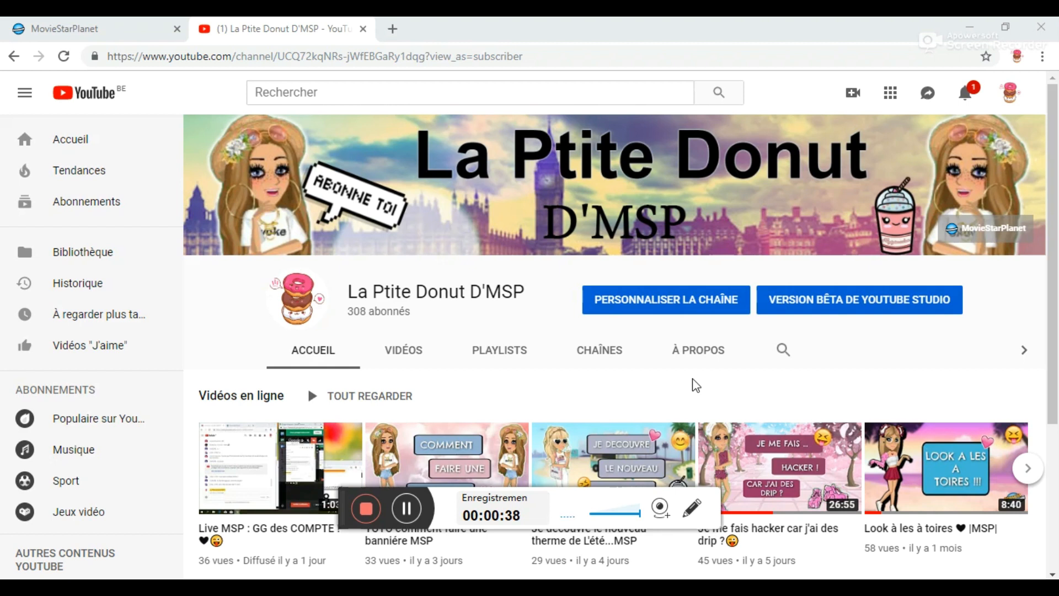
- Search Google Images for "fond tumblr" backgrounds in a new browser tab
{"action": "key", "text": "ctrl+t"}
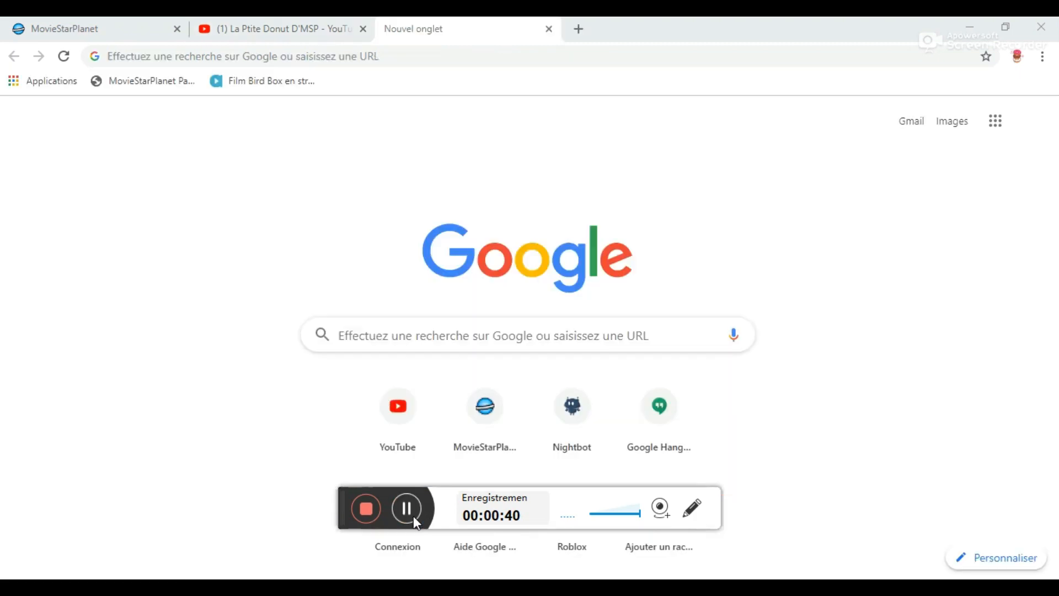
{"action": "left_click", "coordinate": [289, 56]}
{"action": "type", "text": "Fond"}
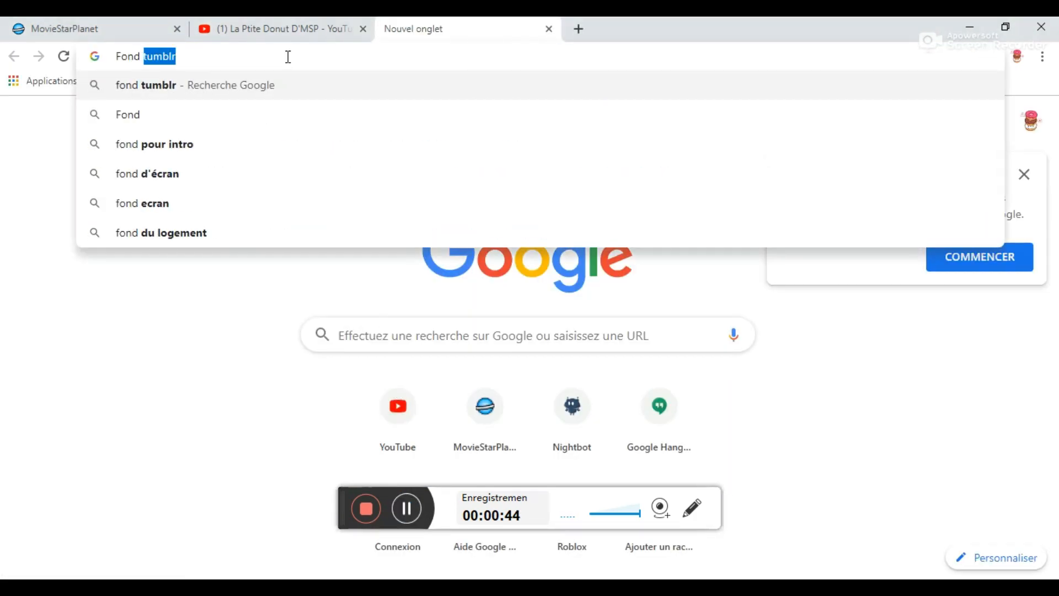
{"action": "key", "text": "Return"}
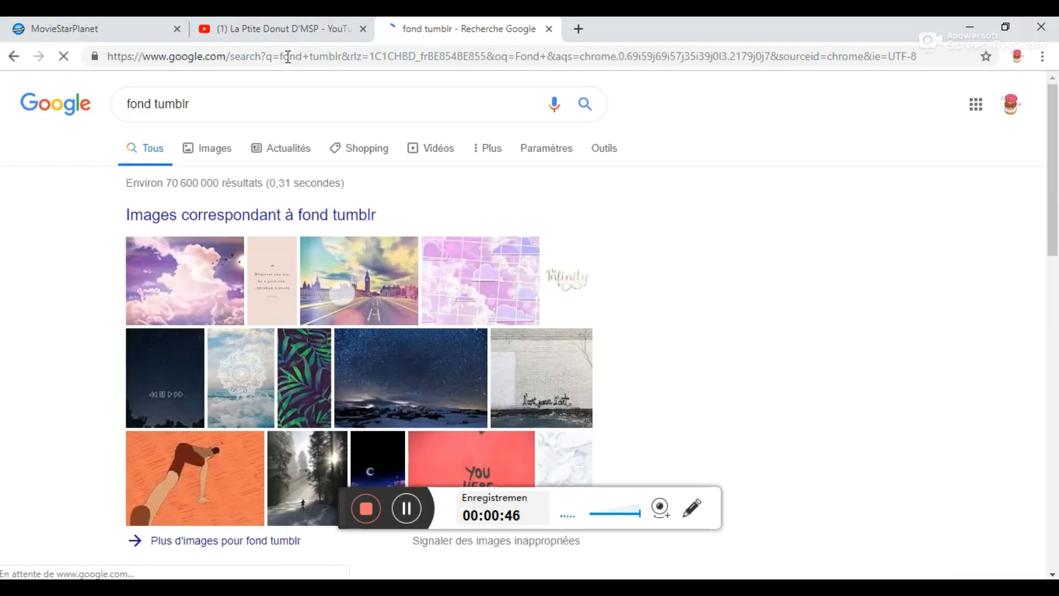
{"action": "left_click", "coordinate": [202, 148]}
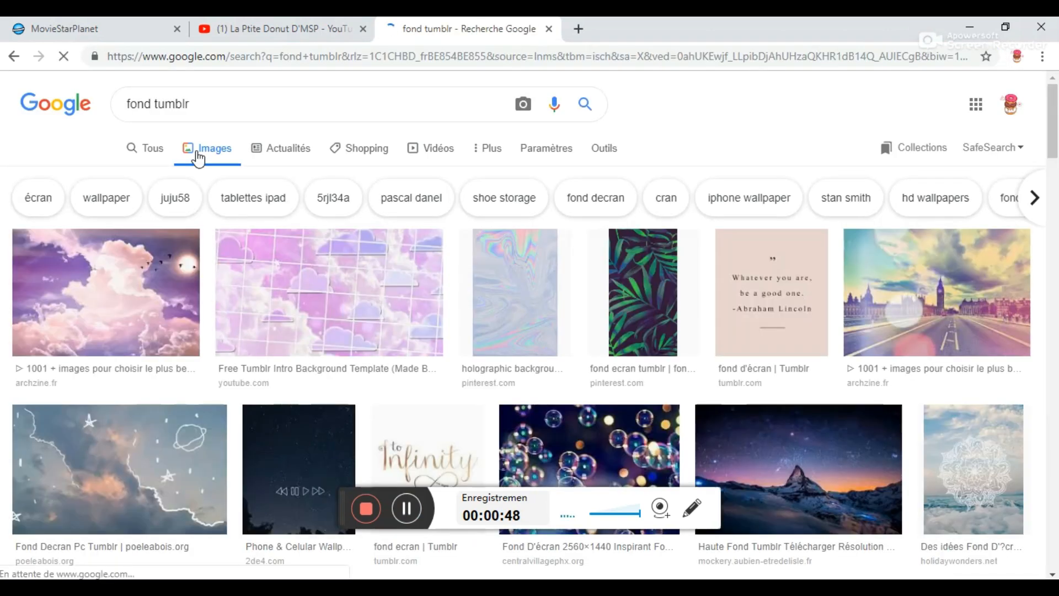
{"action": "left_click_drag", "start_coordinate": [1057, 125], "coordinate": [1032, 122]}
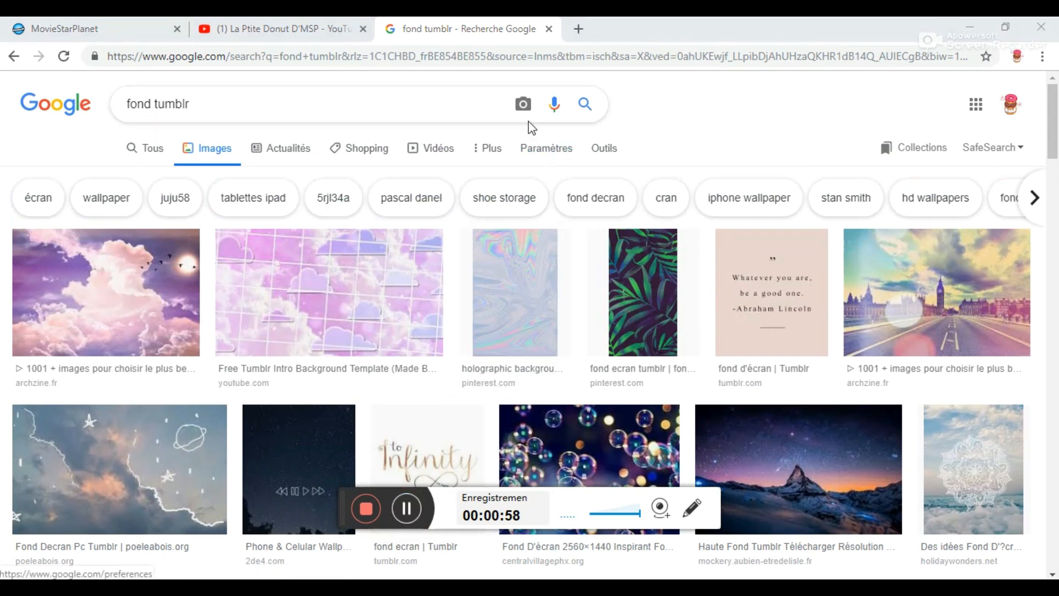
- Replace the image search tab with a new one and load the Pixlr photo editor at pixlr.com/editor/
{"action": "left_click", "coordinate": [578, 28]}
{"action": "left_click", "coordinate": [551, 30]}
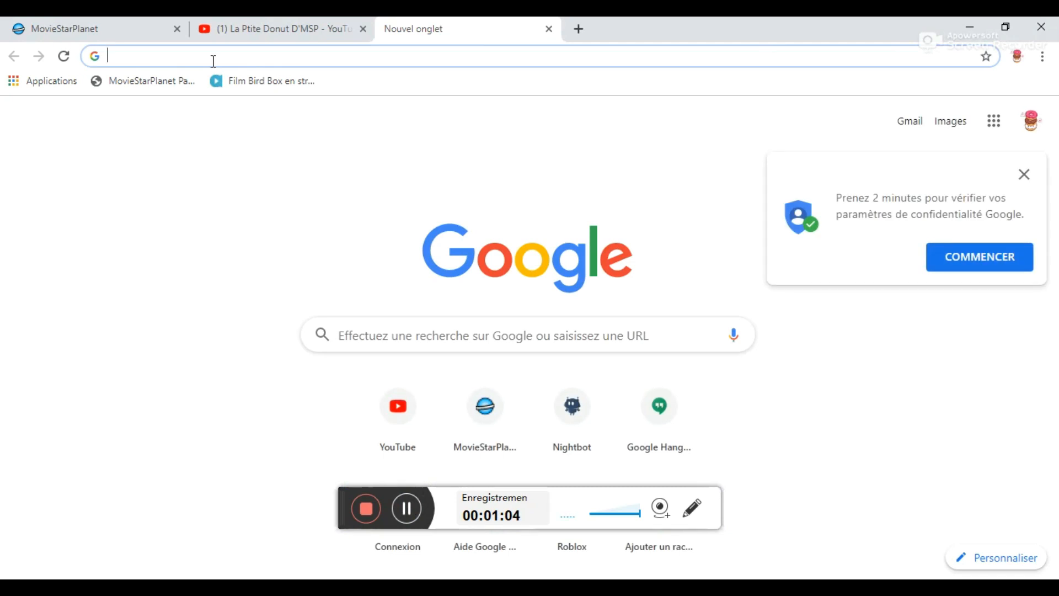
{"action": "type", "text": "pi"}
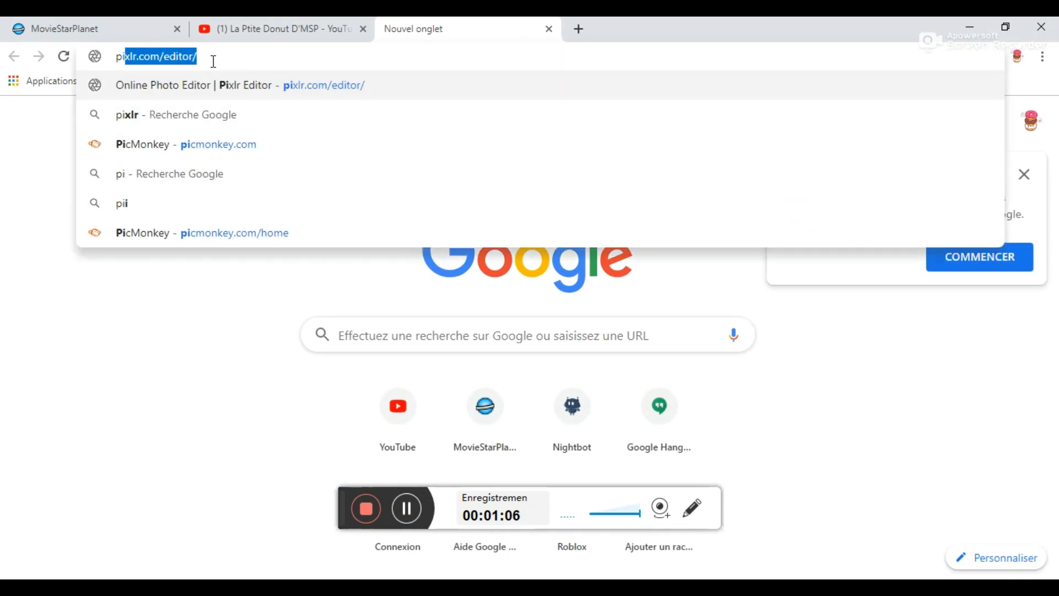
{"action": "key", "text": "Right"}
{"action": "key", "text": "Return"}
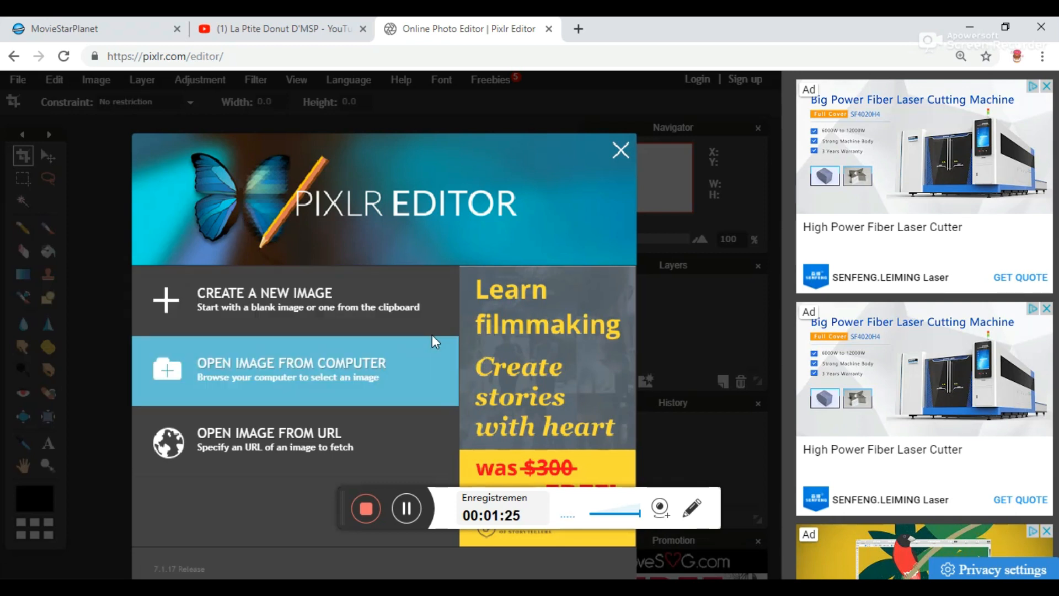
- Create a new blank image 1280 px wide and 720 px high
{"action": "left_click", "coordinate": [346, 319]}
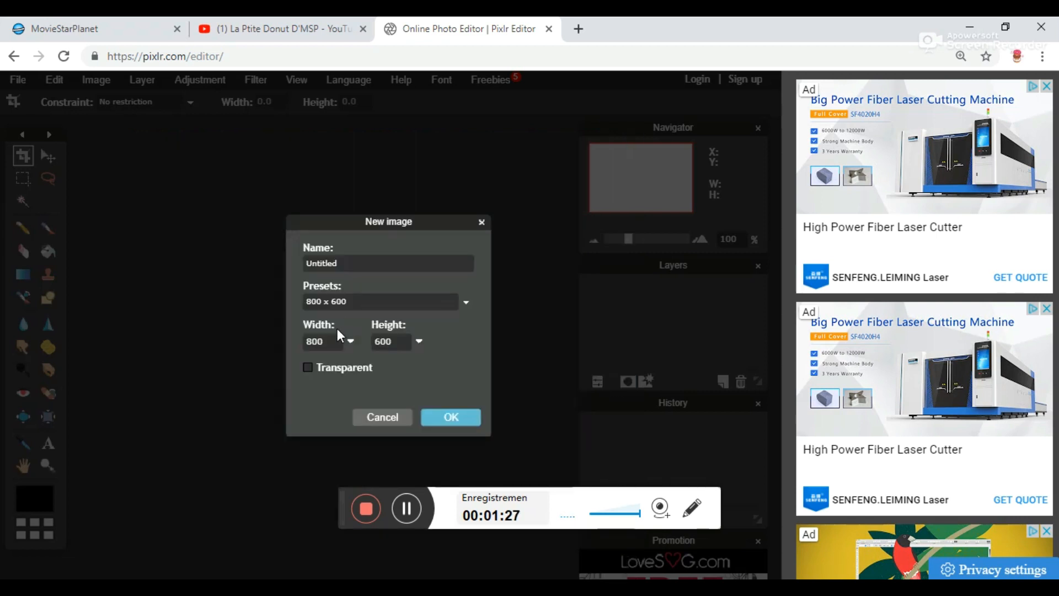
{"action": "left_click", "coordinate": [333, 343]}
{"action": "key", "text": "BackSpace"}
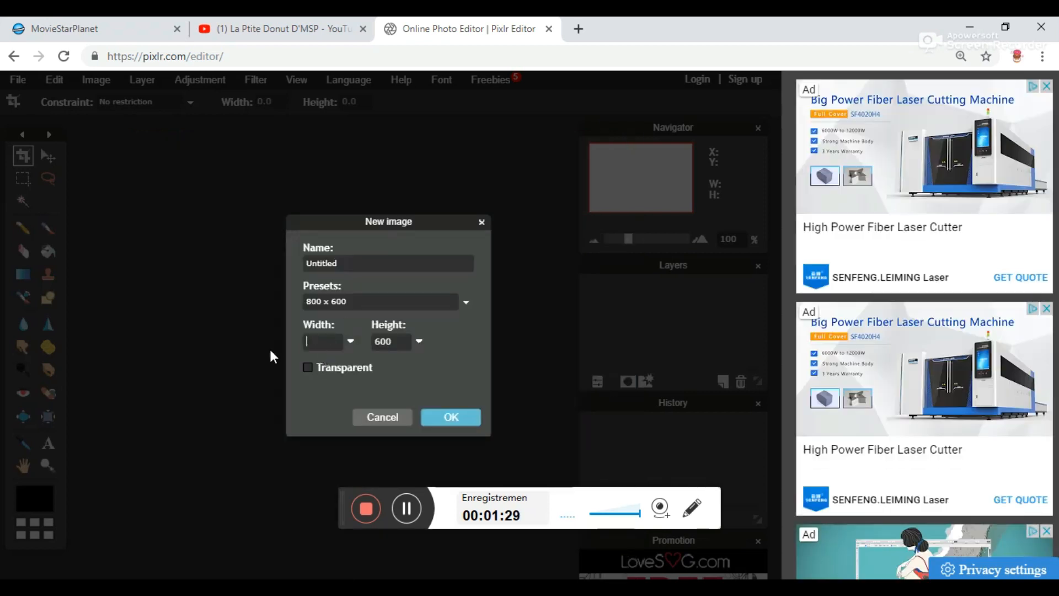
{"action": "type", "text": "1280"}
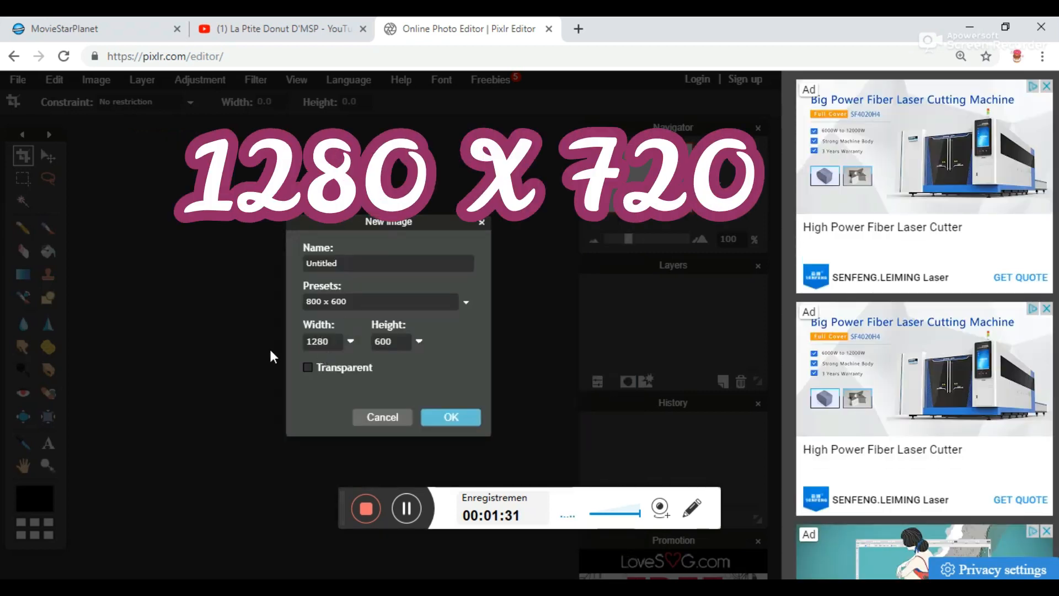
{"action": "left_click", "coordinate": [408, 342]}
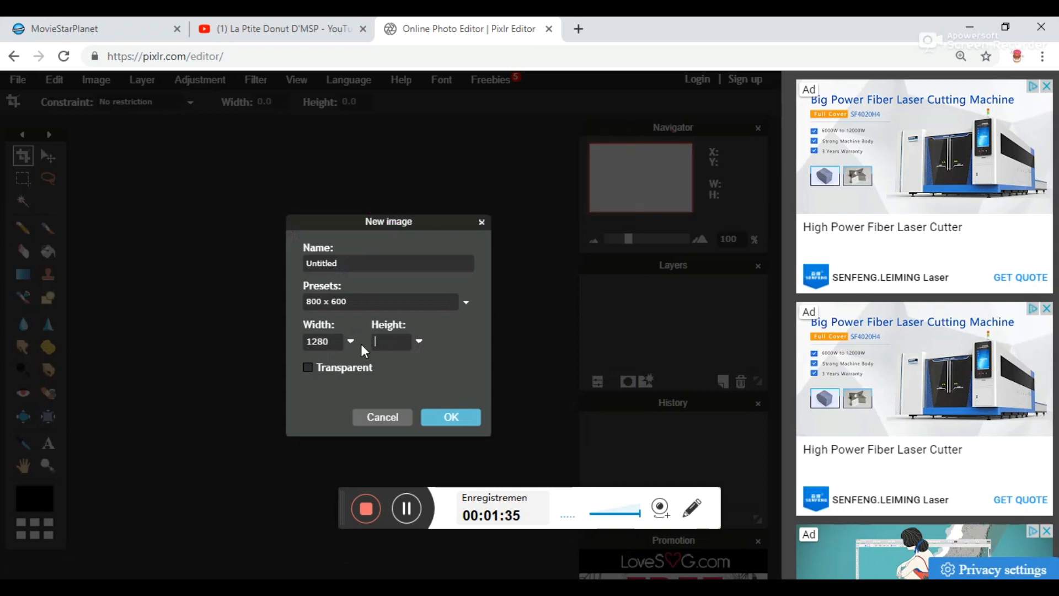
{"action": "type", "text": "720"}
{"action": "left_click", "coordinate": [464, 415]}
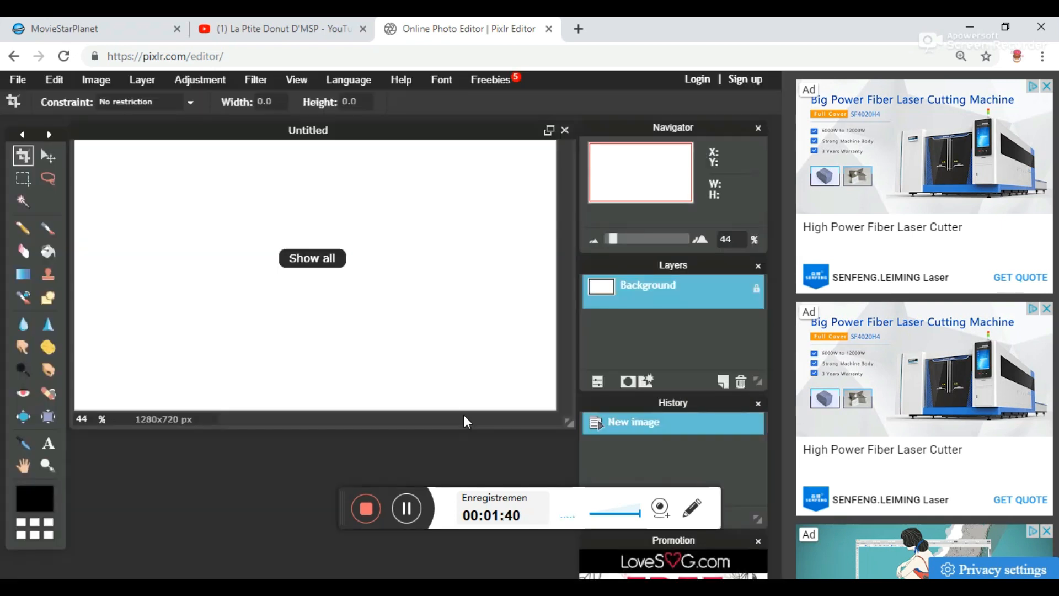
- Switch the editor's language to French and open the purple cloud picture as a new layer
{"action": "left_click", "coordinate": [350, 78]}
{"action": "left_click", "coordinate": [345, 146]}
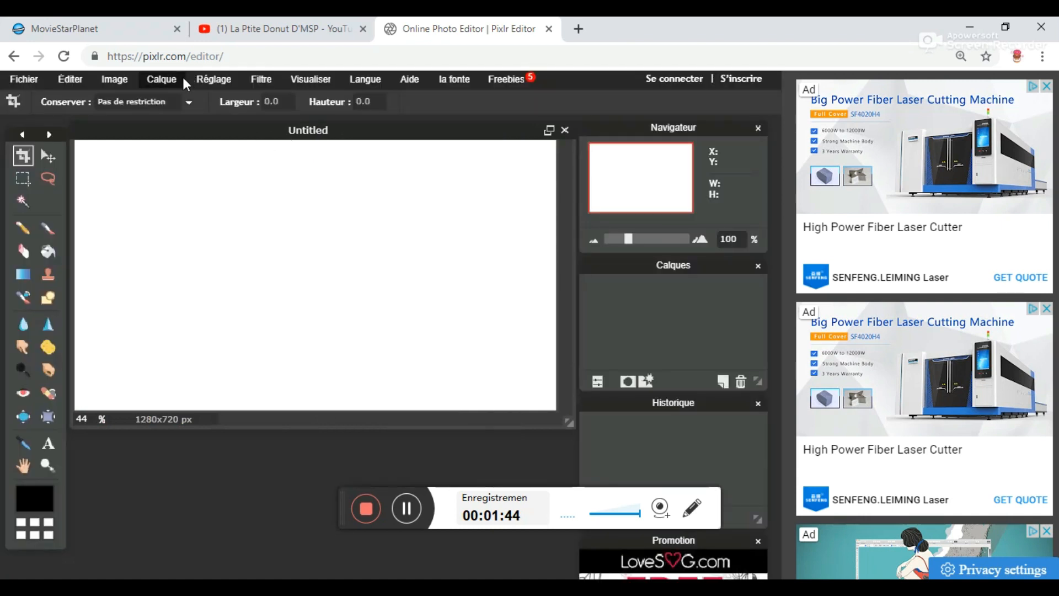
{"action": "left_click", "coordinate": [175, 80]}
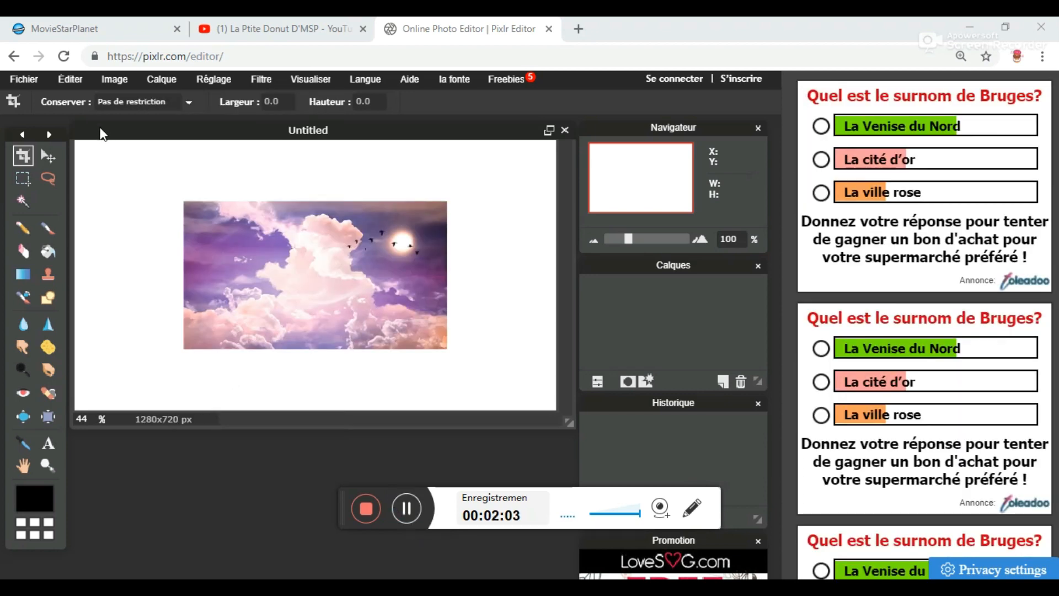
{"action": "left_click", "coordinate": [84, 85]}
{"action": "left_click", "coordinate": [122, 206]}
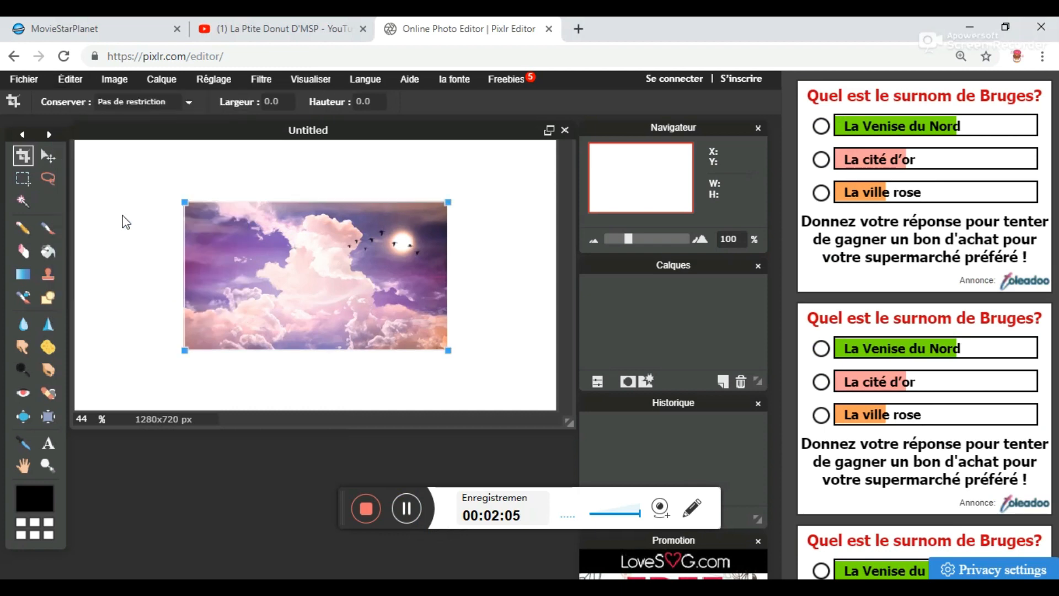
{"action": "left_click", "coordinate": [158, 174]}
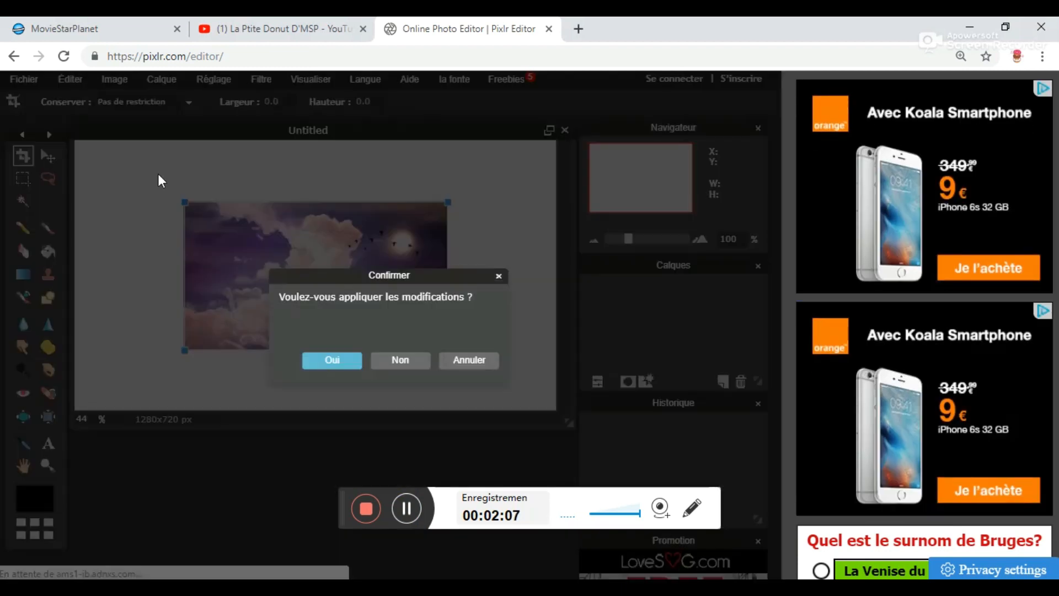
{"action": "left_click", "coordinate": [399, 361]}
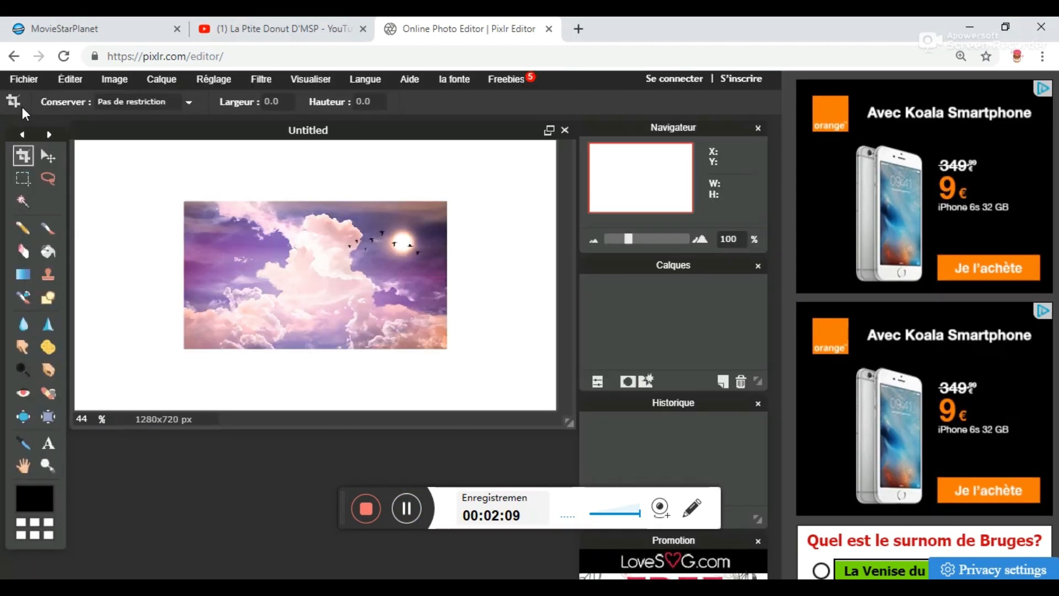
- Enlarge the cloud picture layer with free transform until it fills the whole canvas, and apply the change
{"action": "left_click", "coordinate": [72, 81]}
{"action": "left_click", "coordinate": [106, 204]}
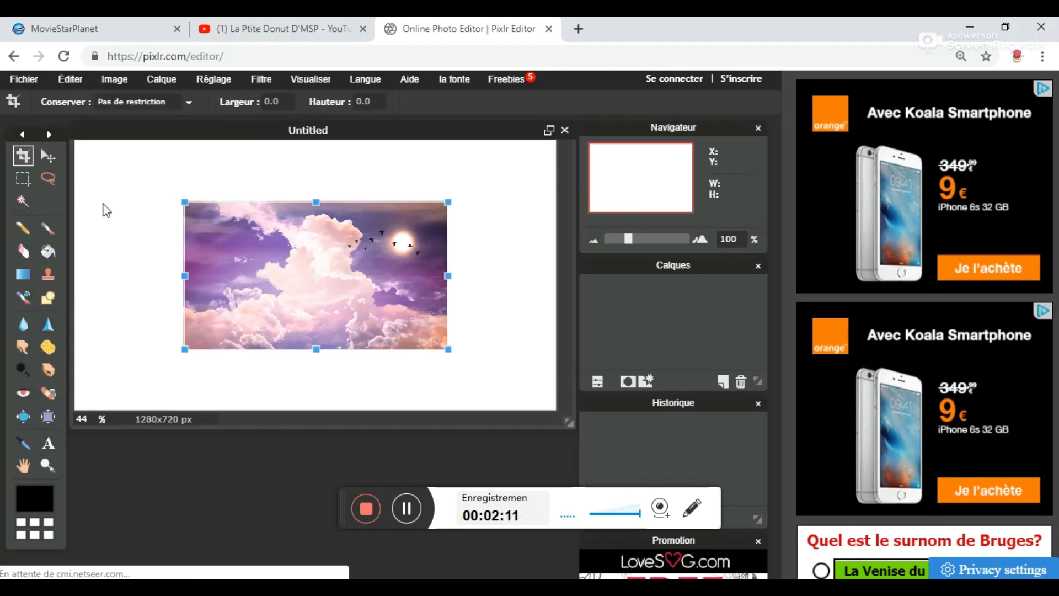
{"action": "left_click_drag", "start_coordinate": [184, 202], "coordinate": [75, 142]}
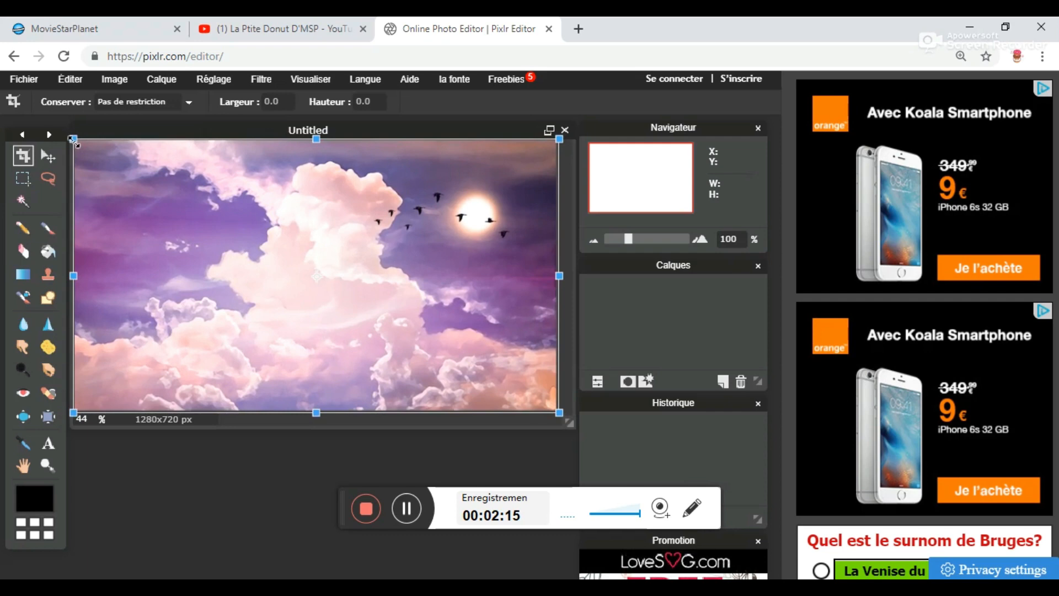
{"action": "left_click", "coordinate": [210, 464]}
{"action": "left_click", "coordinate": [309, 362]}
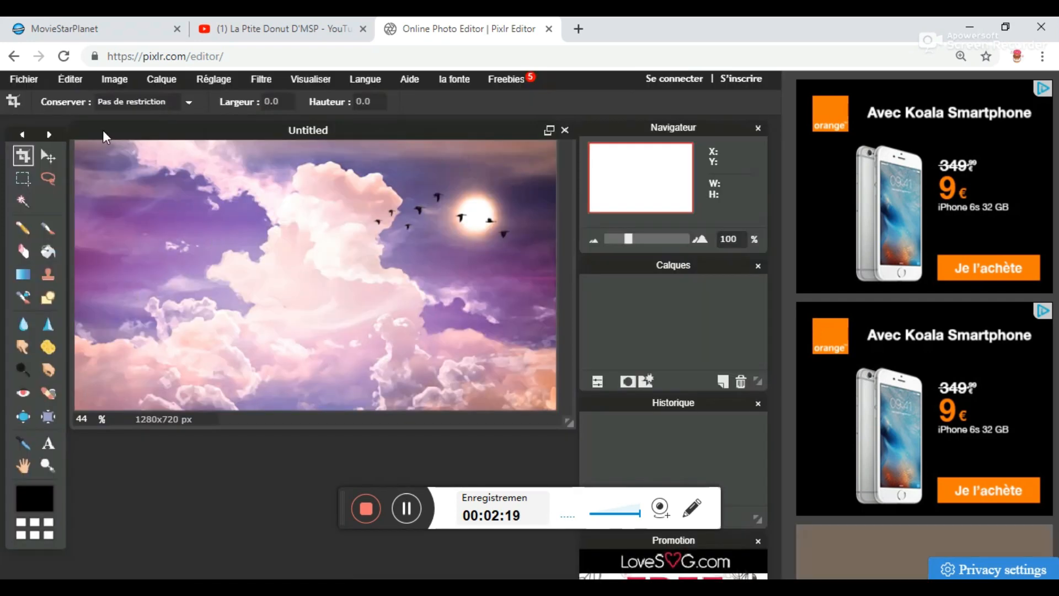
- Save the cloud background to the computer as a JPEG named 1234
{"action": "left_click", "coordinate": [23, 82]}
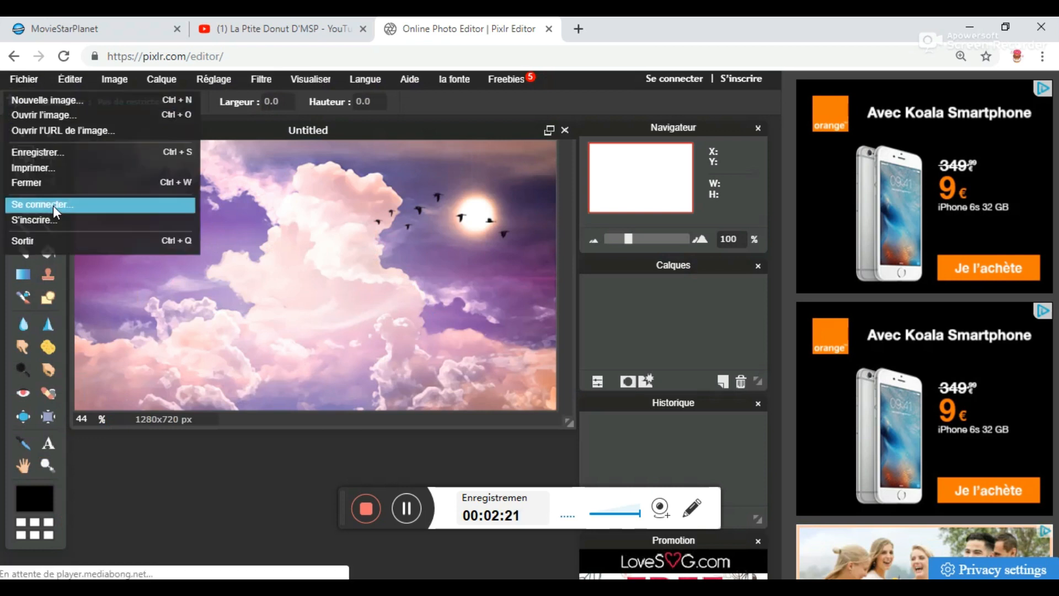
{"action": "left_click", "coordinate": [44, 154]}
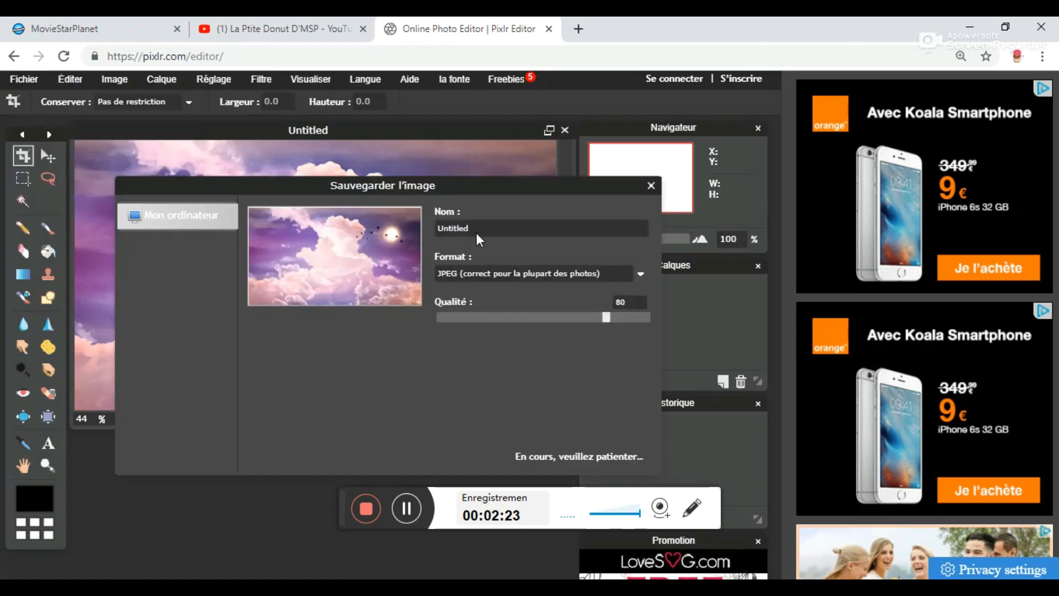
{"action": "left_click_drag", "start_coordinate": [479, 230], "coordinate": [364, 236]}
{"action": "key", "text": "BackSpace"}
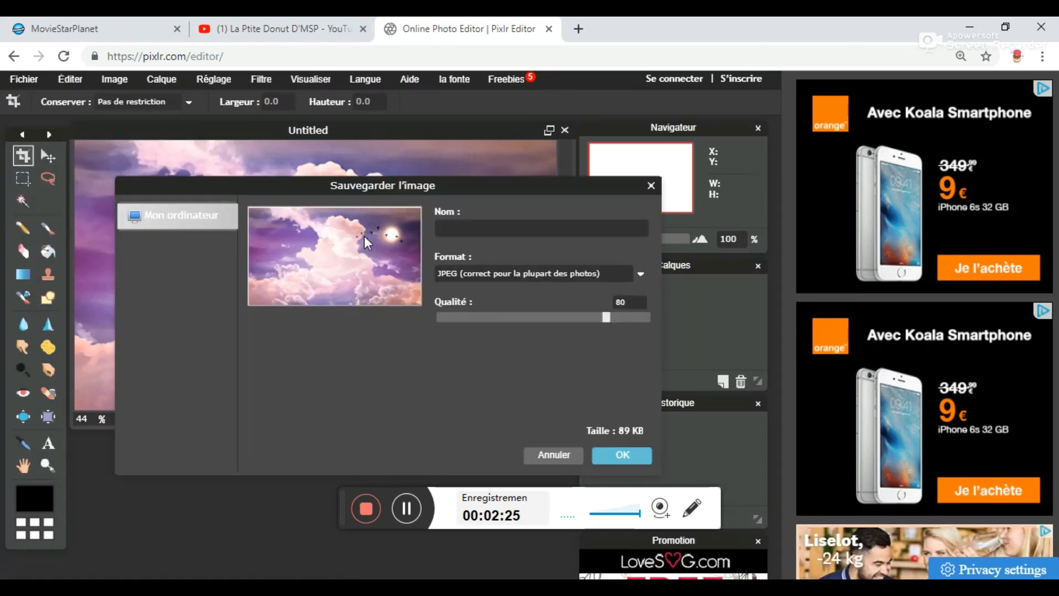
{"action": "type", "text": "Fond"}
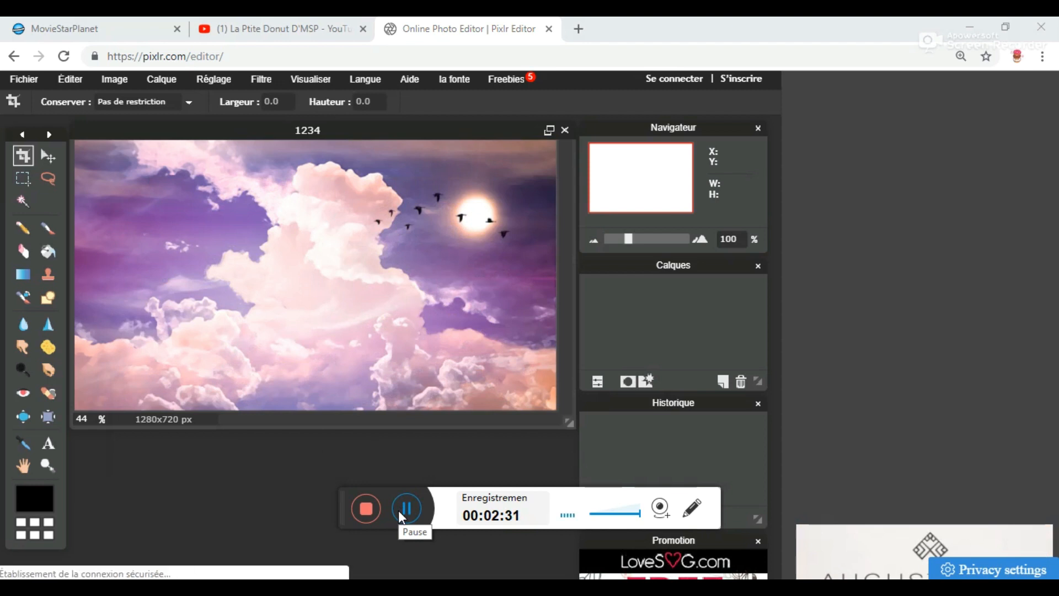
- Delete the cloud picture layer and open the London street picture with Big Ben as a new layer
{"action": "left_click", "coordinate": [477, 275]}
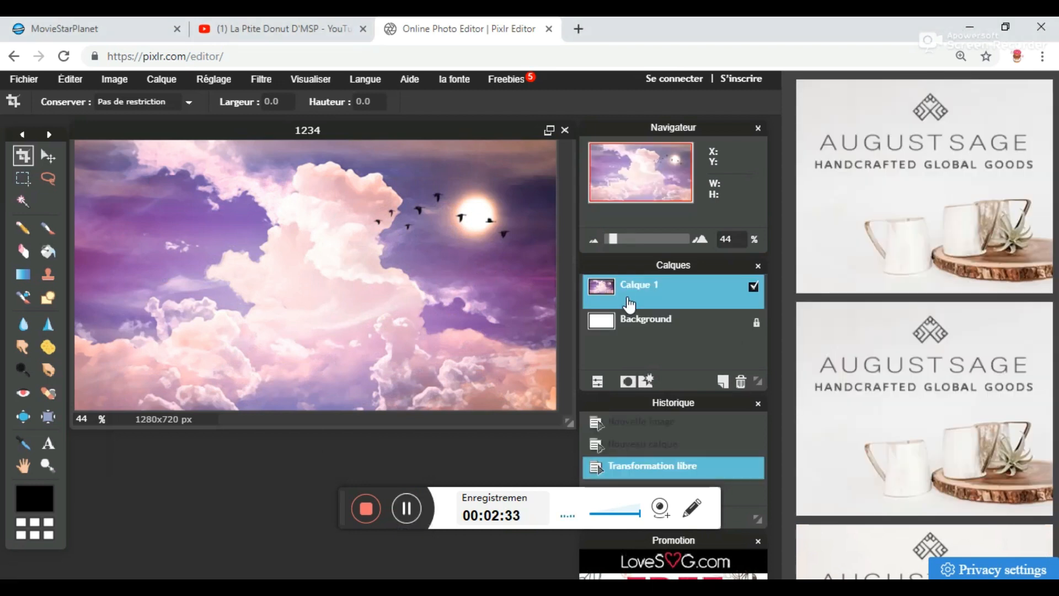
{"action": "left_click", "coordinate": [740, 382]}
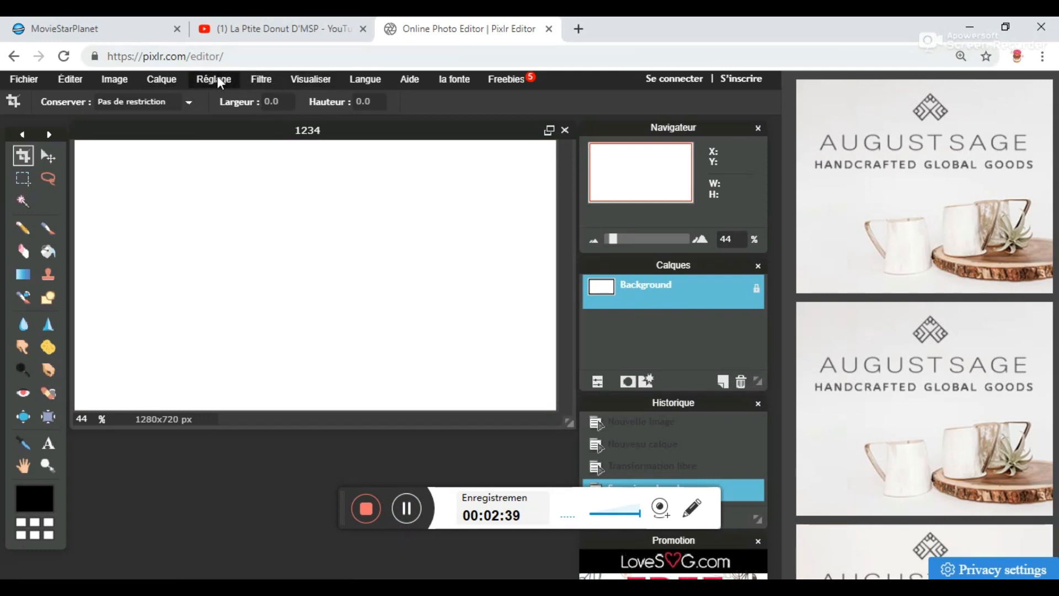
{"action": "left_click", "coordinate": [168, 81]}
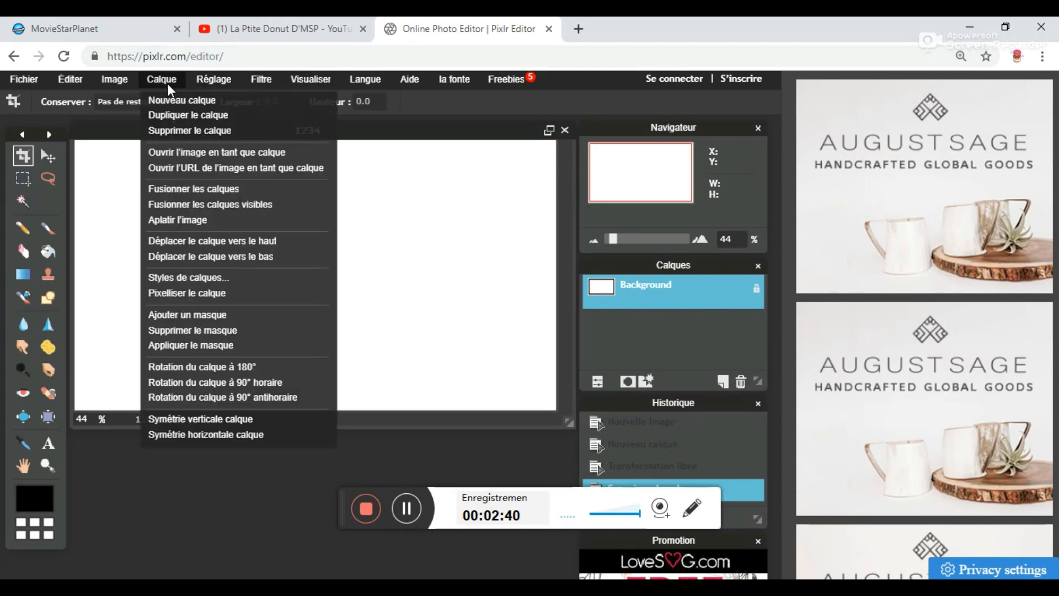
{"action": "left_click", "coordinate": [169, 153]}
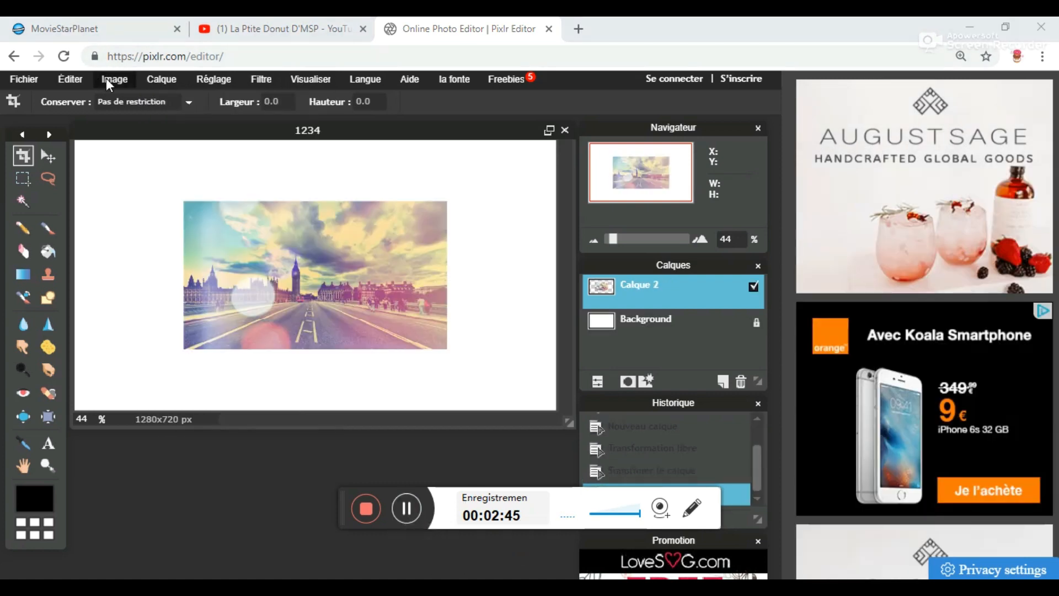
- Enlarge the London picture layer with free transform until it covers the canvas, and apply the change
{"action": "left_click", "coordinate": [75, 82]}
{"action": "left_click", "coordinate": [120, 205]}
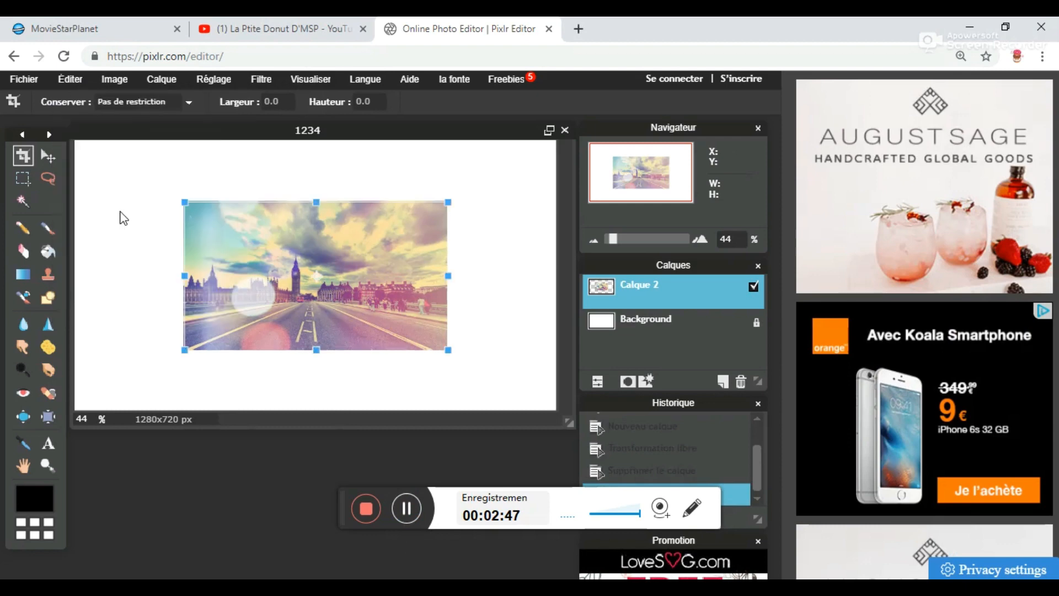
{"action": "left_click_drag", "start_coordinate": [185, 205], "coordinate": [70, 139]}
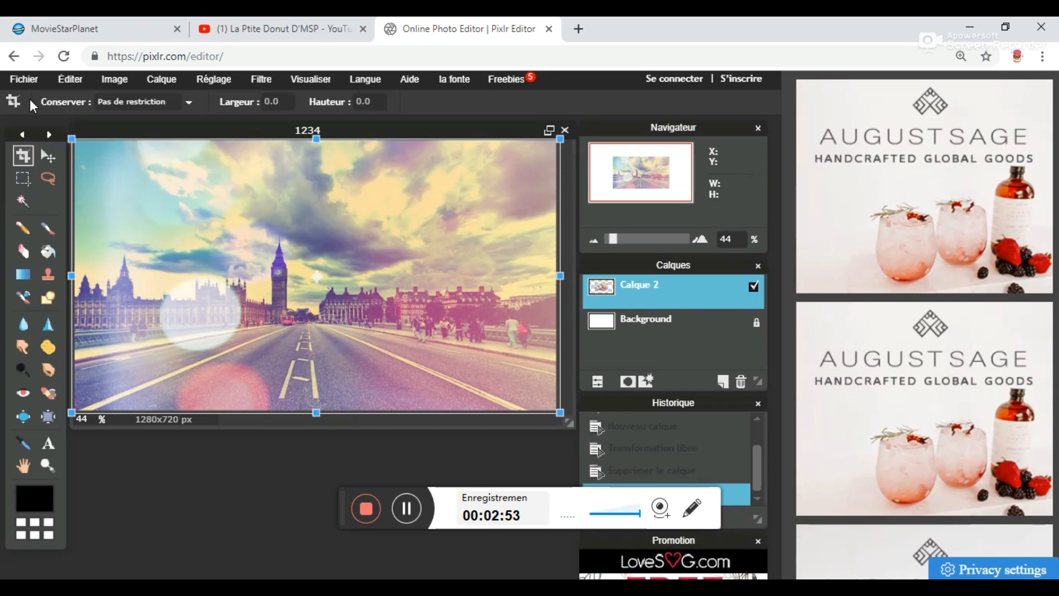
{"action": "left_click", "coordinate": [22, 84]}
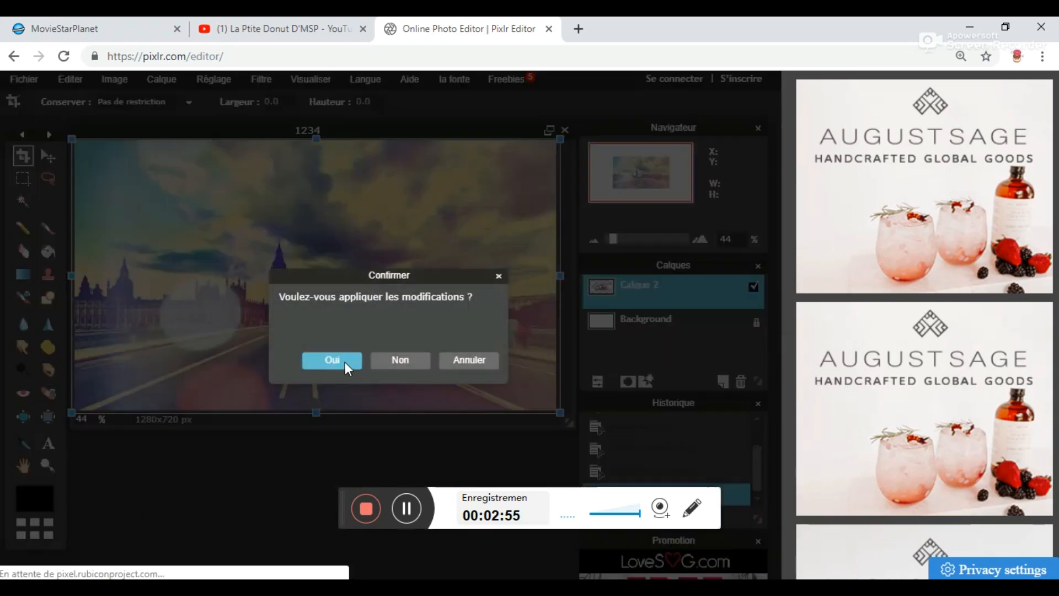
{"action": "left_click", "coordinate": [346, 360]}
- Save the London background to the computer as a JPEG named 5
{"action": "left_click", "coordinate": [33, 83]}
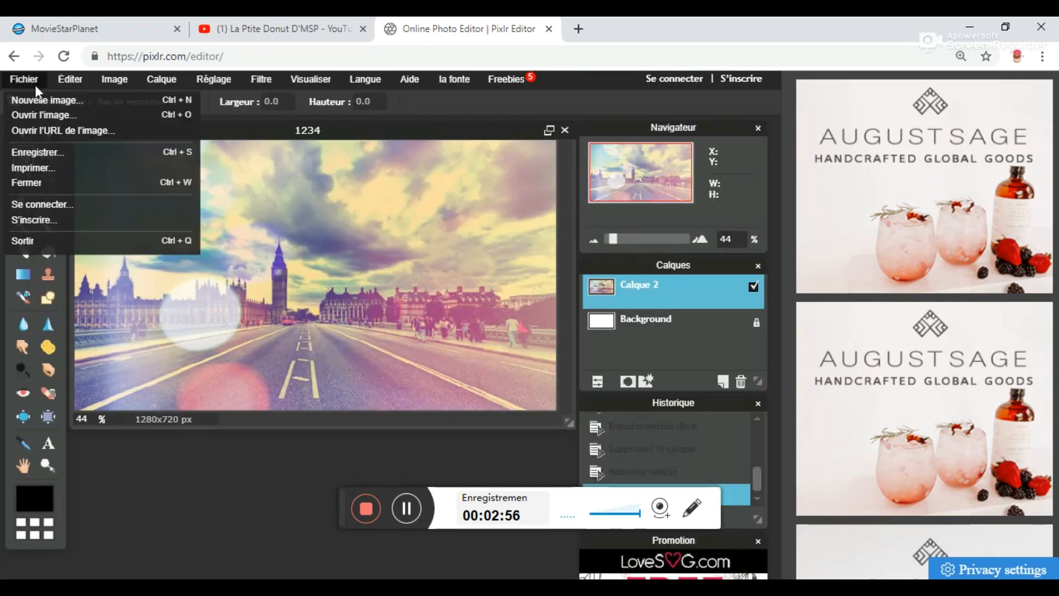
{"action": "left_click", "coordinate": [42, 145]}
{"action": "double_click", "coordinate": [470, 227]}
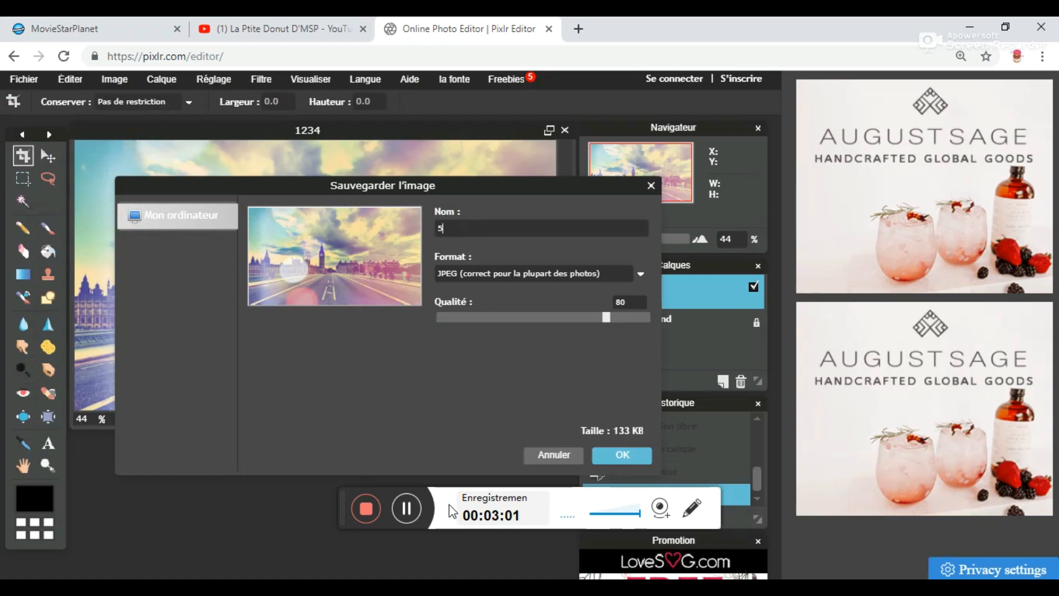
{"action": "type", "text": "5"}
{"action": "key", "text": "Return"}
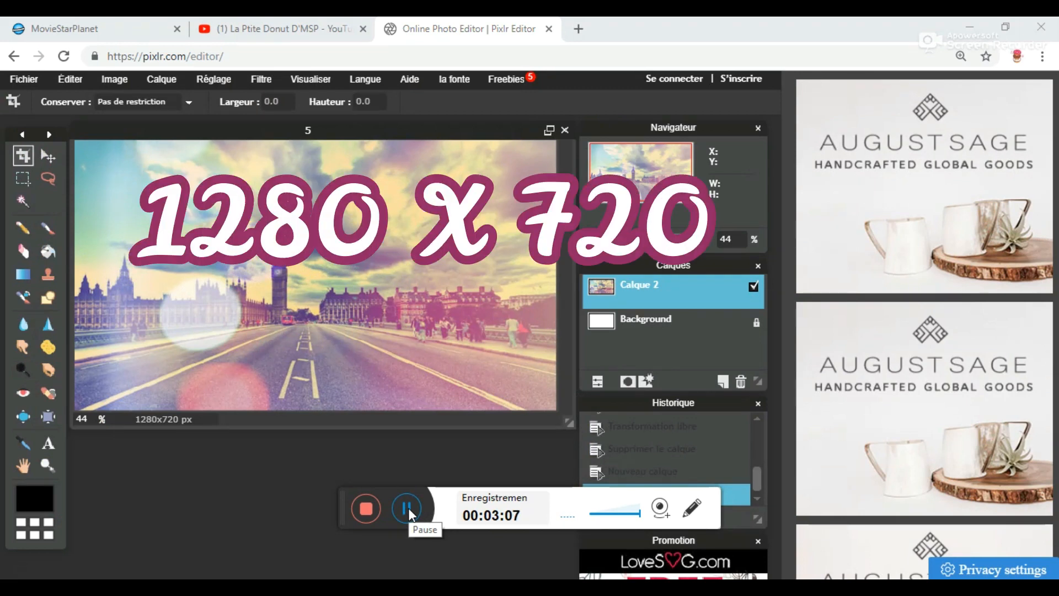
- Close the Pixlr editor page without keeping its changes and close the YouTube channel page, returning to MovieStarPlanet
{"action": "left_click", "coordinate": [549, 29]}
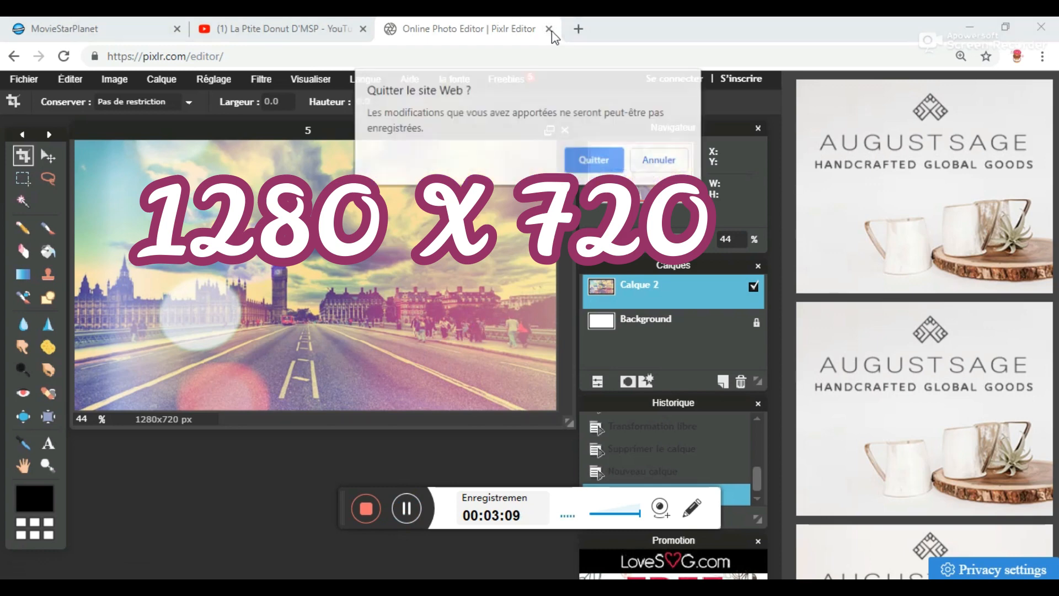
{"action": "left_click", "coordinate": [591, 167]}
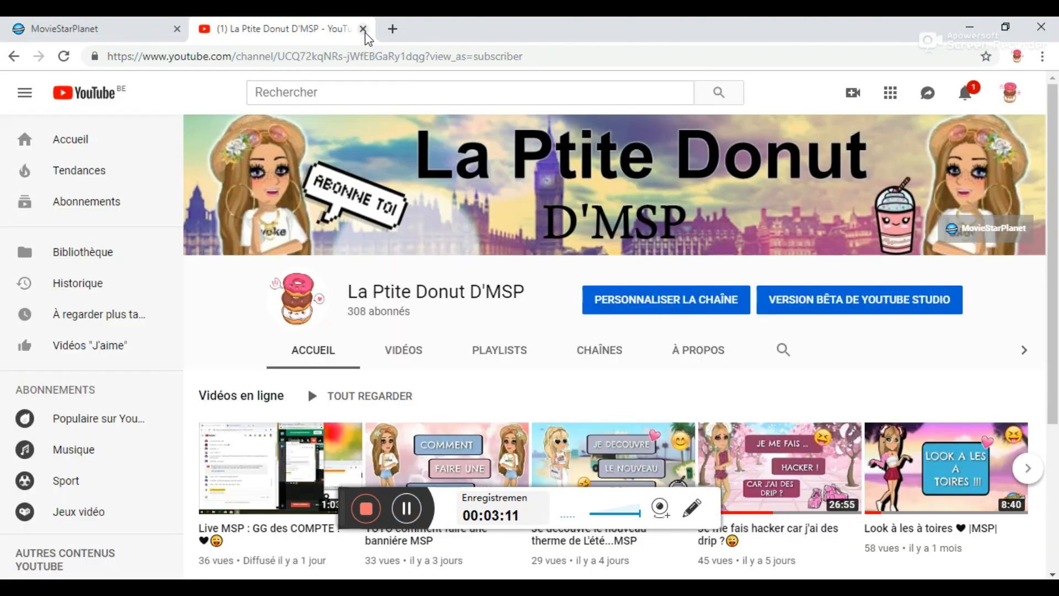
{"action": "left_click", "coordinate": [363, 28]}
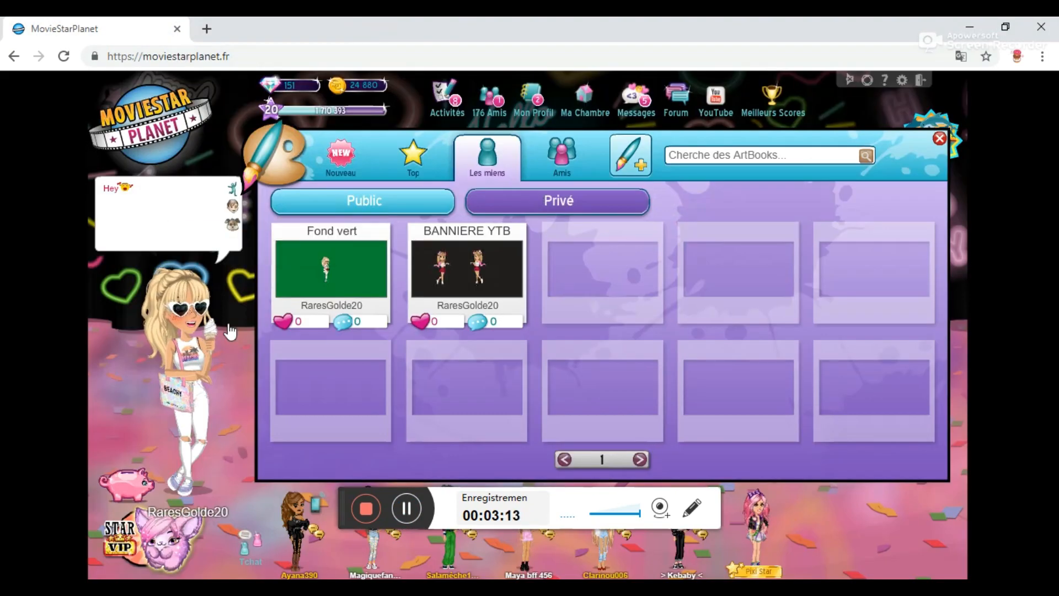
- Open the Fond vert artbook for editing and look through the categories of elements that can be added
{"action": "left_click", "coordinate": [333, 273]}
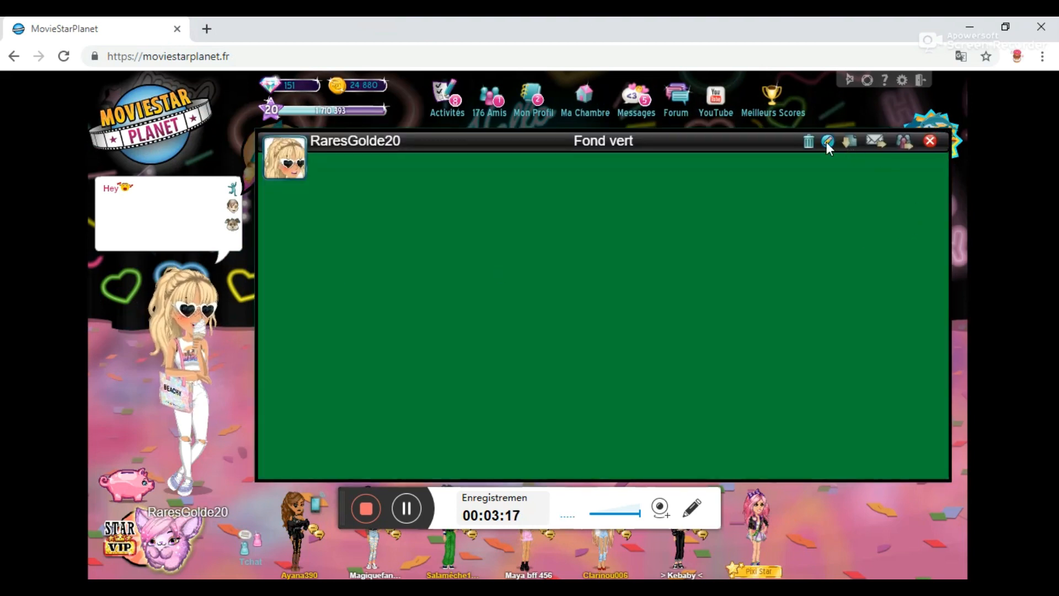
{"action": "left_click", "coordinate": [827, 142]}
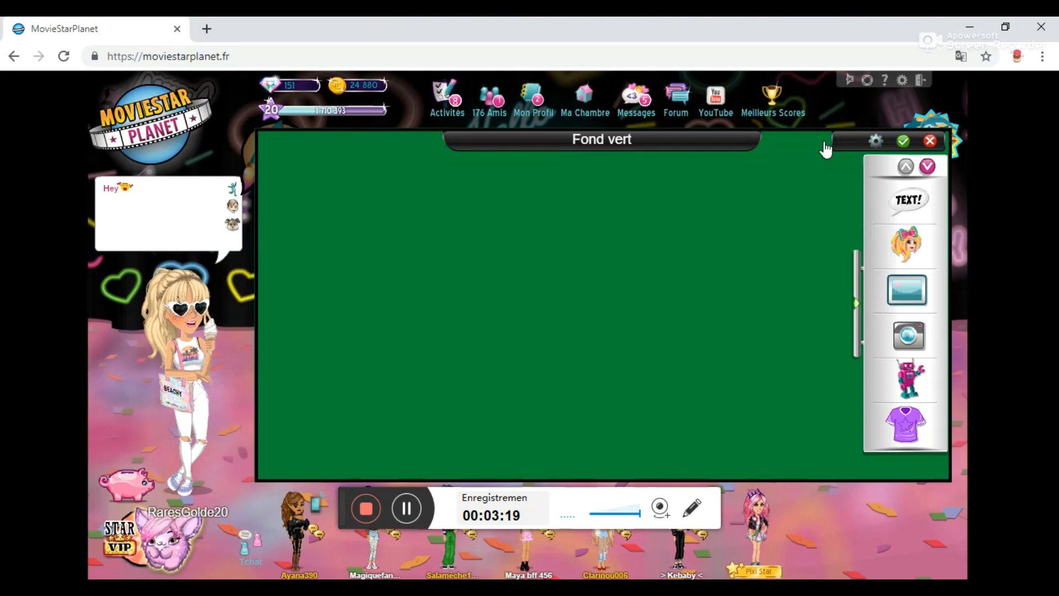
{"action": "left_click", "coordinate": [927, 166]}
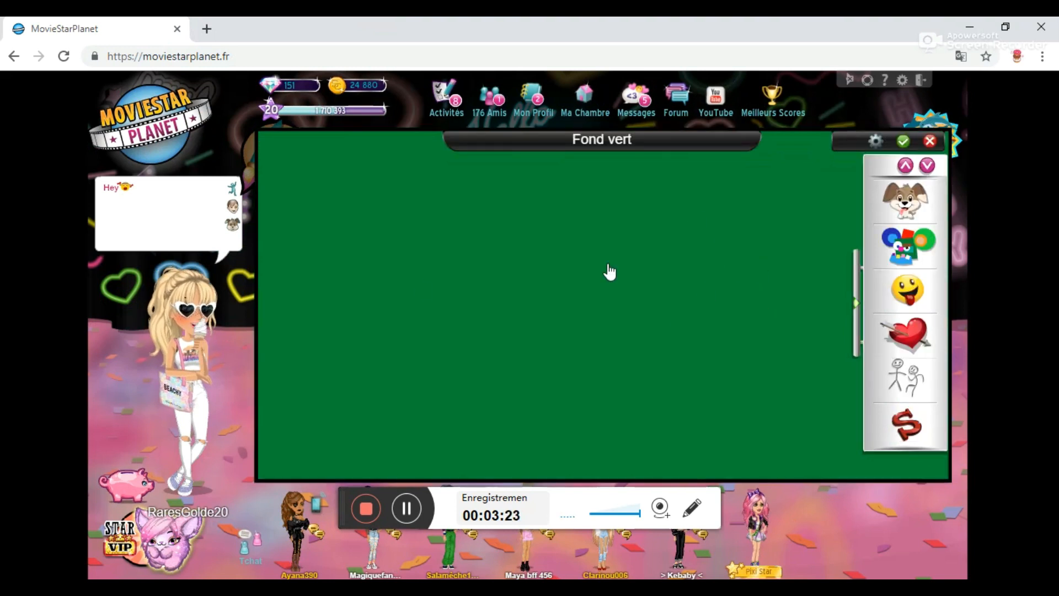
{"action": "left_click", "coordinate": [905, 166]}
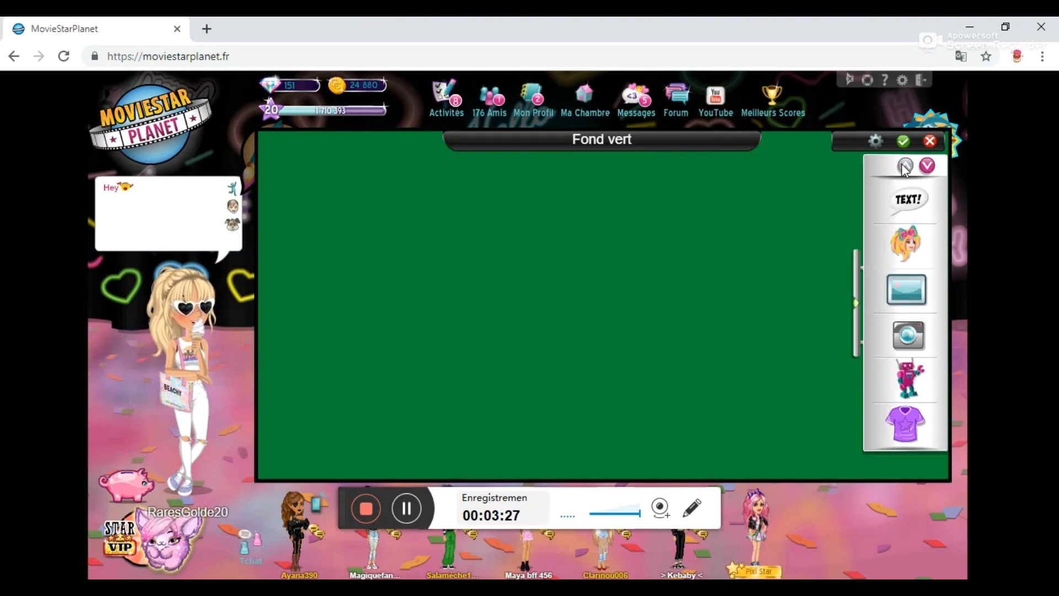
- Add the avatar in the white off-shoulder top and ripped jeans to the green page and give it the Heureux expression
{"action": "left_click", "coordinate": [909, 251]}
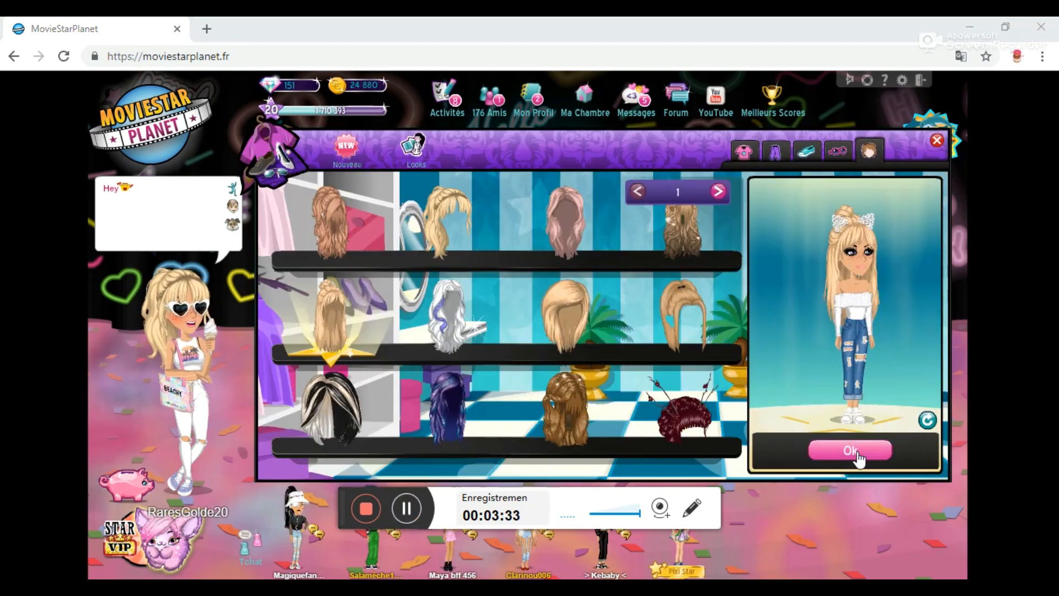
{"action": "left_click", "coordinate": [850, 451]}
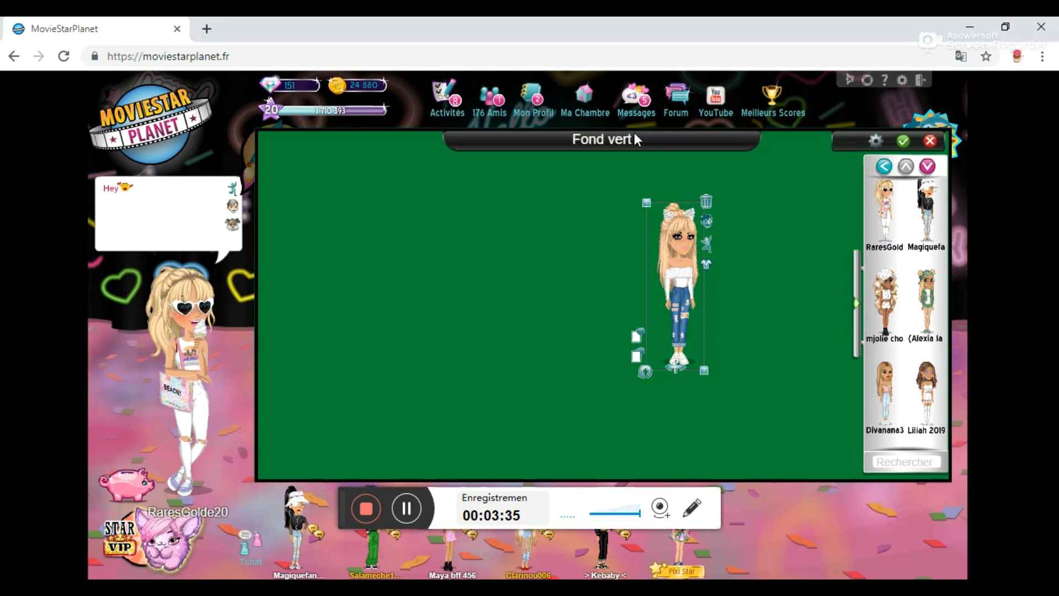
{"action": "left_click", "coordinate": [707, 221]}
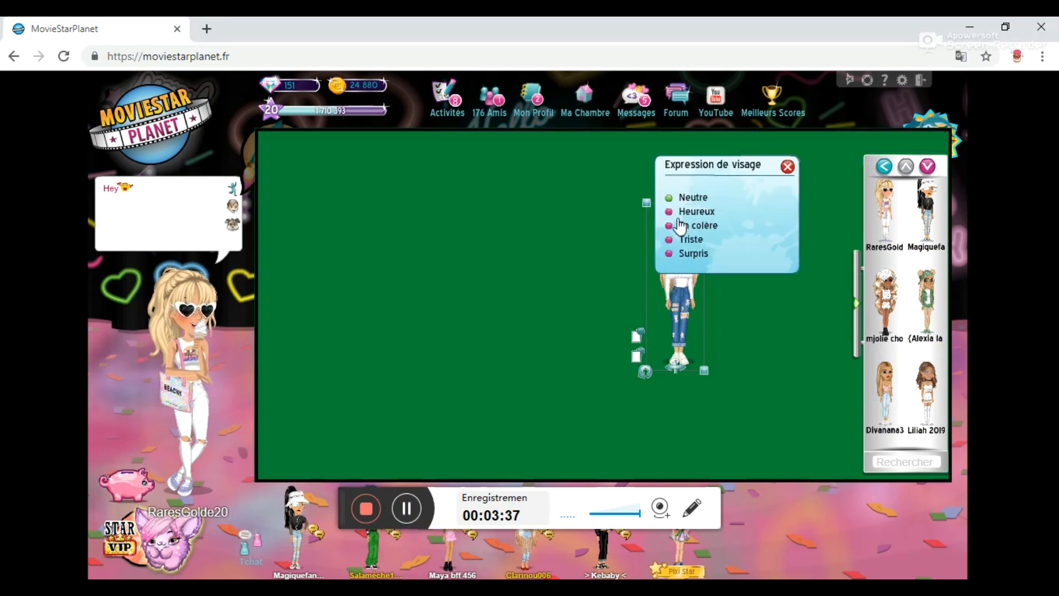
{"action": "left_click", "coordinate": [787, 168]}
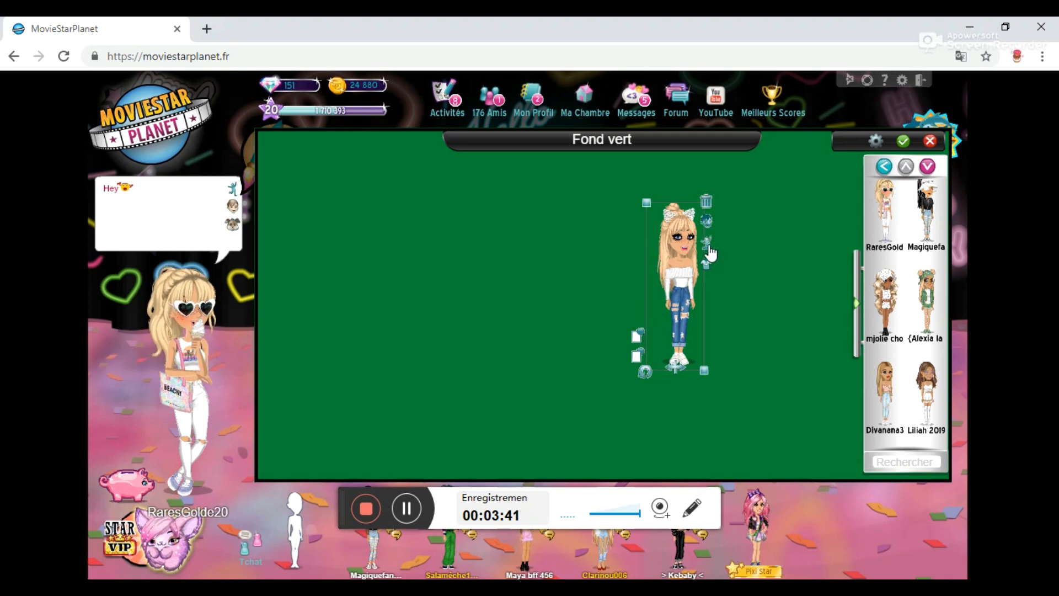
- Apply the pink plush bunny animation to the avatar, enlarge it, rotate it to lie sideways across the green page, and deselect it
{"action": "left_click", "coordinate": [707, 245]}
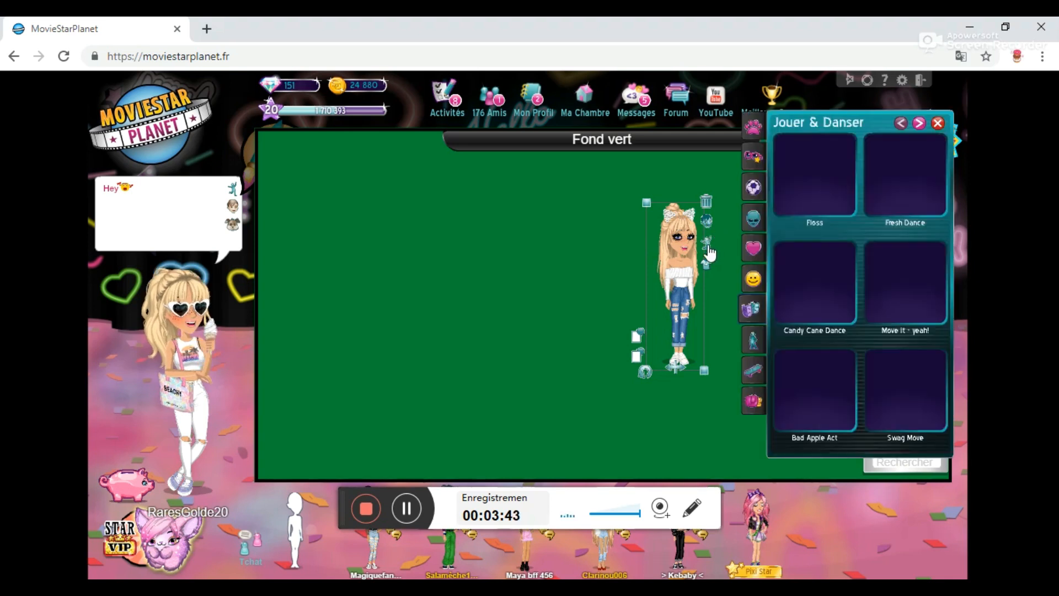
{"action": "left_click", "coordinate": [753, 342]}
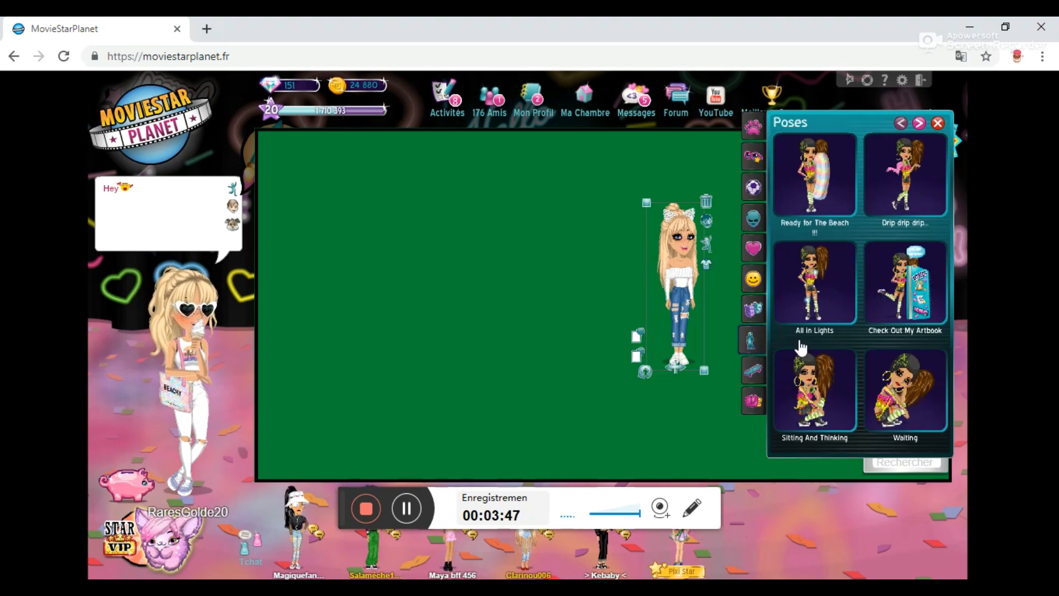
{"action": "left_click", "coordinate": [749, 304]}
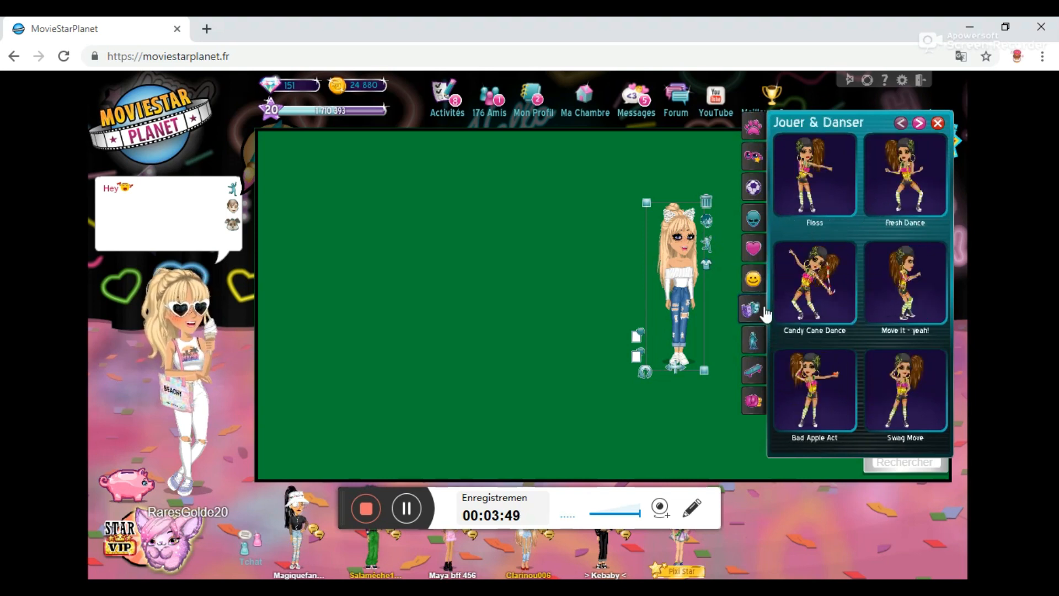
{"action": "left_click", "coordinate": [750, 248]}
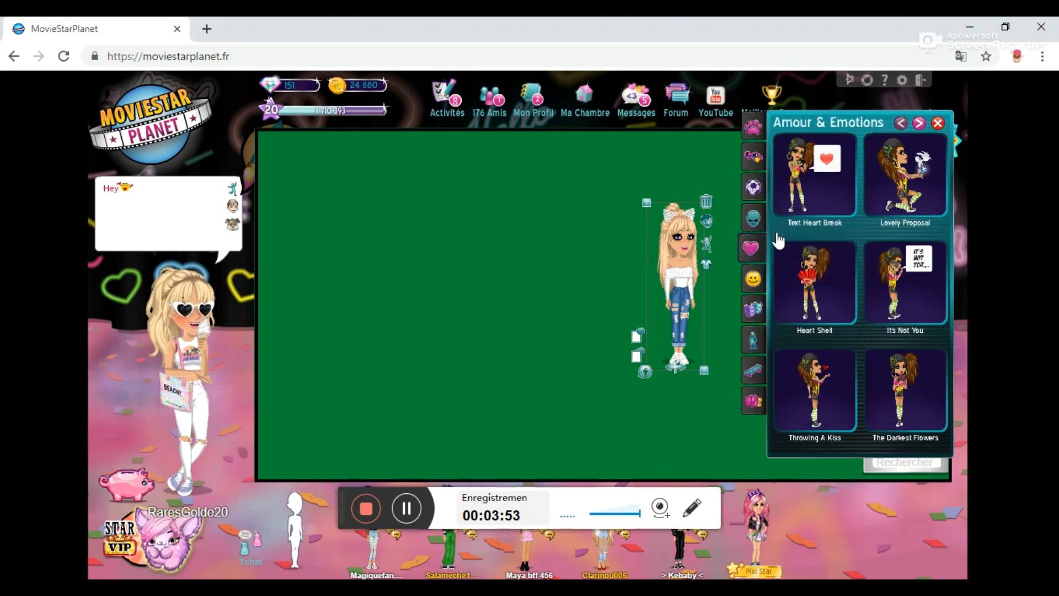
{"action": "left_click", "coordinate": [747, 186]}
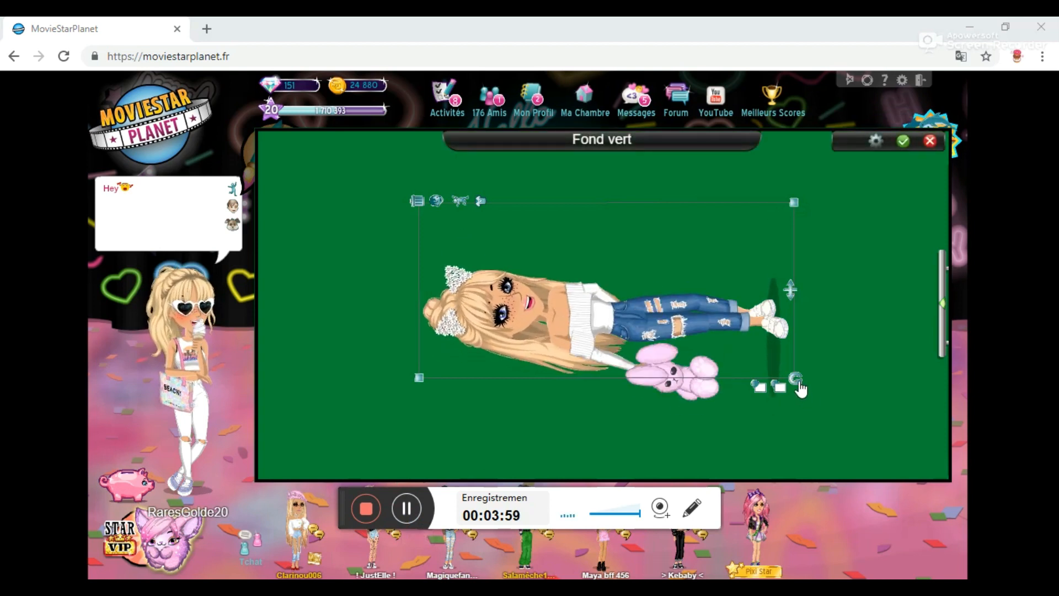
{"action": "left_click", "coordinate": [364, 403]}
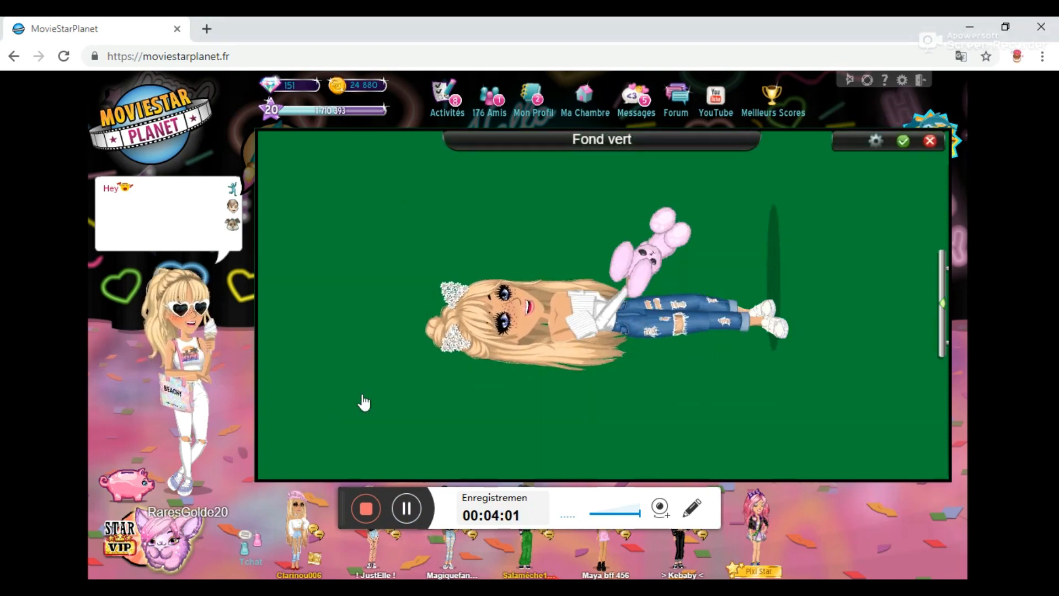
{"action": "left_click", "coordinate": [556, 299]}
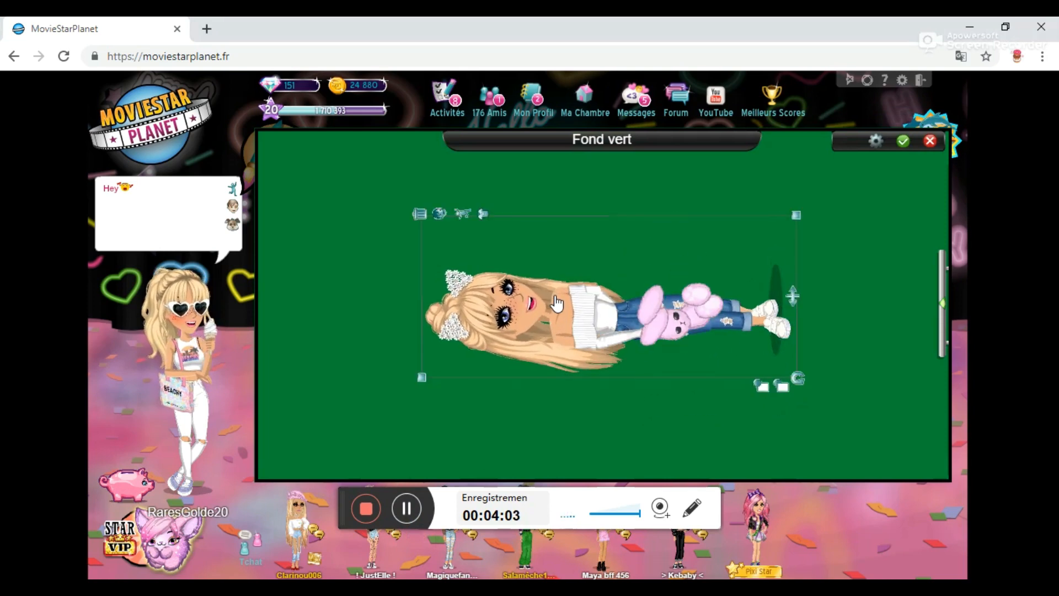
{"action": "left_click", "coordinate": [504, 412]}
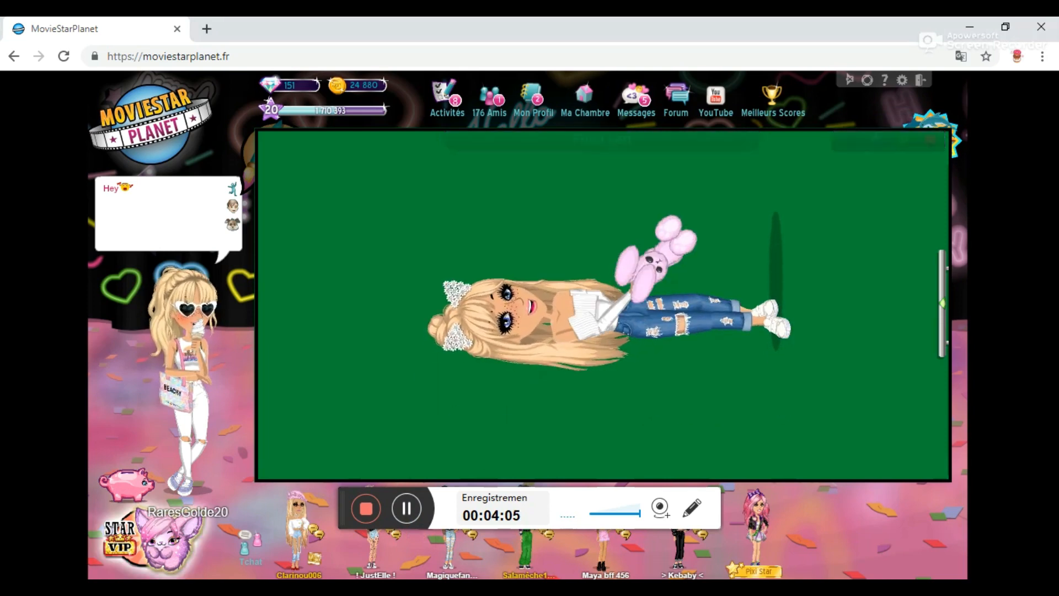
- Switch to Wondershare Filmora and launch its computer screen recorder
{"action": "mouse_move", "coordinate": [283, 594]}
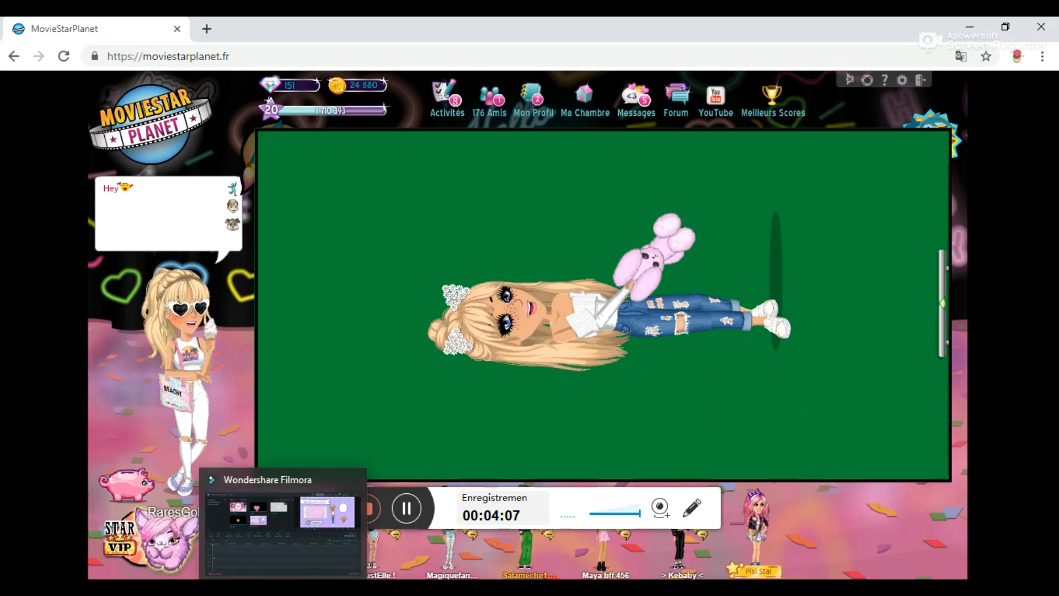
{"action": "left_click", "coordinate": [282, 594]}
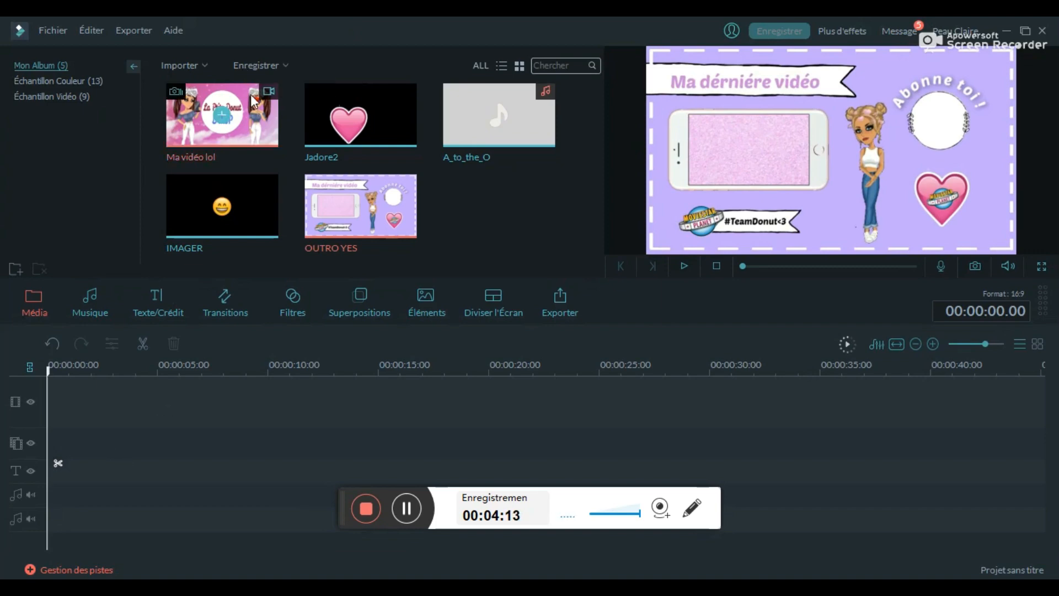
{"action": "left_click", "coordinate": [259, 63]}
{"action": "left_click", "coordinate": [303, 97]}
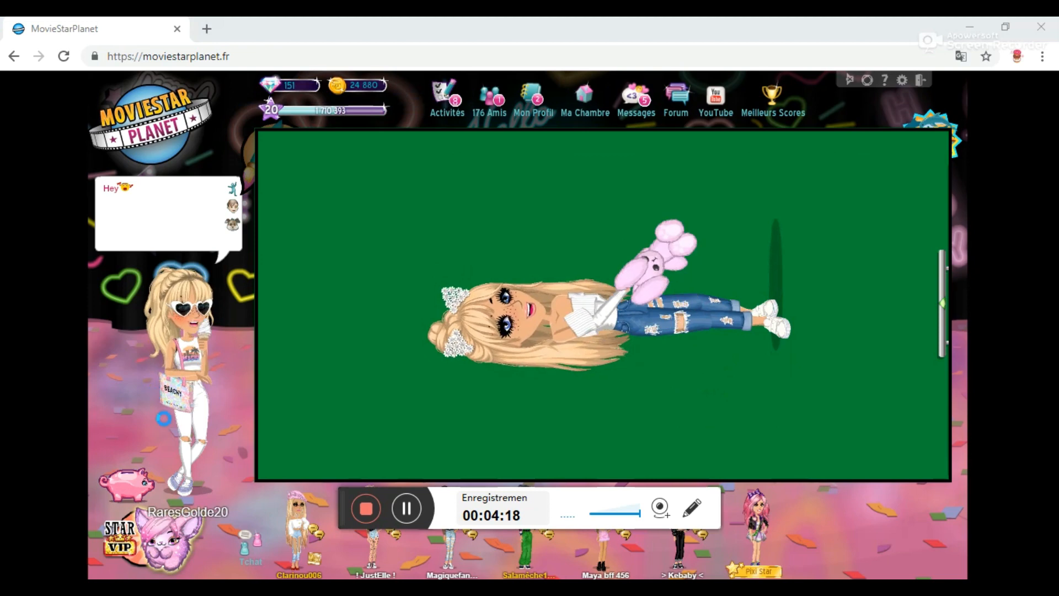
- Fit a custom capture area of 559 x 280 around the sideways avatar, keeping it inside the green background
{"action": "left_click_drag", "start_coordinate": [2, 18], "coordinate": [391, 207]}
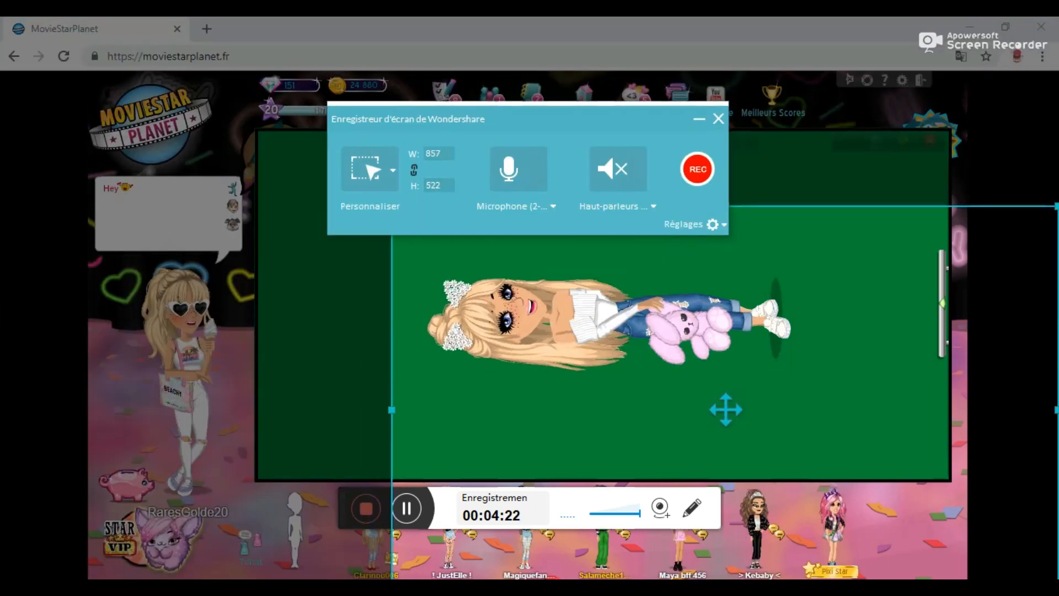
{"action": "left_click_drag", "start_coordinate": [391, 577], "coordinate": [391, 426]}
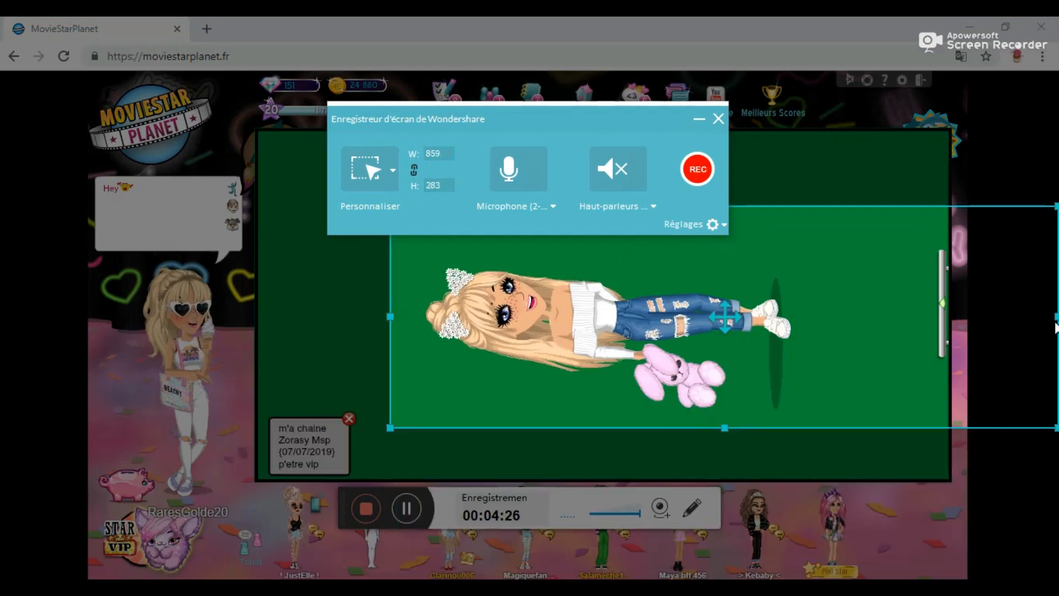
{"action": "left_click_drag", "start_coordinate": [1038, 311], "coordinate": [827, 311]}
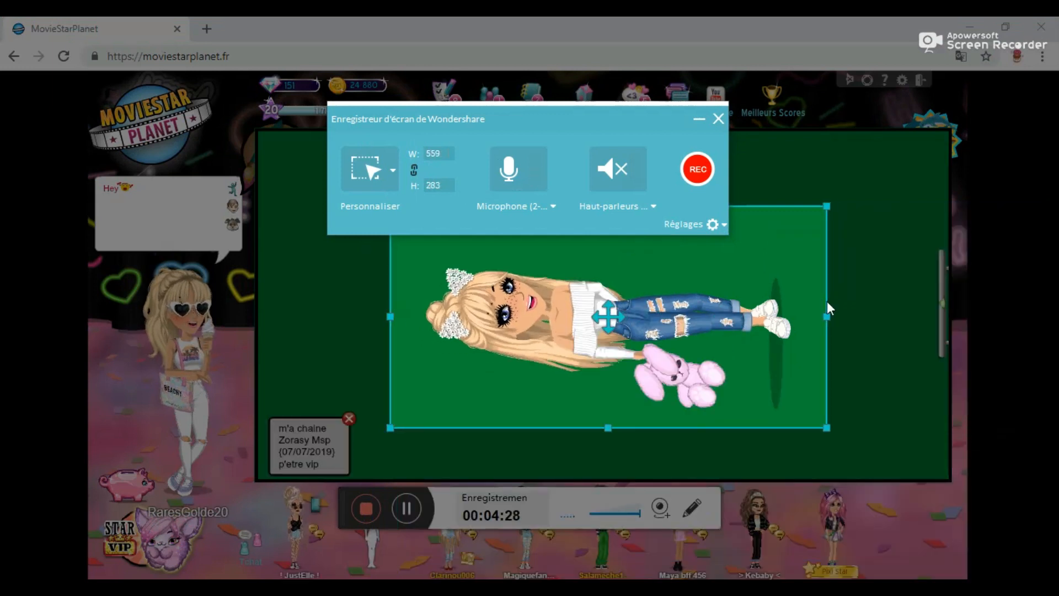
{"action": "left_click_drag", "start_coordinate": [632, 114], "coordinate": [198, 487]}
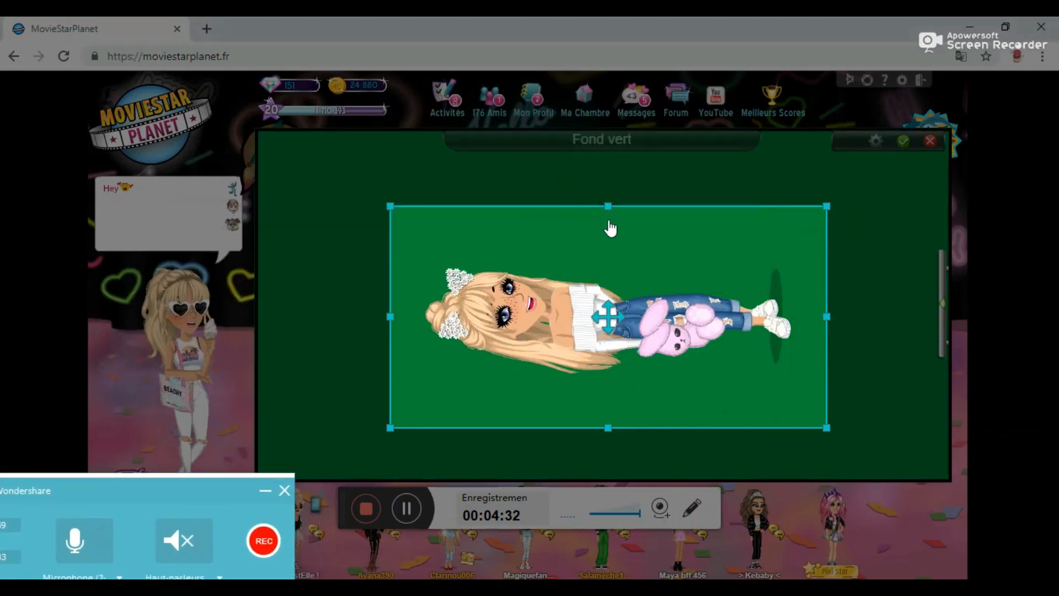
{"action": "left_click_drag", "start_coordinate": [609, 206], "coordinate": [610, 234]}
{"action": "left_click_drag", "start_coordinate": [187, 496], "coordinate": [470, 98]}
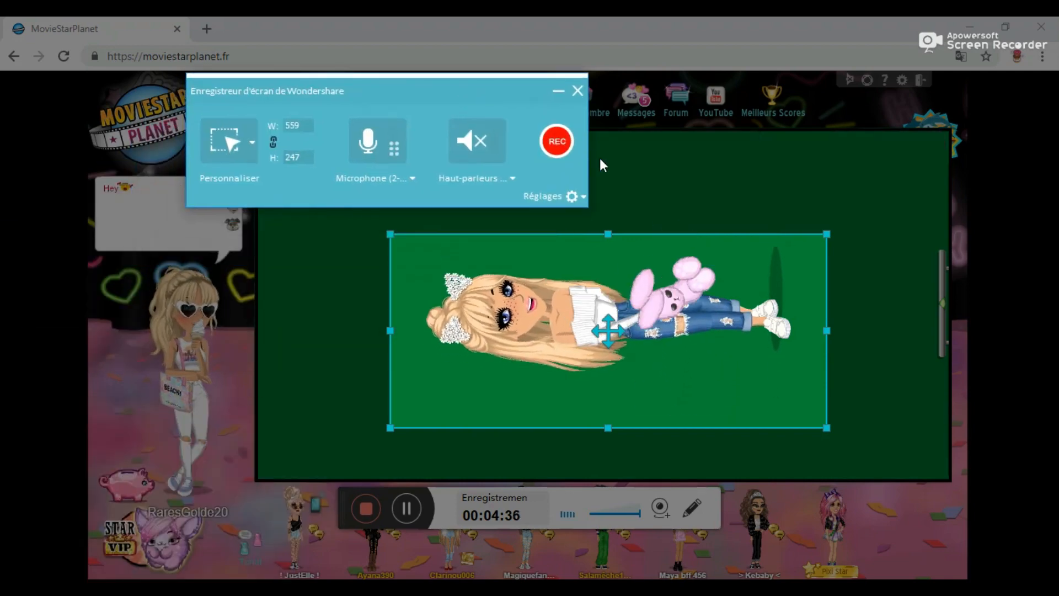
{"action": "left_click_drag", "start_coordinate": [608, 234], "coordinate": [609, 209]}
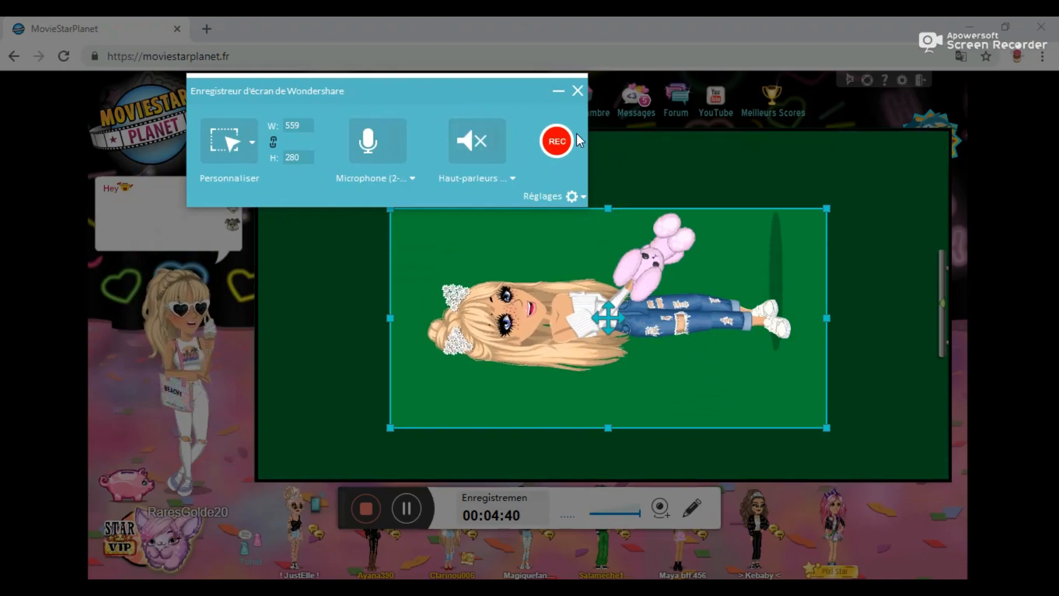
- Record the bunny animation for about ten seconds, stop the recording, then minimize Filmora and close the Record folder
{"action": "left_click", "coordinate": [558, 145]}
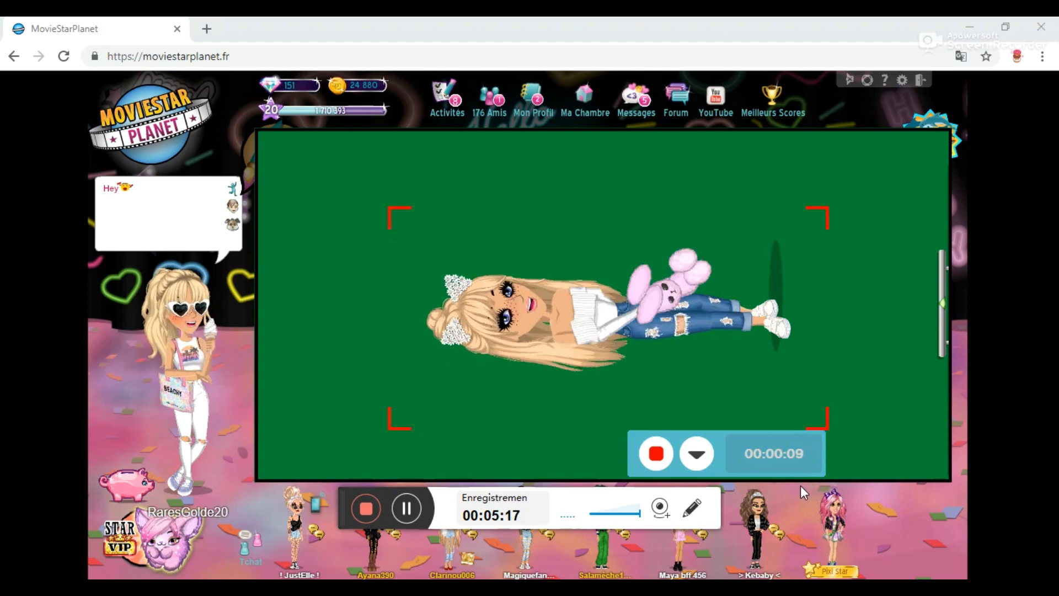
{"action": "left_click", "coordinate": [656, 455]}
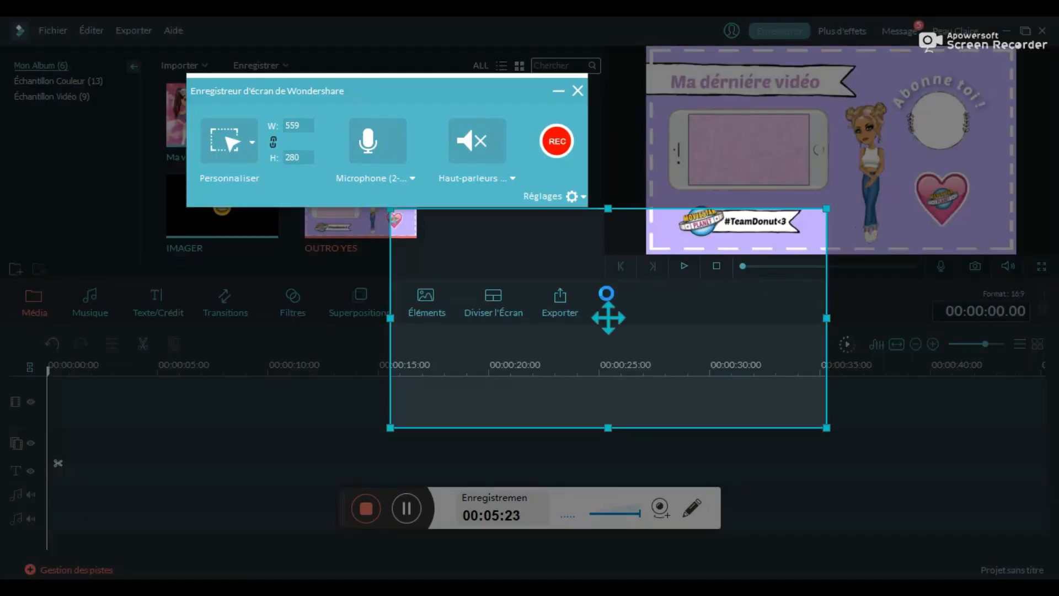
{"action": "left_click", "coordinate": [1009, 32]}
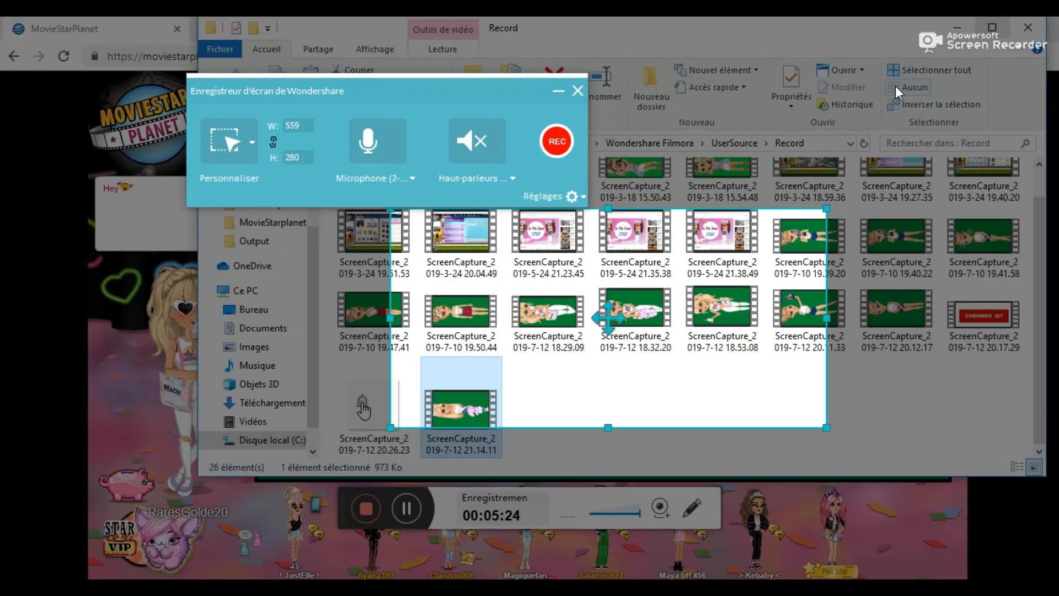
{"action": "left_click", "coordinate": [1042, 24]}
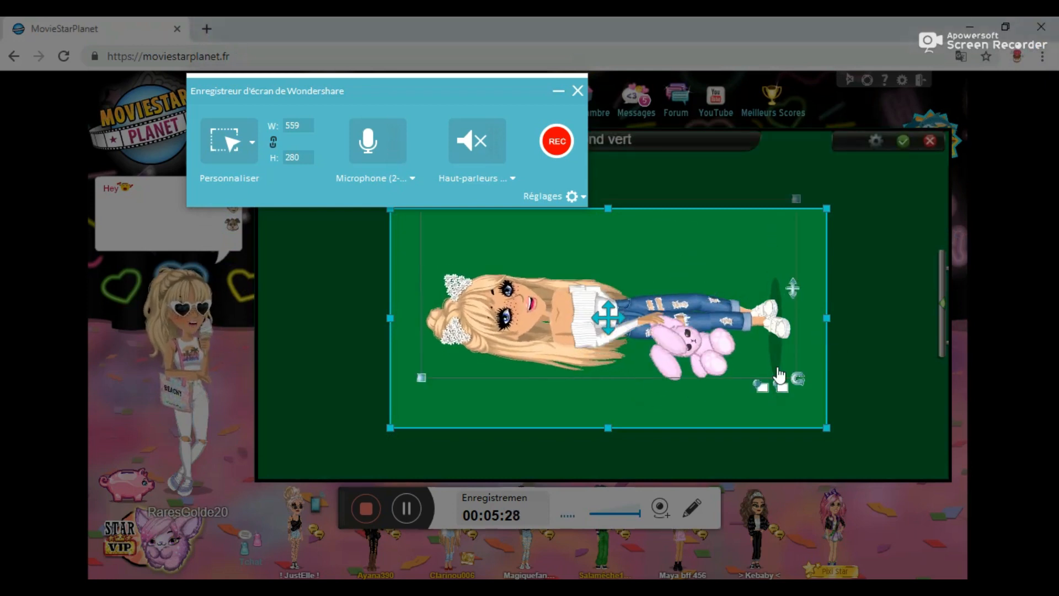
- Move the recorder window clear of the artbook and replace the avatar's bunny animation with a different one
{"action": "left_click_drag", "start_coordinate": [528, 91], "coordinate": [197, 392]}
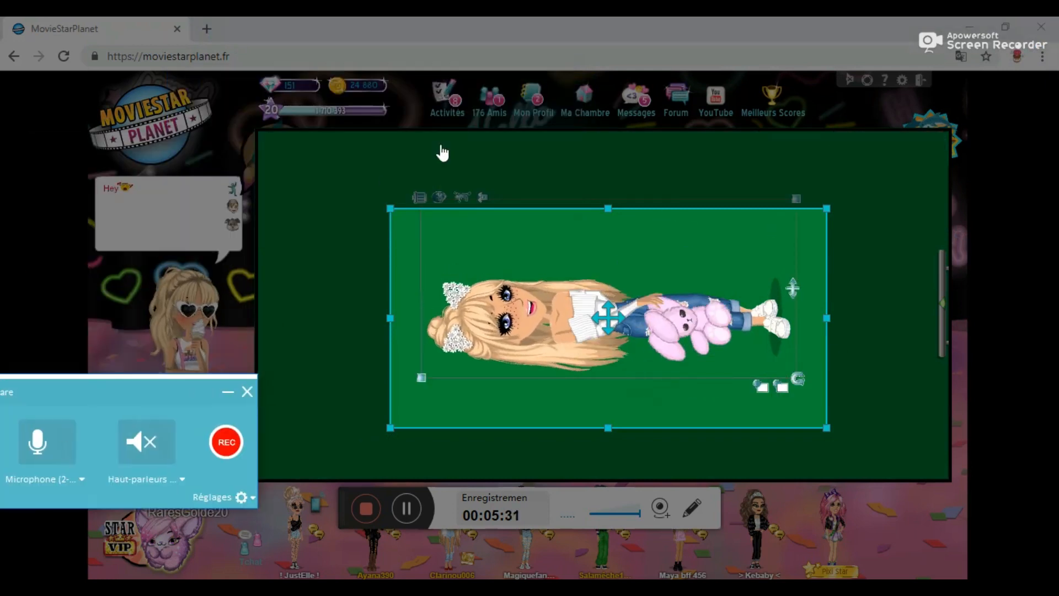
{"action": "left_click", "coordinate": [465, 205]}
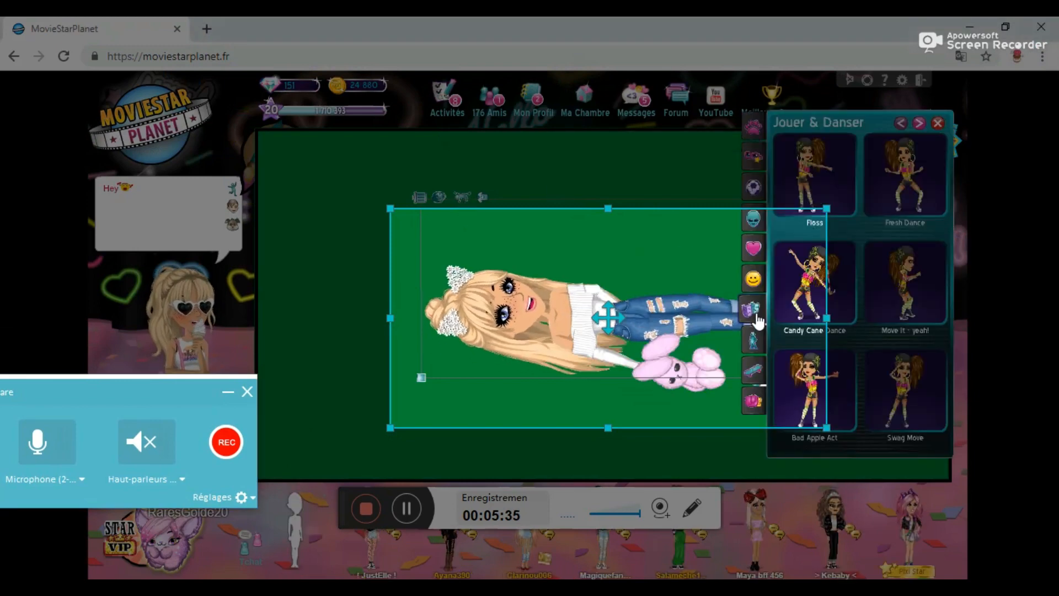
{"action": "left_click", "coordinate": [414, 507]}
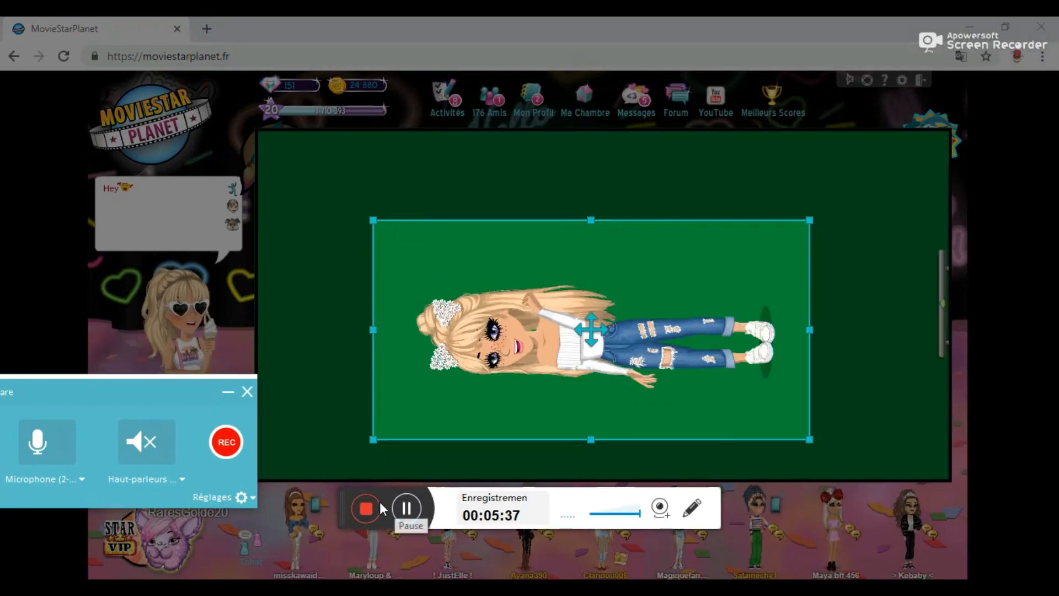
- Record the jeans avatar's new animation for about ten seconds, stop the recording, then close the Record folder and minimize Filmora
{"action": "left_click", "coordinate": [225, 442]}
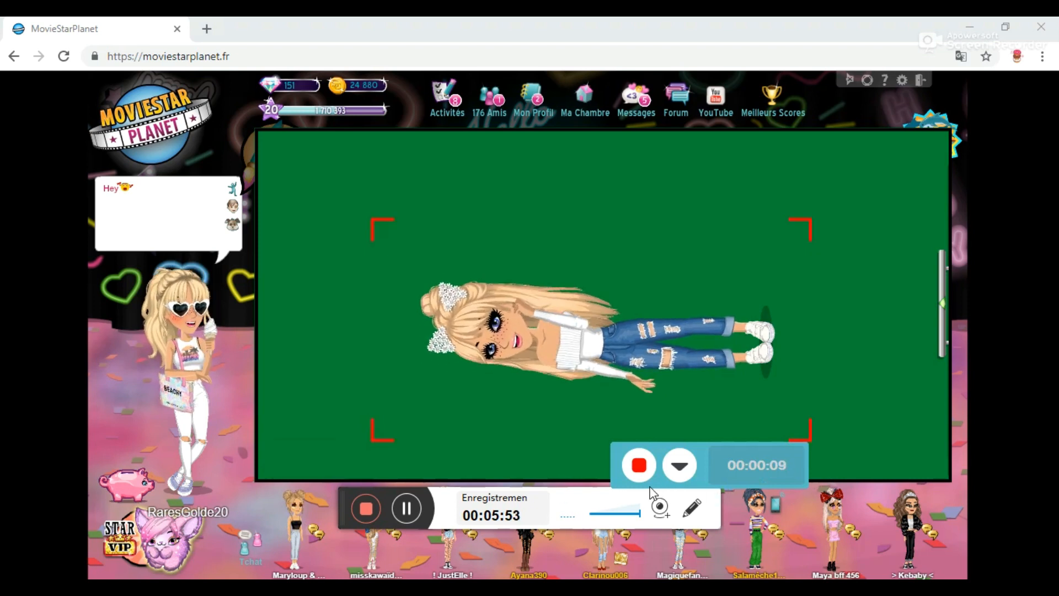
{"action": "left_click", "coordinate": [641, 474]}
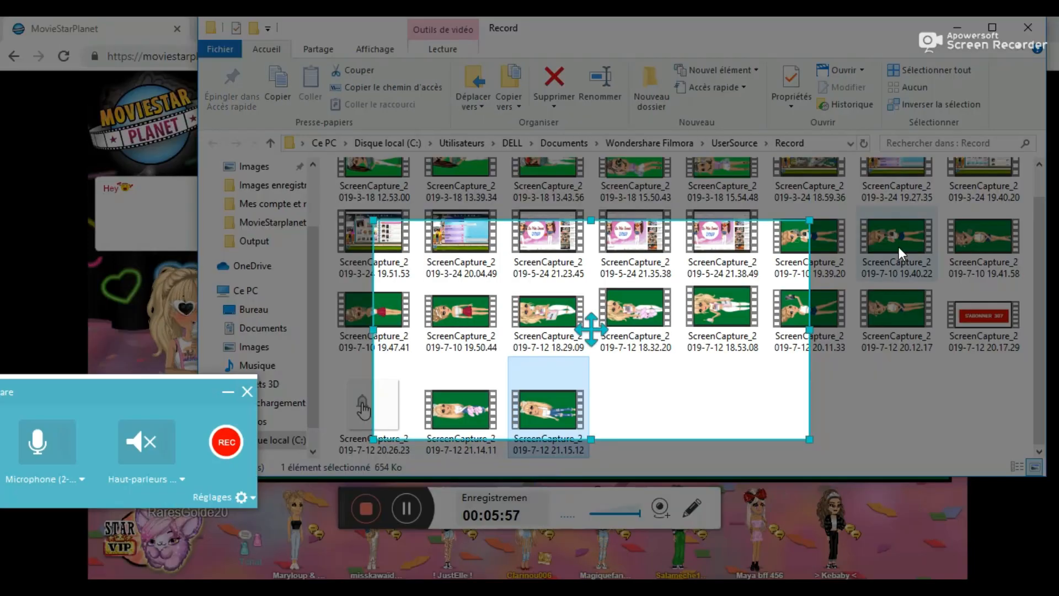
{"action": "left_click", "coordinate": [1022, 27]}
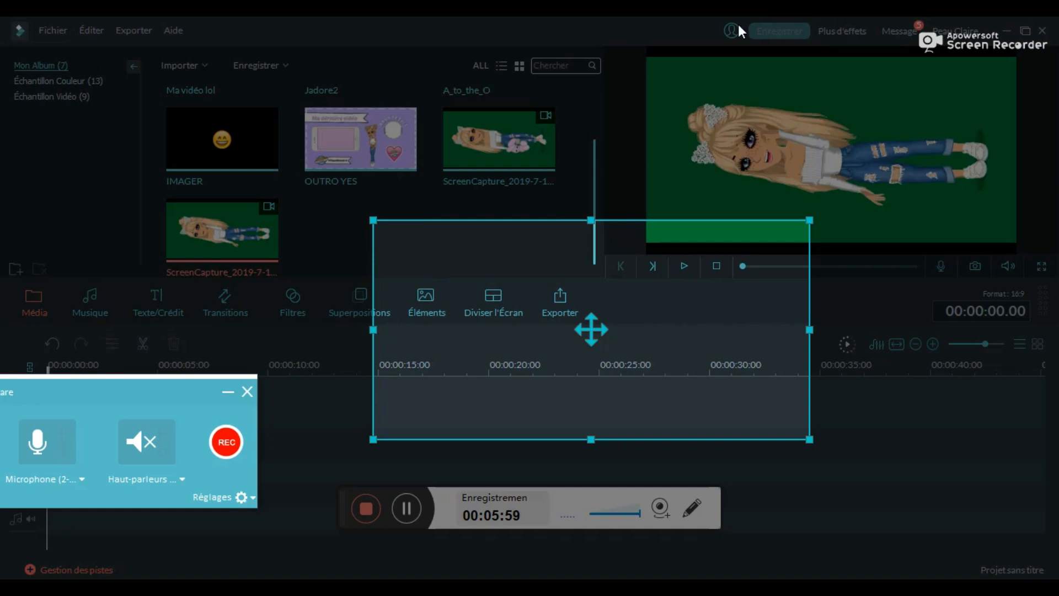
{"action": "left_click", "coordinate": [1008, 30]}
{"action": "left_click", "coordinate": [1038, 30]}
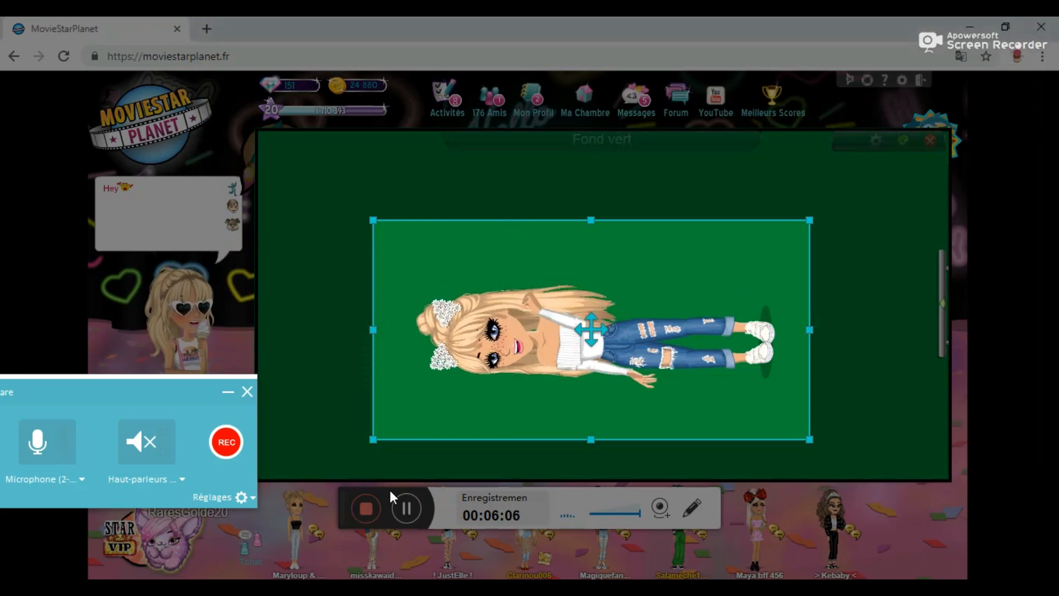
{"action": "left_click", "coordinate": [405, 506]}
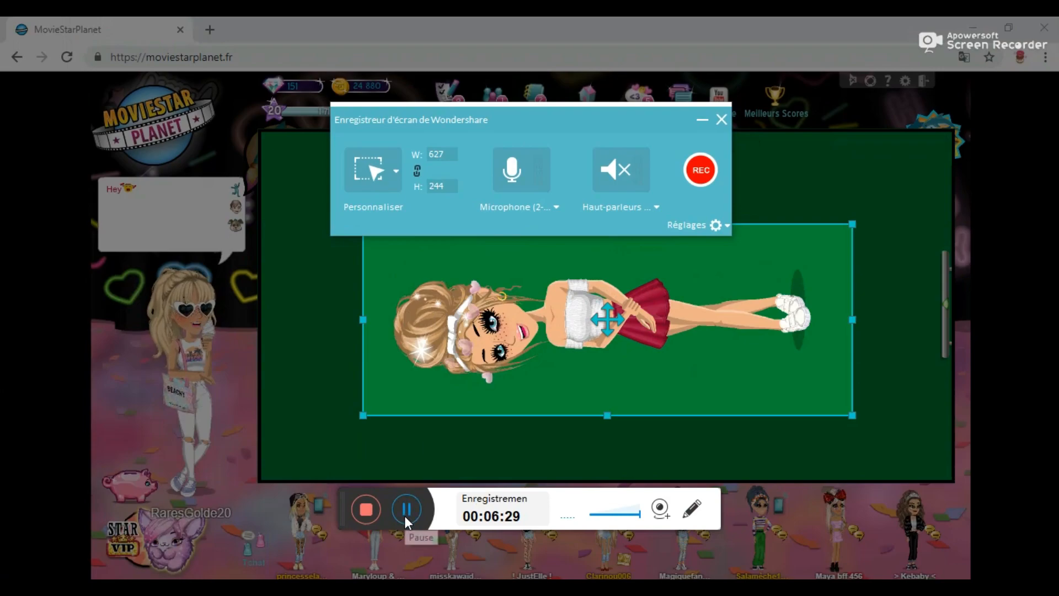
- Record the red-skirted avatar's animation for about ten seconds, stop the recording, and leave the artbook without saving
{"action": "left_click", "coordinate": [707, 160]}
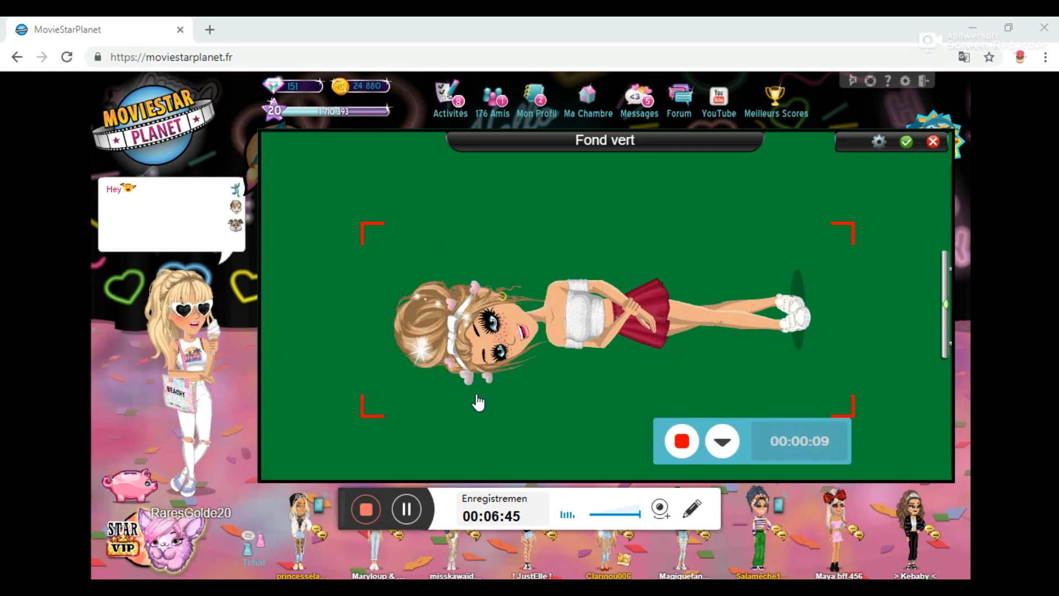
{"action": "left_click", "coordinate": [683, 441]}
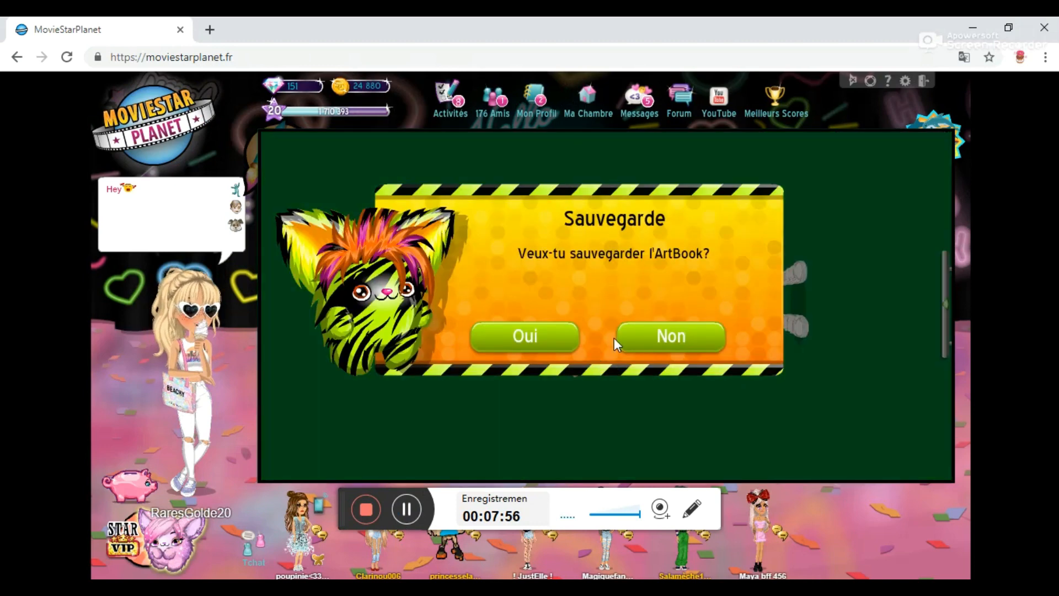
{"action": "left_click", "coordinate": [661, 342]}
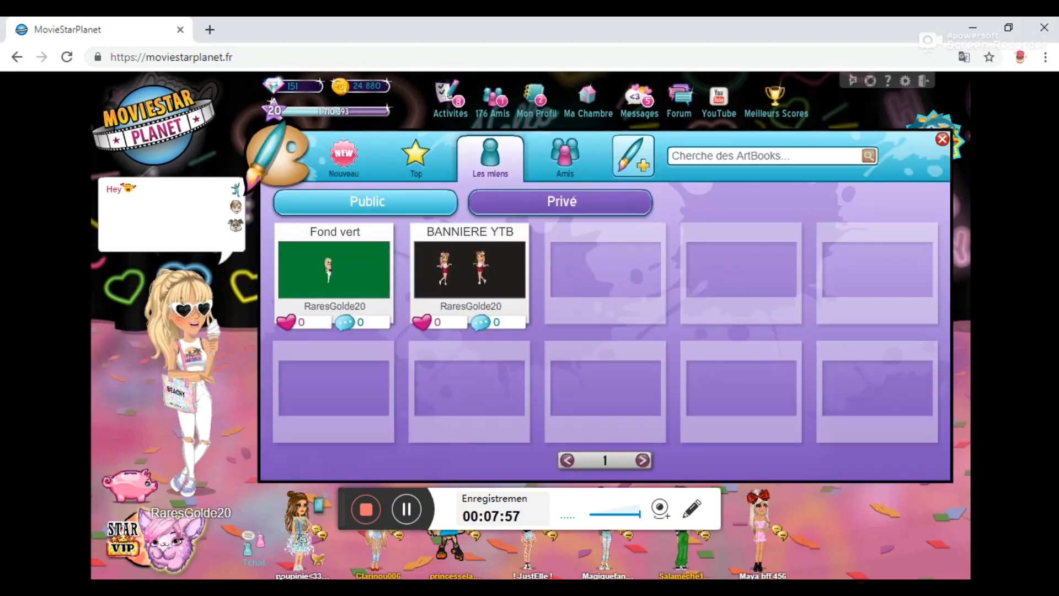
- Open the PicMonkey website in a new browser tab
{"action": "left_click", "coordinate": [210, 30]}
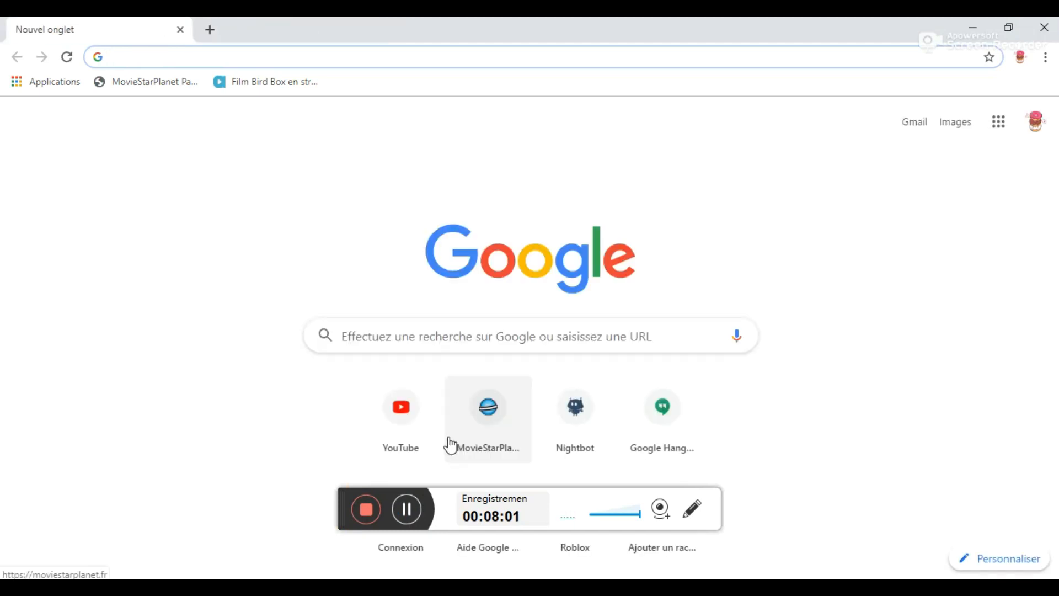
{"action": "left_click", "coordinate": [421, 348]}
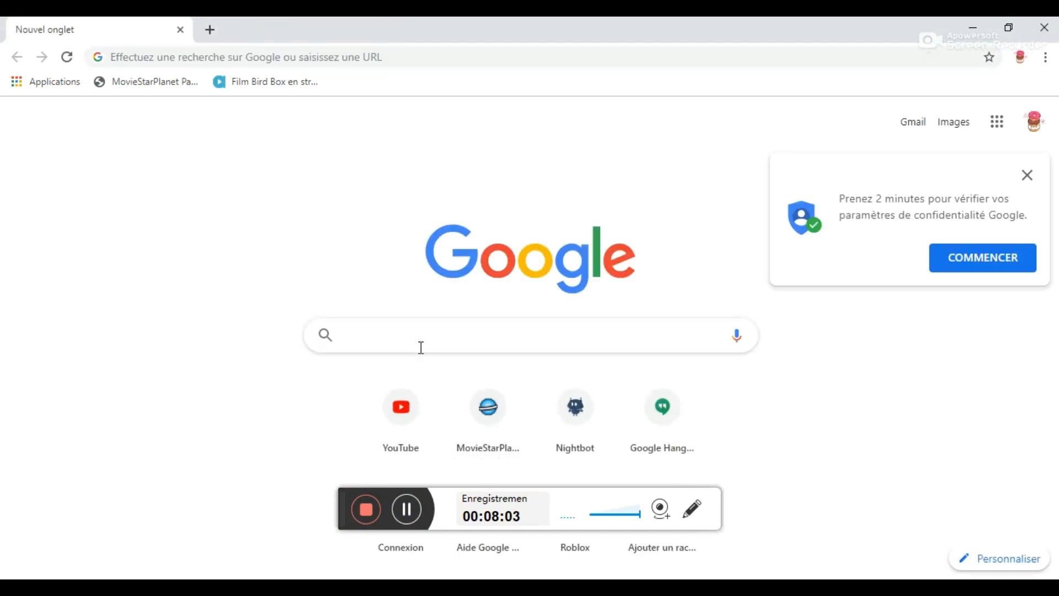
{"action": "type", "text": "Pi"}
{"action": "key", "text": "BackSpace"}
{"action": "type", "text": "ic"}
{"action": "key", "text": "BackSpace"}
{"action": "key", "text": "BackSpace"}
{"action": "key", "text": "BackSpace"}
{"action": "type", "text": "ic"}
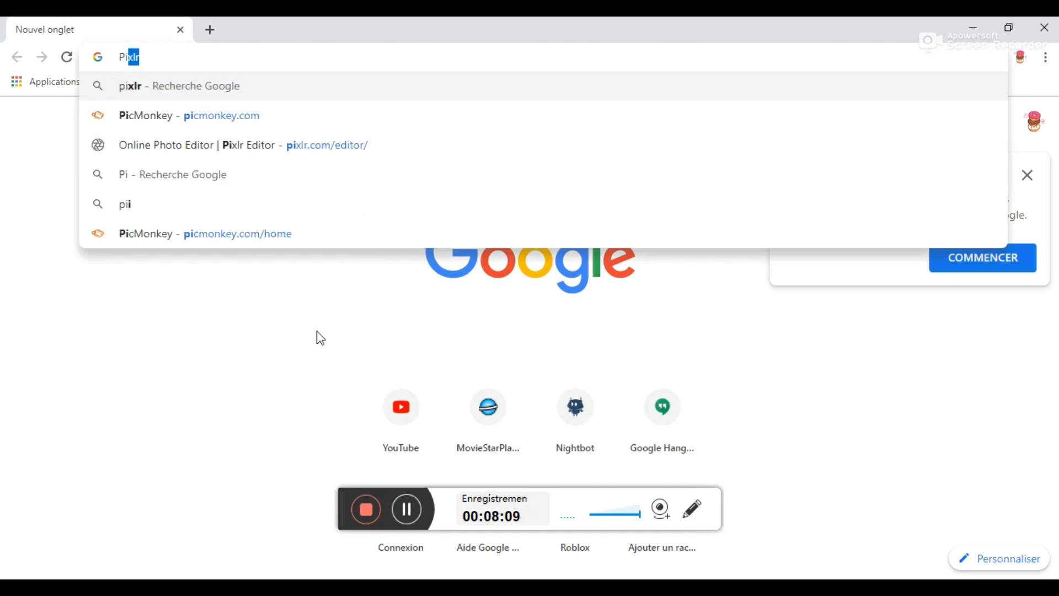
{"action": "left_click", "coordinate": [180, 123]}
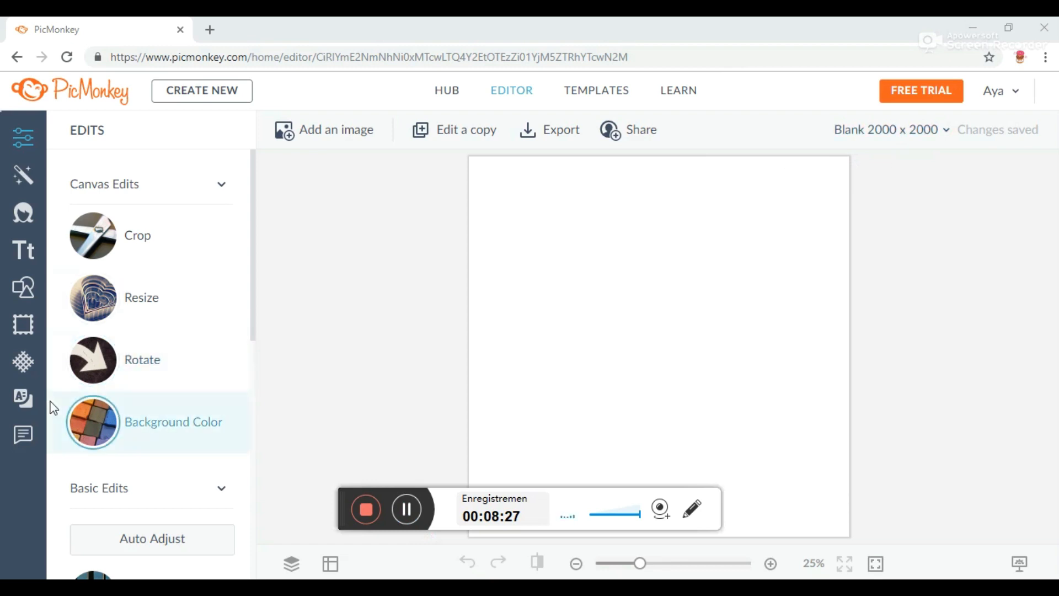
{"action": "left_click", "coordinate": [130, 441]}
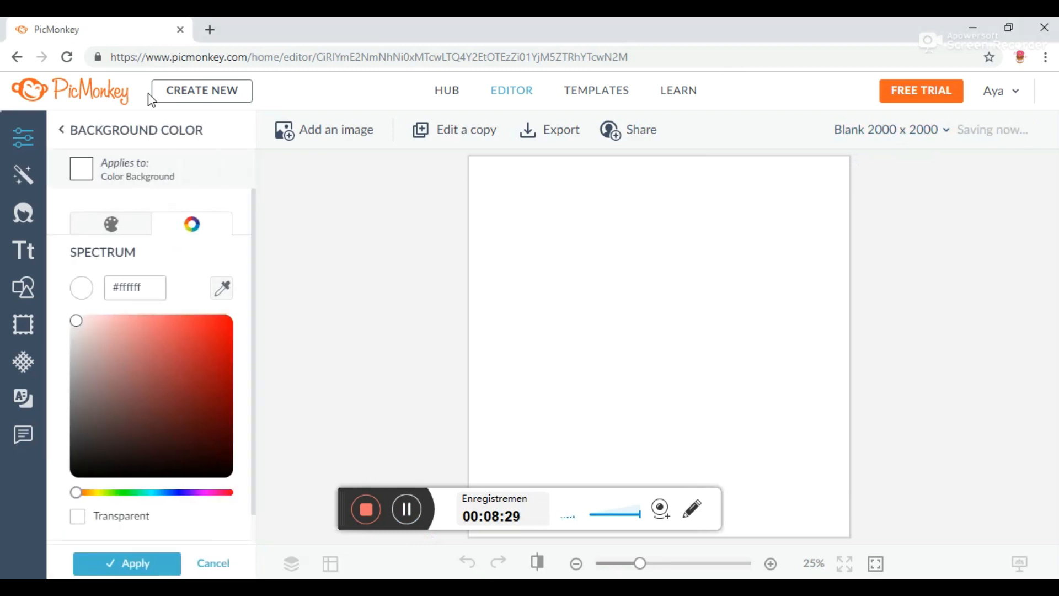
{"action": "left_click", "coordinate": [112, 226]}
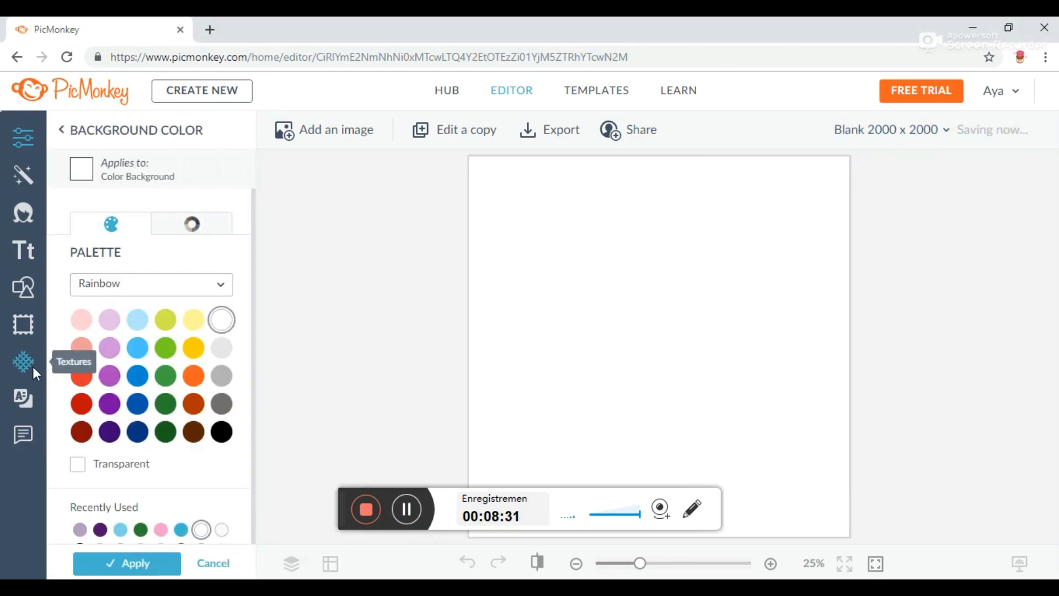
{"action": "left_click", "coordinate": [28, 145]}
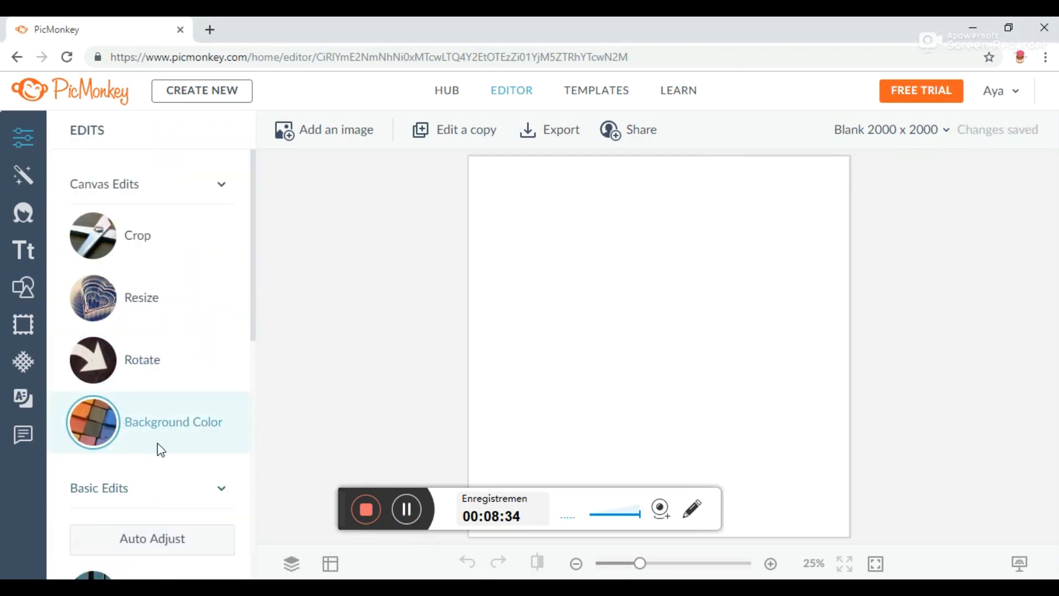
- Fill the blank canvas background with dark green from the Rainbow palette and apply the color
{"action": "left_click", "coordinate": [159, 445]}
{"action": "left_click", "coordinate": [111, 223]}
{"action": "left_click", "coordinate": [137, 376]}
{"action": "left_click", "coordinate": [168, 383]}
{"action": "left_click", "coordinate": [167, 402]}
{"action": "left_click", "coordinate": [166, 375]}
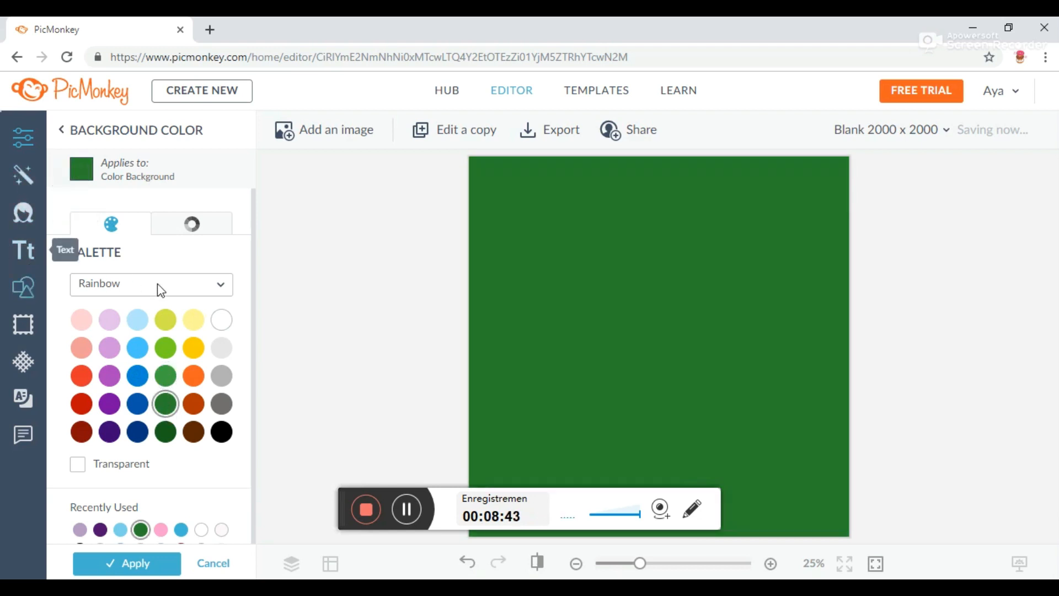
{"action": "left_click", "coordinate": [22, 290]}
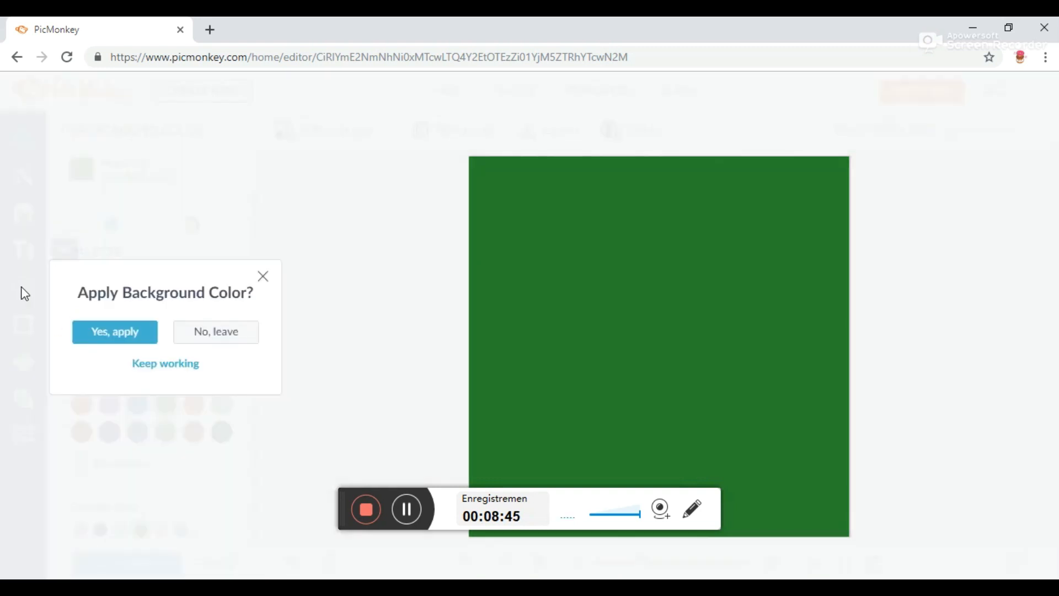
{"action": "left_click", "coordinate": [141, 337]}
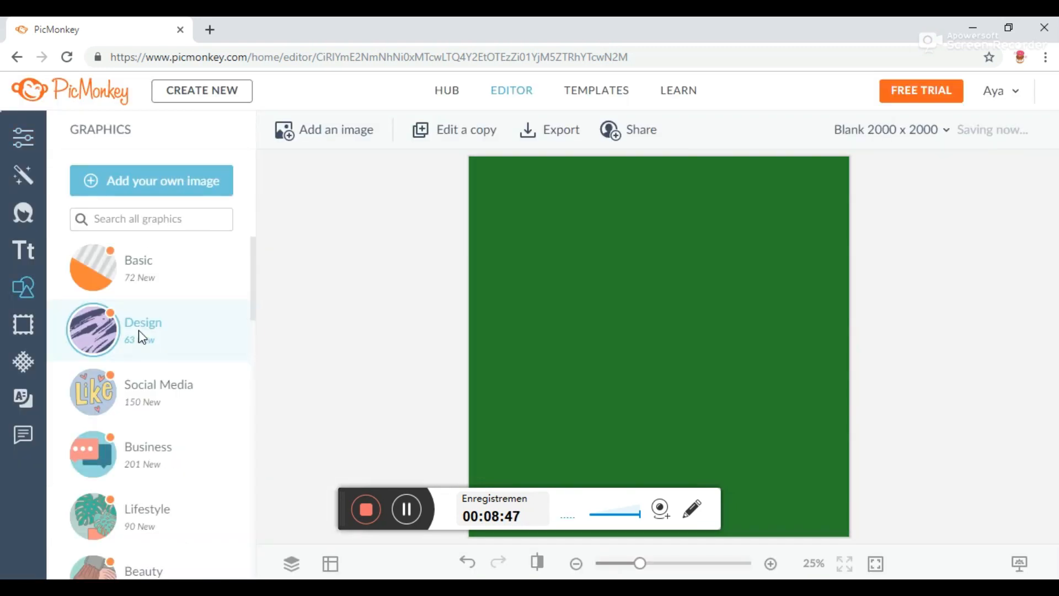
- Add a solid circle from the basic shapes to the center of the canvas, color it white, and deselect it
{"action": "left_click", "coordinate": [147, 282]}
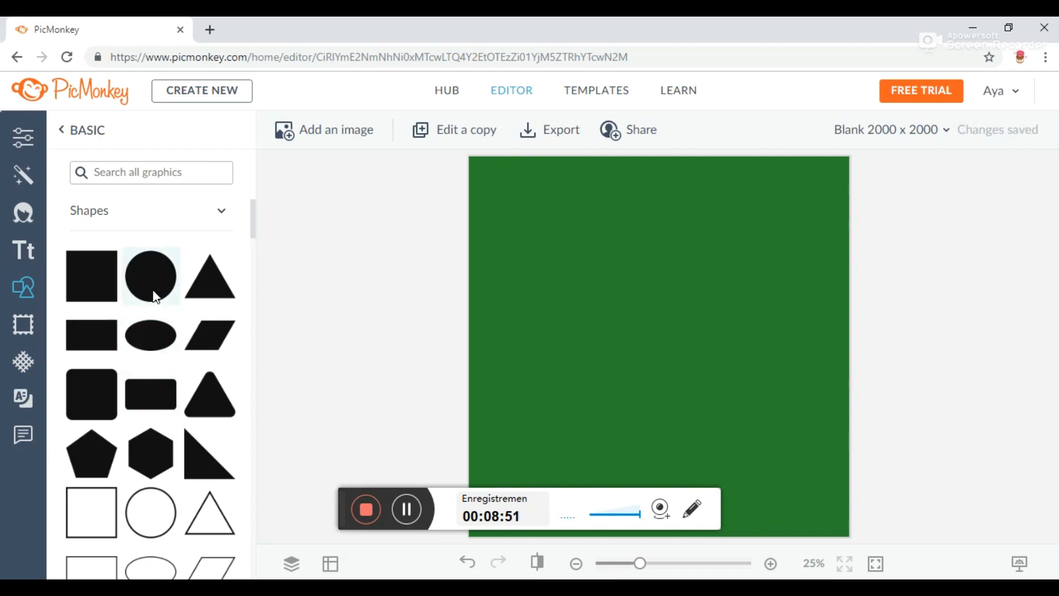
{"action": "left_click", "coordinate": [154, 297]}
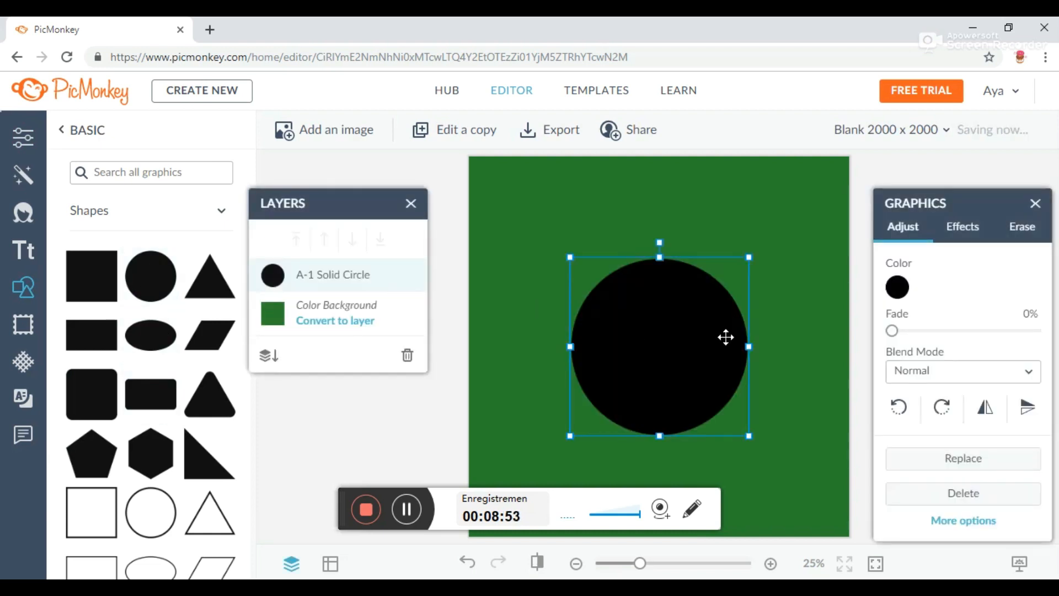
{"action": "left_click", "coordinate": [905, 292]}
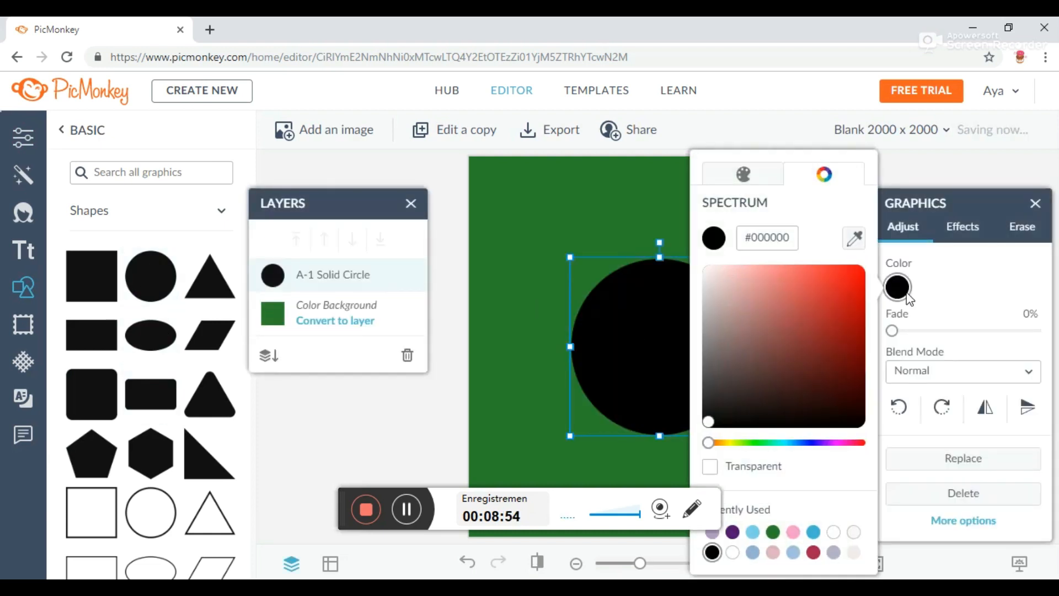
{"action": "left_click", "coordinate": [710, 274]}
{"action": "left_click", "coordinate": [653, 215]}
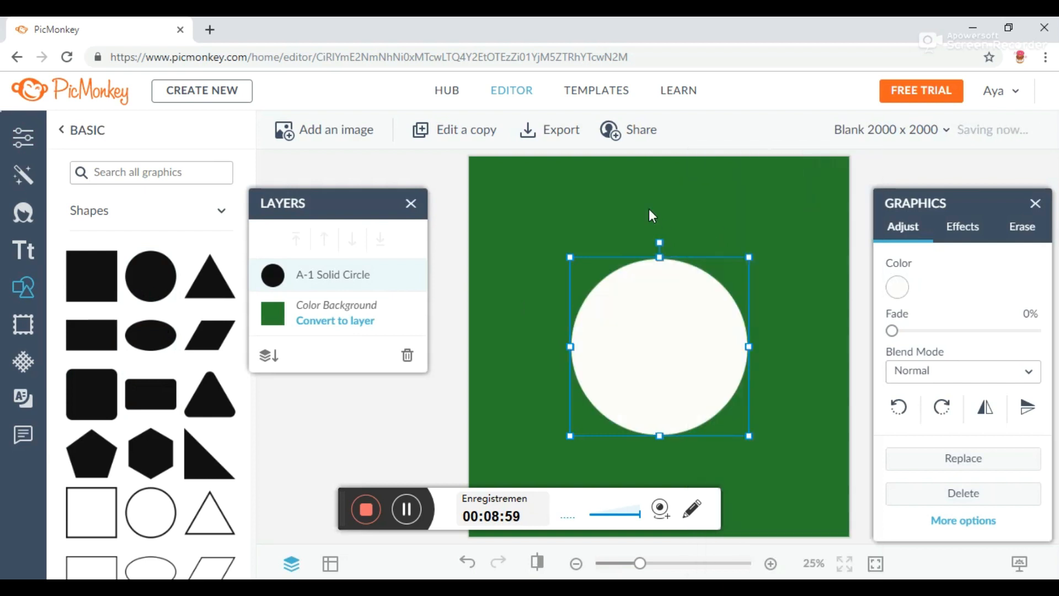
{"action": "left_click", "coordinate": [719, 230]}
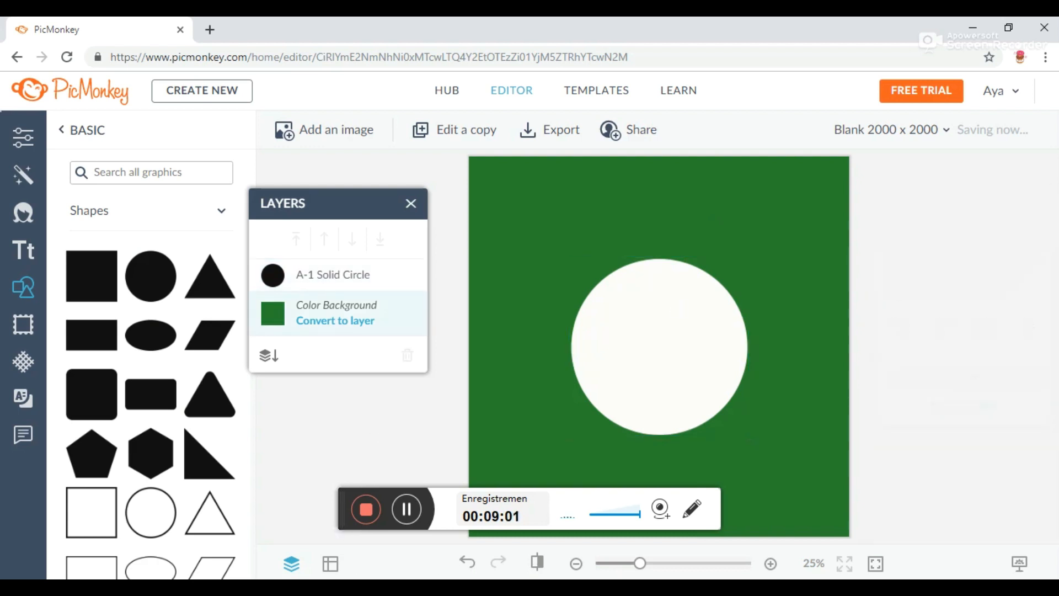
- Capture the white circle with an even square margin of green around it using the Windows snipping tool (Outil Capture d'écran)
{"action": "left_click_drag", "start_coordinate": [719, 229], "coordinate": [583, 379]}
{"action": "left_click_drag", "start_coordinate": [401, 533], "coordinate": [558, 470]}
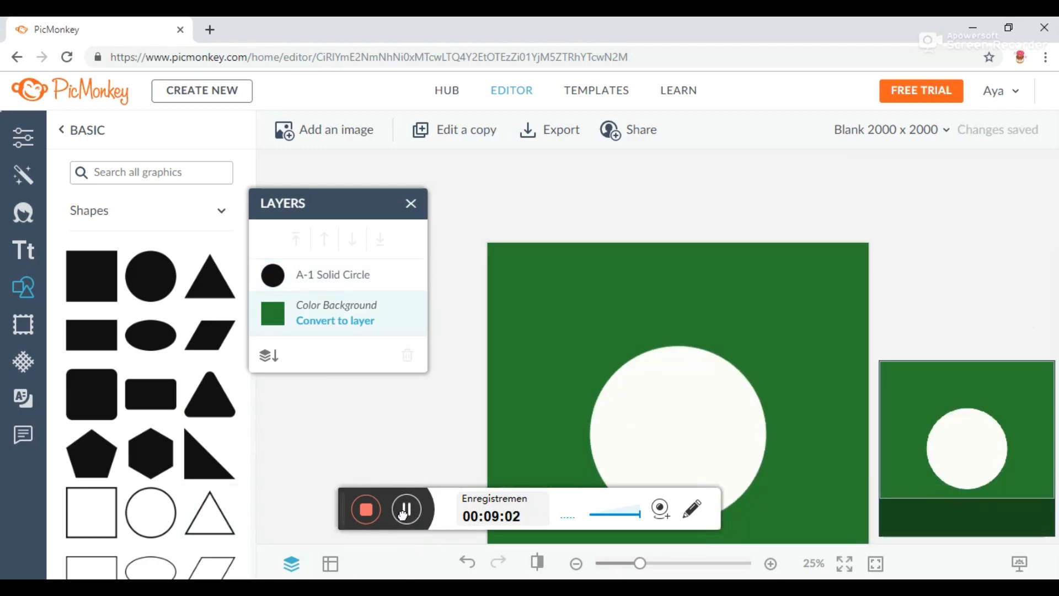
{"action": "left_click_drag", "start_coordinate": [583, 255], "coordinate": [564, 230]}
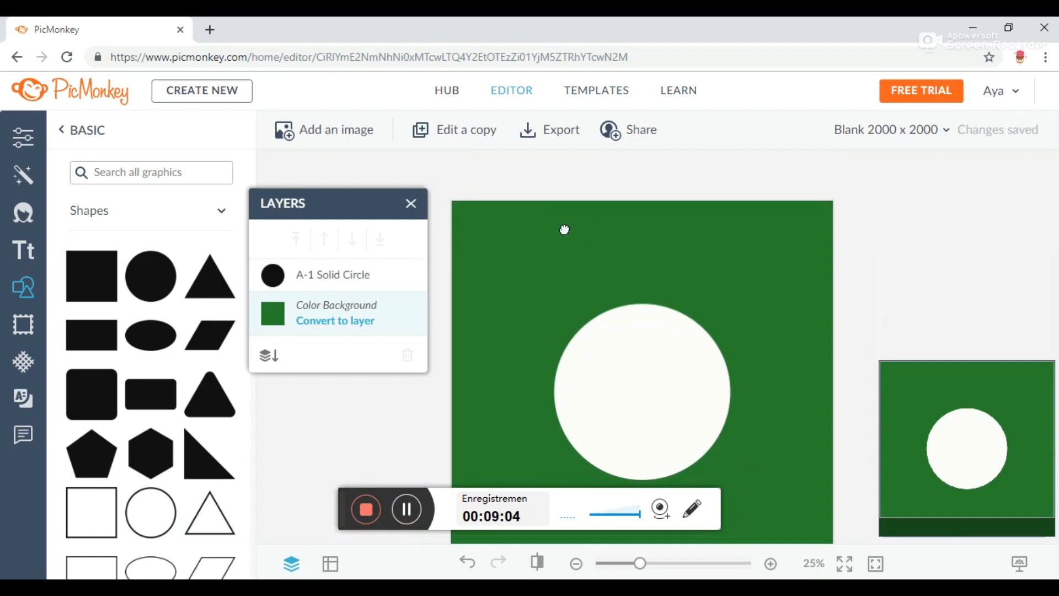
{"action": "left_click", "coordinate": [411, 203]}
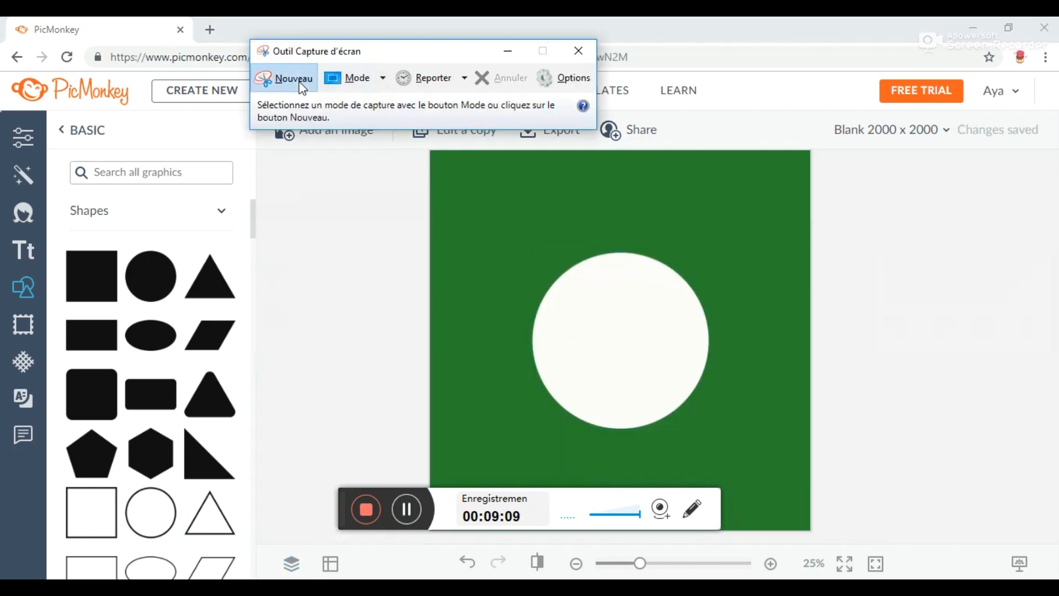
{"action": "left_click", "coordinate": [289, 78]}
{"action": "left_click_drag", "start_coordinate": [531, 240], "coordinate": [740, 460]}
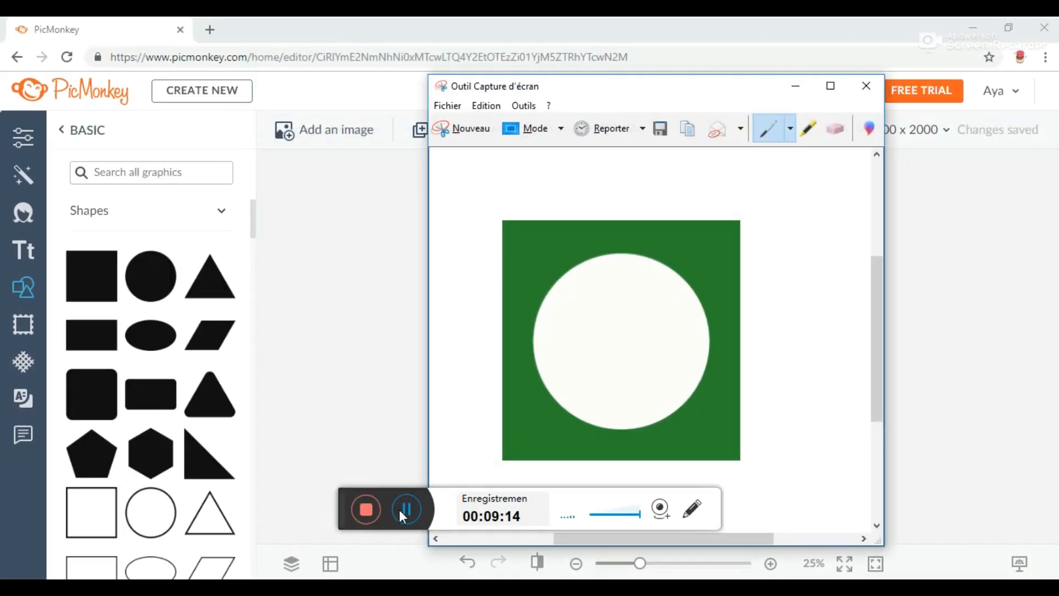
{"action": "left_click", "coordinate": [399, 509]}
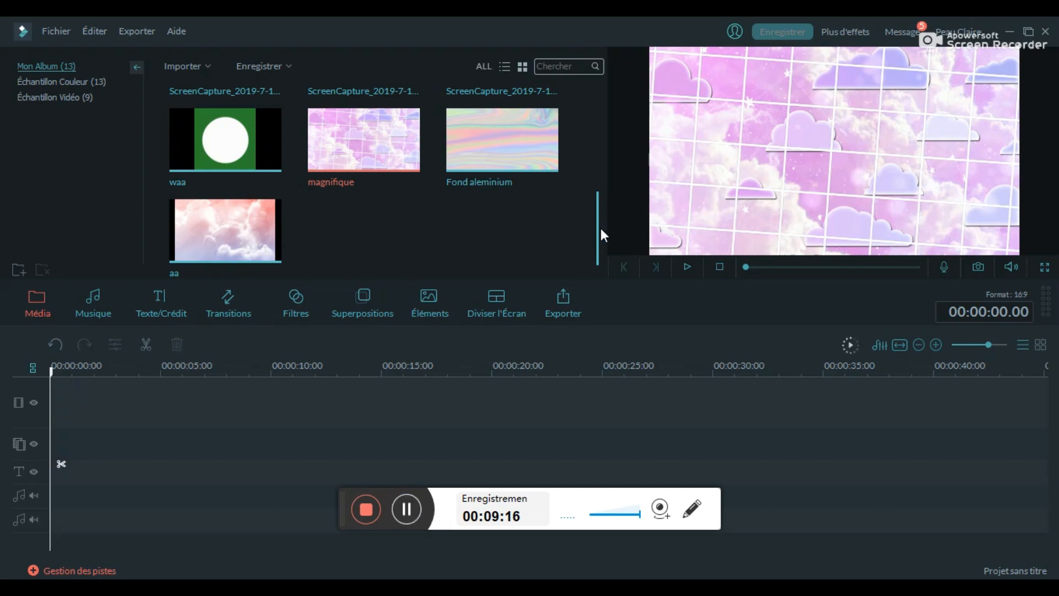
- Place the magnifique background at the start of Filmora's main video track and extend it to about 12 seconds
{"action": "scroll", "coordinate": [601, 228], "scroll_direction": "up", "scroll_amount": 2}
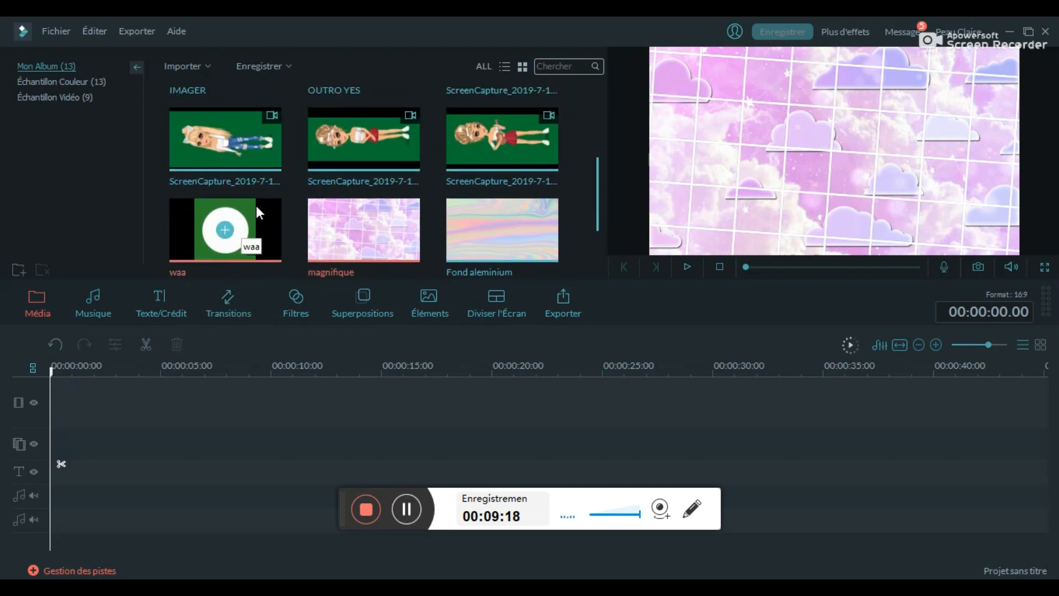
{"action": "left_click_drag", "start_coordinate": [597, 198], "coordinate": [600, 245]}
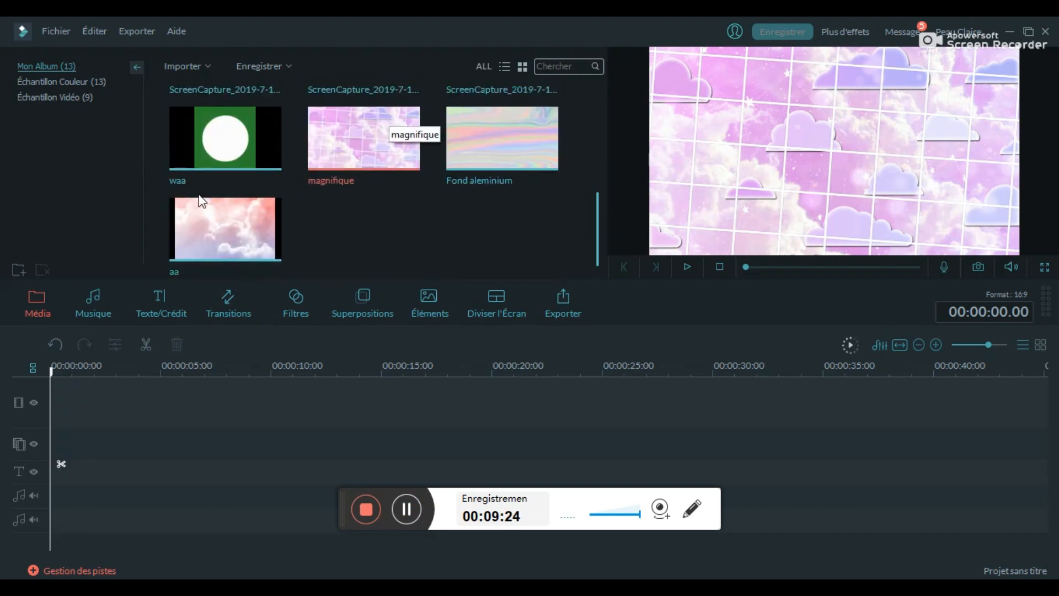
{"action": "left_click_drag", "start_coordinate": [383, 124], "coordinate": [97, 422]}
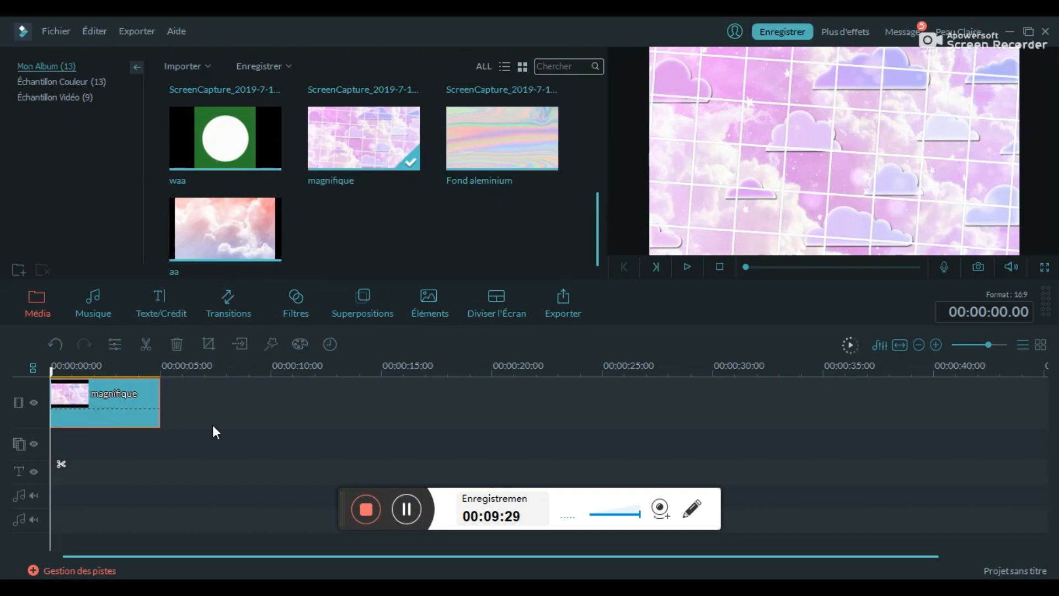
{"action": "left_click_drag", "start_coordinate": [159, 401], "coordinate": [325, 409]}
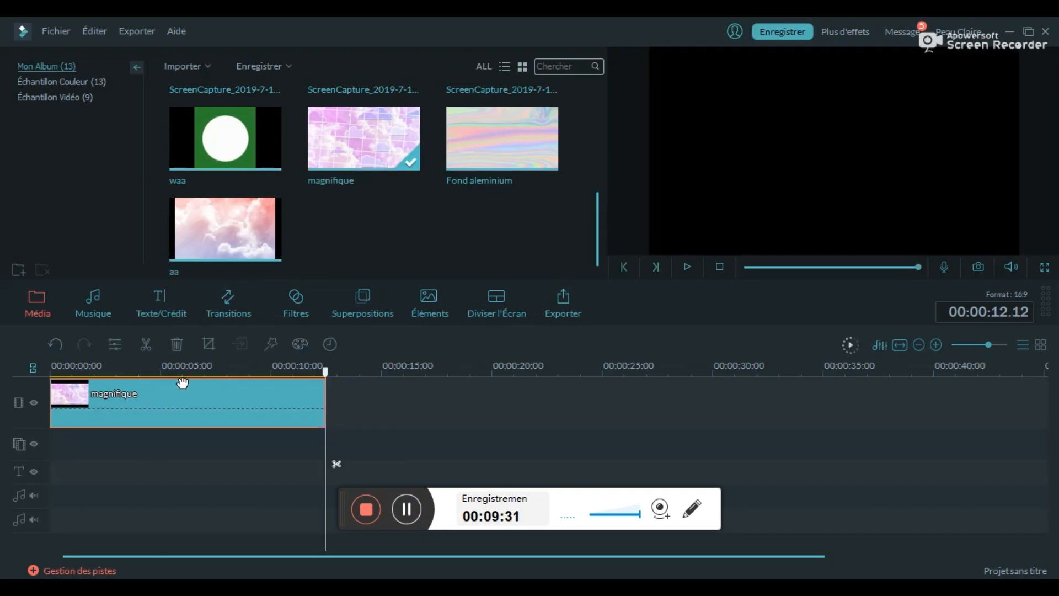
- Place the two jeans avatar green-screen recordings on separate overlay tracks beneath the background clip, both starting at about one second
{"action": "mouse_move", "coordinate": [269, 139]}
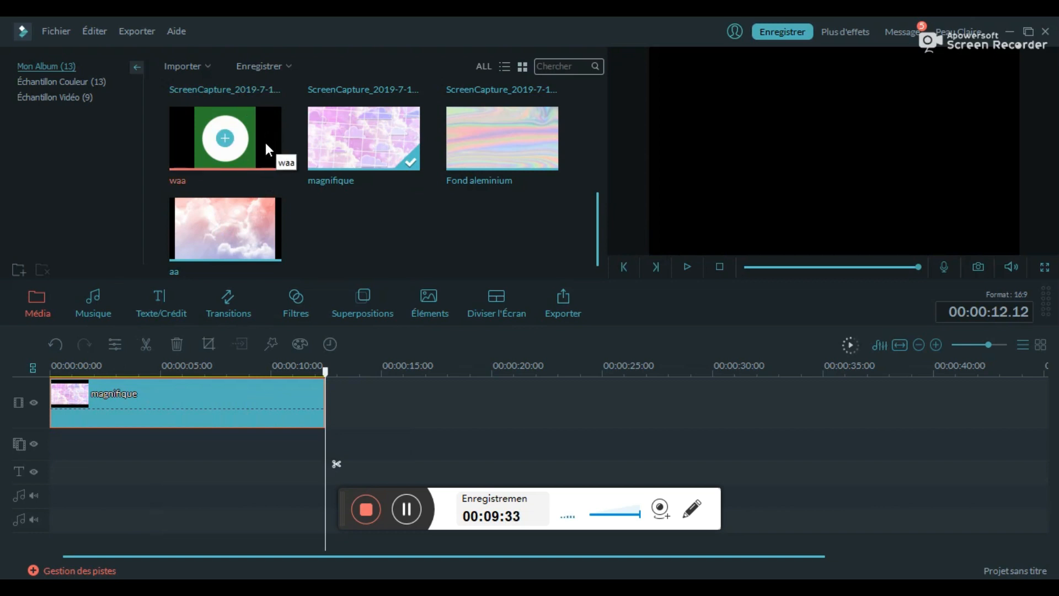
{"action": "left_click_drag", "start_coordinate": [599, 226], "coordinate": [600, 163]}
{"action": "left_click", "coordinate": [148, 450]}
{"action": "left_click_drag", "start_coordinate": [147, 451], "coordinate": [76, 458]}
{"action": "left_click_drag", "start_coordinate": [262, 227], "coordinate": [98, 457]}
- Try to make the green background of the first overlay avatar clip transparent using chroma key at intensity level 1
{"action": "double_click", "coordinate": [126, 436]}
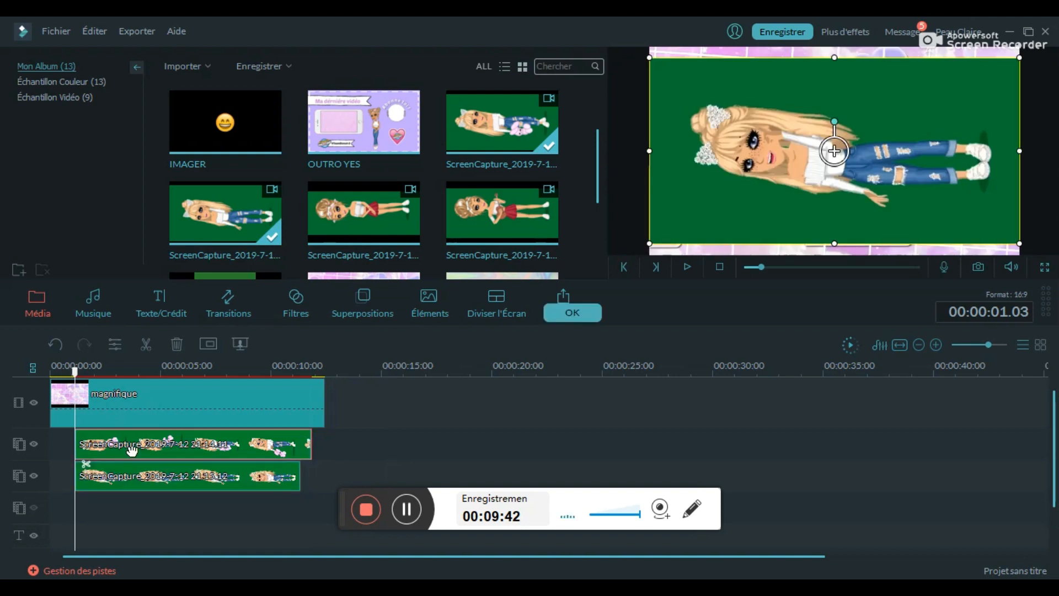
{"action": "left_click", "coordinate": [236, 346]}
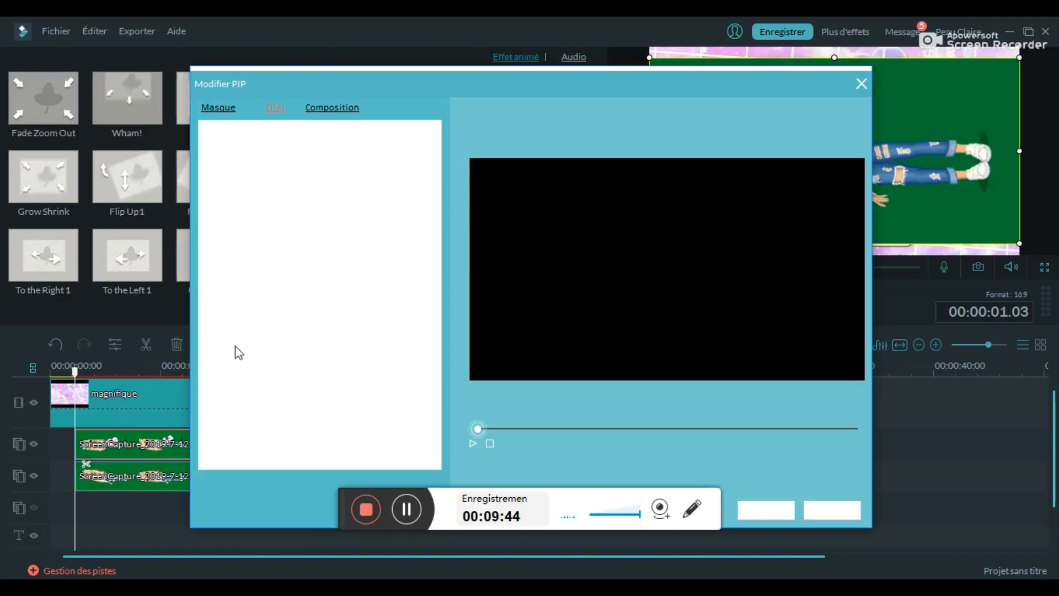
{"action": "left_click", "coordinate": [203, 150]}
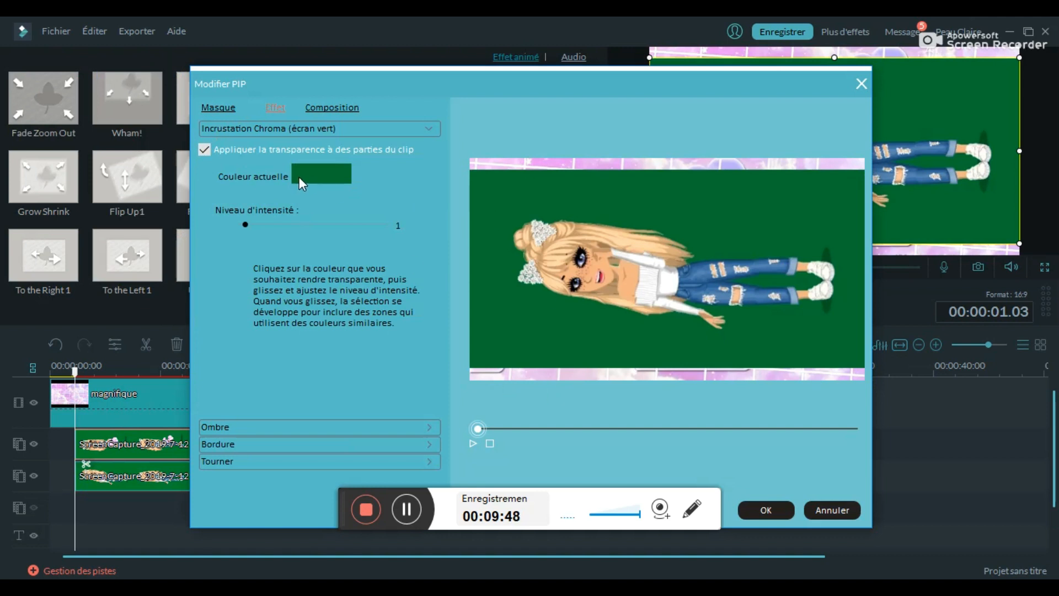
{"action": "left_click", "coordinate": [764, 509]}
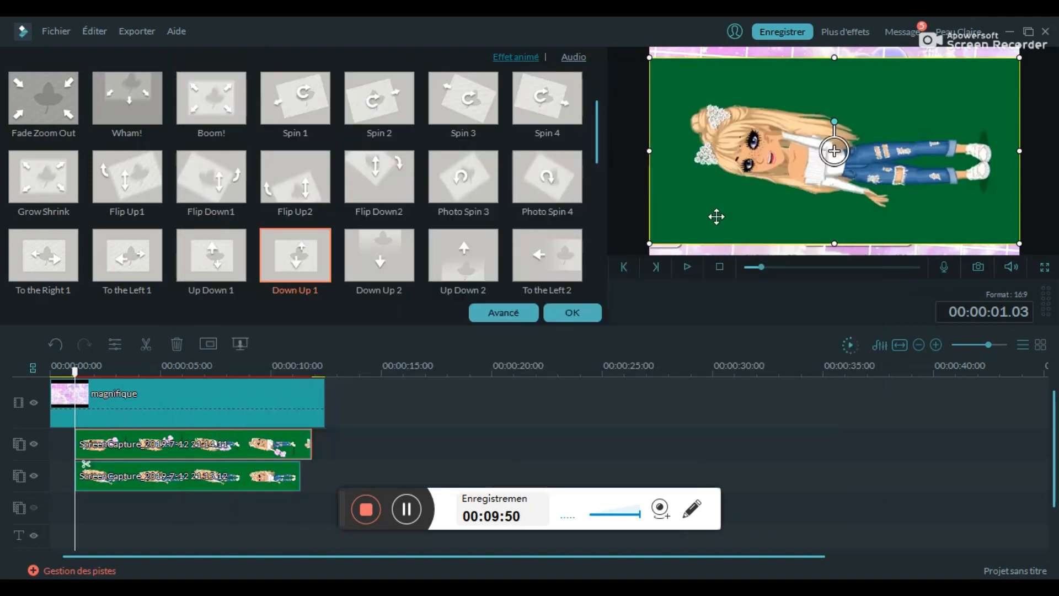
{"action": "left_click", "coordinate": [241, 344]}
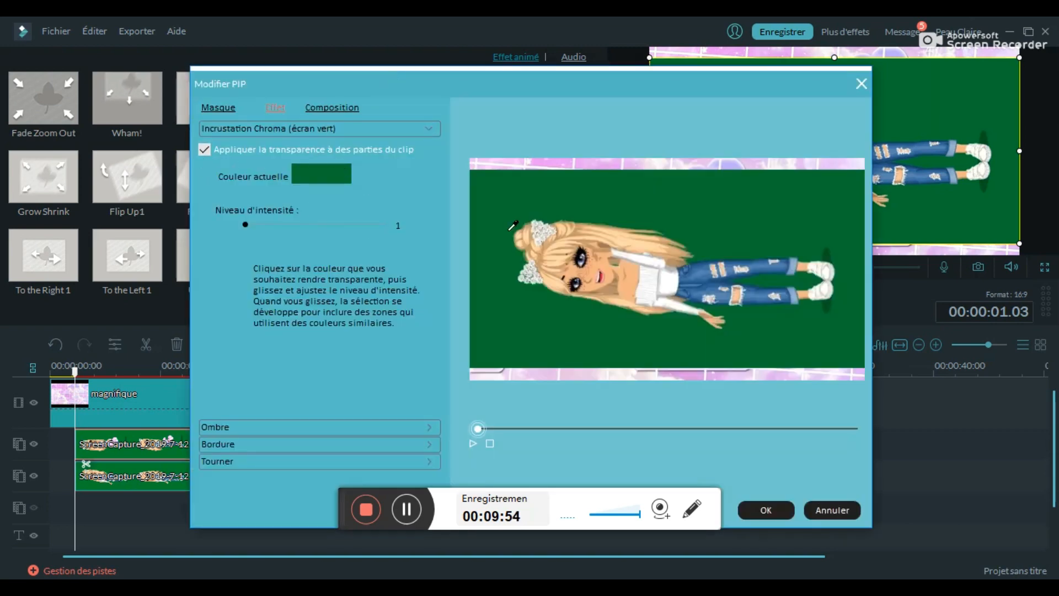
{"action": "left_click", "coordinate": [766, 510]}
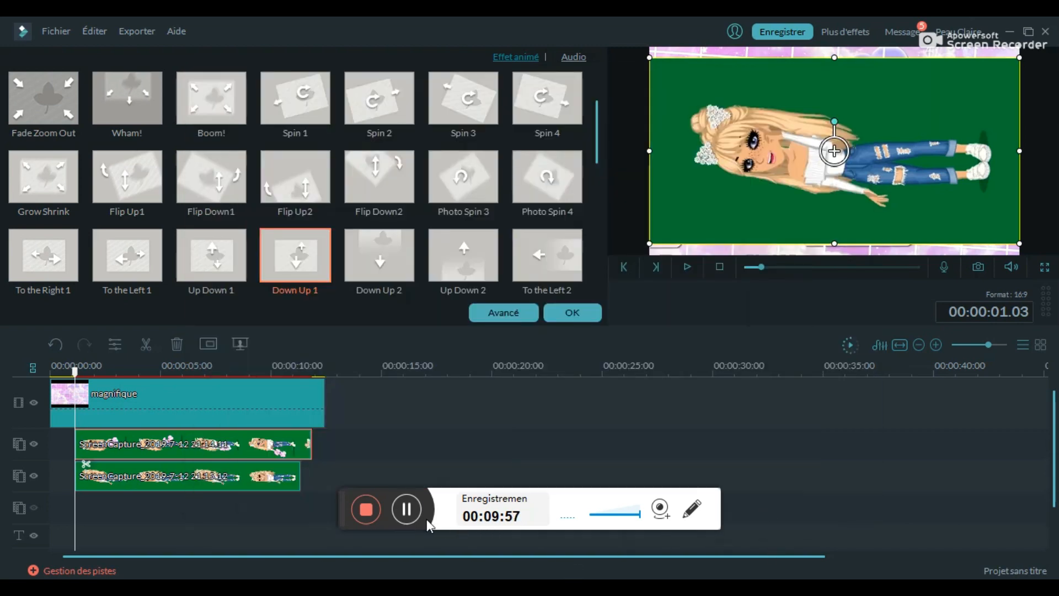
- Shorten the longer overlay avatar clip so both avatar recordings end together at about 11 seconds
{"action": "left_click_drag", "start_coordinate": [311, 476], "coordinate": [301, 476]}
{"action": "double_click", "coordinate": [215, 478]}
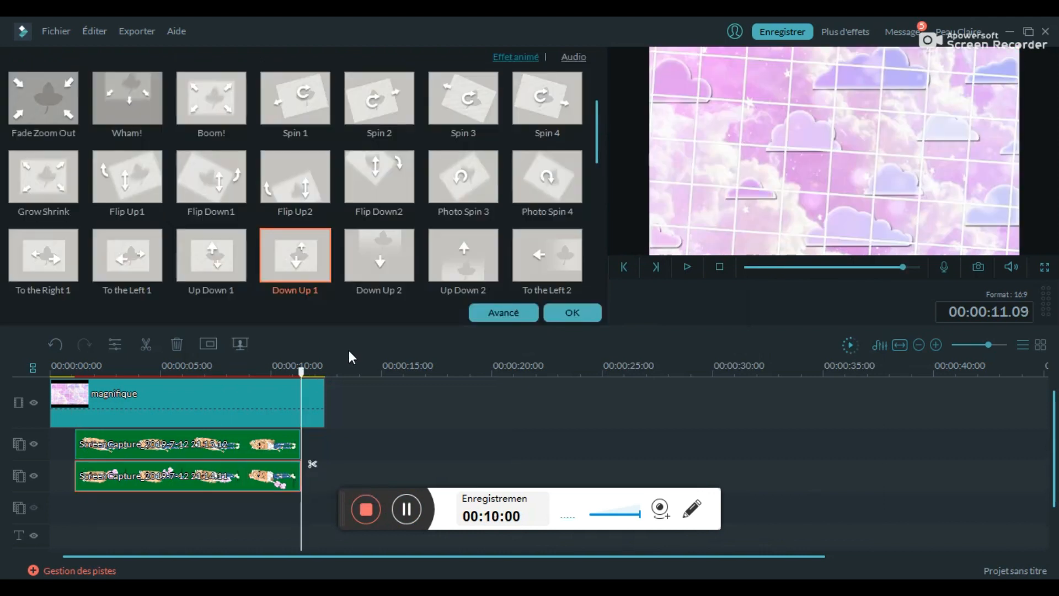
{"action": "left_click", "coordinate": [579, 319]}
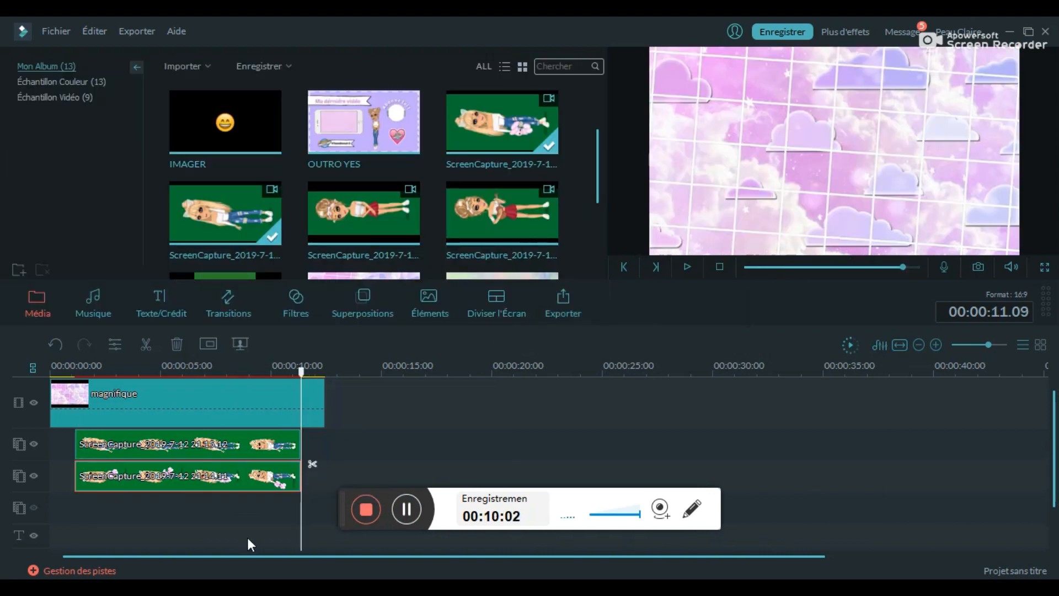
- Make the green backgrounds of both overlay avatar clips transparent with the chroma key filter at intensity level 29
{"action": "left_click", "coordinate": [239, 344]}
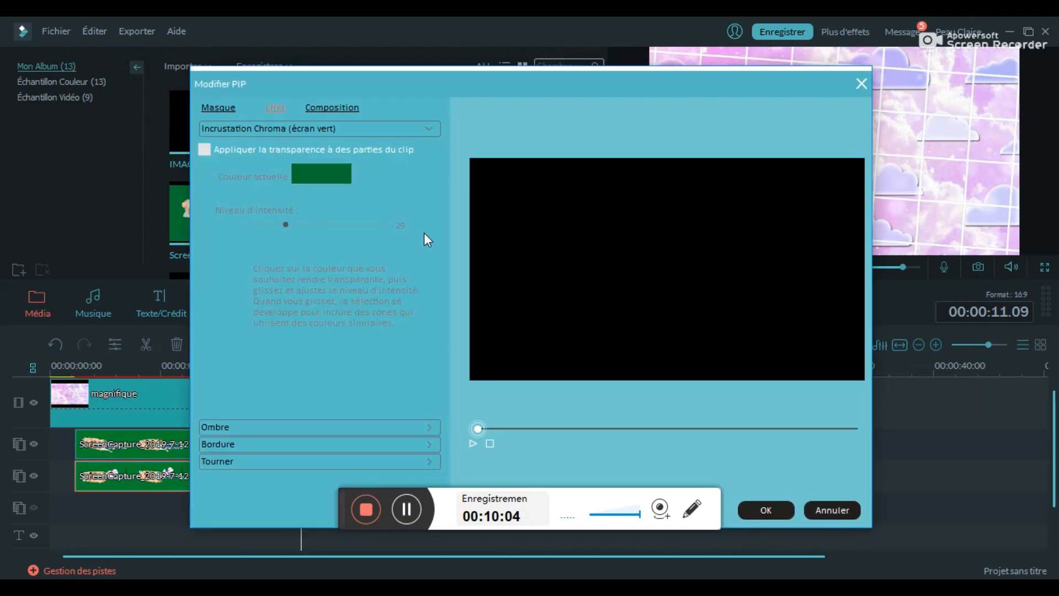
{"action": "left_click", "coordinate": [204, 150]}
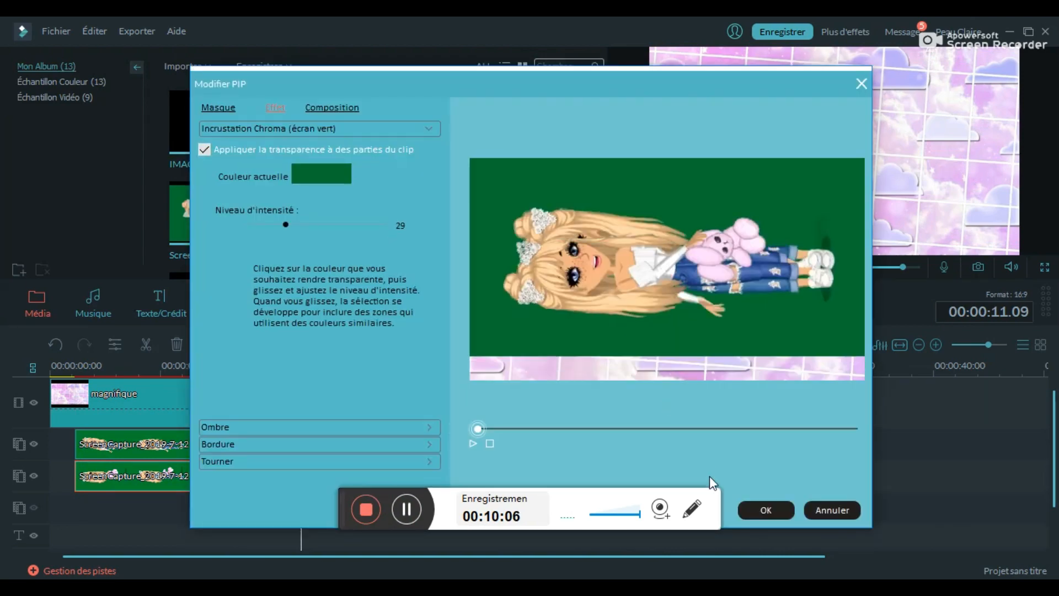
{"action": "left_click", "coordinate": [751, 511]}
{"action": "left_click", "coordinate": [271, 450]}
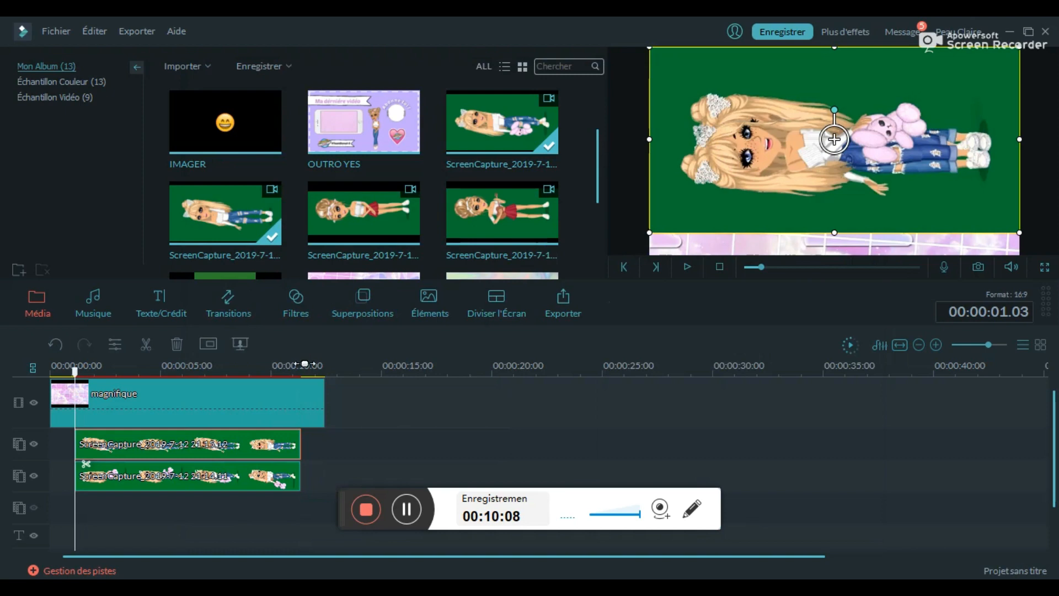
{"action": "left_click", "coordinate": [240, 344]}
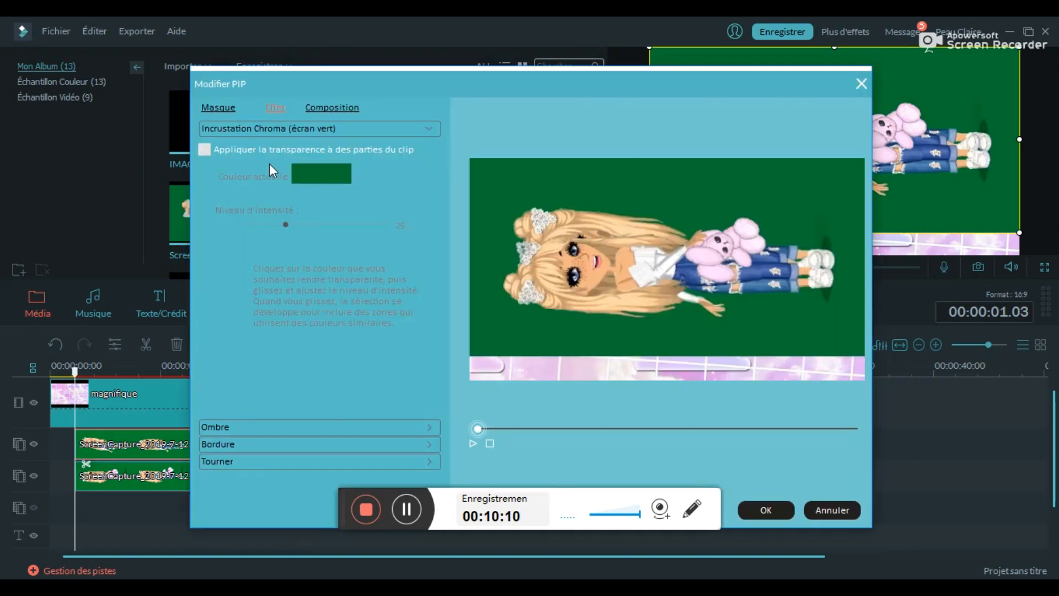
{"action": "left_click", "coordinate": [204, 149]}
{"action": "left_click", "coordinate": [766, 510]}
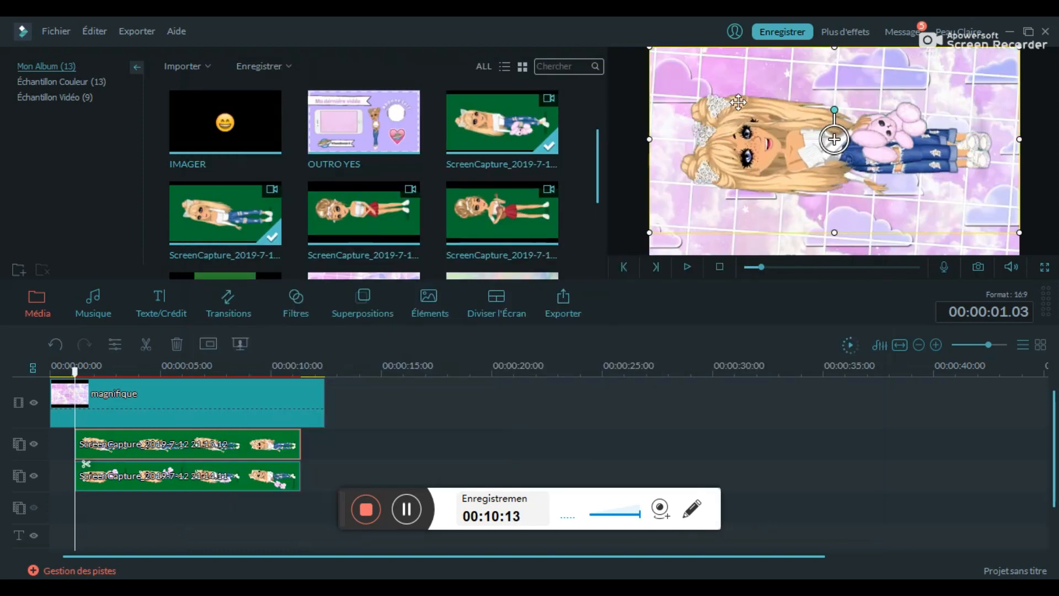
- Apply the To the Left 1 motion effect to the avatar clip on the upper overlay track
{"action": "double_click", "coordinate": [234, 445]}
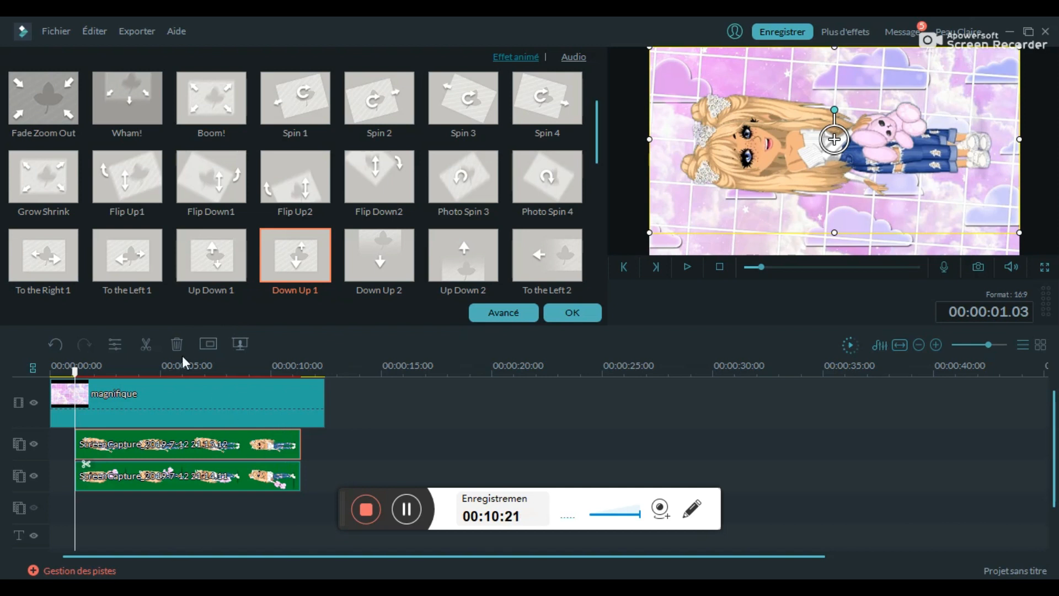
{"action": "left_click_drag", "start_coordinate": [802, 149], "coordinate": [748, 181]}
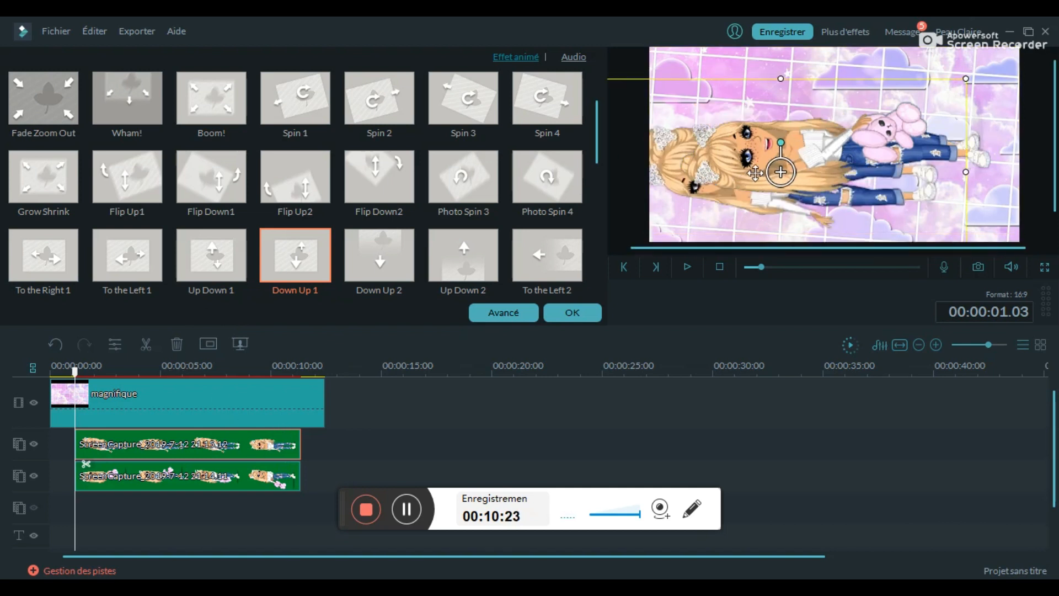
{"action": "left_click_drag", "start_coordinate": [687, 193], "coordinate": [718, 208]}
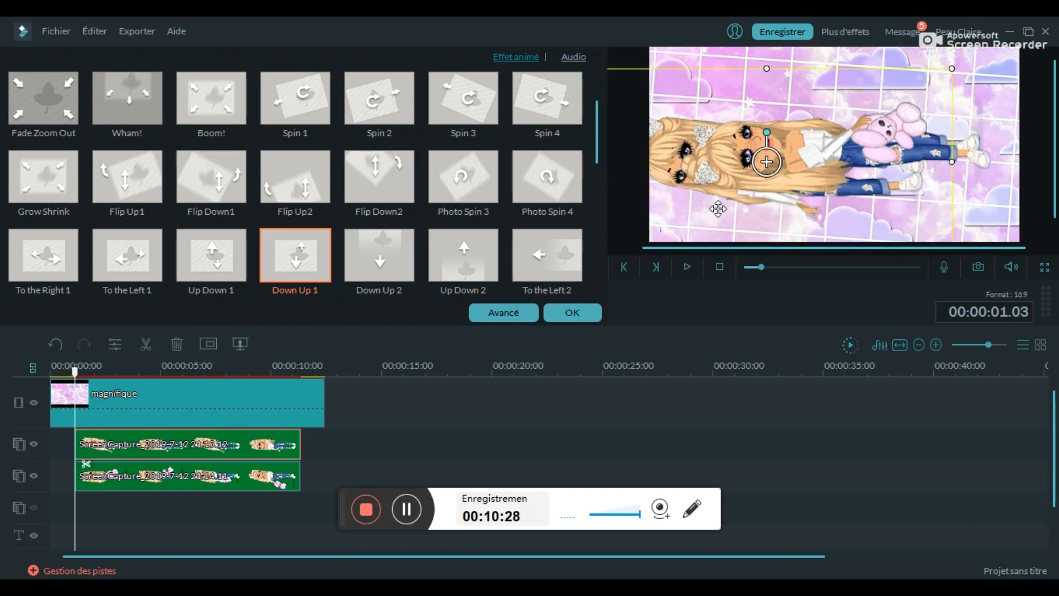
{"action": "left_click", "coordinate": [127, 254]}
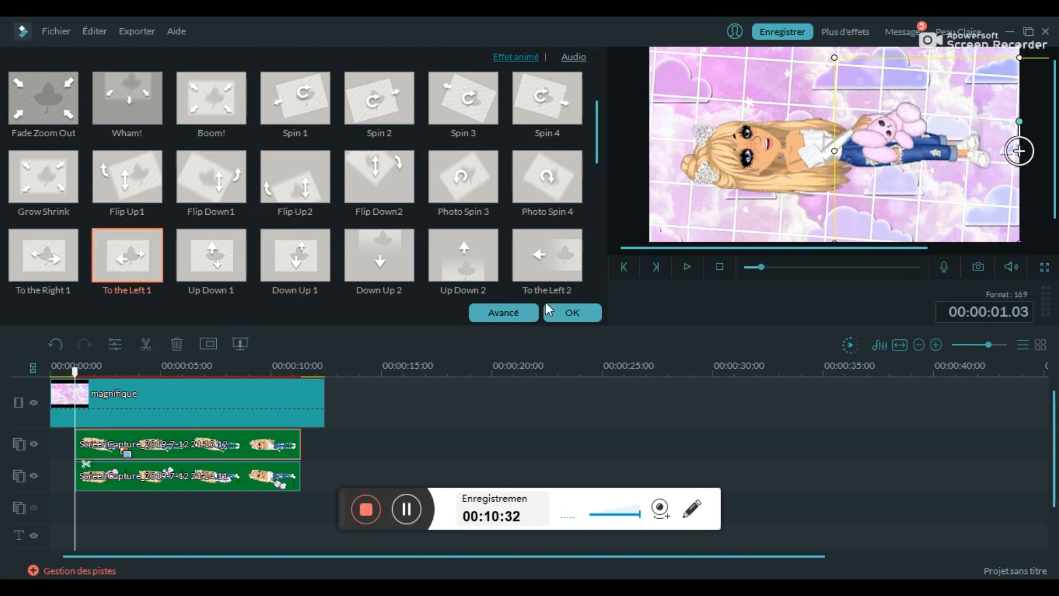
{"action": "left_click", "coordinate": [565, 316]}
- Rotate the avatar from the lower overlay track upright and move it lower in the frame
{"action": "left_click", "coordinate": [809, 186]}
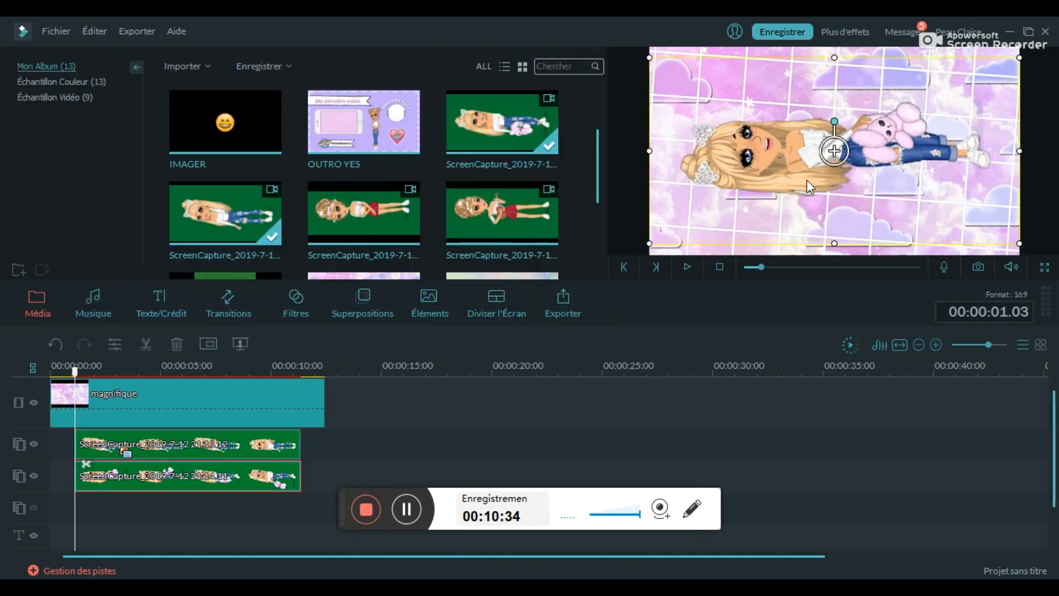
{"action": "left_click_drag", "start_coordinate": [834, 121], "coordinate": [887, 149]}
{"action": "left_click_drag", "start_coordinate": [811, 122], "coordinate": [817, 200]}
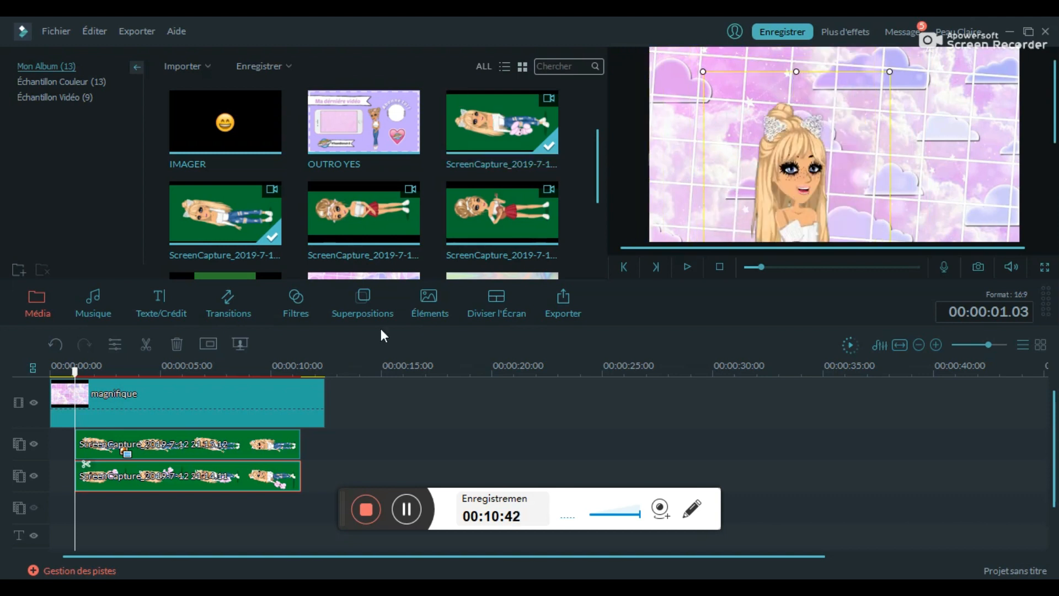
- Apply the To the Right 1 motion effect to the lower overlay track's avatar clip and briefly preview the animation
{"action": "double_click", "coordinate": [214, 476]}
{"action": "left_click", "coordinate": [38, 250]}
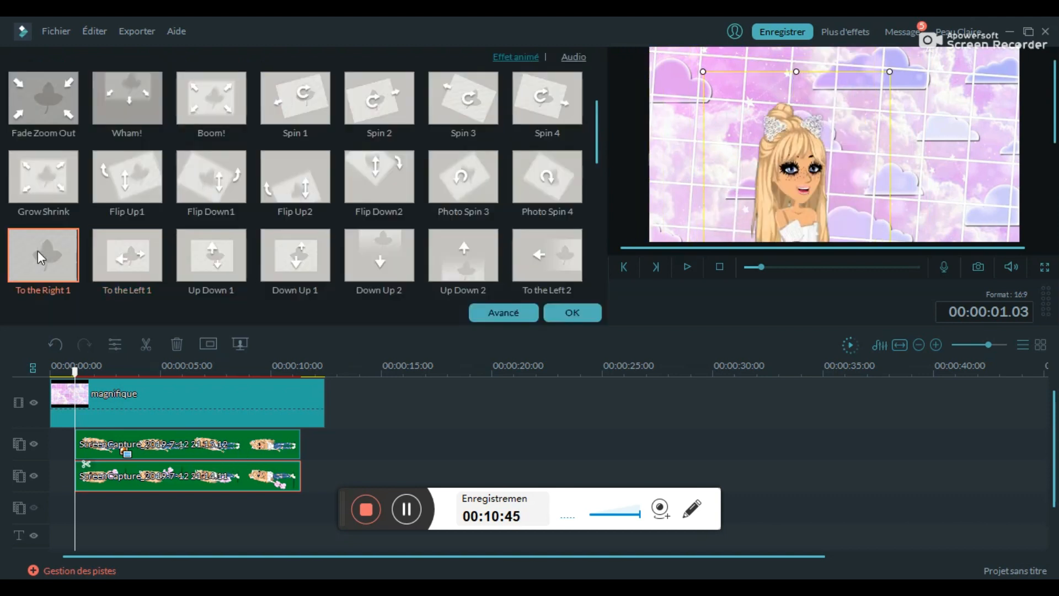
{"action": "left_click", "coordinate": [578, 310]}
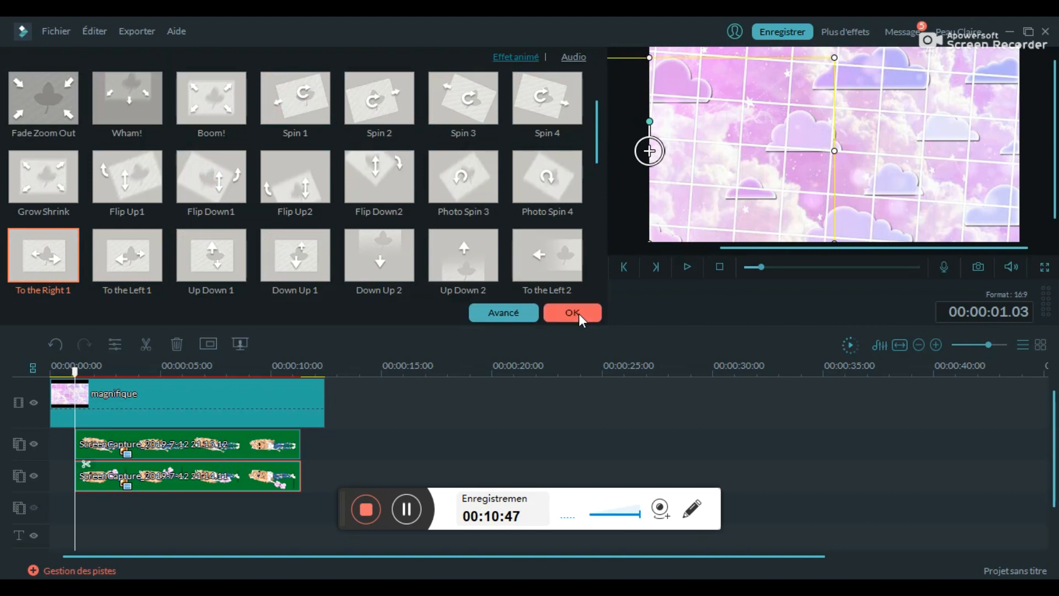
{"action": "left_click_drag", "start_coordinate": [680, 147], "coordinate": [774, 141]}
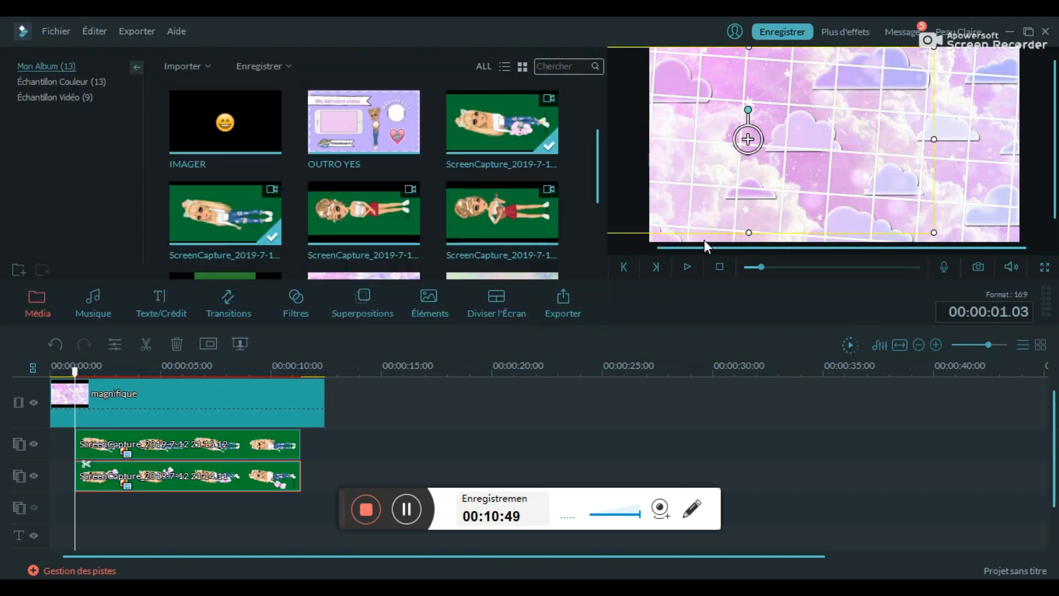
{"action": "left_click", "coordinate": [687, 266]}
{"action": "left_click", "coordinate": [687, 267]}
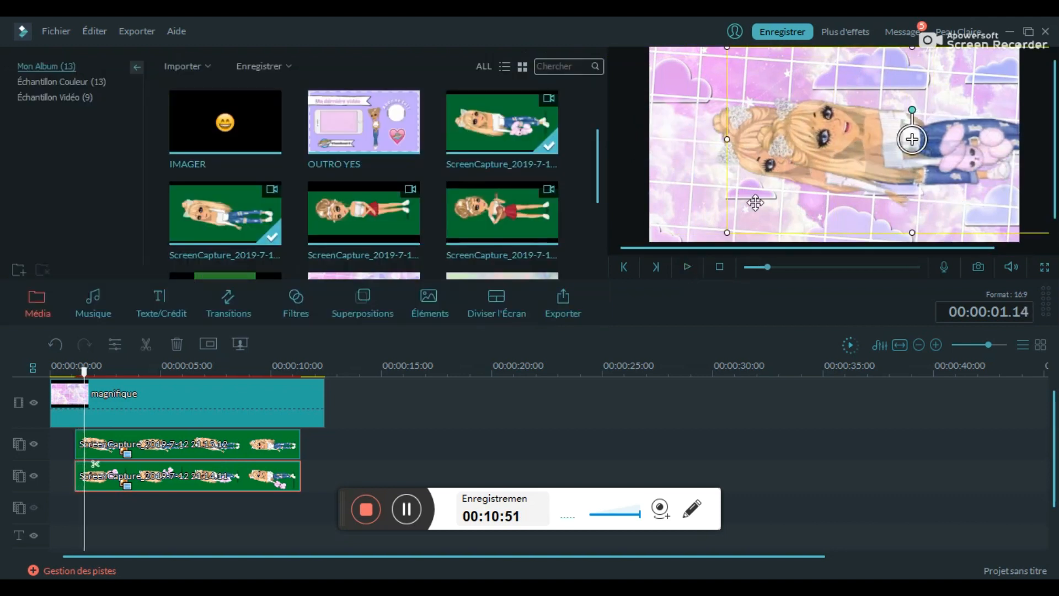
- Rotate the avatar holding the pink bunny upright and position it near the middle of the frame
{"action": "left_click_drag", "start_coordinate": [811, 145], "coordinate": [740, 170]}
{"action": "left_click_drag", "start_coordinate": [834, 133], "coordinate": [816, 171]}
{"action": "left_click_drag", "start_coordinate": [840, 211], "coordinate": [853, 216]}
{"action": "left_click_drag", "start_coordinate": [828, 158], "coordinate": [827, 192]}
{"action": "left_click_drag", "start_coordinate": [815, 65], "coordinate": [817, 102]}
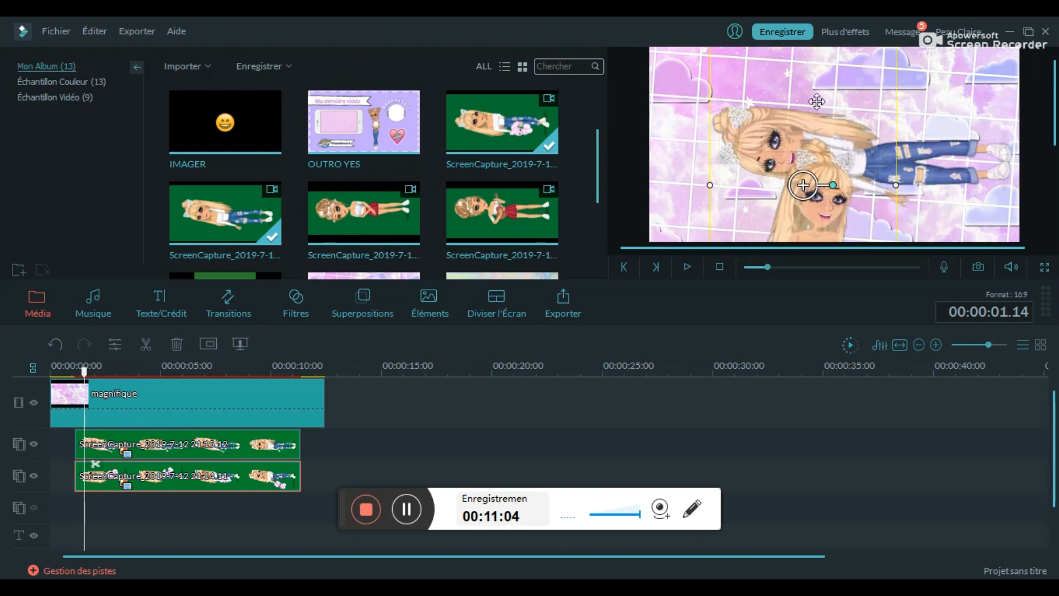
- Adjust the size of the upright bunny avatar and shift it toward the lower right of the frame
{"action": "left_click_drag", "start_coordinate": [710, 184], "coordinate": [749, 183]}
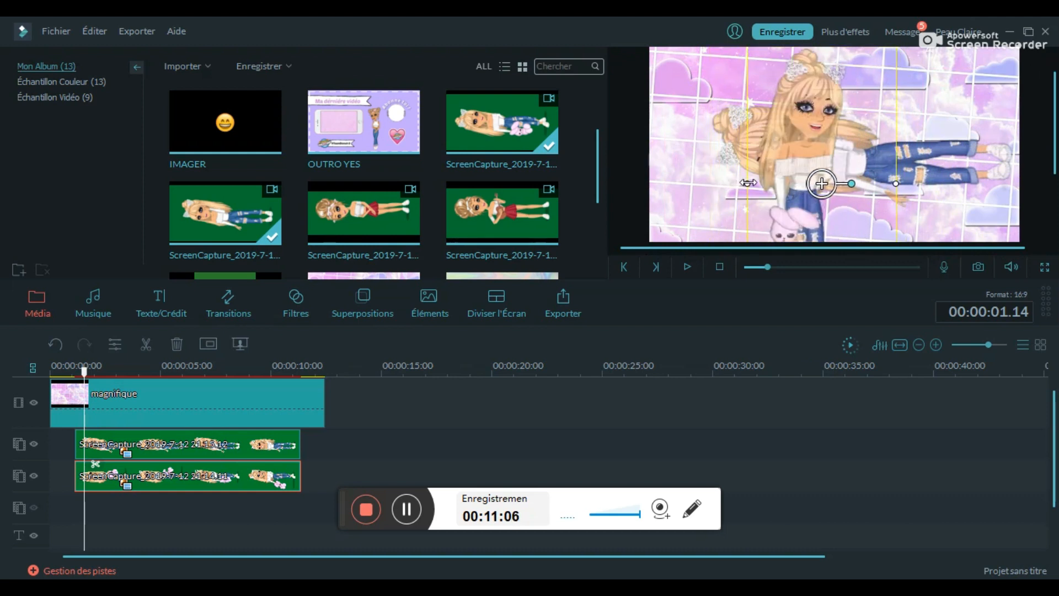
{"action": "left_click_drag", "start_coordinate": [809, 147], "coordinate": [777, 203]}
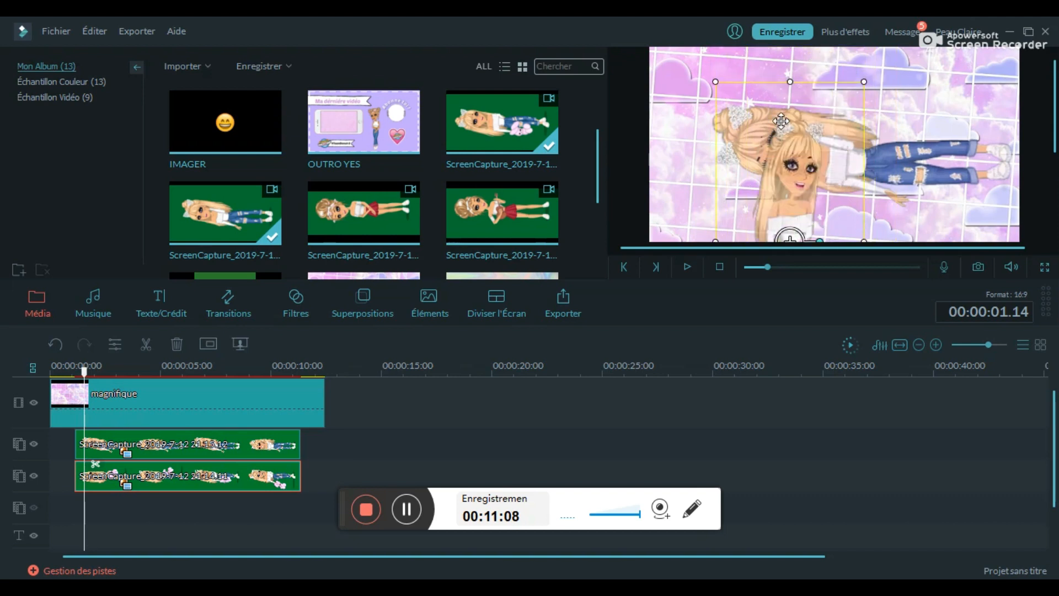
{"action": "left_click_drag", "start_coordinate": [860, 82], "coordinate": [883, 60]}
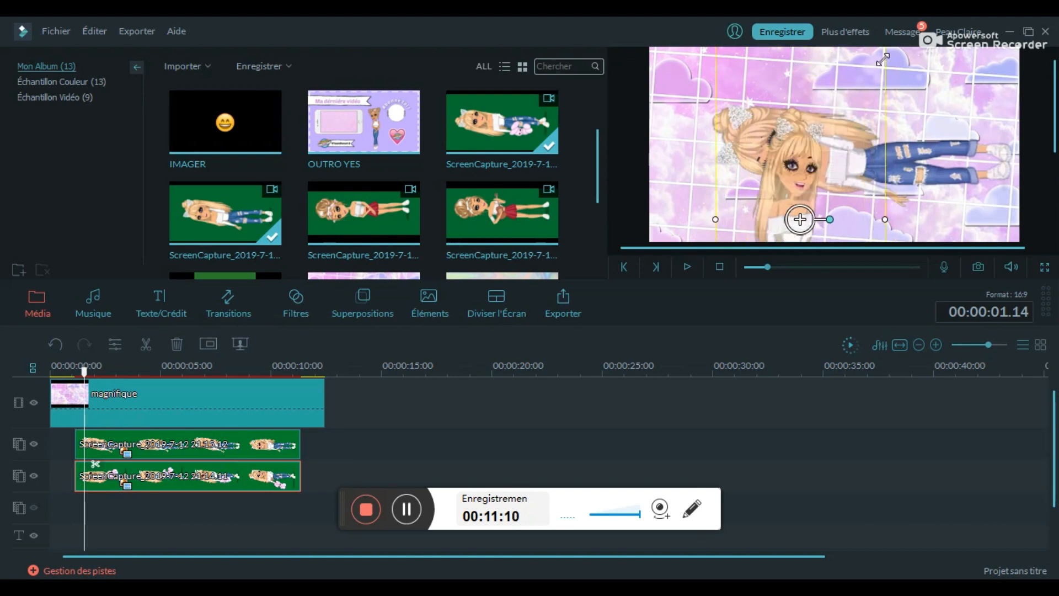
{"action": "left_click_drag", "start_coordinate": [808, 149], "coordinate": [862, 200]}
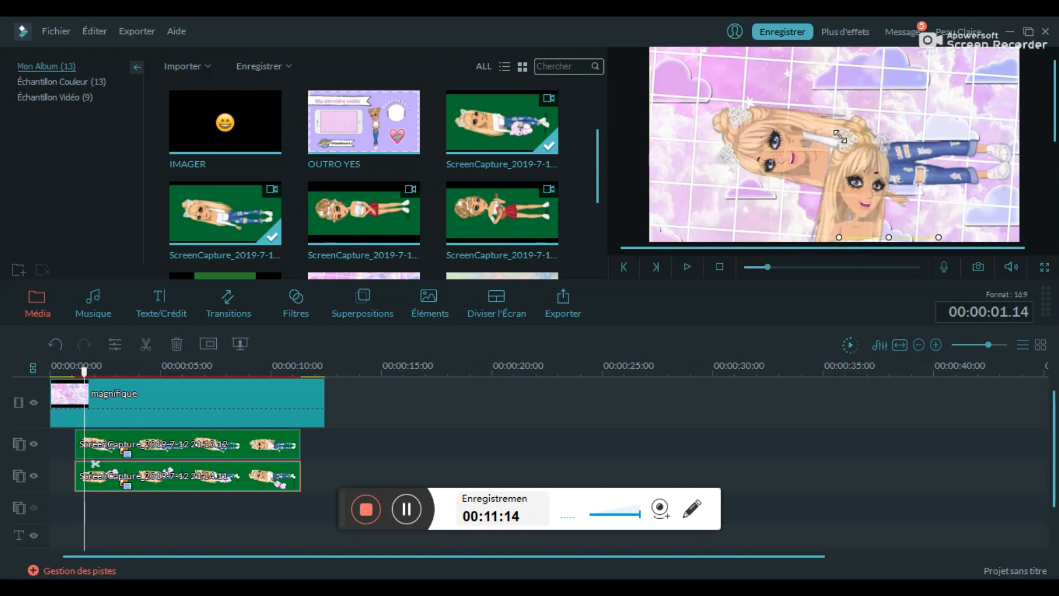
- Preview the clips to about two seconds and move the upper overlay track's avatar upward in the frame
{"action": "left_click", "coordinate": [851, 132]}
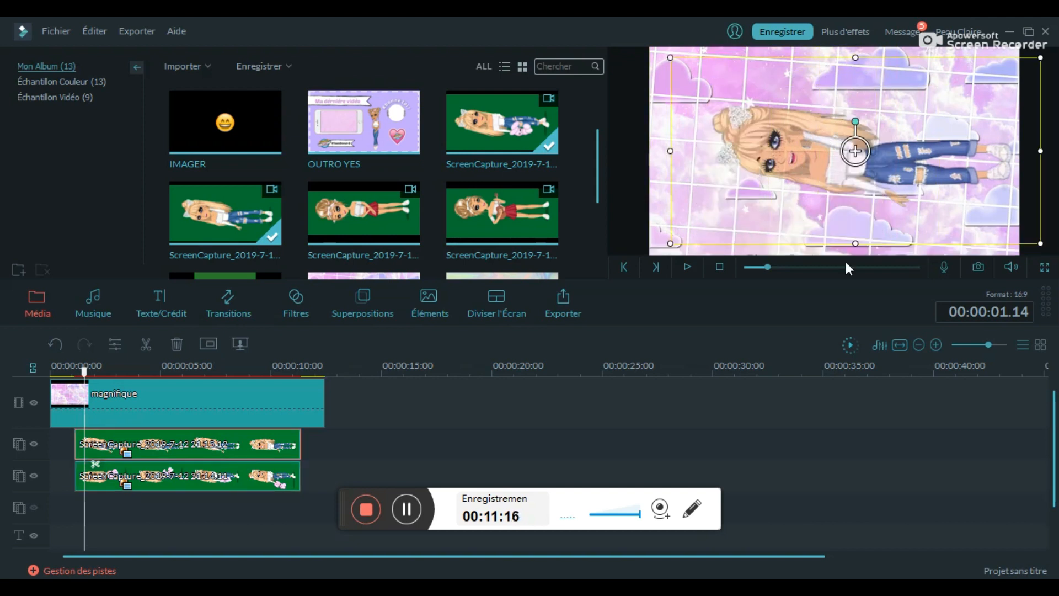
{"action": "left_click", "coordinate": [687, 267]}
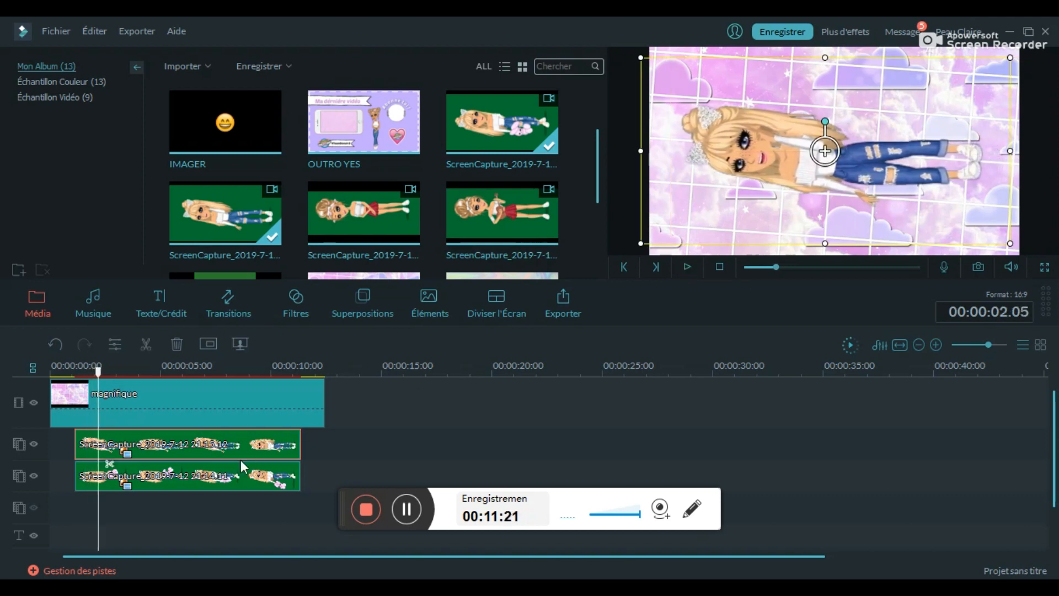
{"action": "left_click", "coordinate": [240, 478]}
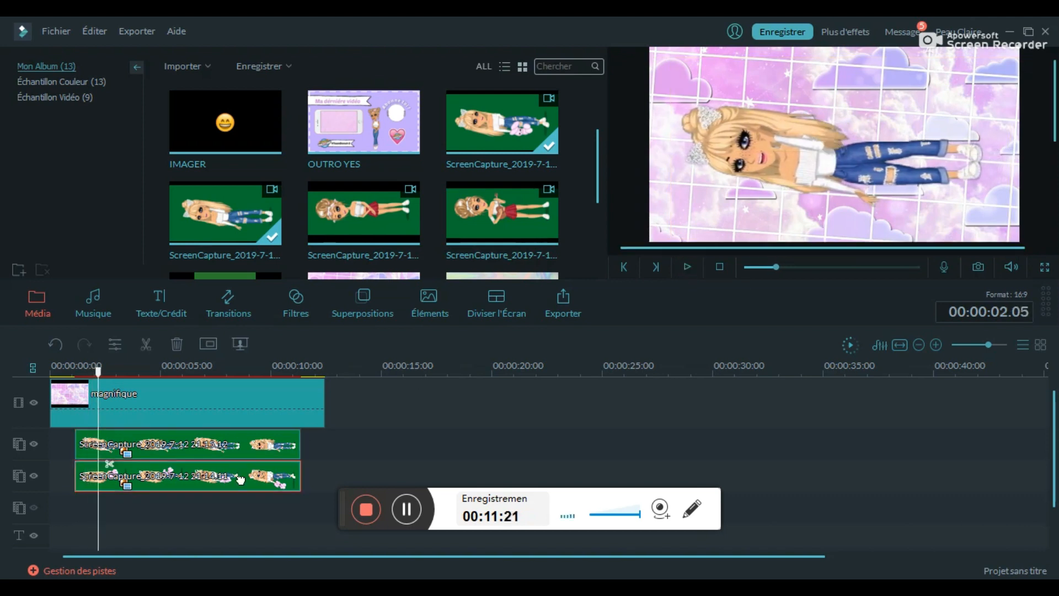
{"action": "left_click", "coordinate": [850, 198]}
{"action": "left_click_drag", "start_coordinate": [822, 212], "coordinate": [816, 85]}
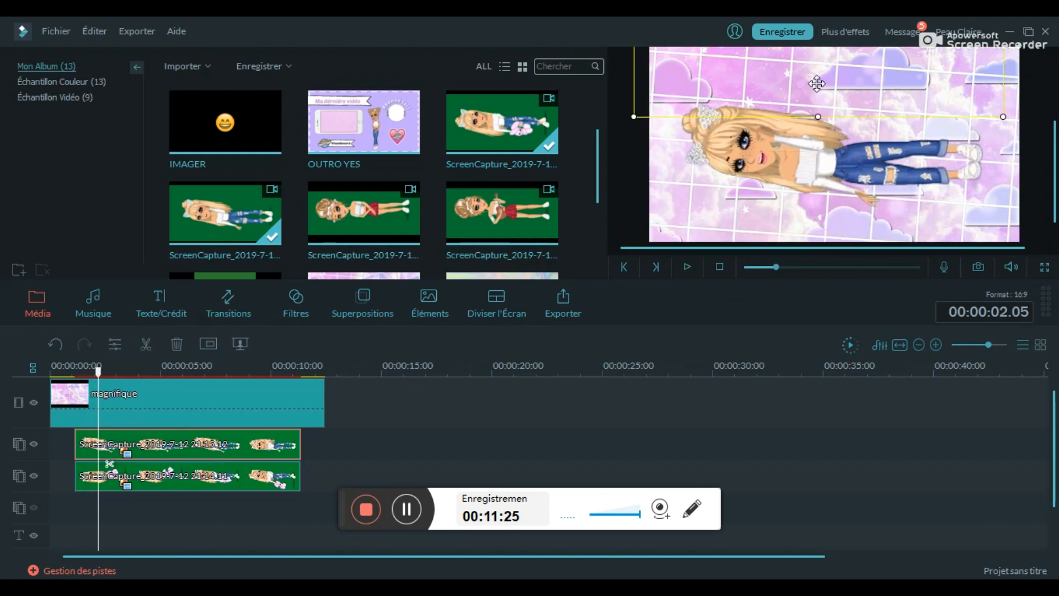
- Play back the composition briefly to check the movement of the two upright avatars over the background
{"action": "left_click", "coordinate": [406, 508]}
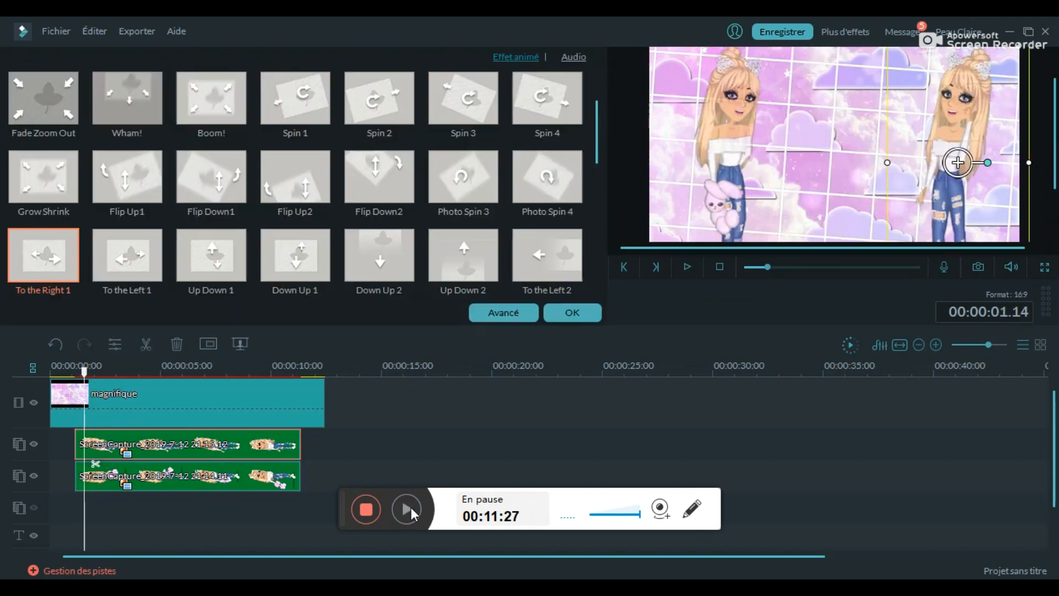
{"action": "left_click", "coordinate": [412, 508]}
{"action": "left_click", "coordinate": [687, 266]}
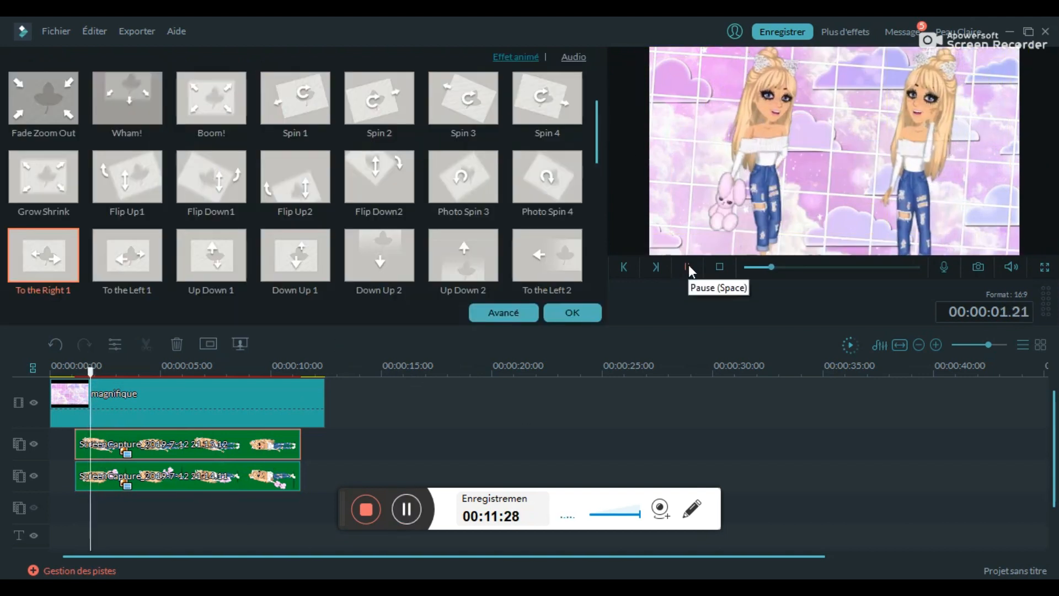
{"action": "left_click", "coordinate": [688, 265]}
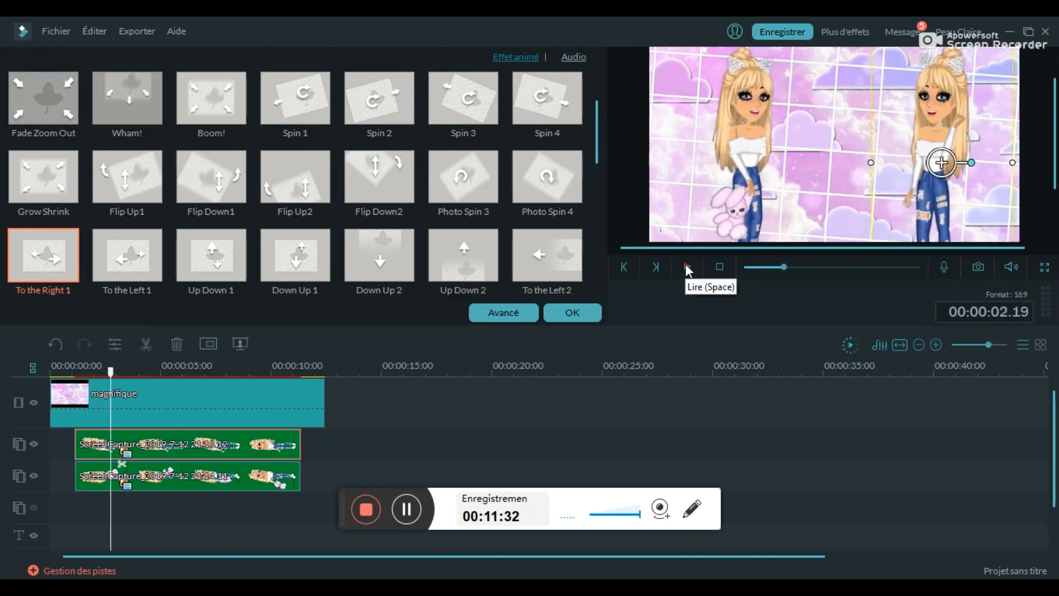
- Spread the two avatars farther apart, moving the bunny avatar left and the other avatar right, and play the result briefly
{"action": "left_click", "coordinate": [748, 143]}
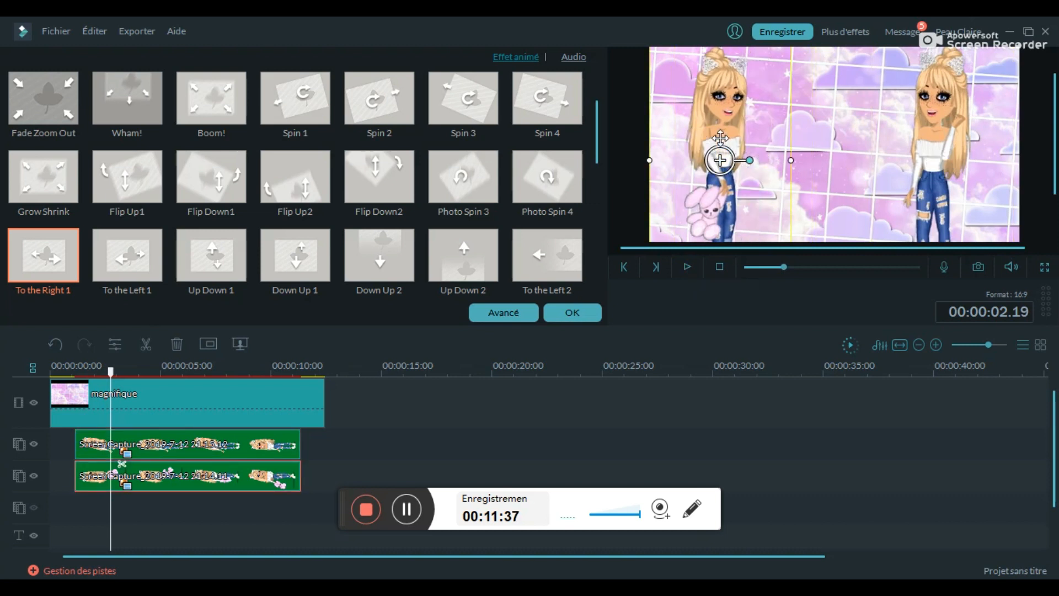
{"action": "left_click_drag", "start_coordinate": [720, 138], "coordinate": [710, 137]}
{"action": "left_click_drag", "start_coordinate": [942, 125], "coordinate": [967, 128]}
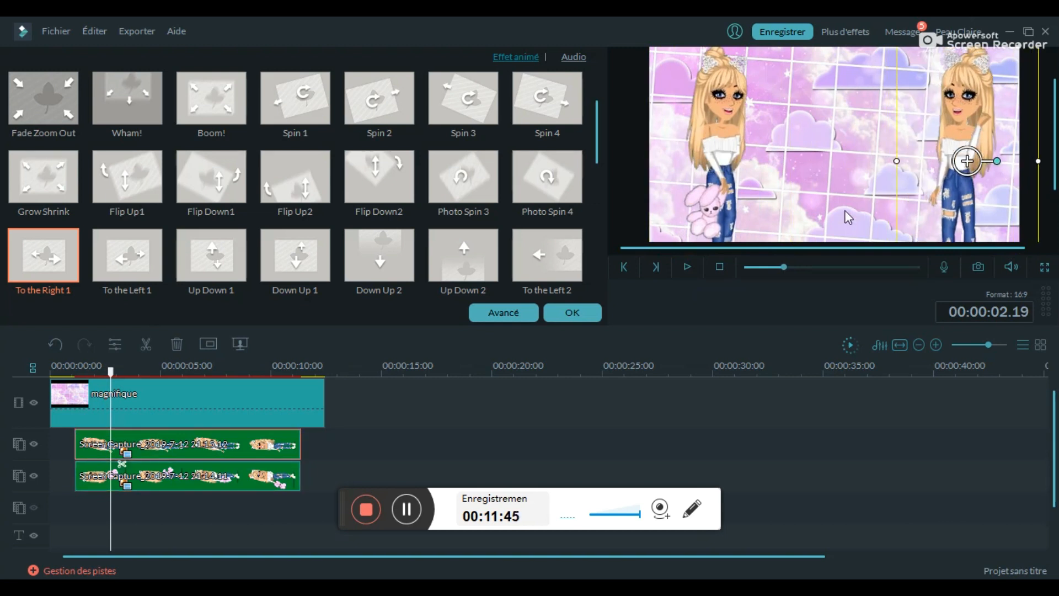
{"action": "left_click", "coordinate": [685, 266]}
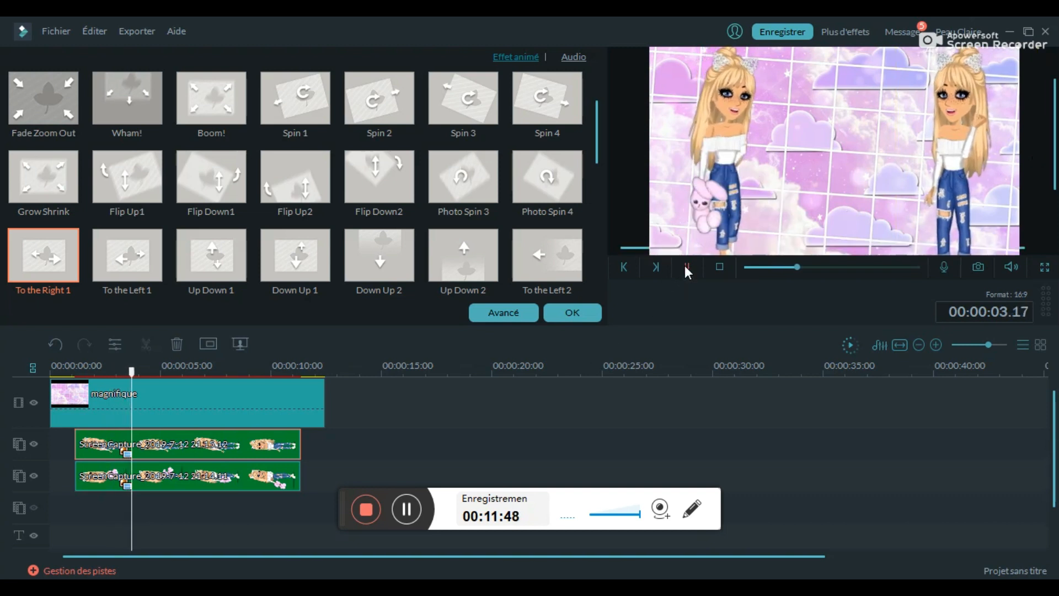
{"action": "left_click", "coordinate": [686, 267]}
- Move both avatars still closer to the frame's outer edges, preview the playback, and confirm the clip edits
{"action": "left_click", "coordinate": [717, 137]}
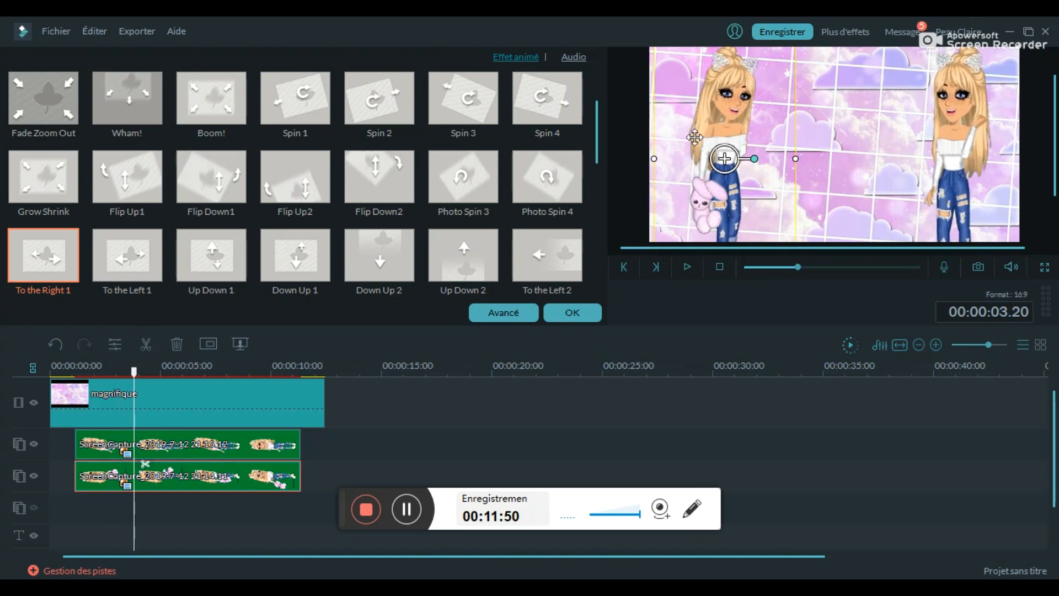
{"action": "left_click_drag", "start_coordinate": [724, 158], "coordinate": [707, 157]}
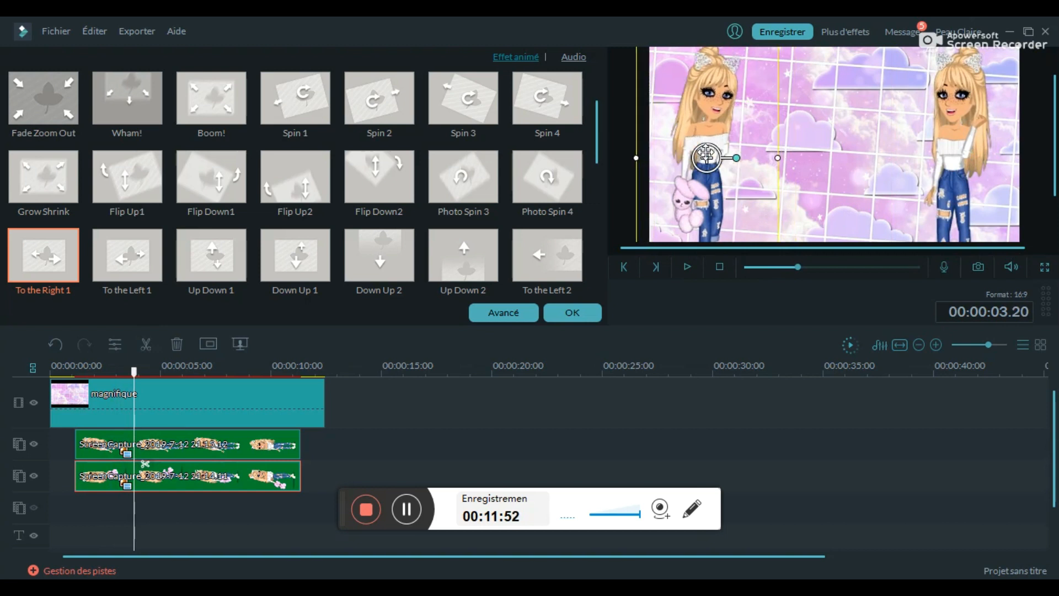
{"action": "left_click_drag", "start_coordinate": [956, 158], "coordinate": [974, 159]}
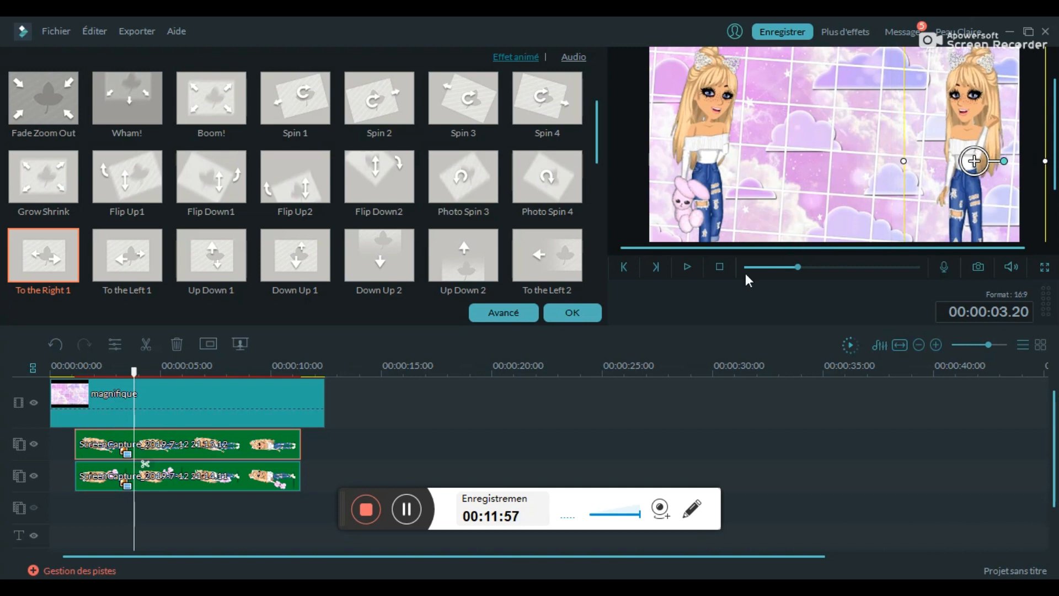
{"action": "left_click", "coordinate": [687, 267]}
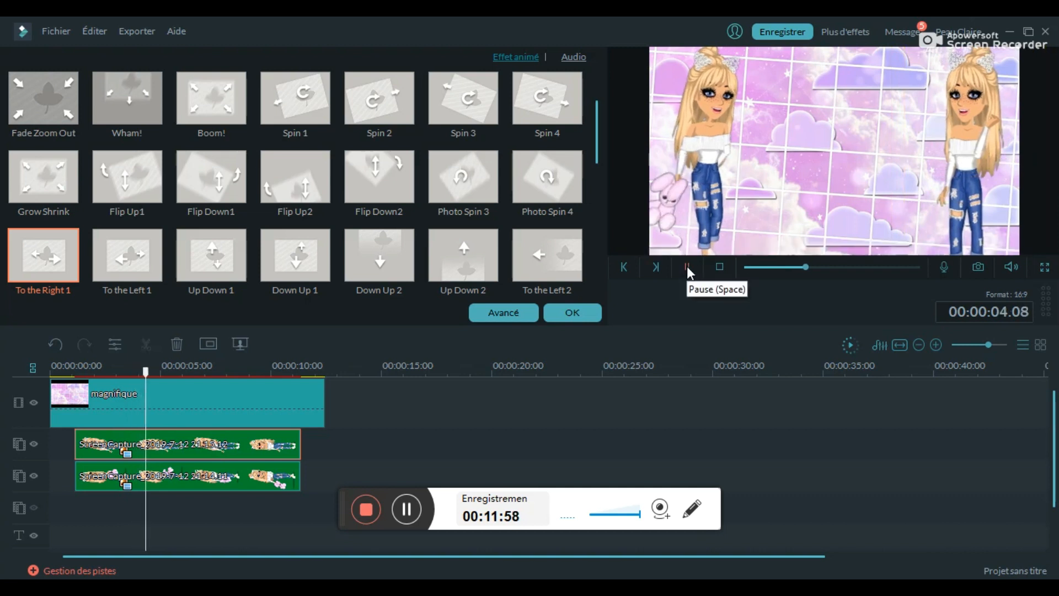
{"action": "left_click", "coordinate": [687, 266]}
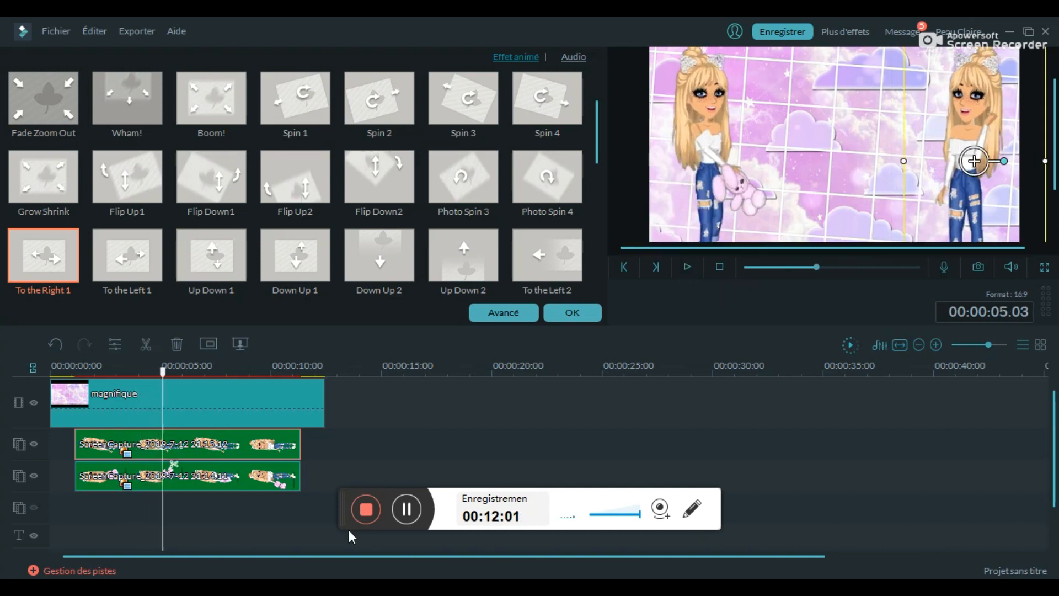
{"action": "left_click", "coordinate": [572, 312]}
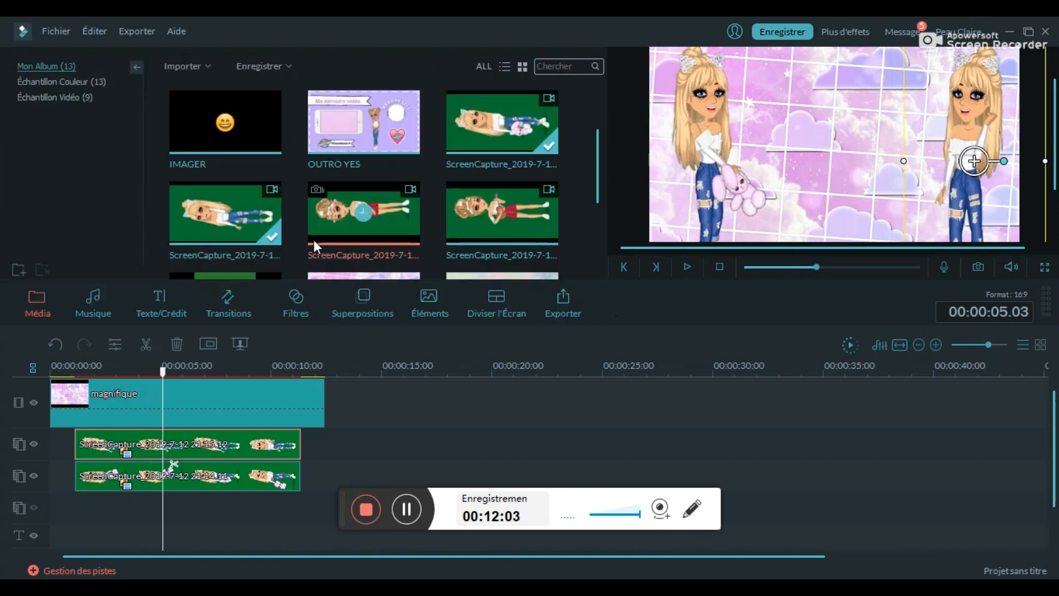
- Add the waa image to the free overlay track below the avatar clips, starting shortly after they begin
{"action": "left_click_drag", "start_coordinate": [600, 183], "coordinate": [598, 208]}
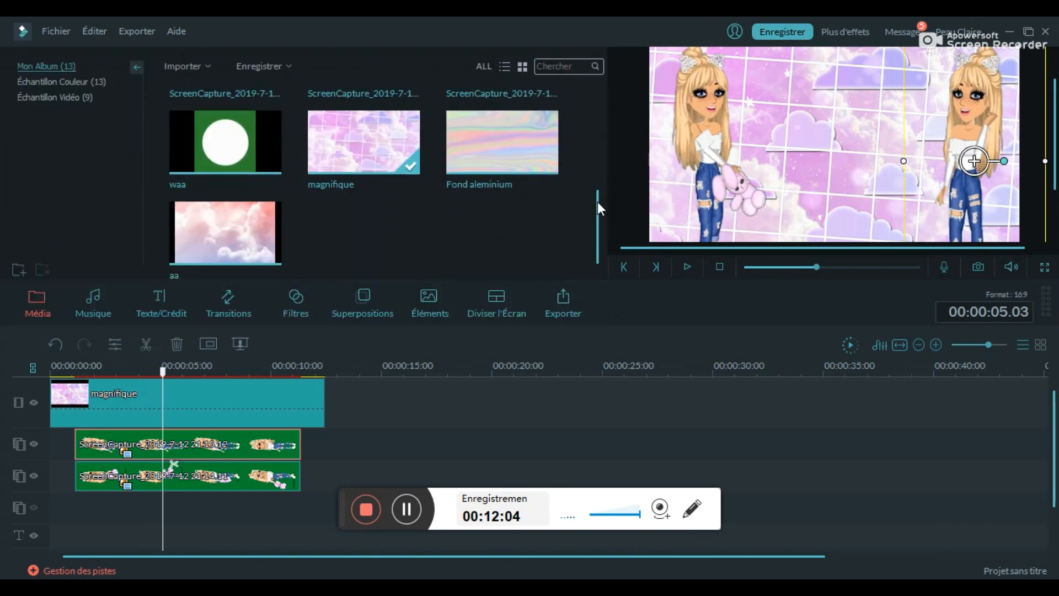
{"action": "left_click", "coordinate": [267, 137]}
{"action": "left_click_drag", "start_coordinate": [226, 143], "coordinate": [113, 519]}
{"action": "left_click_drag", "start_coordinate": [119, 508], "coordinate": [94, 508]}
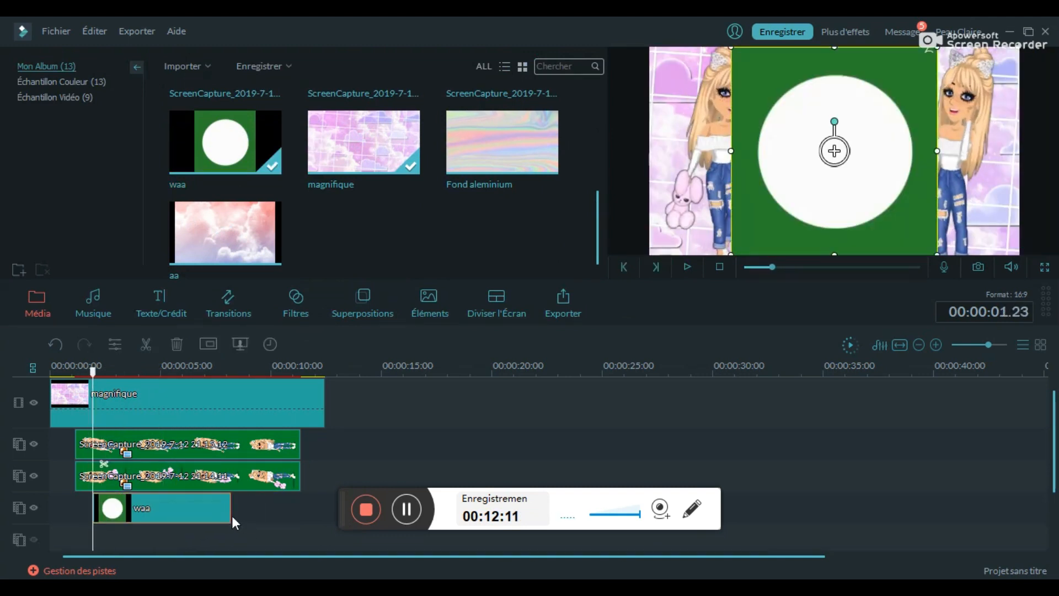
- Lengthen the waa clip to end just before the avatar clips and place it on the overlay track behind both avatars
{"action": "left_click_drag", "start_coordinate": [232, 510], "coordinate": [485, 446]}
{"action": "left_click_drag", "start_coordinate": [234, 481], "coordinate": [234, 520]}
{"action": "left_click_drag", "start_coordinate": [379, 445], "coordinate": [133, 444]}
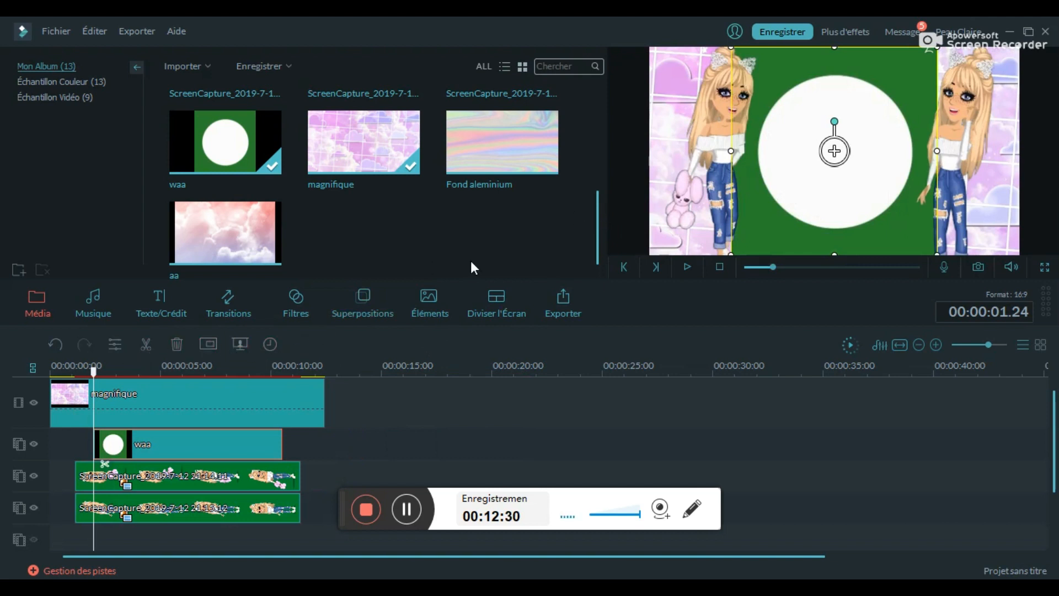
- Make the waa clip's green background transparent with the chroma key at intensity 22
{"action": "left_click", "coordinate": [243, 347]}
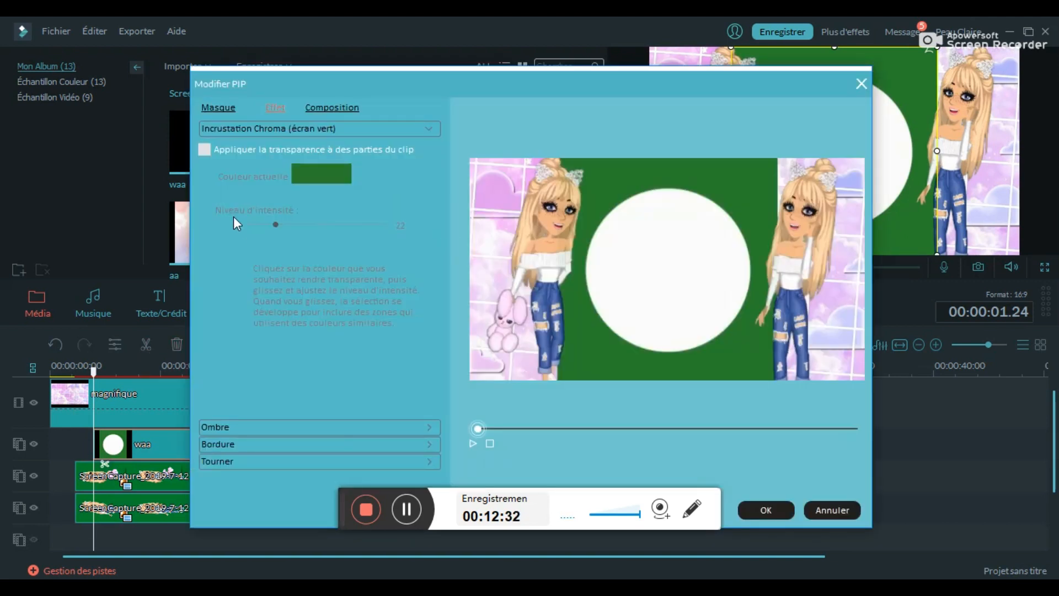
{"action": "left_click", "coordinate": [204, 150]}
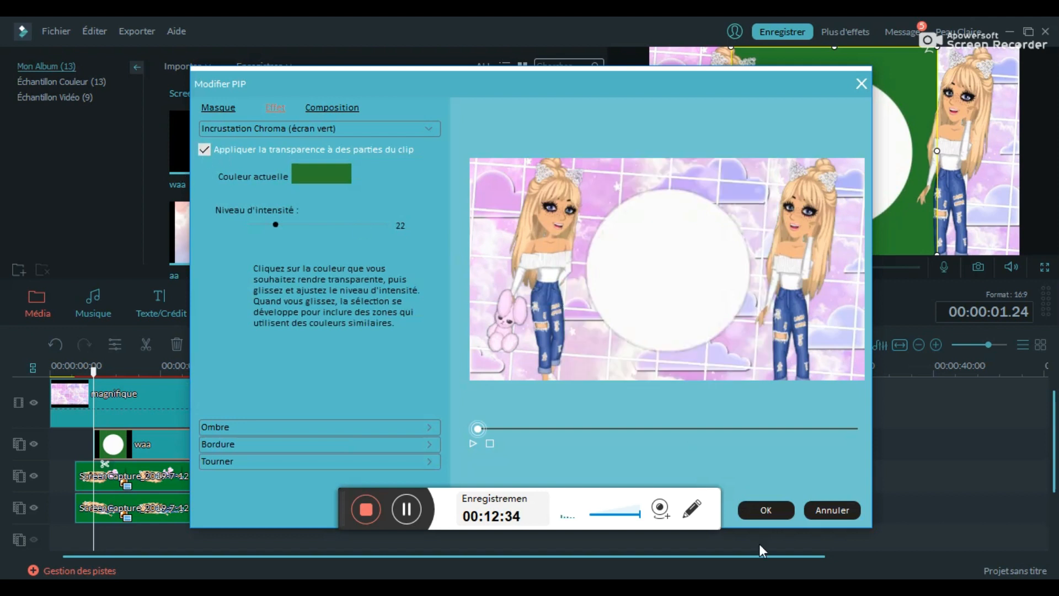
{"action": "left_click", "coordinate": [765, 511]}
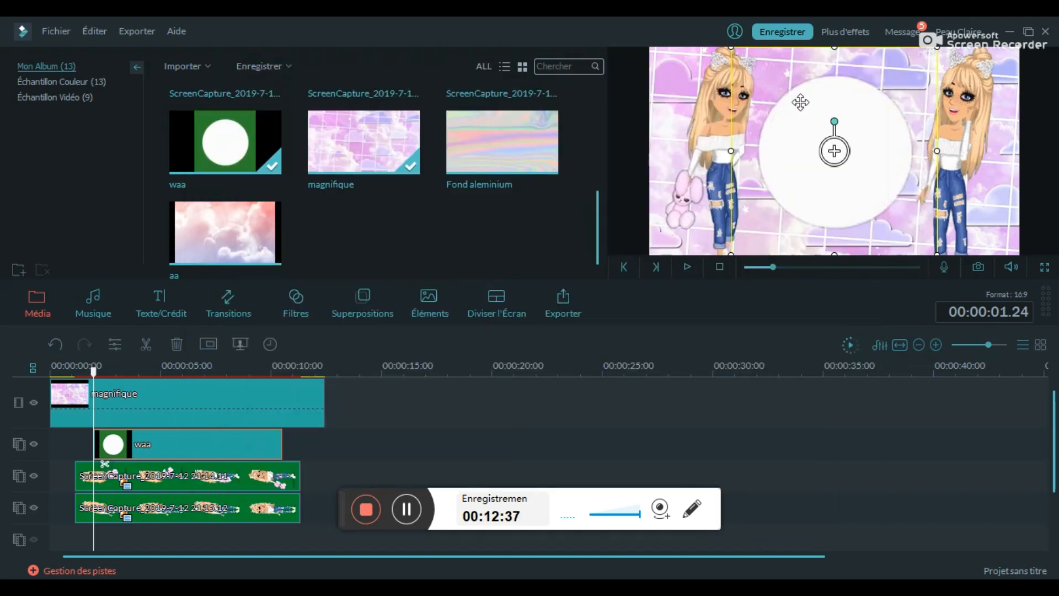
- Preview the composition briefly, then shift the white circle upward between the two avatars and adjust its size slightly
{"action": "left_click", "coordinate": [687, 267]}
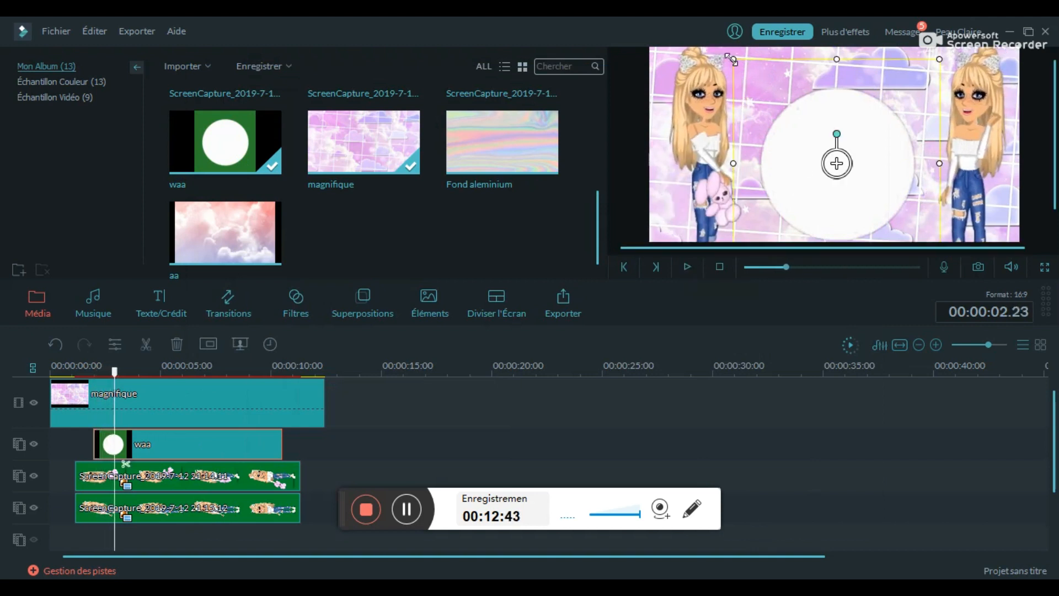
{"action": "mouse_move", "coordinate": [804, 128]}
{"action": "left_mouse_down"}
{"action": "mouse_move", "coordinate": [799, 109]}
{"action": "mouse_move", "coordinate": [802, 117]}
{"action": "left_mouse_up"}
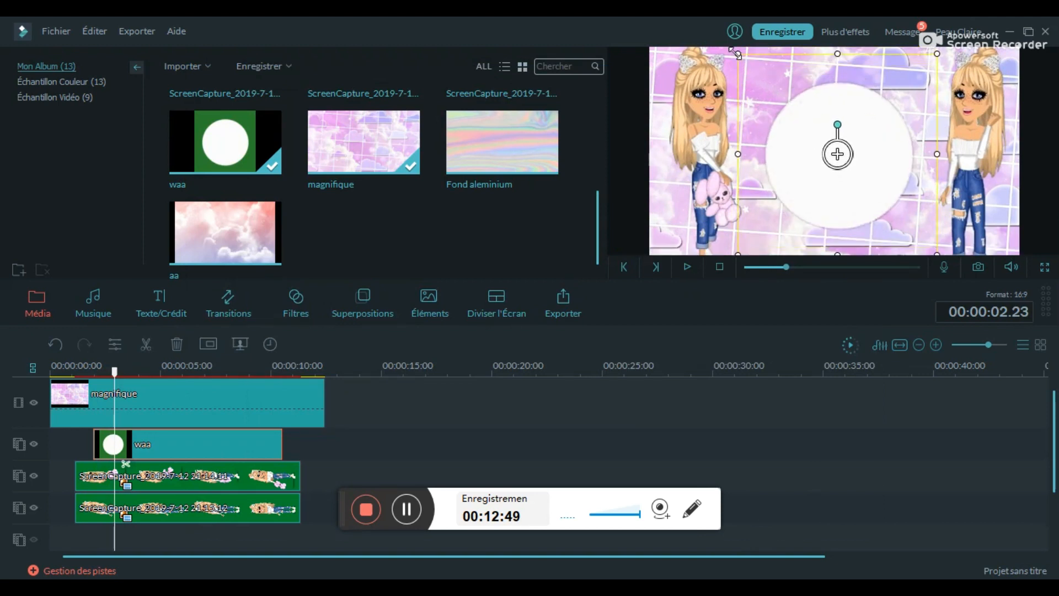
{"action": "left_click_drag", "start_coordinate": [813, 132], "coordinate": [808, 122]}
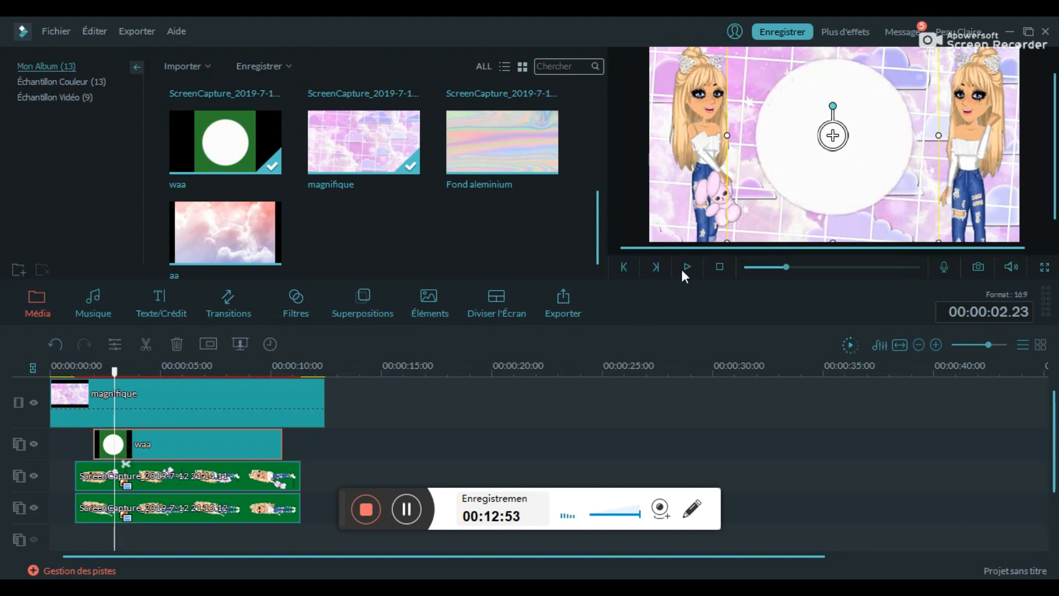
- Switch to PicMonkey in the browser, delete the A-1 Solid Circle layer, and convert the green Color Background to a layer
{"action": "key", "text": "alt+Tab"}
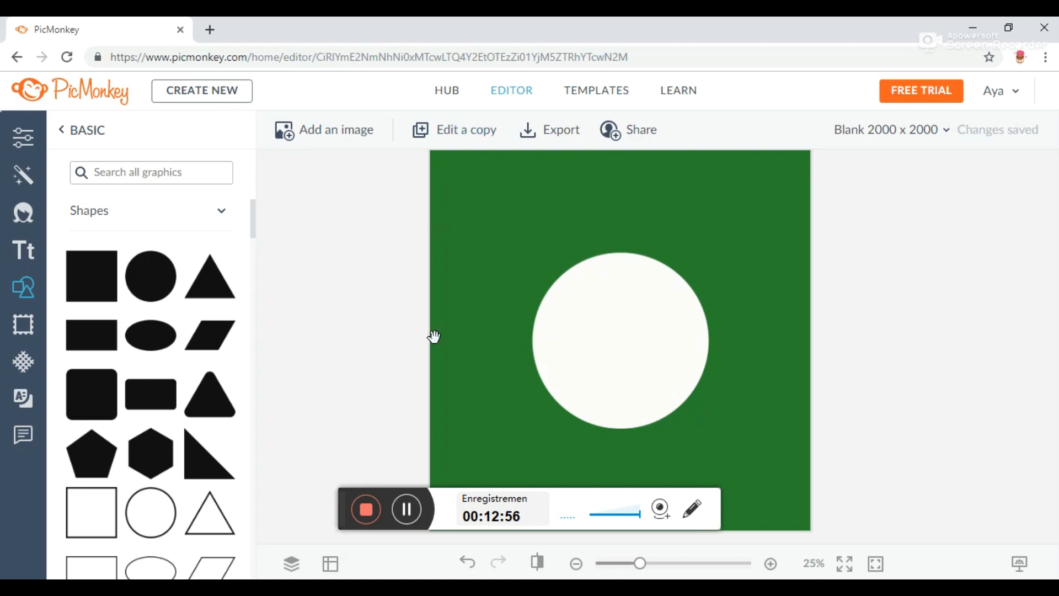
{"action": "left_click", "coordinate": [331, 567]}
{"action": "left_click", "coordinate": [331, 572]}
{"action": "left_click", "coordinate": [292, 565]}
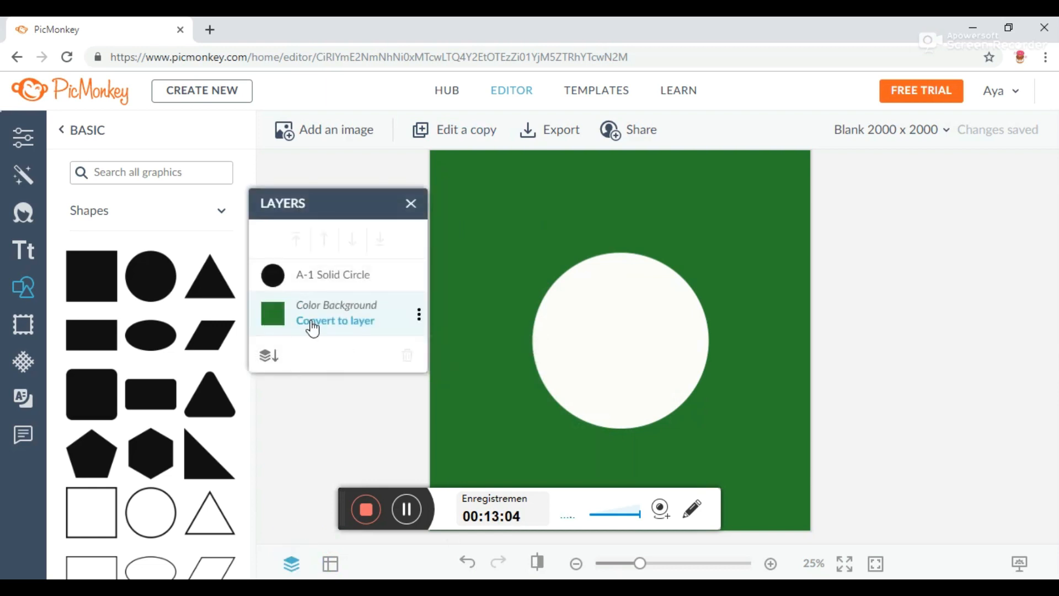
{"action": "left_click", "coordinate": [320, 273]}
{"action": "key", "text": "Delete"}
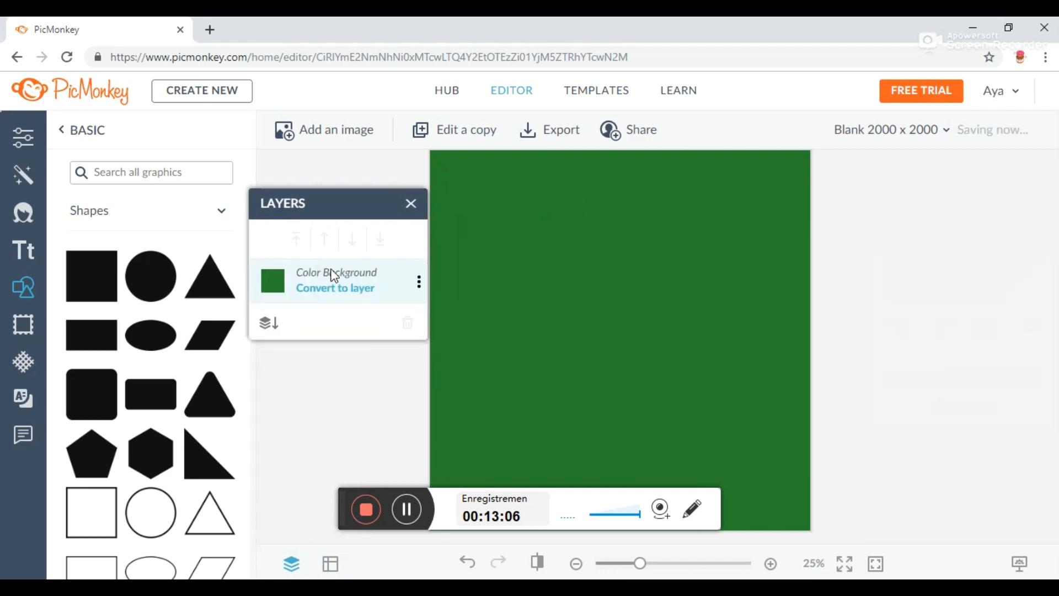
{"action": "left_click", "coordinate": [373, 289]}
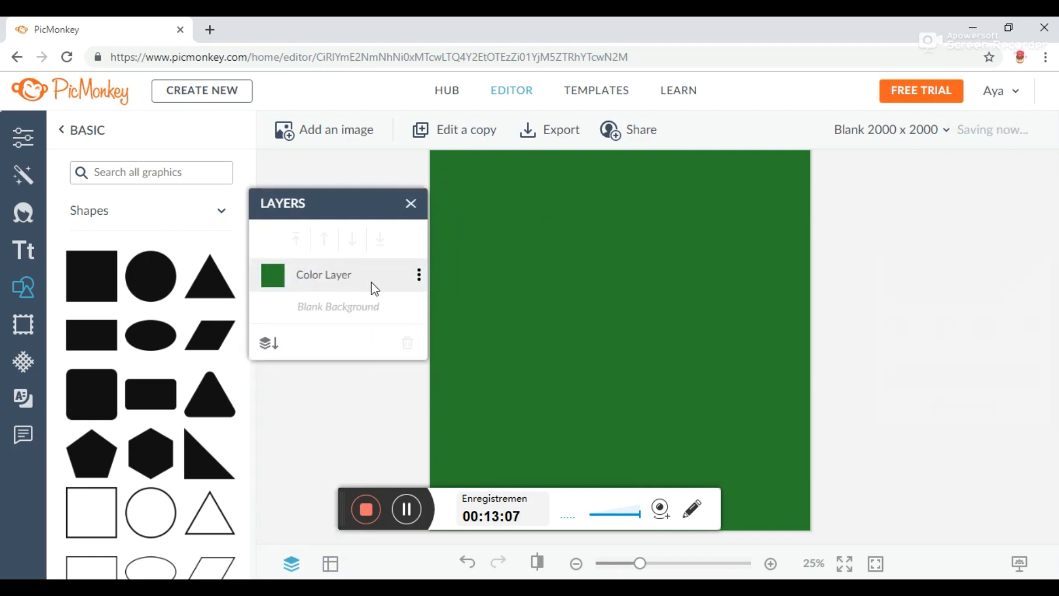
{"action": "left_click", "coordinate": [447, 238]}
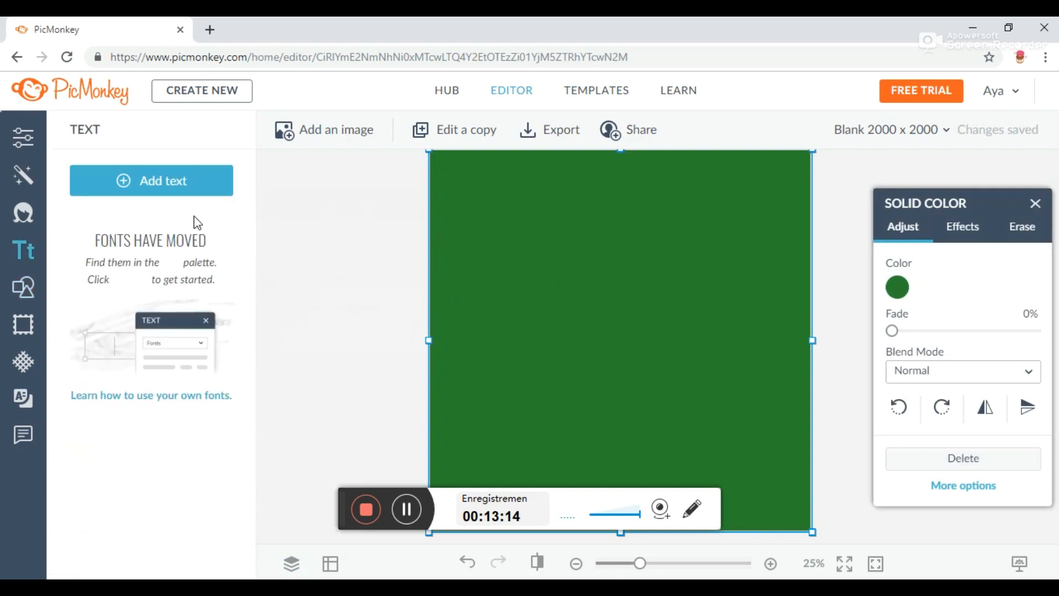
- Add a text box to the green canvas, clear its placeholder, and set the text colour to light purple #B498C1
{"action": "left_click", "coordinate": [164, 182]}
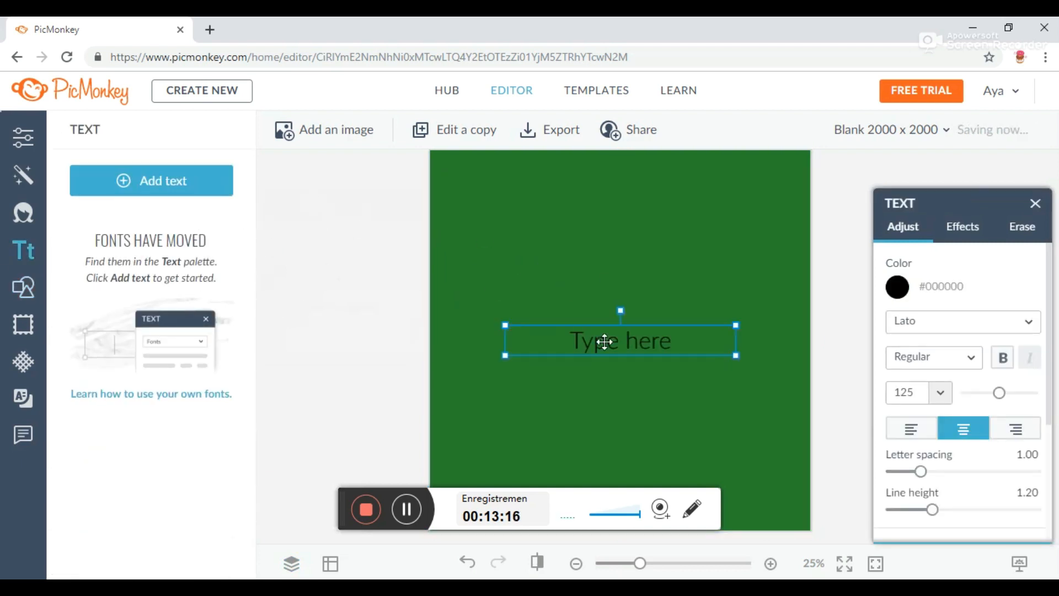
{"action": "left_click", "coordinate": [605, 342]}
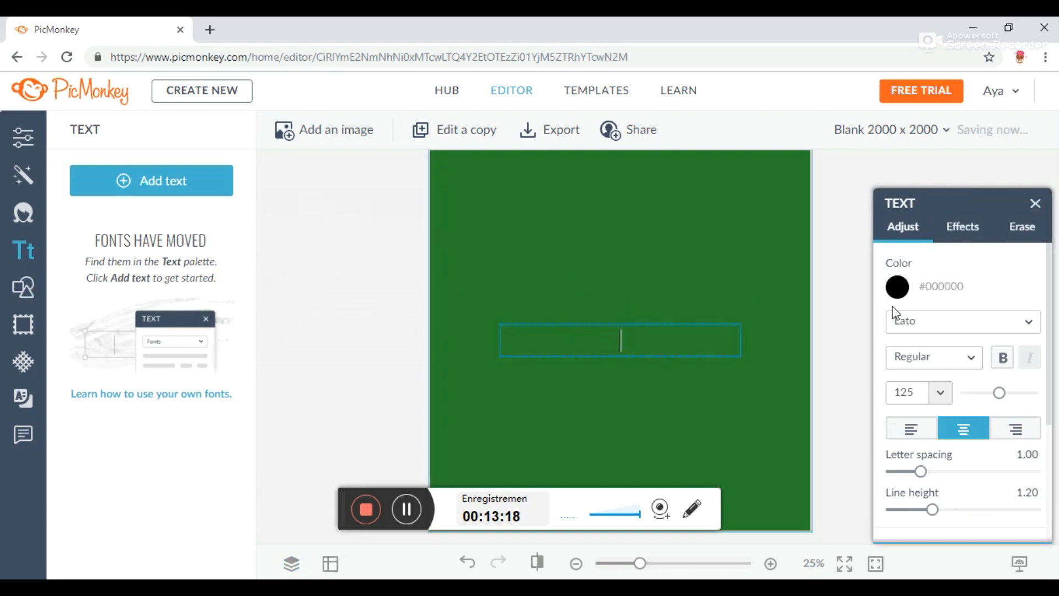
{"action": "left_click", "coordinate": [899, 288]}
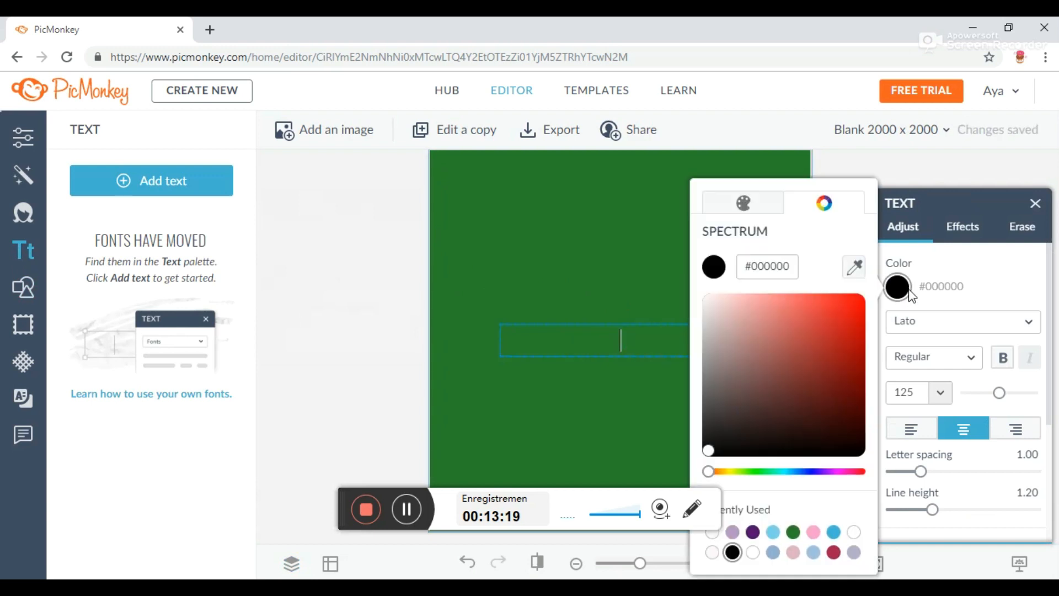
{"action": "left_click", "coordinate": [779, 330]}
{"action": "left_click", "coordinate": [752, 536]}
{"action": "left_click", "coordinate": [733, 532]}
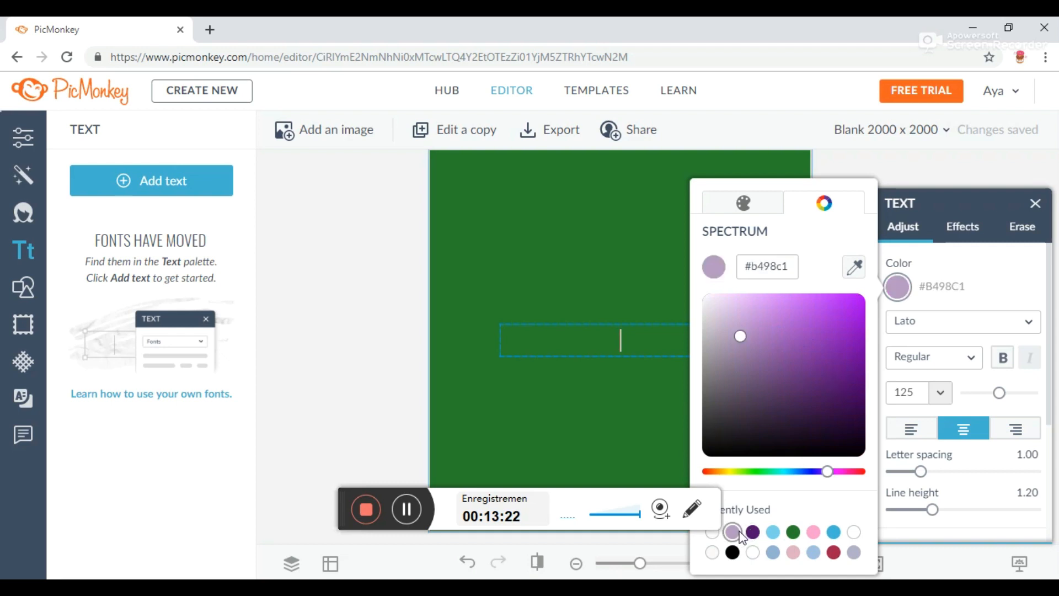
{"action": "left_click", "coordinate": [794, 532]}
{"action": "left_click", "coordinate": [813, 532]}
{"action": "left_click", "coordinate": [733, 531]}
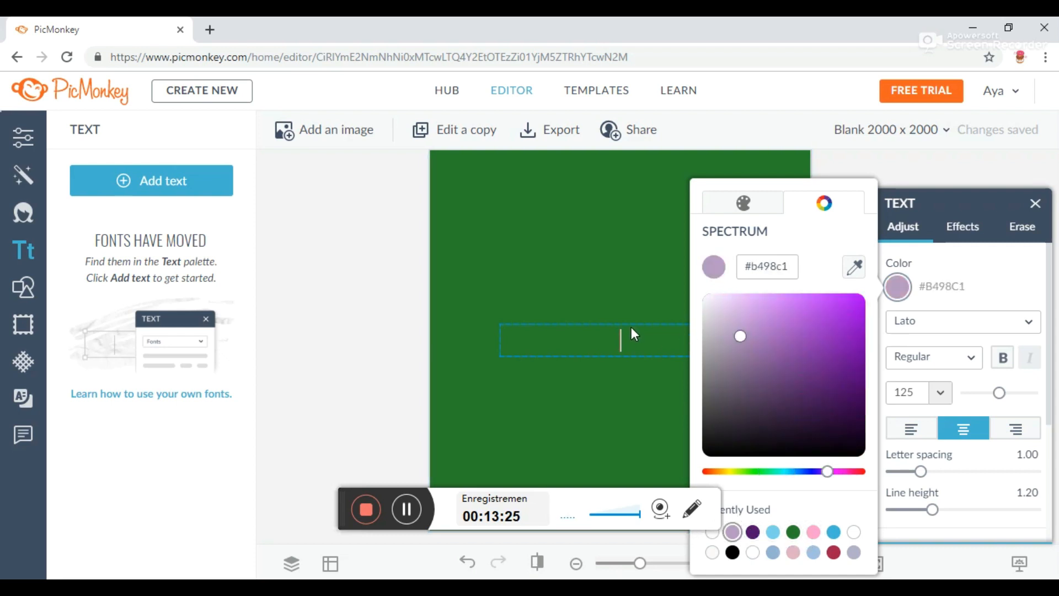
- Enter "La Ptite Donut" in the text box
{"action": "left_click", "coordinate": [630, 342]}
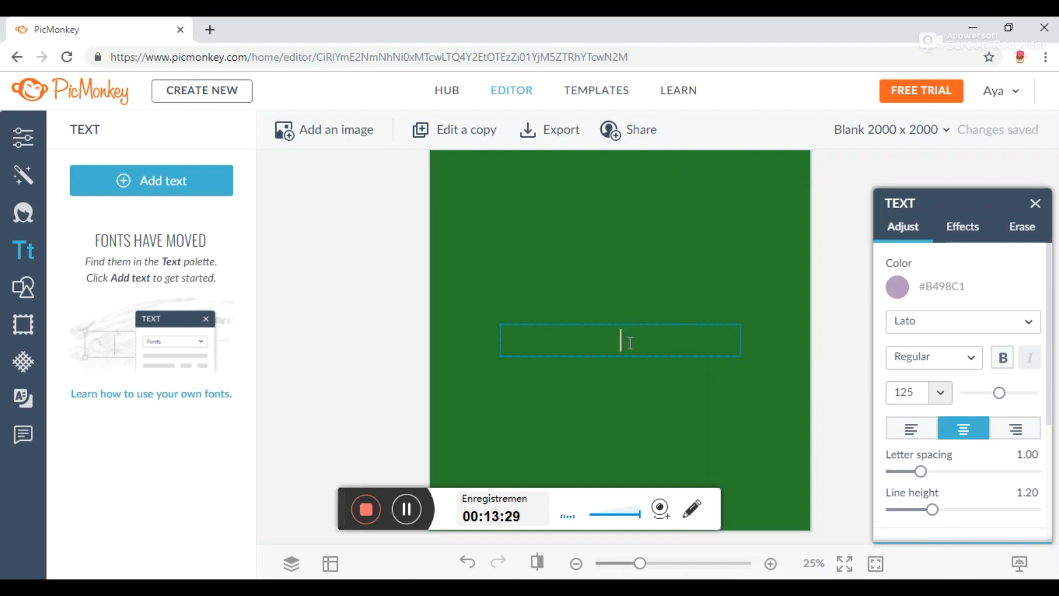
{"action": "type", "text": "La P"}
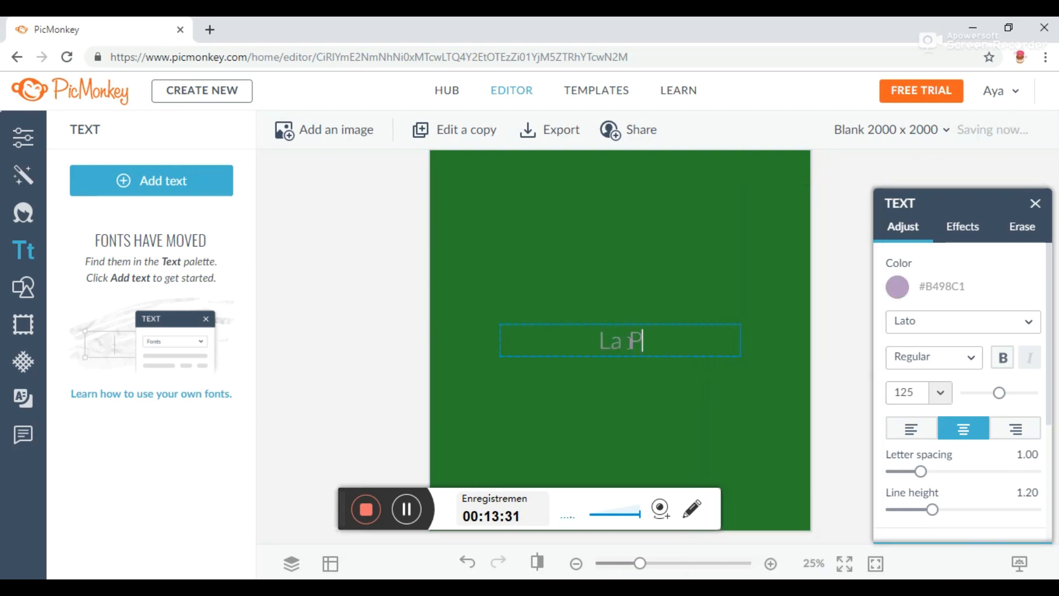
{"action": "type", "text": "tite "}
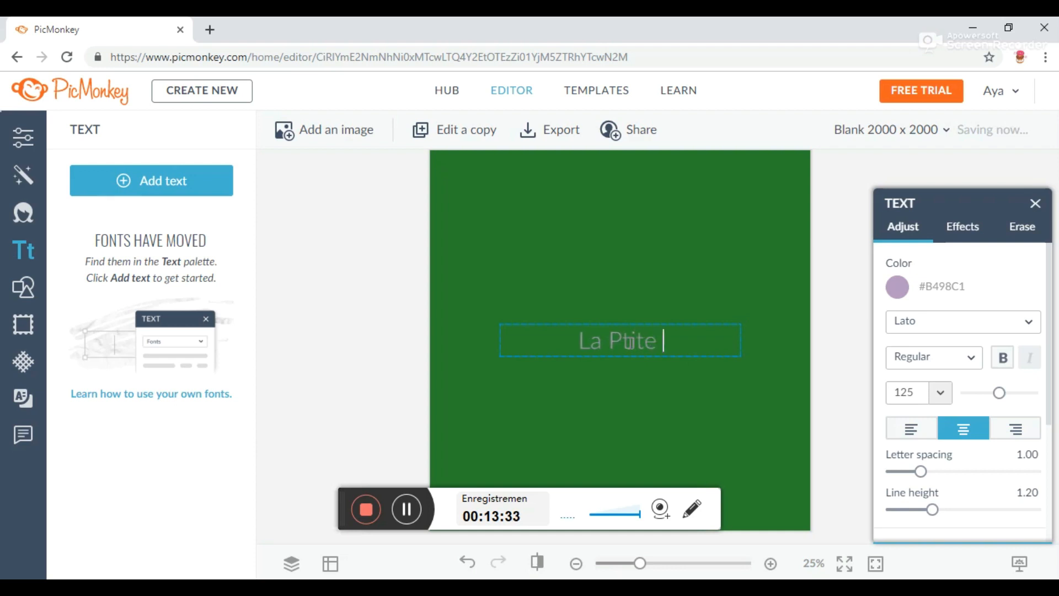
{"action": "type", "text": "Donut"}
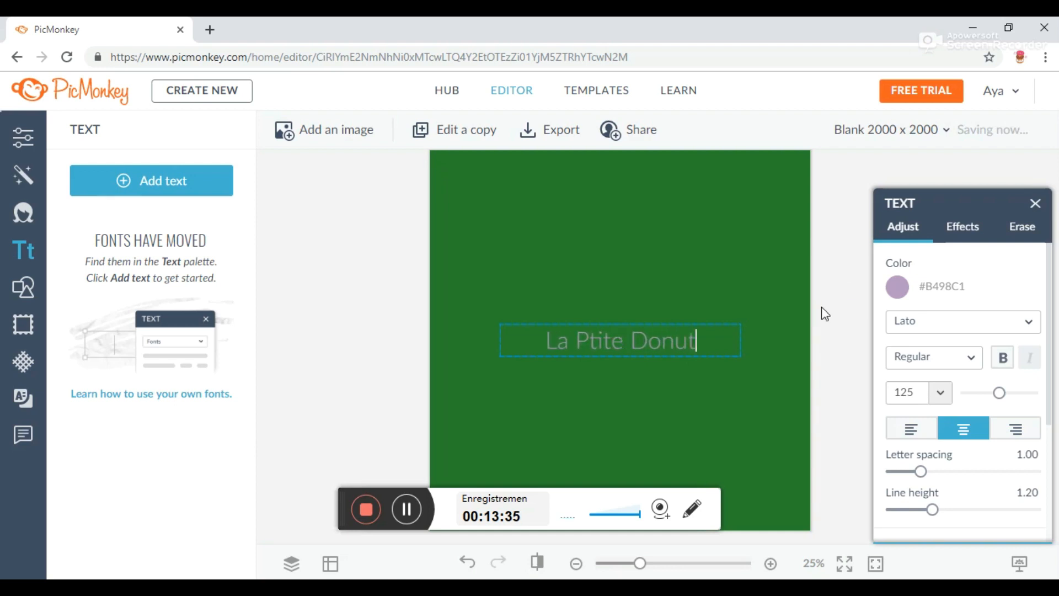
- Try La Belle Aurore and Coneria Script on the "La Ptite Donut" text, and settle on the Leckerli One font
{"action": "left_click", "coordinate": [920, 329]}
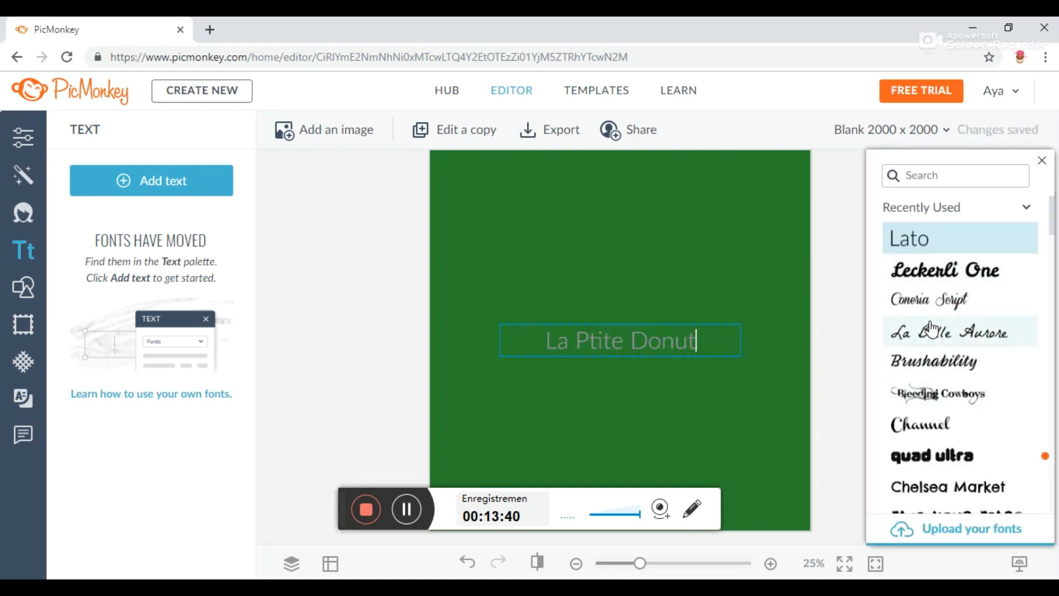
{"action": "left_click", "coordinate": [932, 330]}
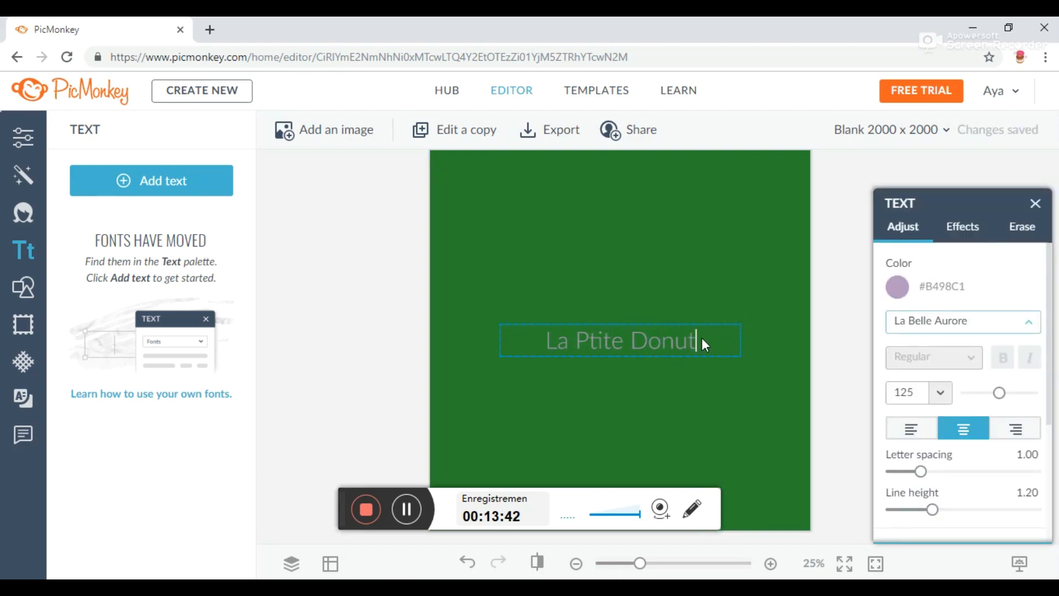
{"action": "left_click_drag", "start_coordinate": [541, 341], "coordinate": [713, 343]}
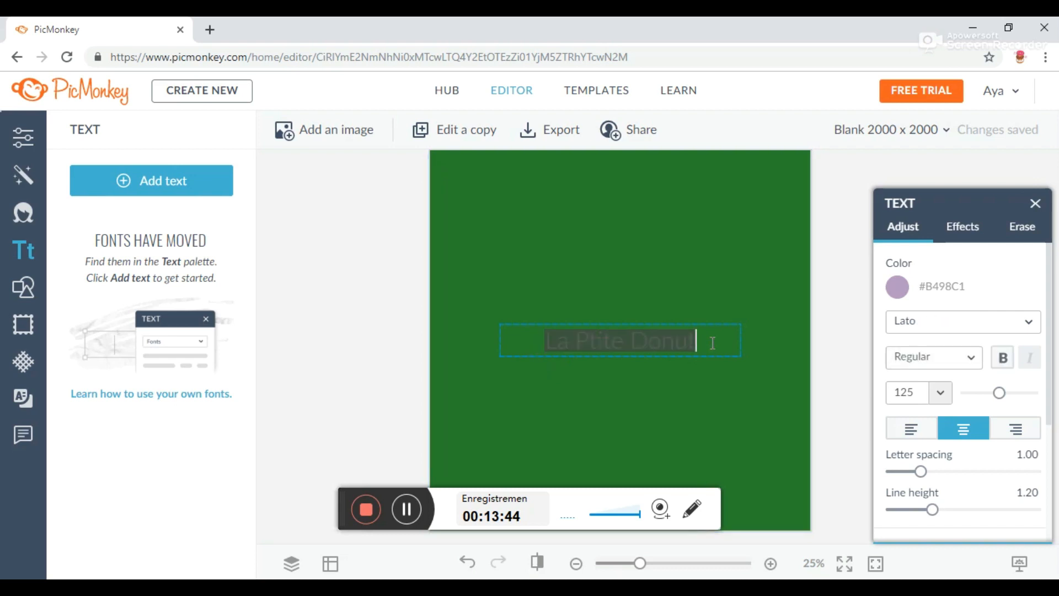
{"action": "left_click", "coordinate": [916, 327]}
{"action": "left_click", "coordinate": [932, 301]}
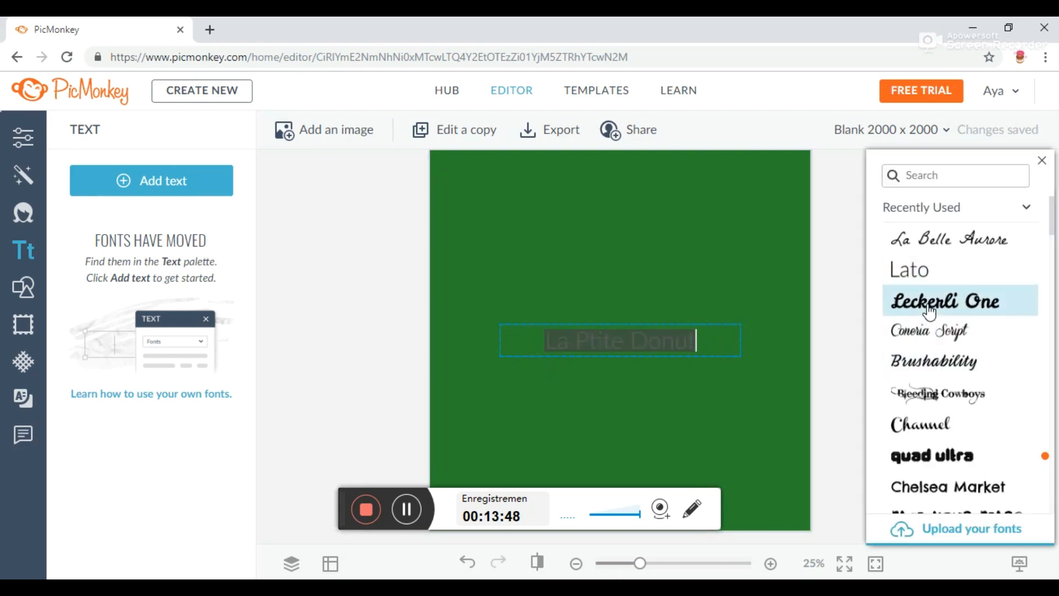
{"action": "left_click", "coordinate": [932, 333]}
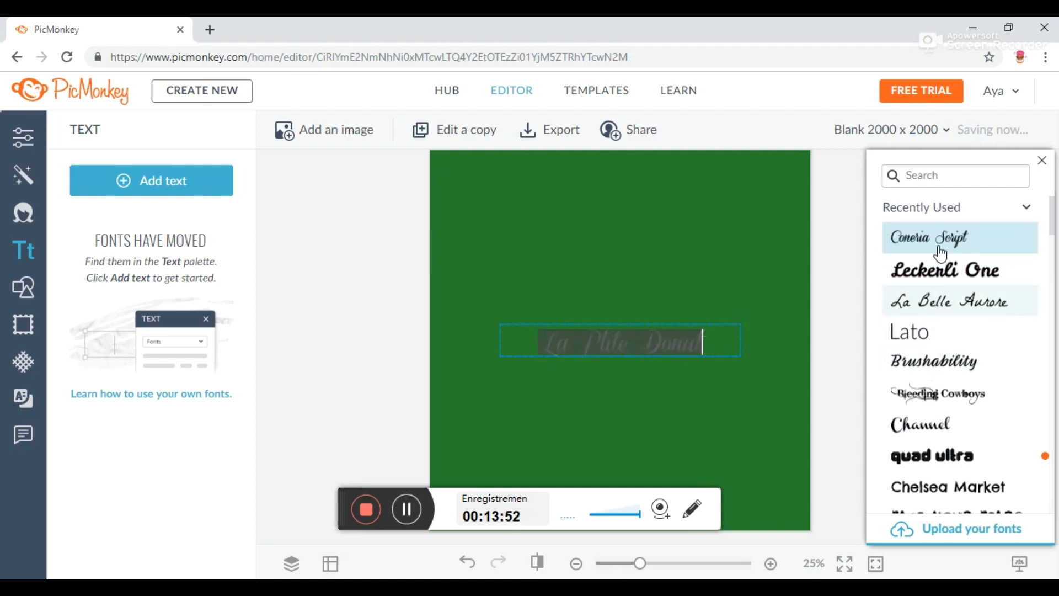
{"action": "left_click", "coordinate": [949, 279]}
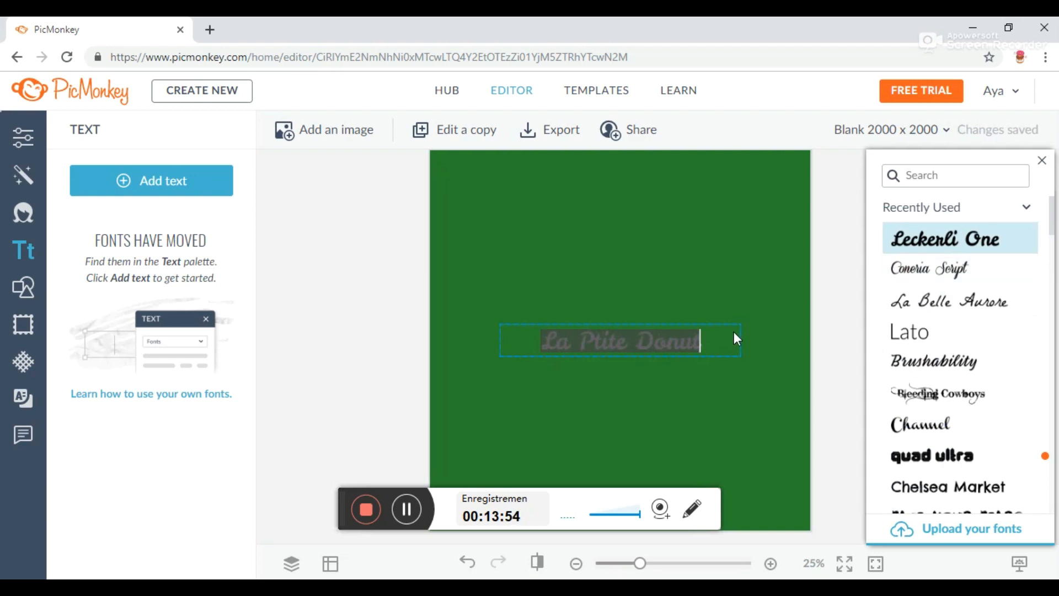
{"action": "left_click", "coordinate": [718, 333]}
{"action": "left_click", "coordinate": [696, 287]}
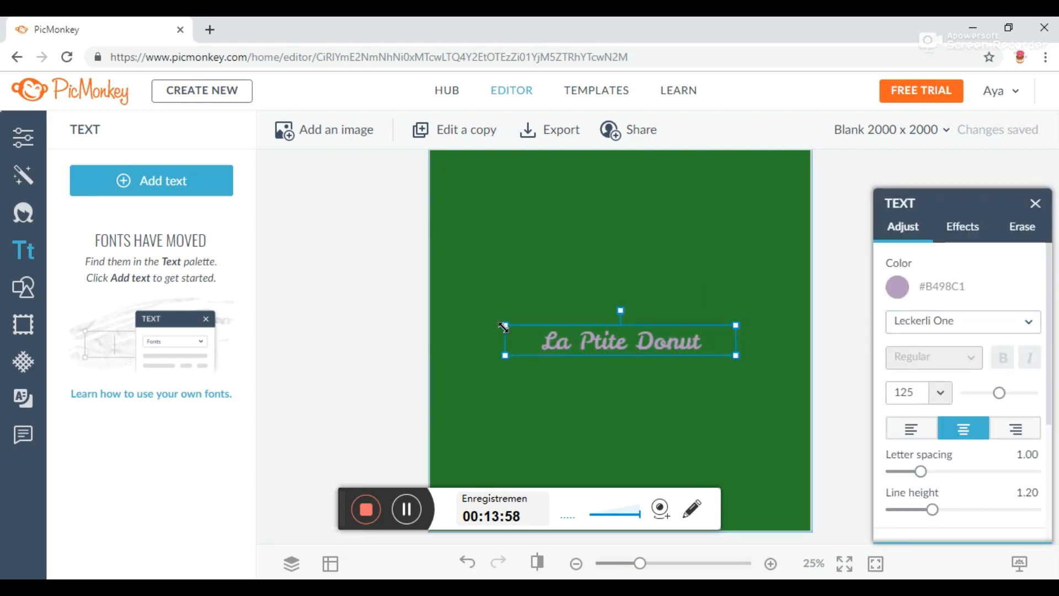
- Enlarge the "La Ptite Donut" text to size 155 and move it up to the upper middle of the green canvas
{"action": "left_click_drag", "start_coordinate": [503, 327], "coordinate": [449, 295]}
{"action": "left_click_drag", "start_coordinate": [575, 338], "coordinate": [602, 291]}
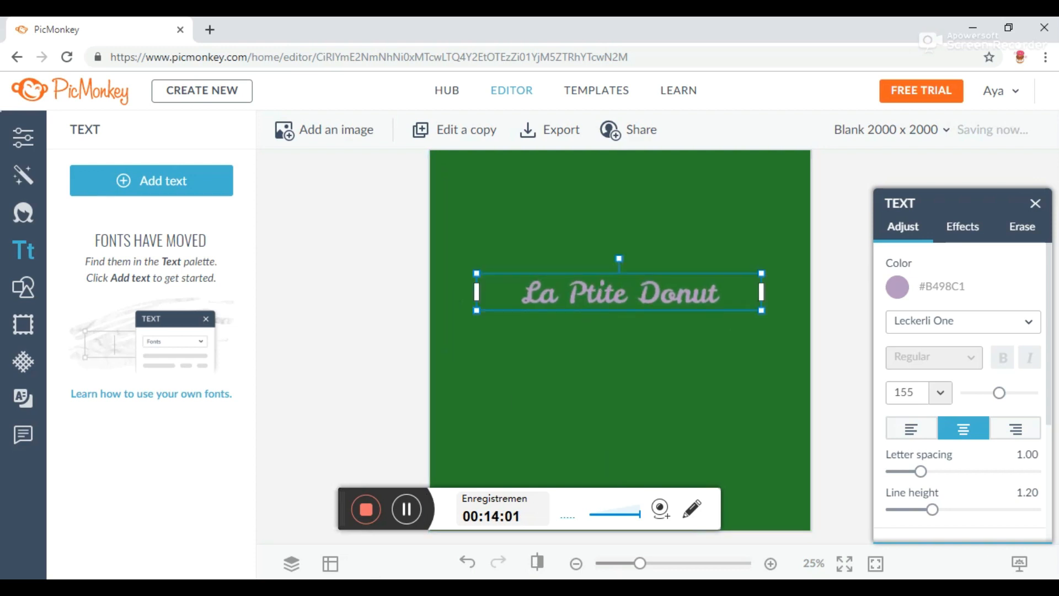
- Deselect the title and capture the green area around "La Ptite Donut" with the Outil Capture d'écran snipping tool, then minimise the capture window
{"action": "key", "text": "alt+Tab"}
{"action": "left_click", "coordinate": [459, 138]}
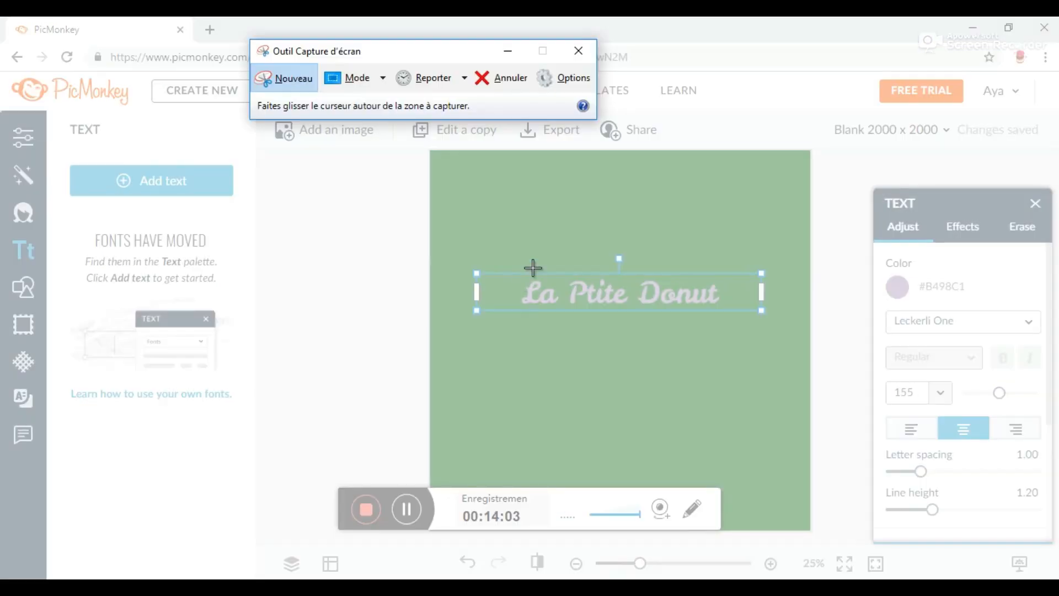
{"action": "left_click", "coordinate": [507, 51]}
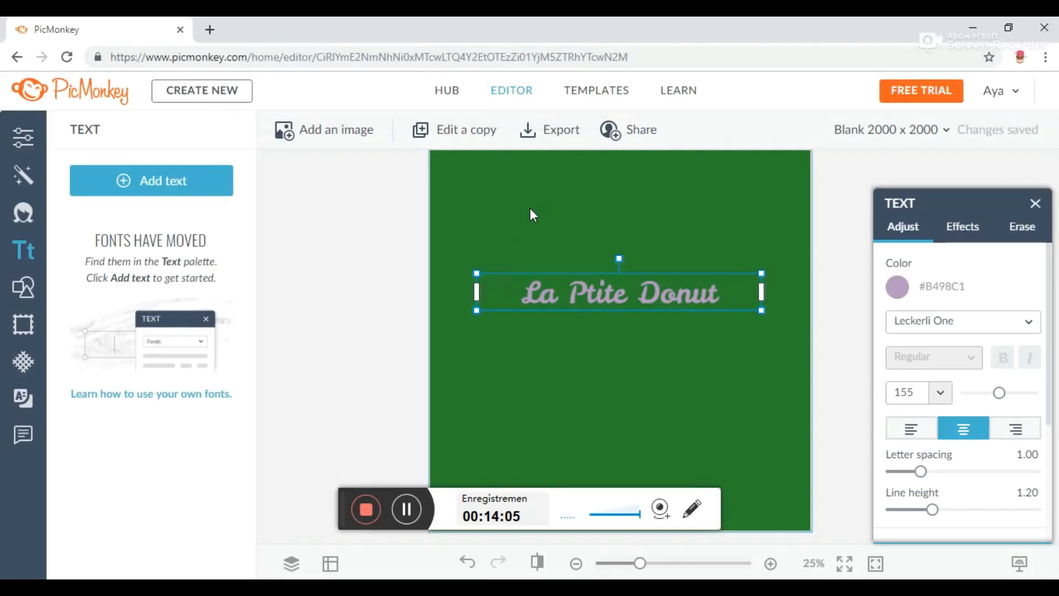
{"action": "left_click", "coordinate": [529, 207]}
{"action": "key", "text": "alt+Tab"}
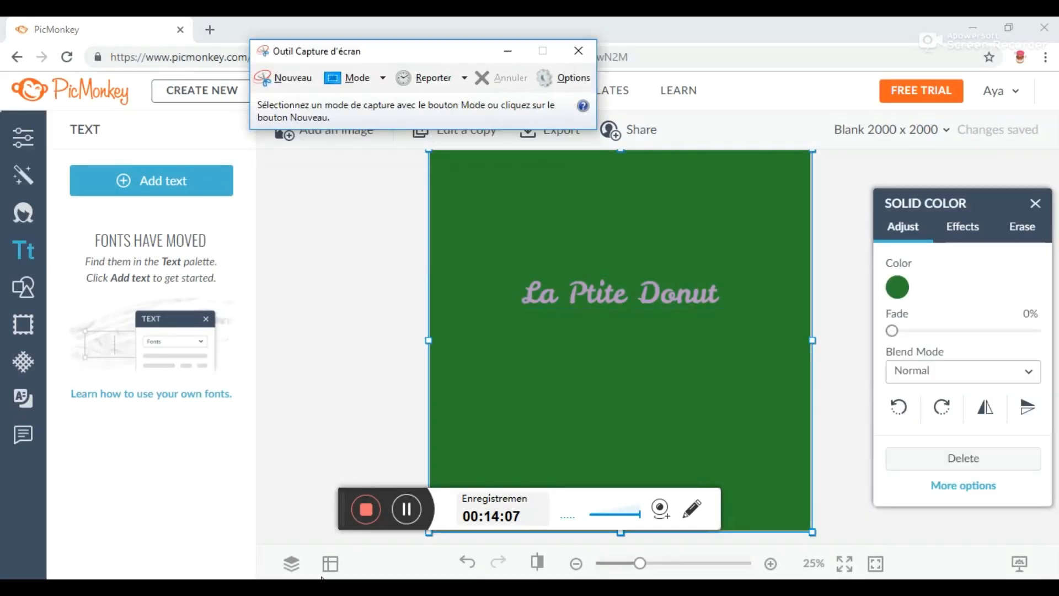
{"action": "left_click", "coordinate": [280, 78]}
{"action": "left_click_drag", "start_coordinate": [505, 266], "coordinate": [743, 330]}
{"action": "left_click", "coordinate": [407, 509]}
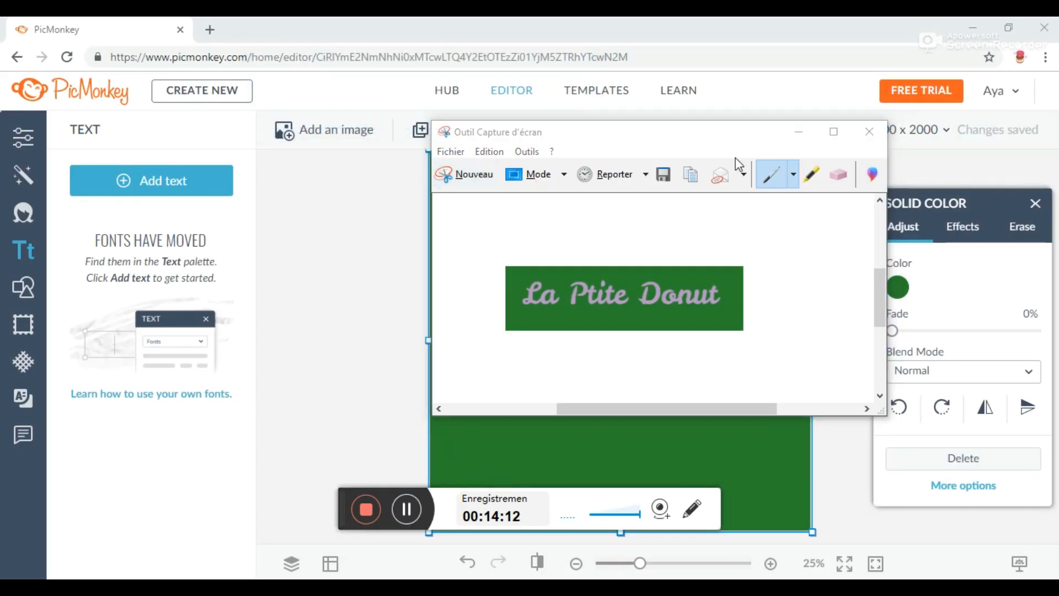
{"action": "left_click", "coordinate": [799, 132]}
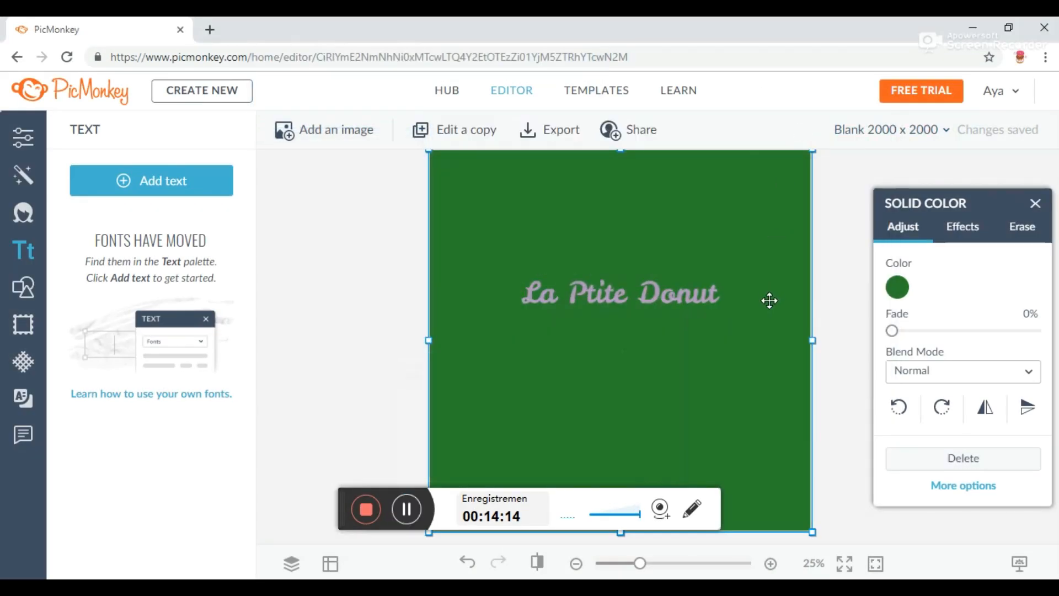
- Clear all of the "La Ptite Donut" text from its text box
{"action": "left_click", "coordinate": [709, 294]}
{"action": "left_click", "coordinate": [734, 298]}
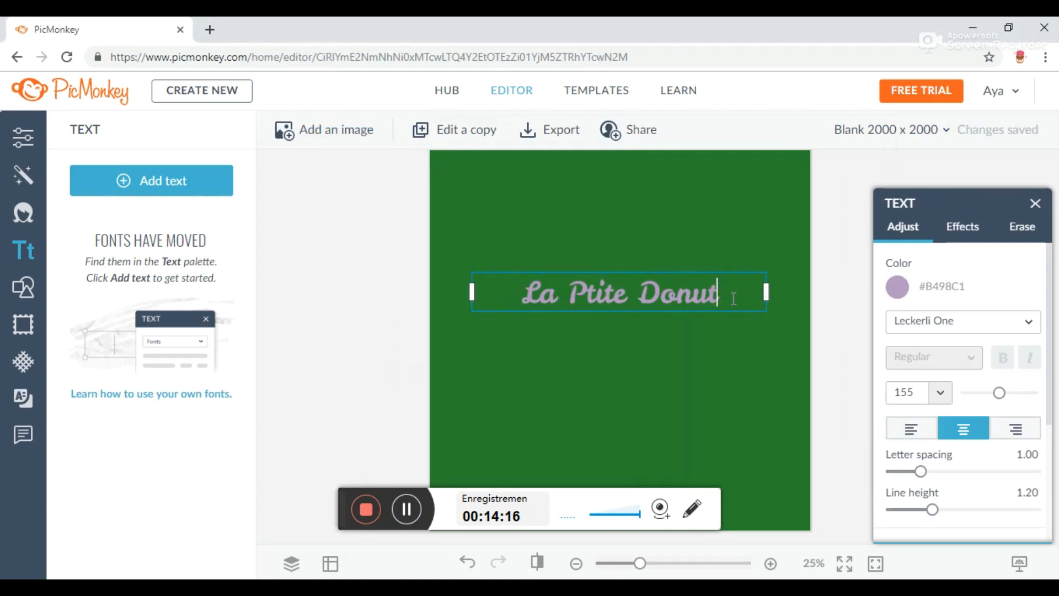
{"action": "key", "text": "BackSpace"}
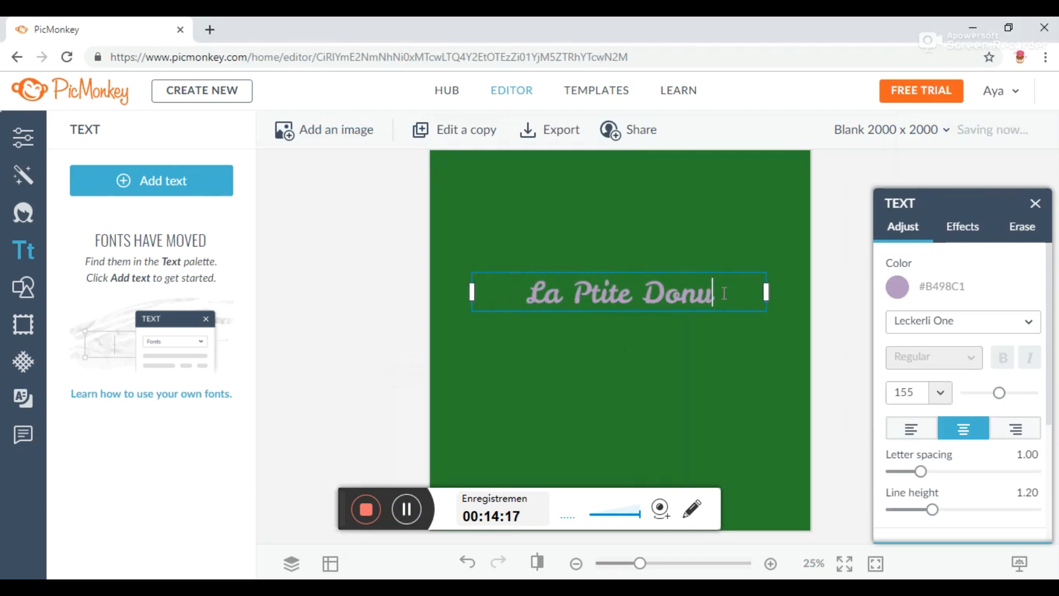
{"action": "key", "text": "ctrl+a"}
{"action": "key", "text": "BackSpace"}
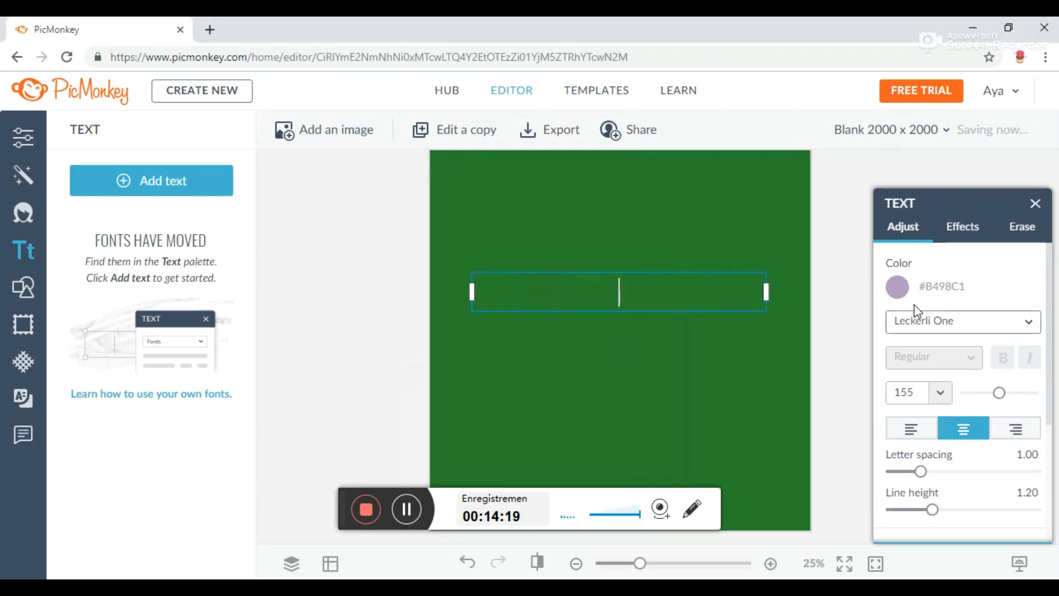
- Enter "D'MSP" as the replacement title at size 191 and set its colour to pink #F89ACE
{"action": "left_click", "coordinate": [898, 286]}
{"action": "left_click", "coordinate": [813, 532]}
{"action": "left_click", "coordinate": [793, 553]}
{"action": "left_click", "coordinate": [773, 553]}
{"action": "left_click", "coordinate": [753, 532]}
{"action": "left_click", "coordinate": [773, 532]}
{"action": "left_click", "coordinate": [814, 532]}
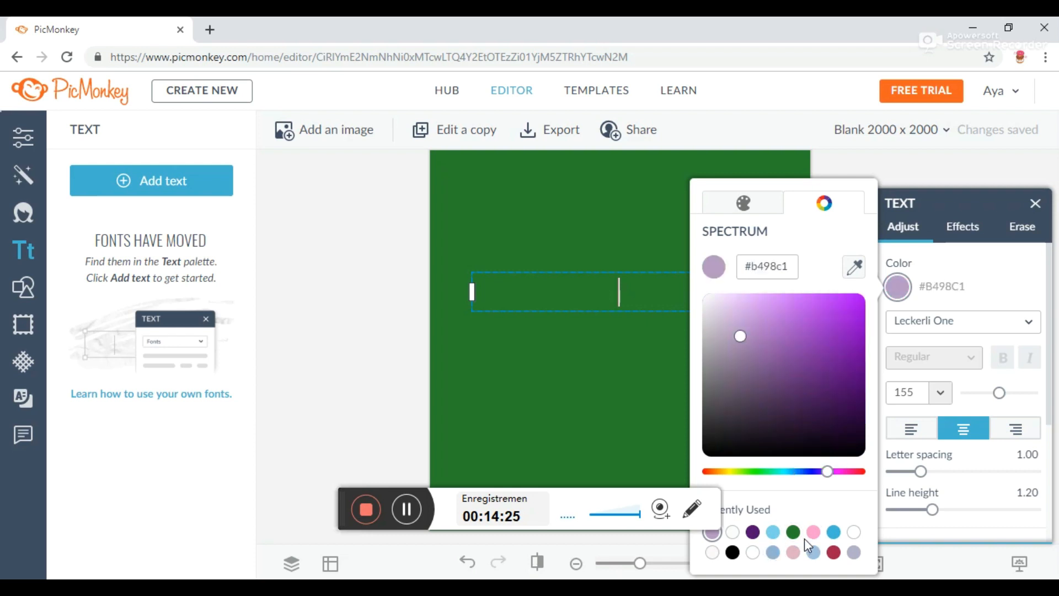
{"action": "left_click", "coordinate": [813, 534]}
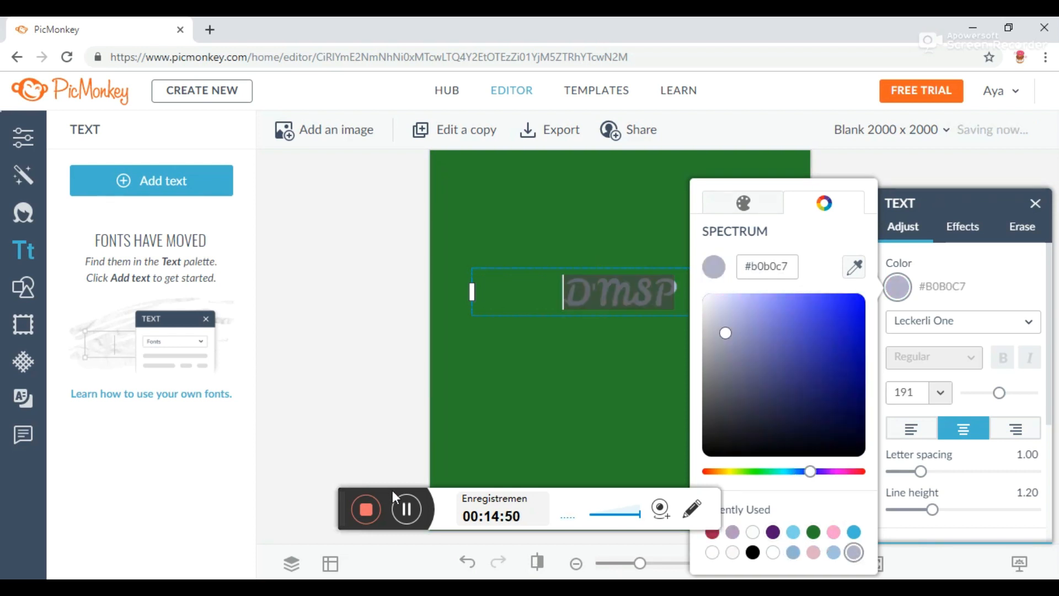
{"action": "left_click", "coordinate": [410, 505]}
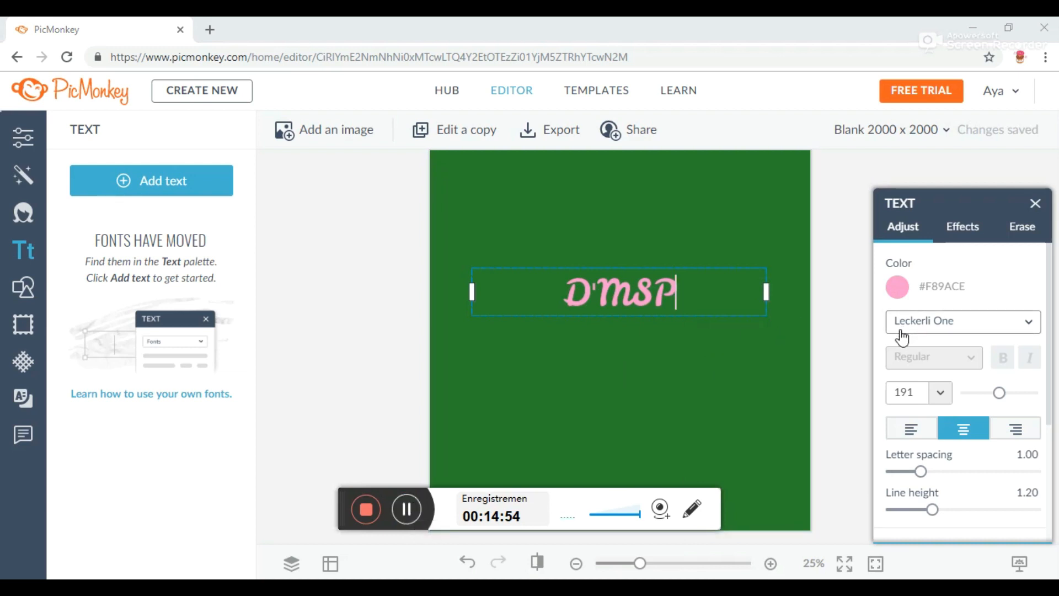
{"action": "left_click", "coordinate": [572, 358]}
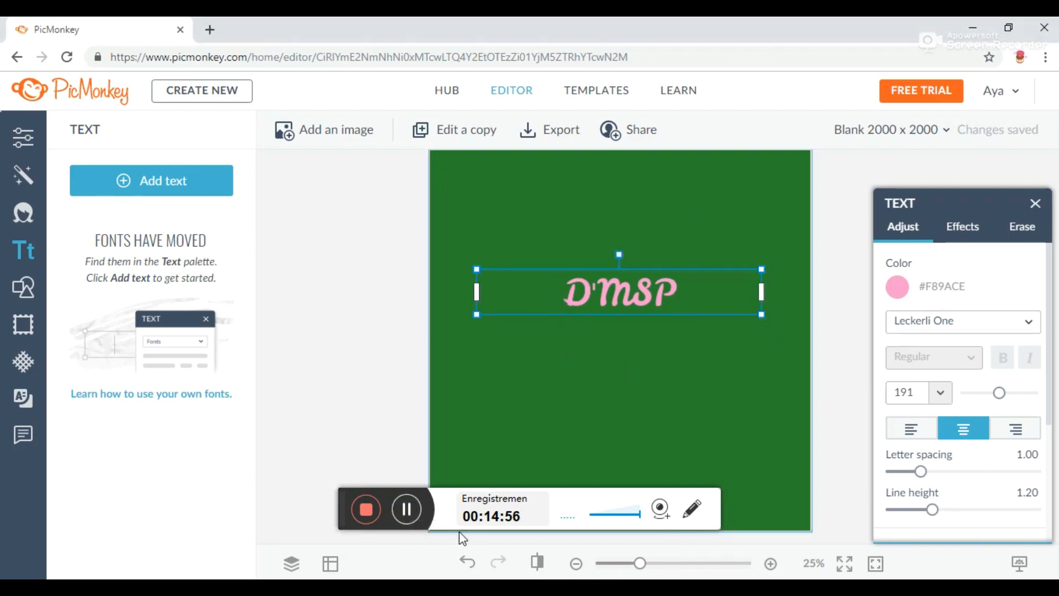
- Deselect the title and take a new snip of the green area around "D'MSP" with Outil Capture d'écran
{"action": "left_click", "coordinate": [509, 402]}
{"action": "key", "text": "alt+Tab"}
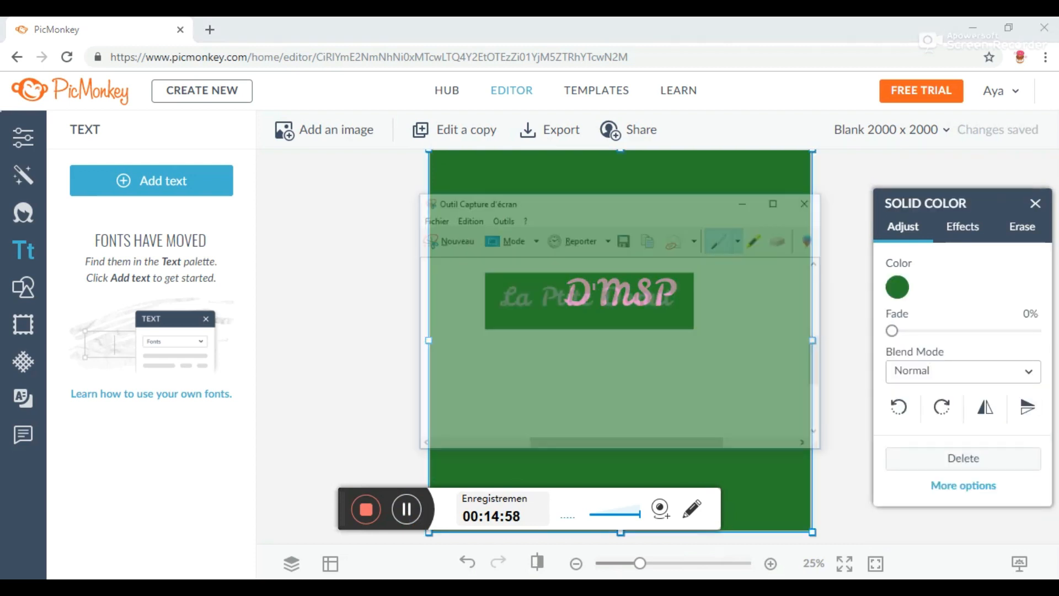
{"action": "left_click", "coordinate": [482, 186]}
{"action": "left_click_drag", "start_coordinate": [524, 250], "coordinate": [705, 343]}
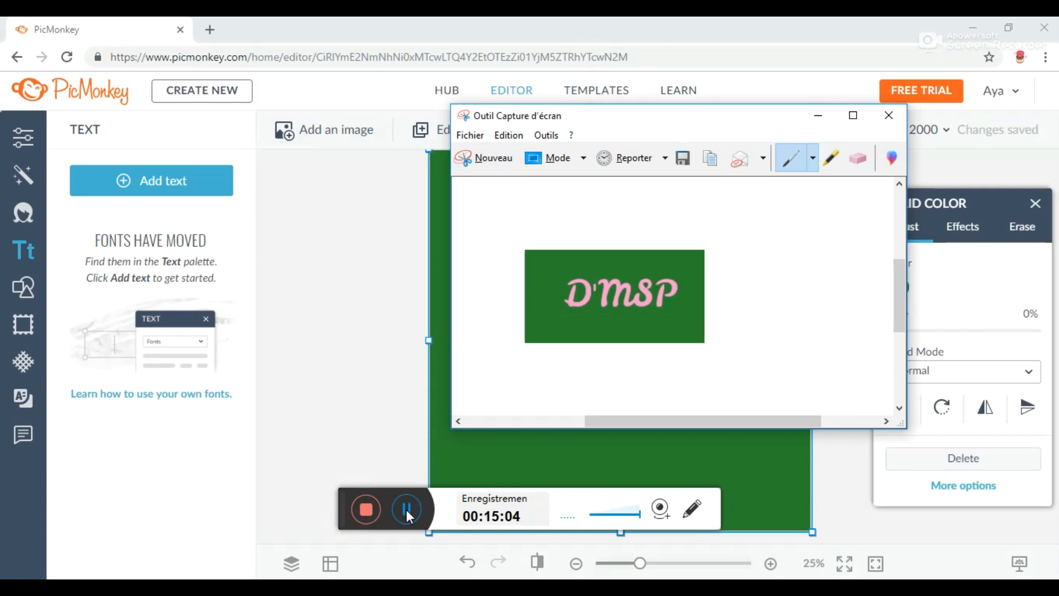
{"action": "left_click", "coordinate": [407, 508]}
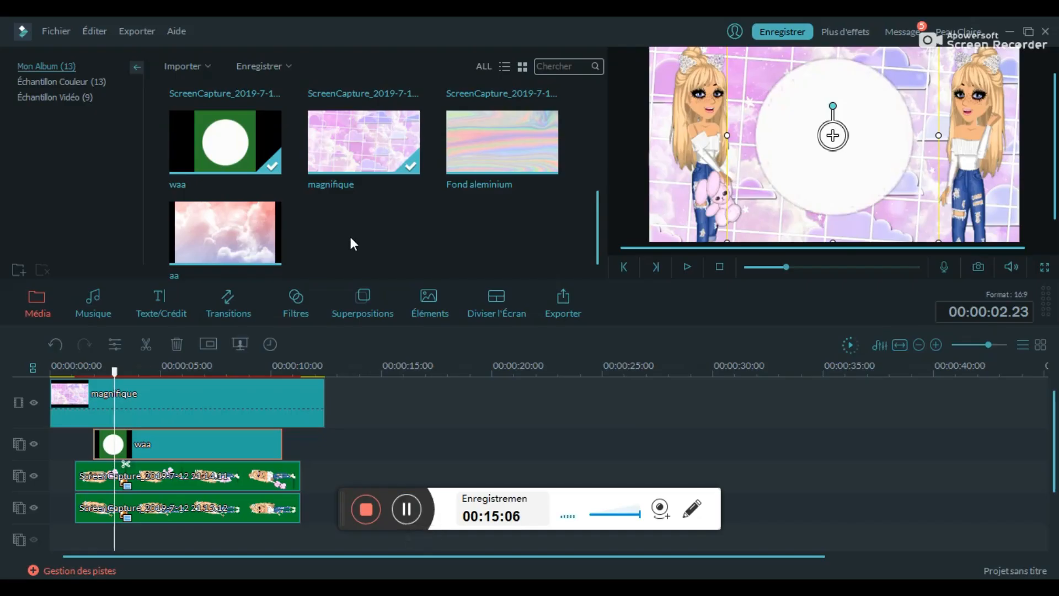
- Switch to Filmora and place the wqqq and Capture22 title images on separate new tracks at 00:00:02.23
{"action": "left_click", "coordinate": [407, 508]}
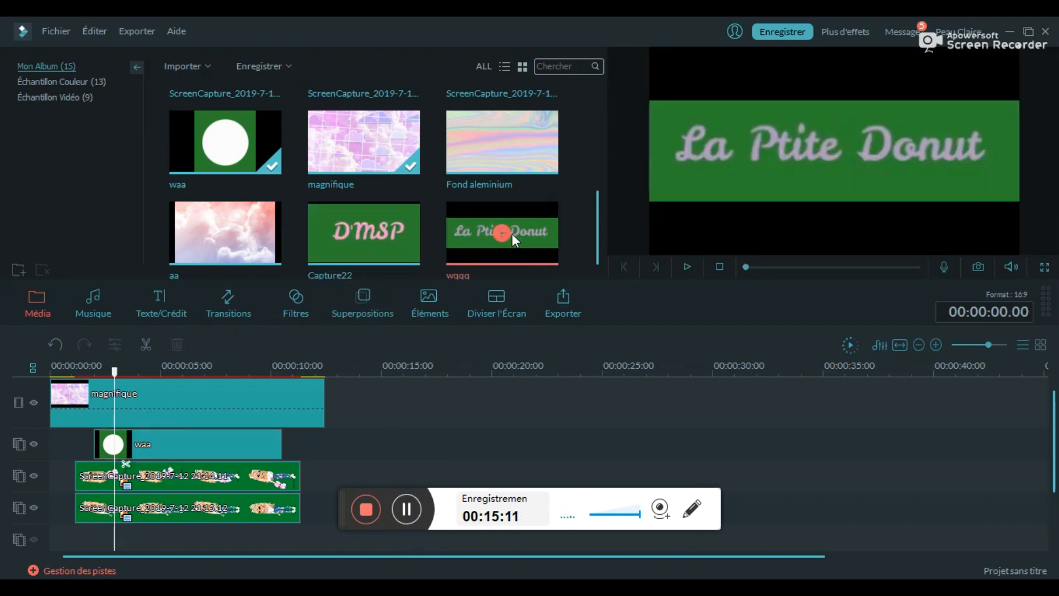
{"action": "left_click_drag", "start_coordinate": [387, 356], "coordinate": [116, 521]}
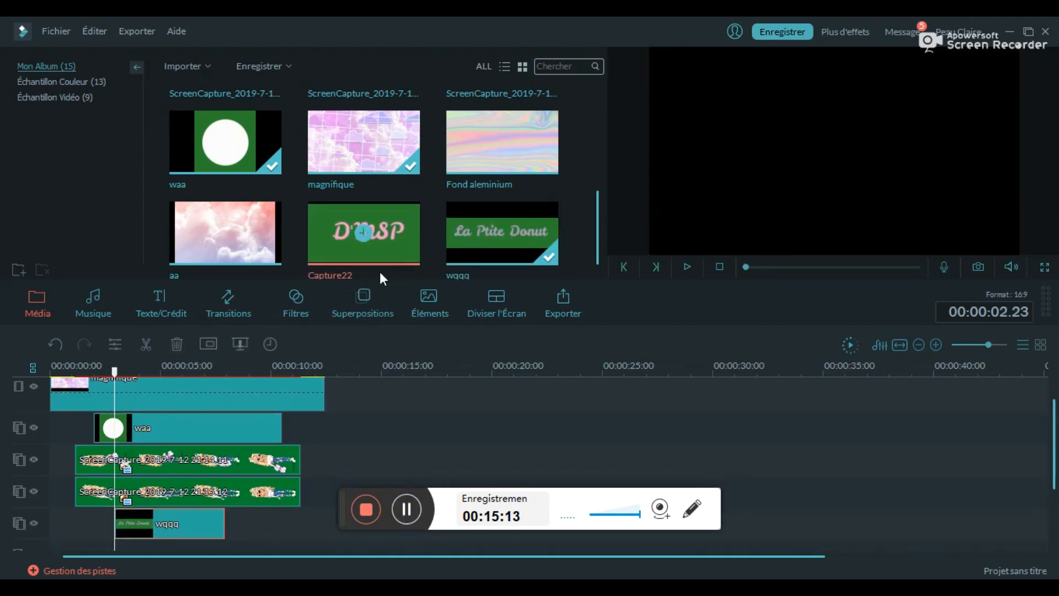
{"action": "left_click_drag", "start_coordinate": [390, 260], "coordinate": [116, 519]}
- Extend the wqqq clip so it starts slightly before Capture22 and ends at 00:00:09.20
{"action": "left_click", "coordinate": [114, 496]}
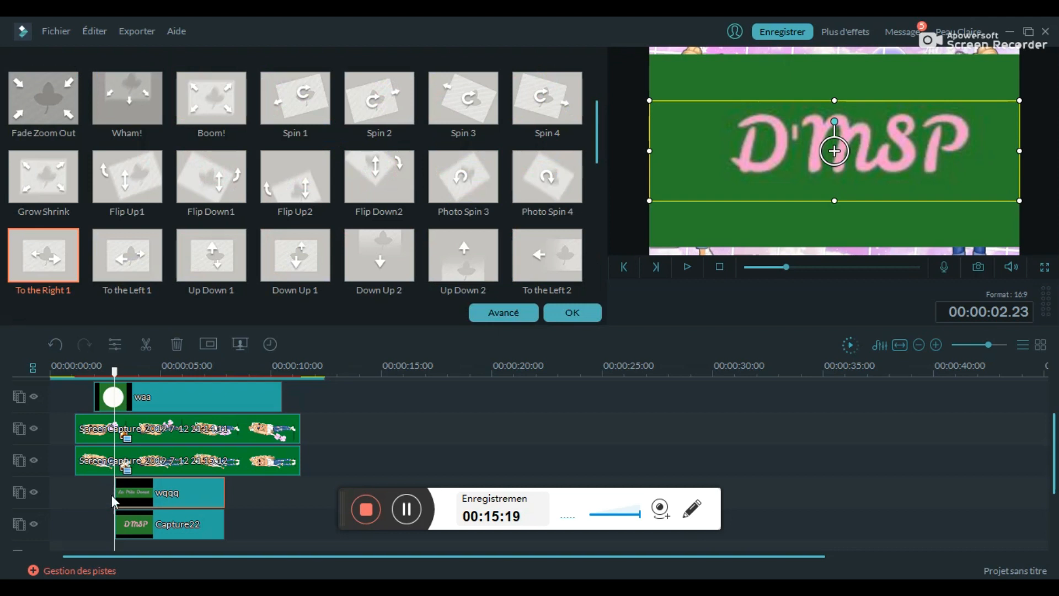
{"action": "left_click_drag", "start_coordinate": [114, 495], "coordinate": [107, 498]}
{"action": "left_click_drag", "start_coordinate": [223, 496], "coordinate": [265, 493]}
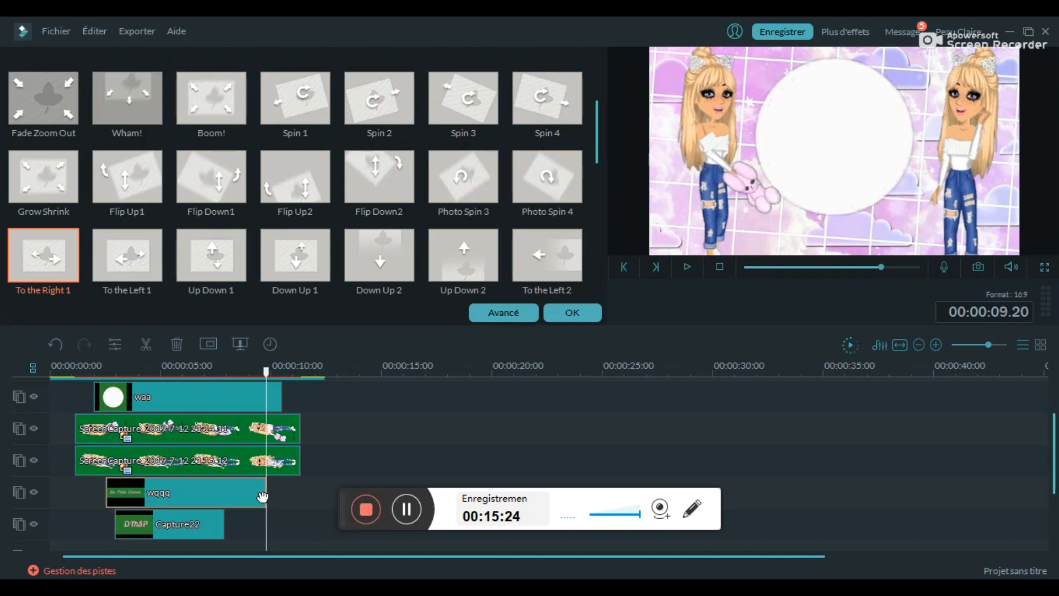
- Extend the end of the Capture22 clip to 00:00:09.20, aligned with the end of wqqq
{"action": "left_click", "coordinate": [156, 527]}
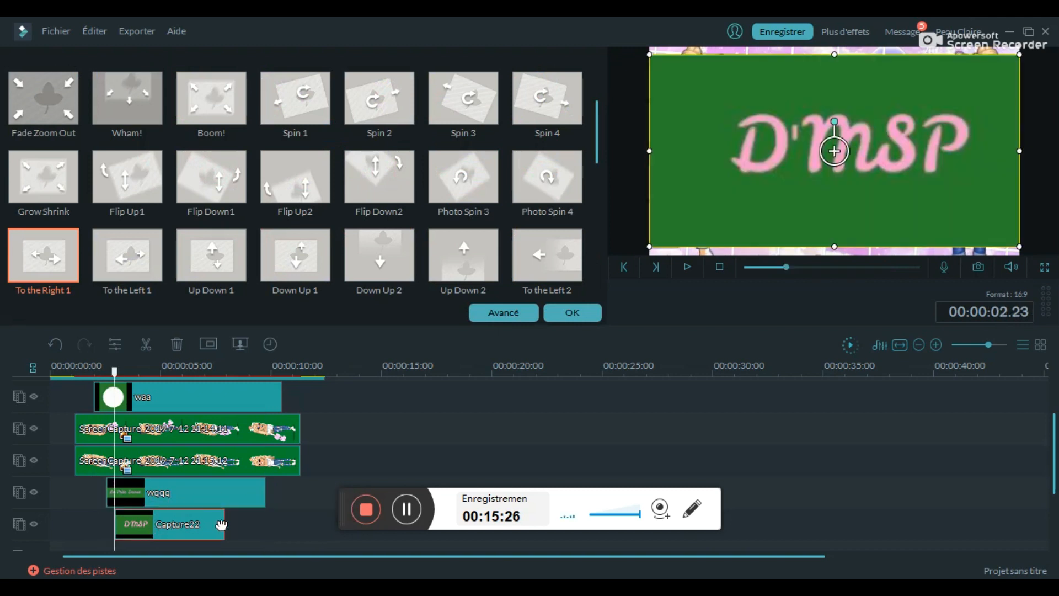
{"action": "mouse_move", "coordinate": [223, 522]}
{"action": "left_mouse_down"}
{"action": "mouse_move", "coordinate": [251, 523]}
{"action": "mouse_move", "coordinate": [239, 526]}
{"action": "left_mouse_up"}
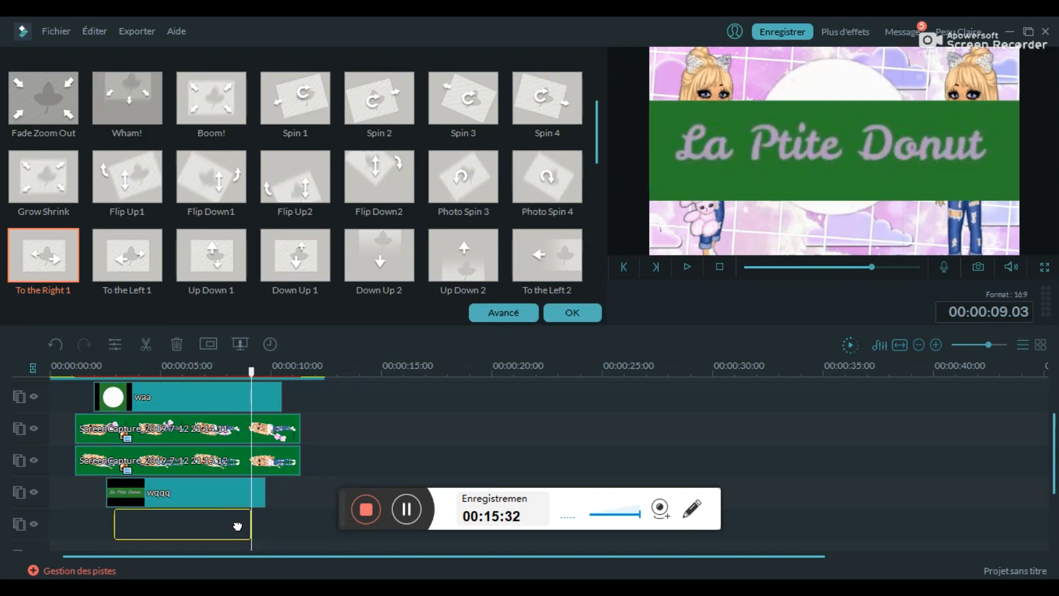
{"action": "left_click", "coordinate": [250, 525]}
{"action": "left_click_drag", "start_coordinate": [215, 535], "coordinate": [265, 530]}
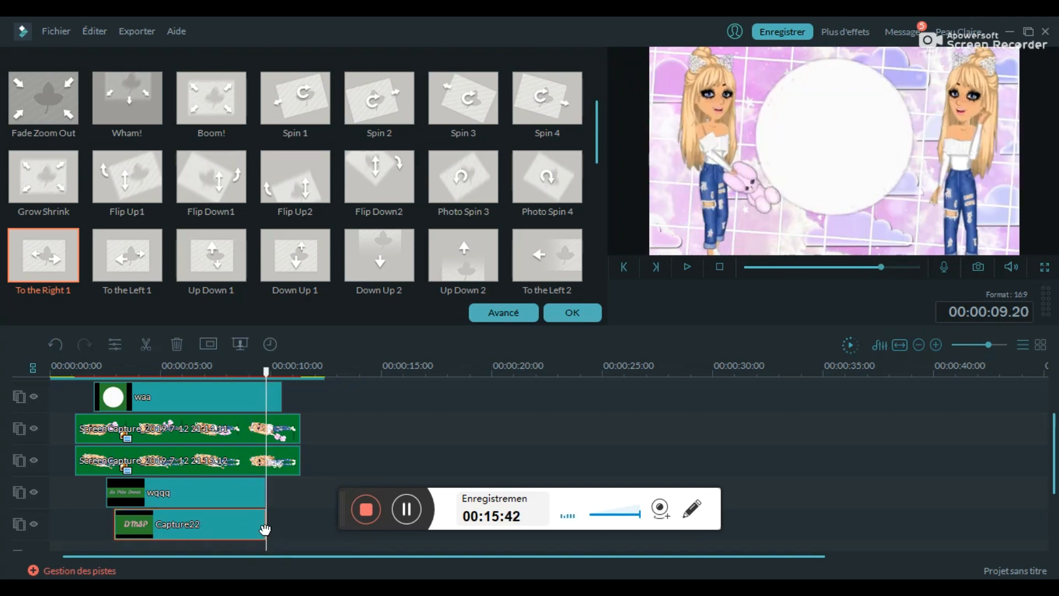
- Split the Capture22 clip at 00:00:09.11, delete its short tail, and close the motion effects list
{"action": "left_click_drag", "start_coordinate": [266, 373], "coordinate": [261, 375]}
{"action": "left_click", "coordinate": [260, 389]}
{"action": "left_click", "coordinate": [151, 342]}
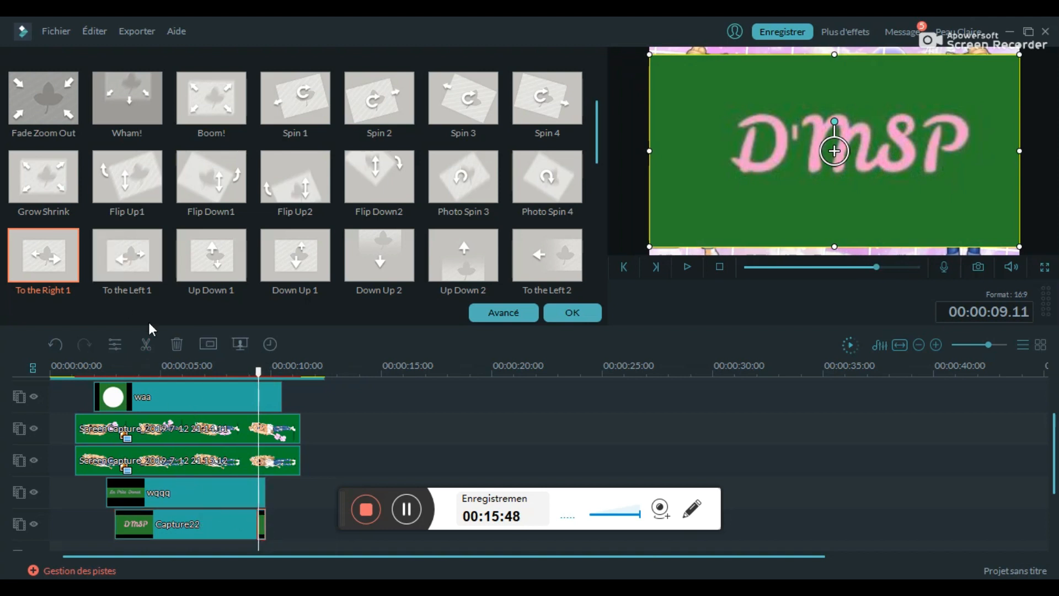
{"action": "left_click", "coordinate": [177, 345]}
{"action": "left_click", "coordinate": [578, 315]}
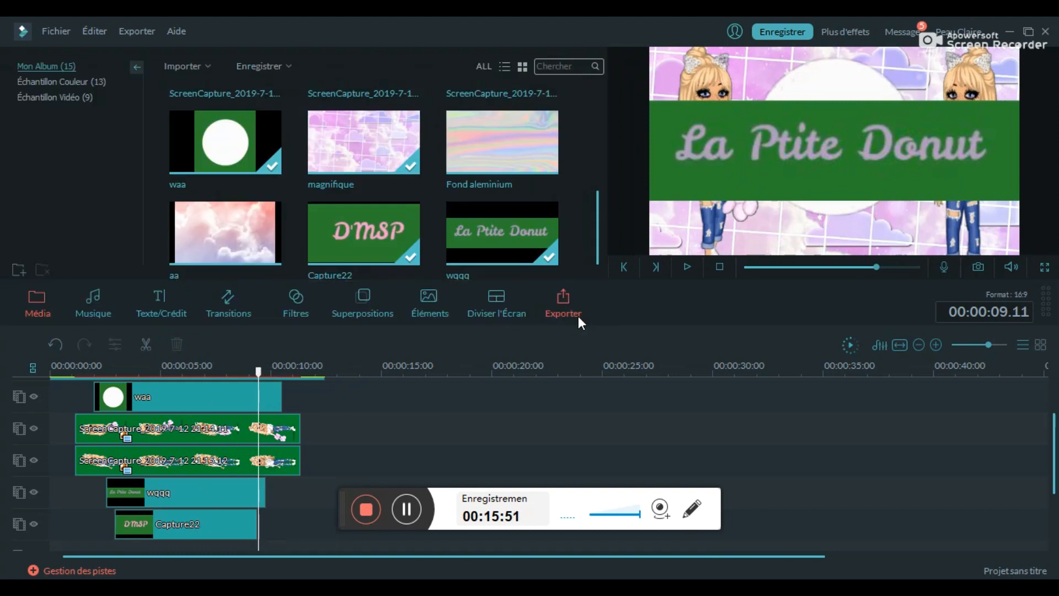
- Enable transparency for the green colour of the Capture22 clip with the Incrustation Chroma (écran vert) effect
{"action": "left_click", "coordinate": [117, 524]}
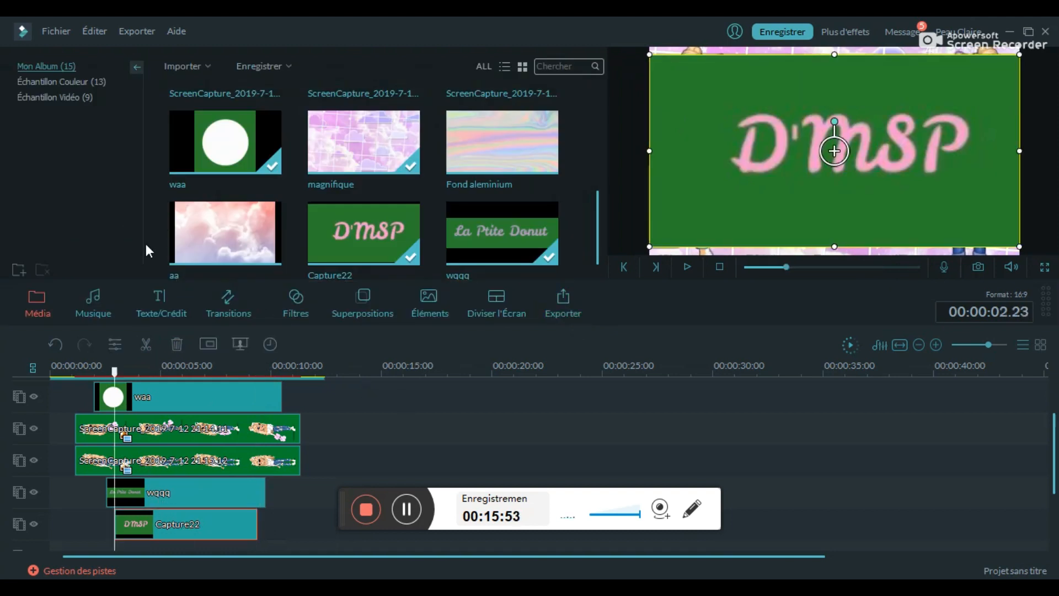
{"action": "left_click", "coordinate": [241, 350]}
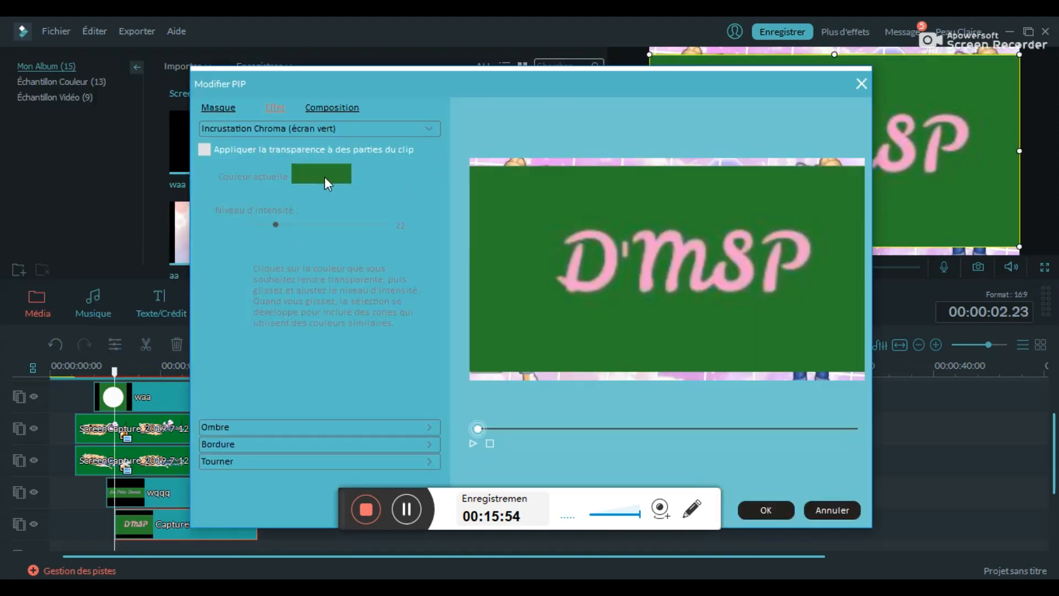
{"action": "left_click", "coordinate": [203, 150]}
{"action": "left_click", "coordinate": [782, 512]}
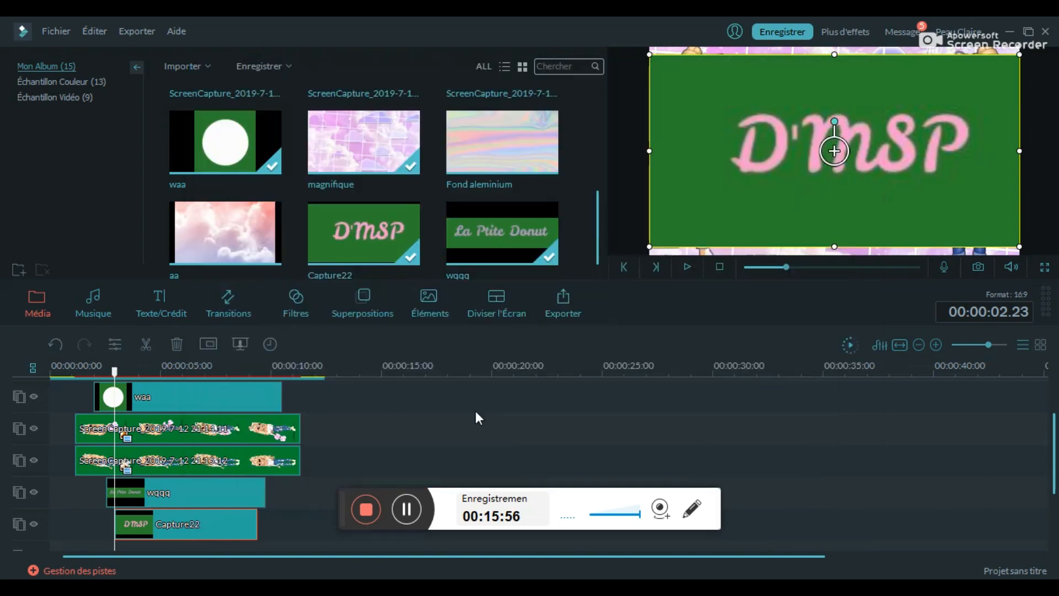
- Enable transparency for the green colour of the wqqq clip with the Incrustation Chroma (écran vert) effect
{"action": "left_click", "coordinate": [241, 343]}
{"action": "left_click", "coordinate": [204, 149]}
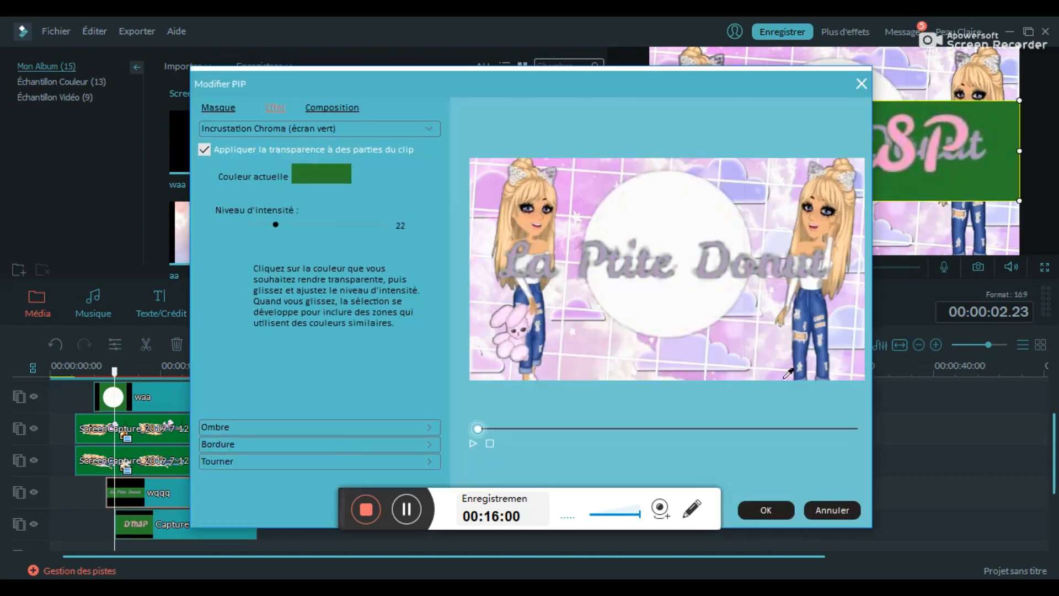
{"action": "left_click", "coordinate": [410, 506]}
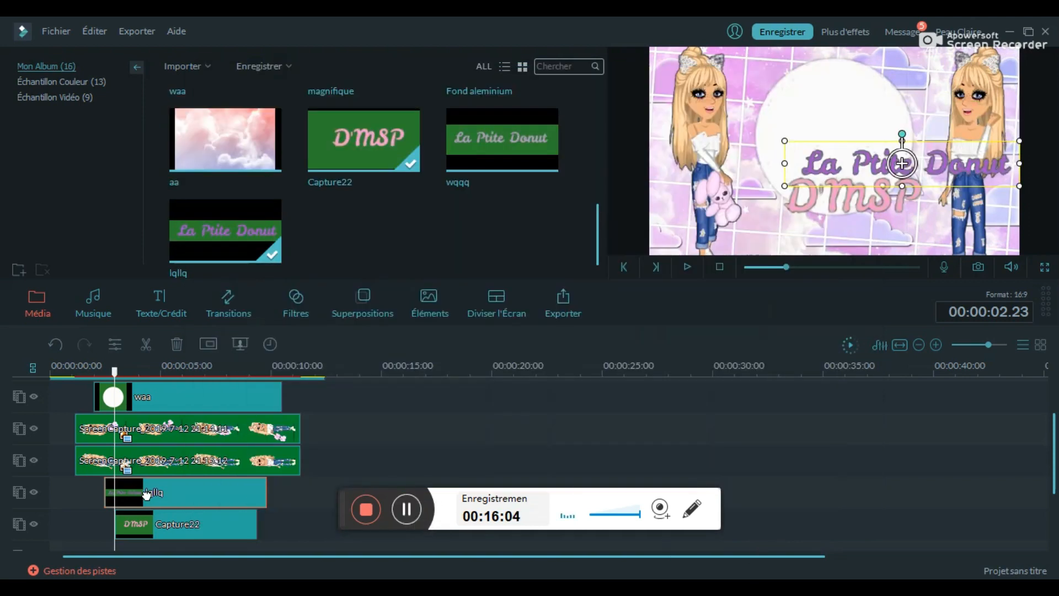
- Apply the To the Right 1 motion effect to the lqllq title clip and close the effects list
{"action": "double_click", "coordinate": [147, 494]}
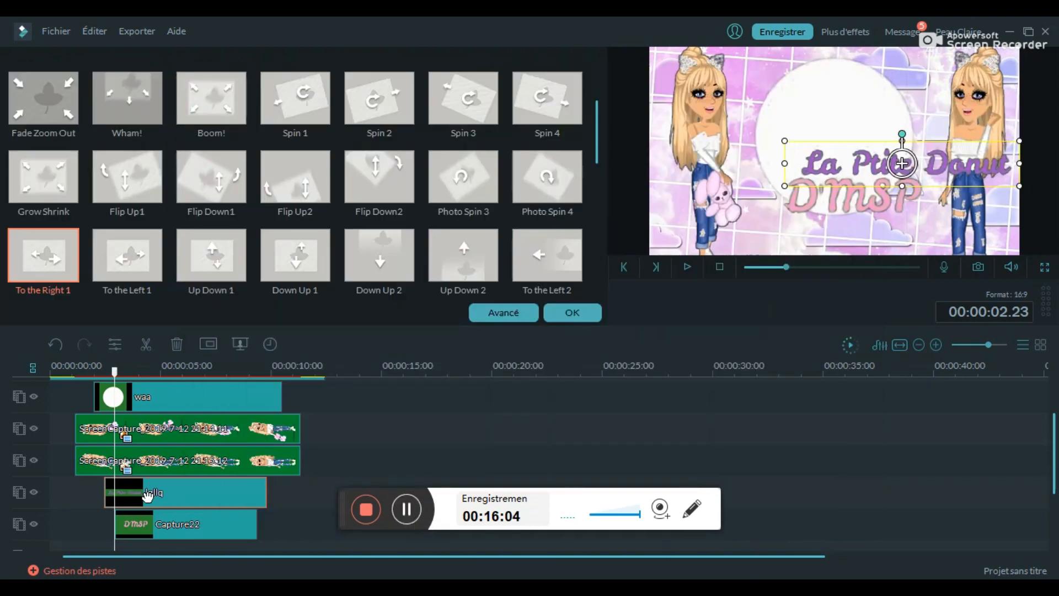
{"action": "double_click", "coordinate": [52, 251]}
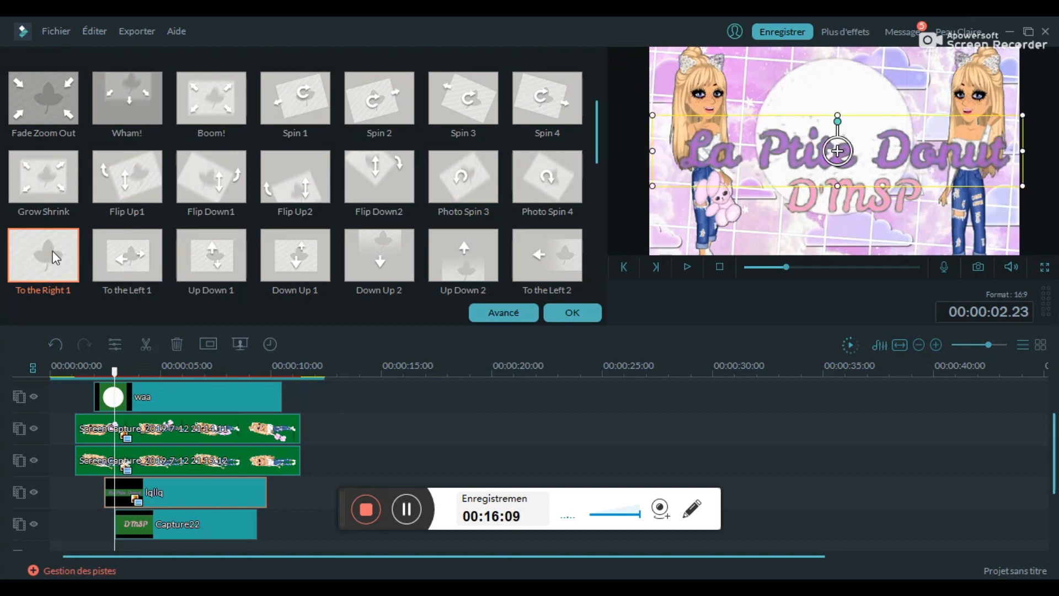
{"action": "left_click", "coordinate": [584, 312]}
- Apply the To the Left 1 motion effect to the Capture22 title clip and close the effects list
{"action": "double_click", "coordinate": [226, 533]}
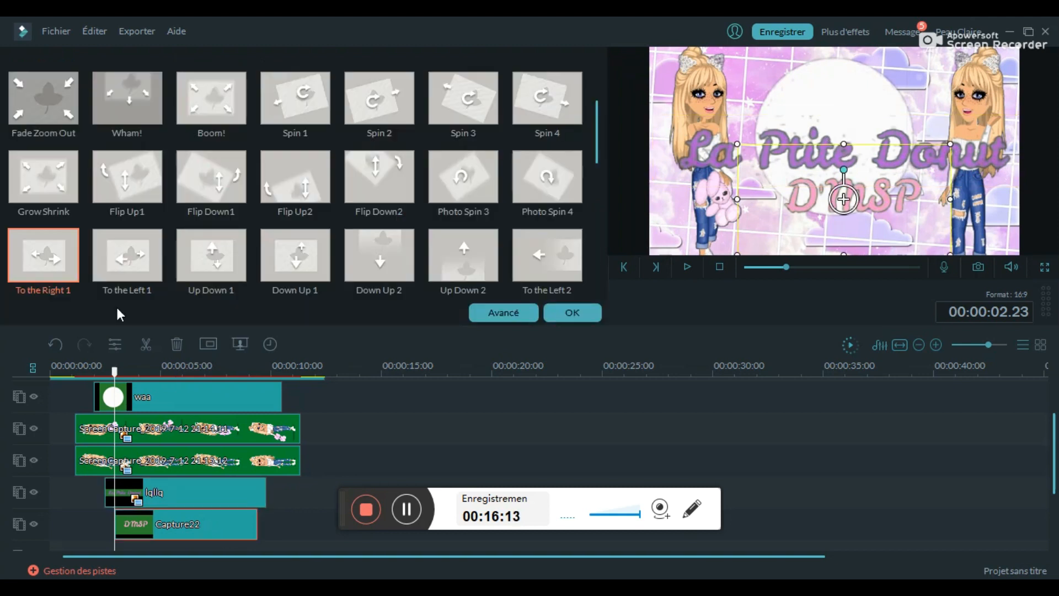
{"action": "double_click", "coordinate": [123, 266]}
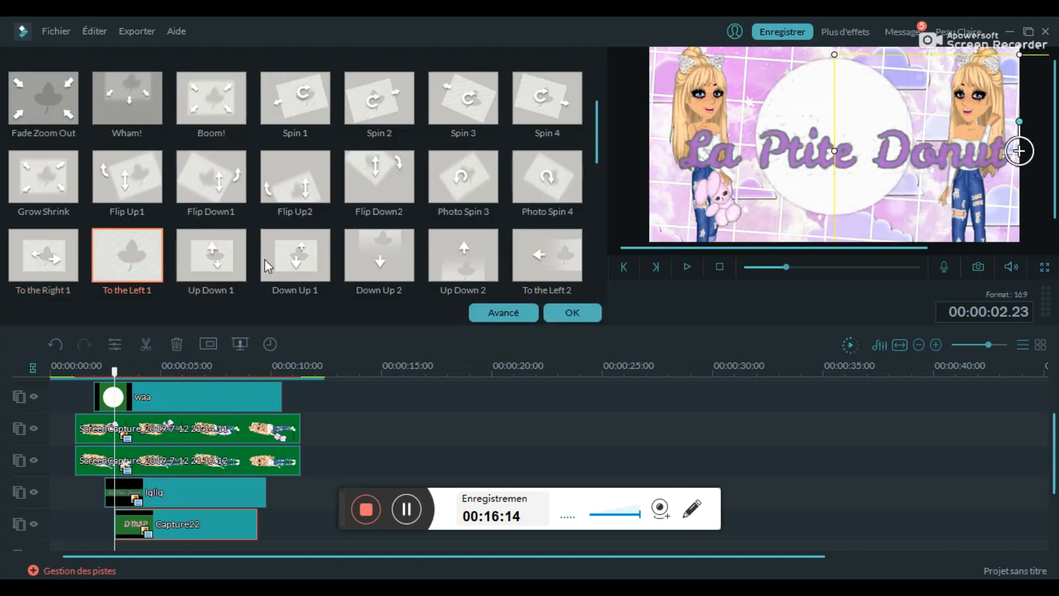
{"action": "left_click", "coordinate": [587, 310]}
- Shrink the "D'MSP" title in the preview and move it over the white circle
{"action": "left_click_drag", "start_coordinate": [925, 194], "coordinate": [790, 222]}
{"action": "left_click_drag", "start_coordinate": [699, 85], "coordinate": [863, 169]}
{"action": "left_click_drag", "start_coordinate": [974, 229], "coordinate": [844, 126]}
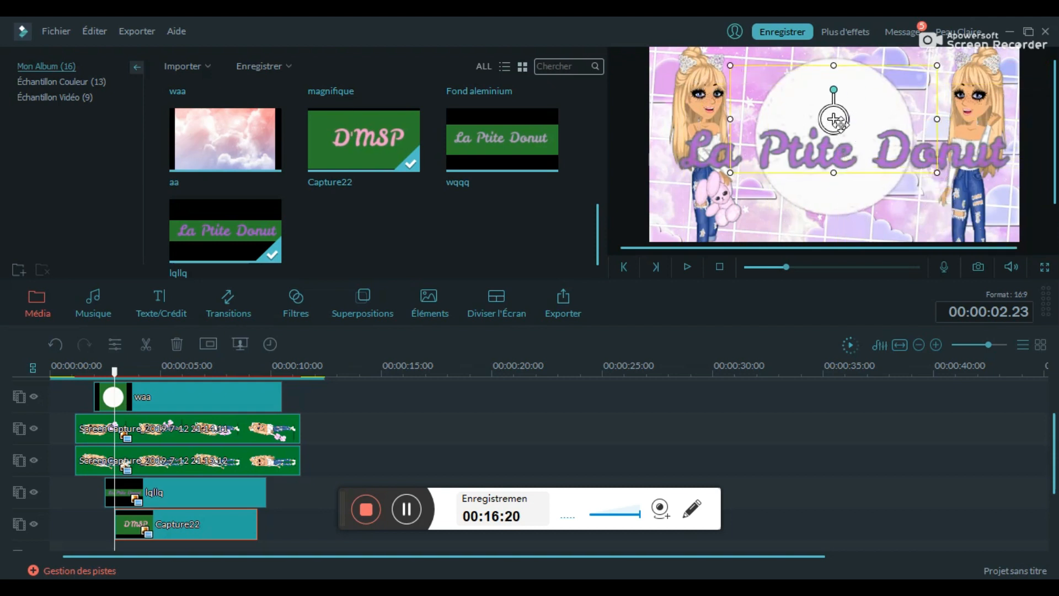
- Shrink the "La Ptite Donut" title to about the circle's width and centre it over the white circle
{"action": "left_click", "coordinate": [945, 159]}
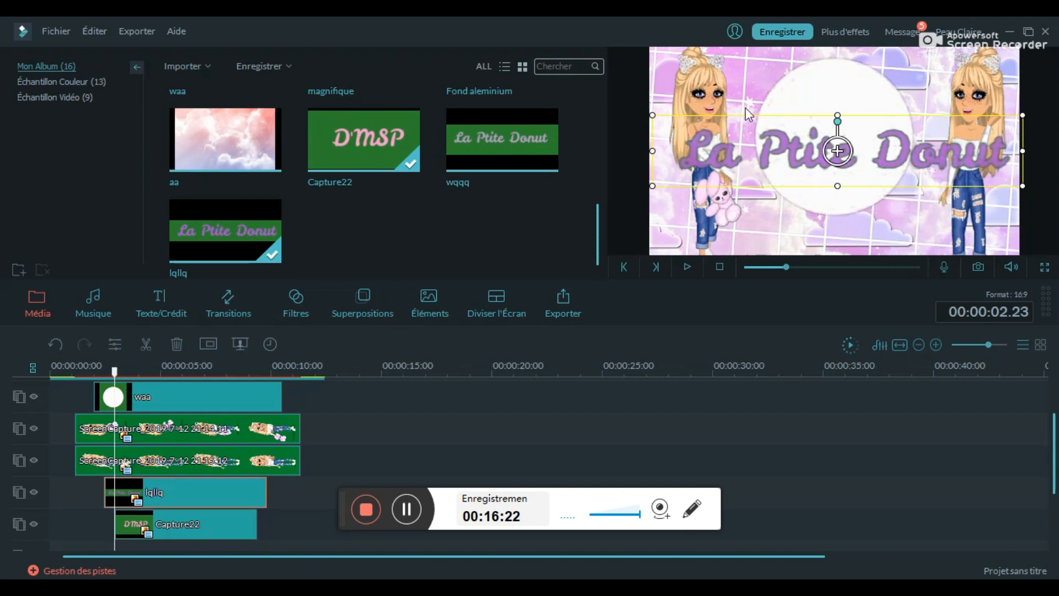
{"action": "left_click_drag", "start_coordinate": [652, 115], "coordinate": [792, 141]}
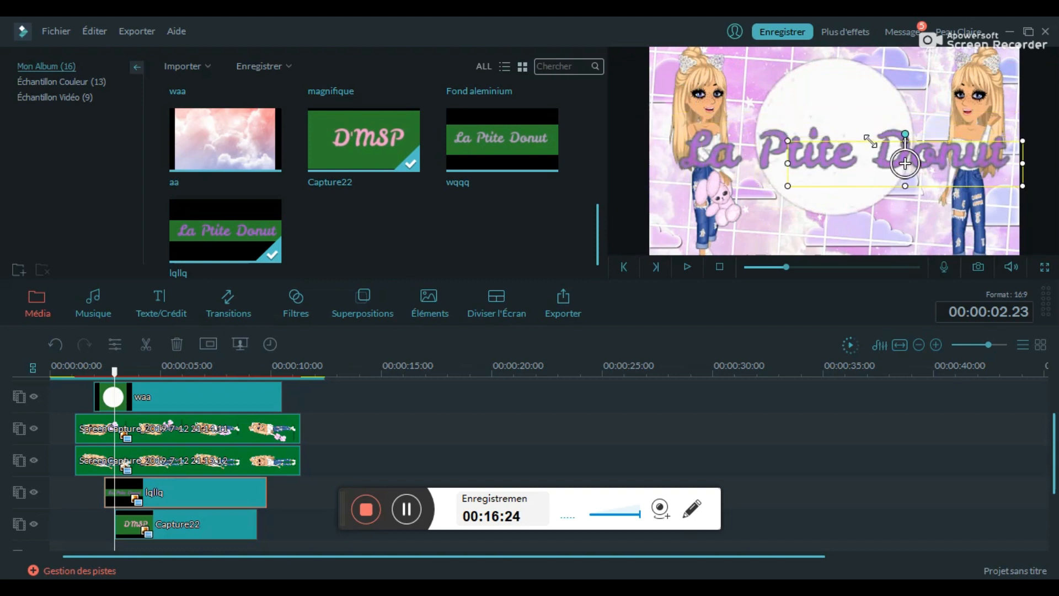
{"action": "left_click_drag", "start_coordinate": [908, 136], "coordinate": [908, 117]}
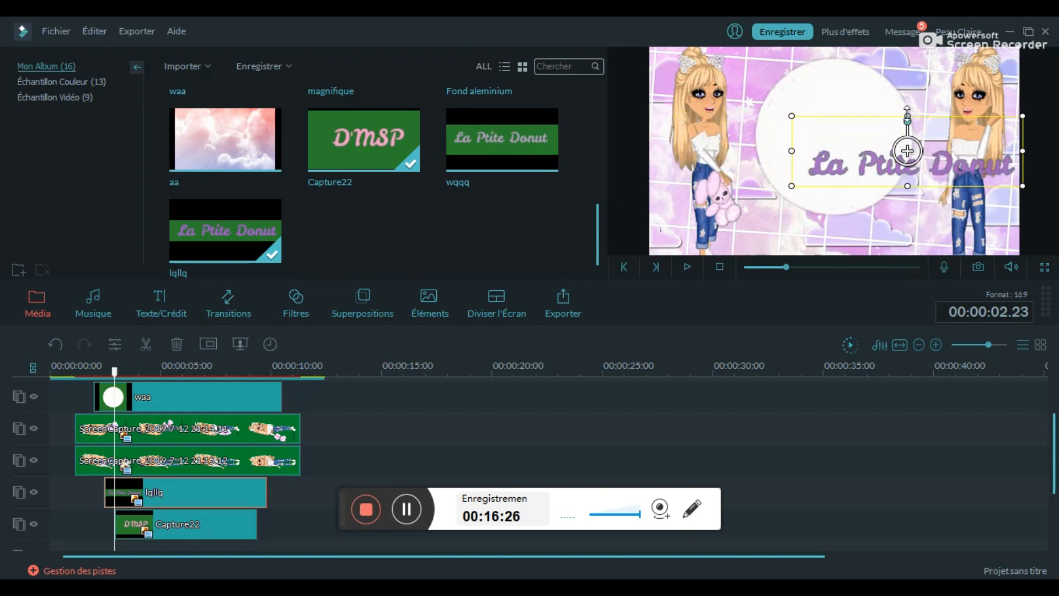
{"action": "left_click_drag", "start_coordinate": [792, 186], "coordinate": [859, 166]}
{"action": "left_click_drag", "start_coordinate": [953, 149], "coordinate": [852, 142]}
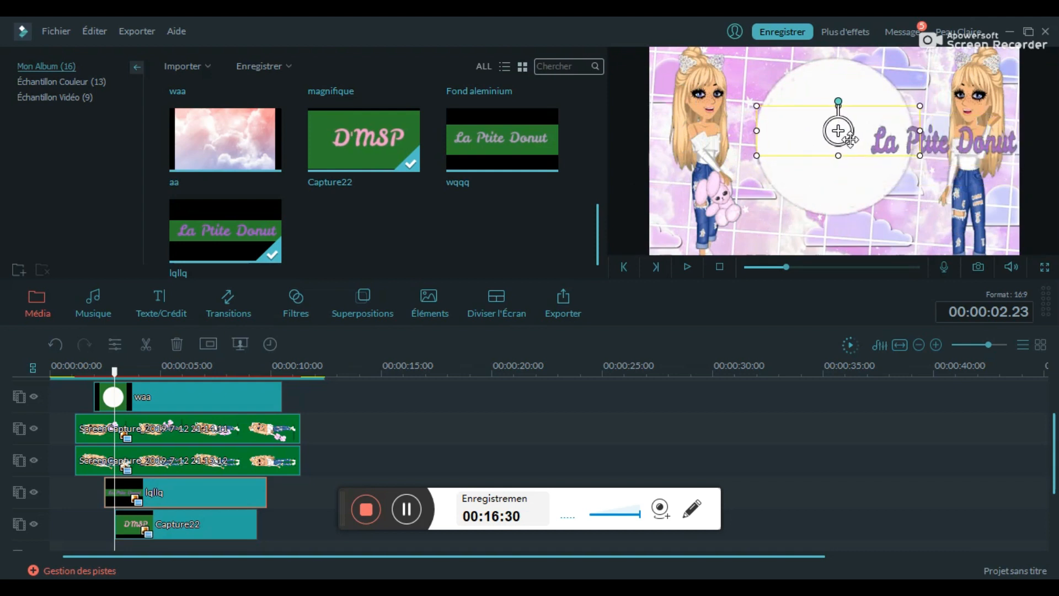
- Play a short preview up to 00:00:03.22 and raise the "La Ptite Donut" title into the circle's upper half
{"action": "left_click", "coordinate": [687, 266]}
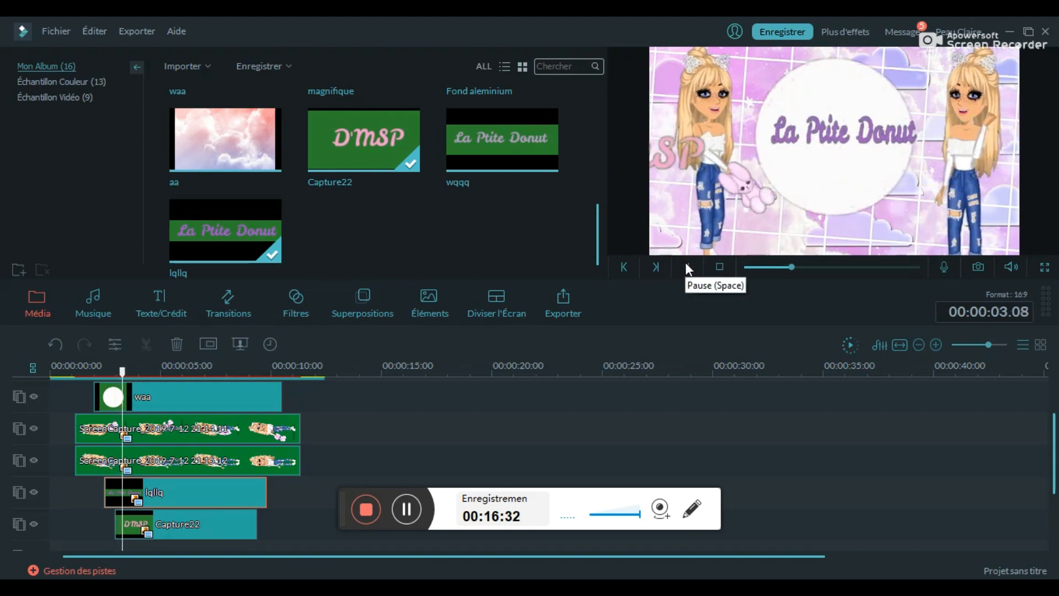
{"action": "left_click", "coordinate": [687, 267]}
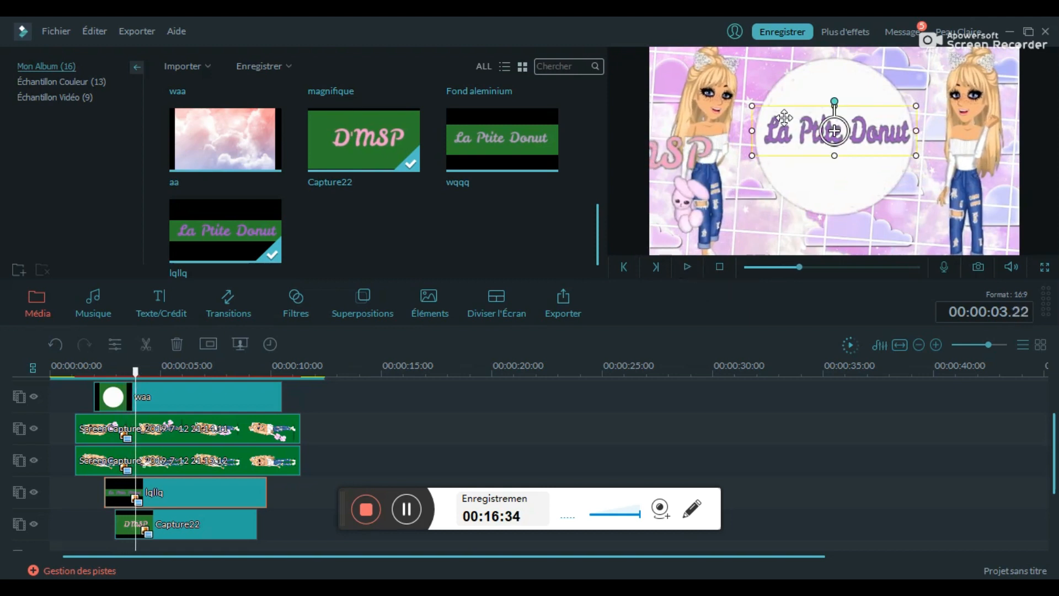
{"action": "left_click_drag", "start_coordinate": [805, 135], "coordinate": [805, 120]}
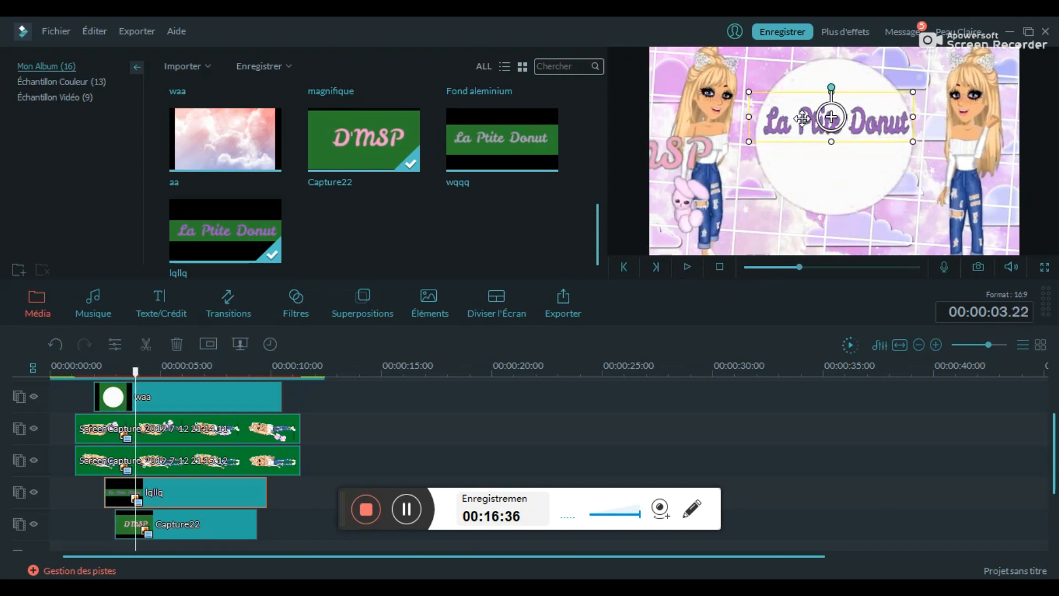
- Adjust the white circle's position and place the "D'MSP" title inside it, just below "La Ptite Donut"
{"action": "left_click", "coordinate": [808, 189]}
{"action": "left_click_drag", "start_coordinate": [809, 189], "coordinate": [811, 199]}
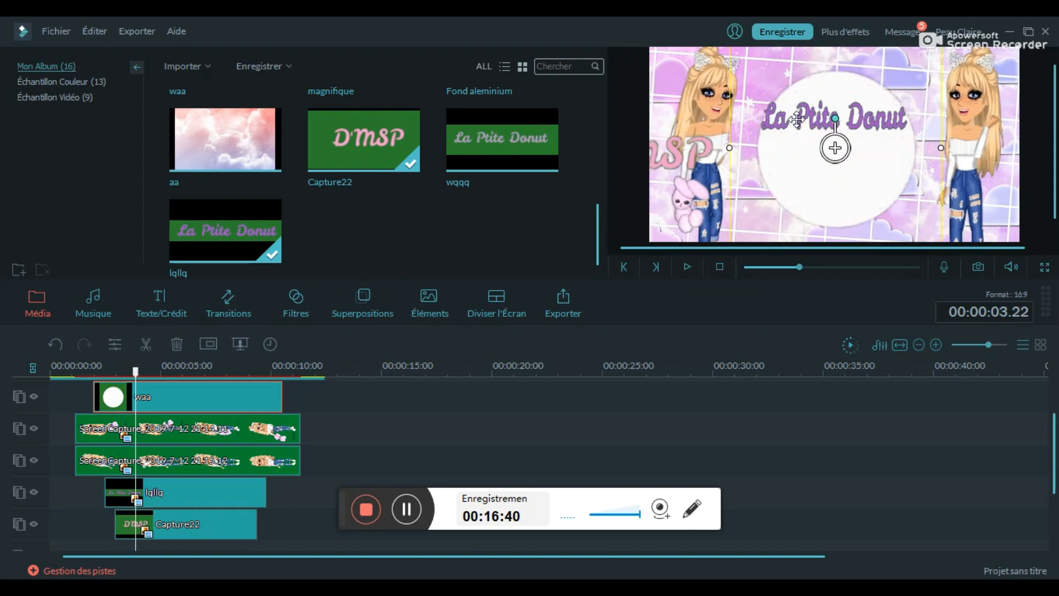
{"action": "left_click_drag", "start_coordinate": [819, 190], "coordinate": [819, 166]}
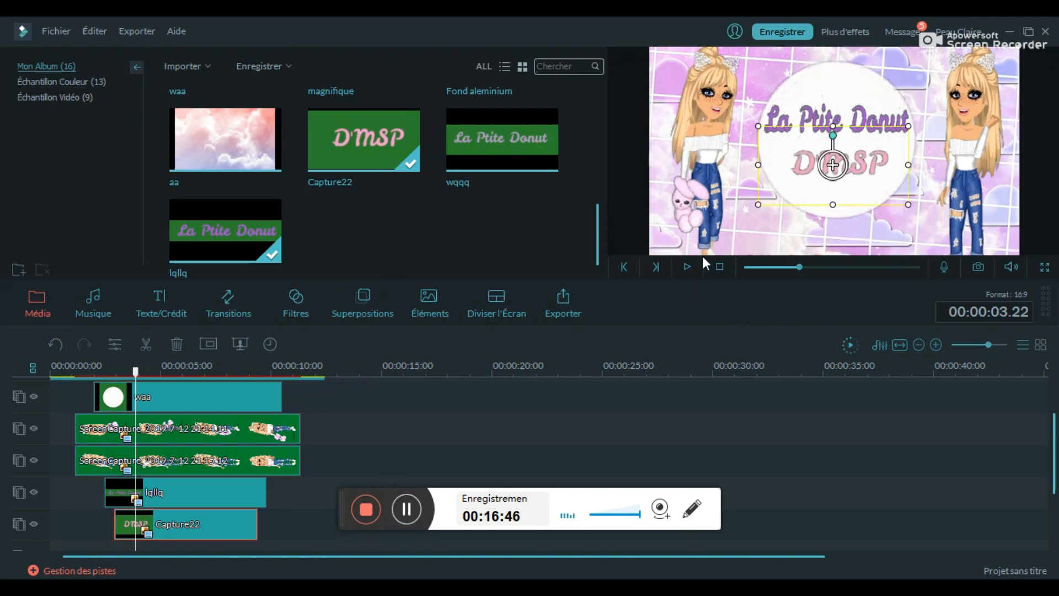
- Play back the intro to examine how the titles, circle and avatars enter and leave
{"action": "left_click", "coordinate": [689, 266]}
{"action": "left_click", "coordinate": [690, 268]}
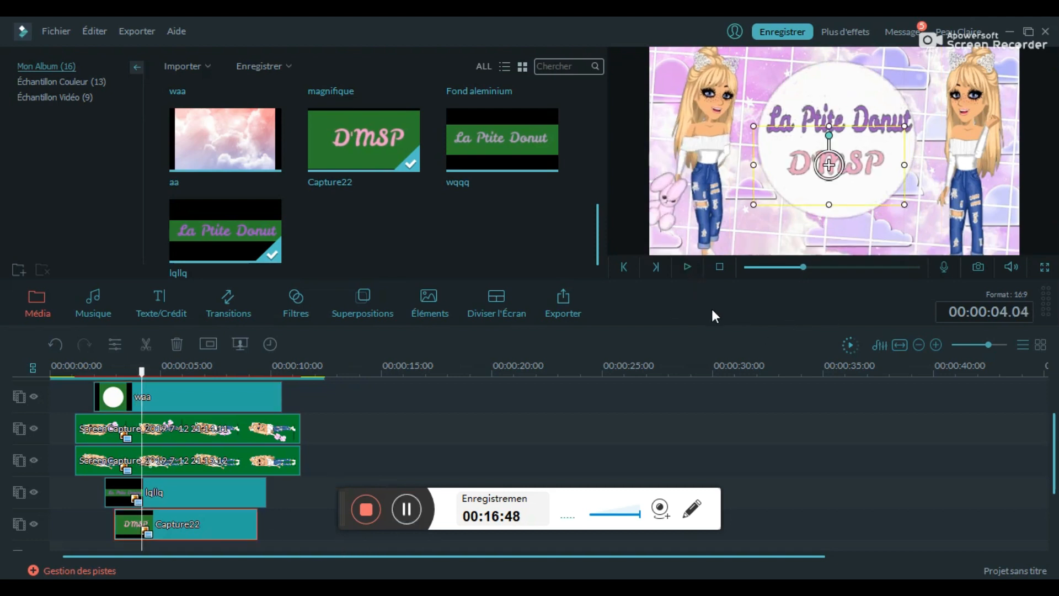
{"action": "left_click", "coordinate": [688, 266]}
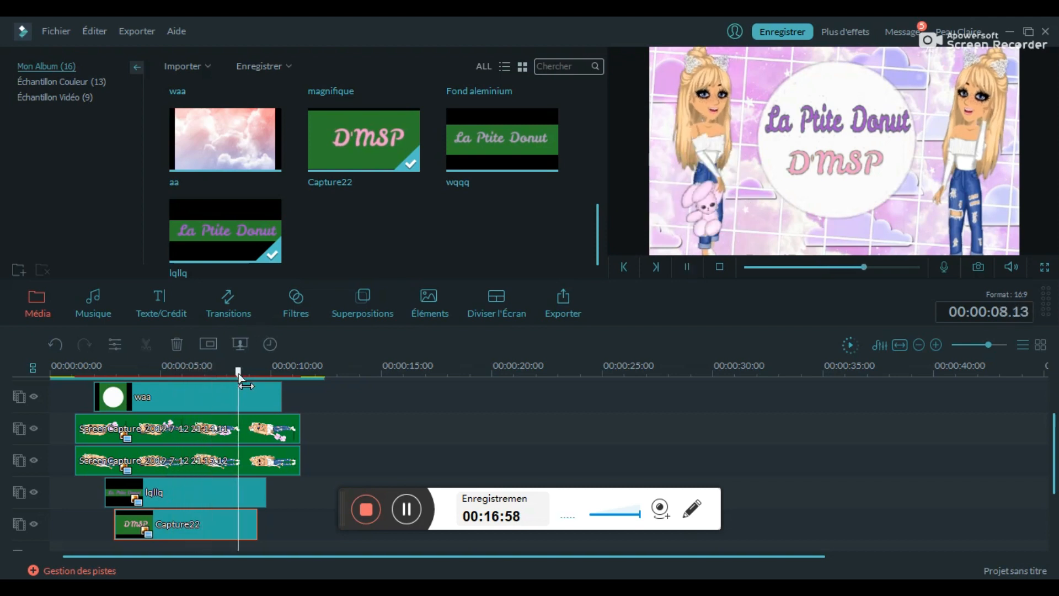
{"action": "left_click", "coordinate": [278, 482]}
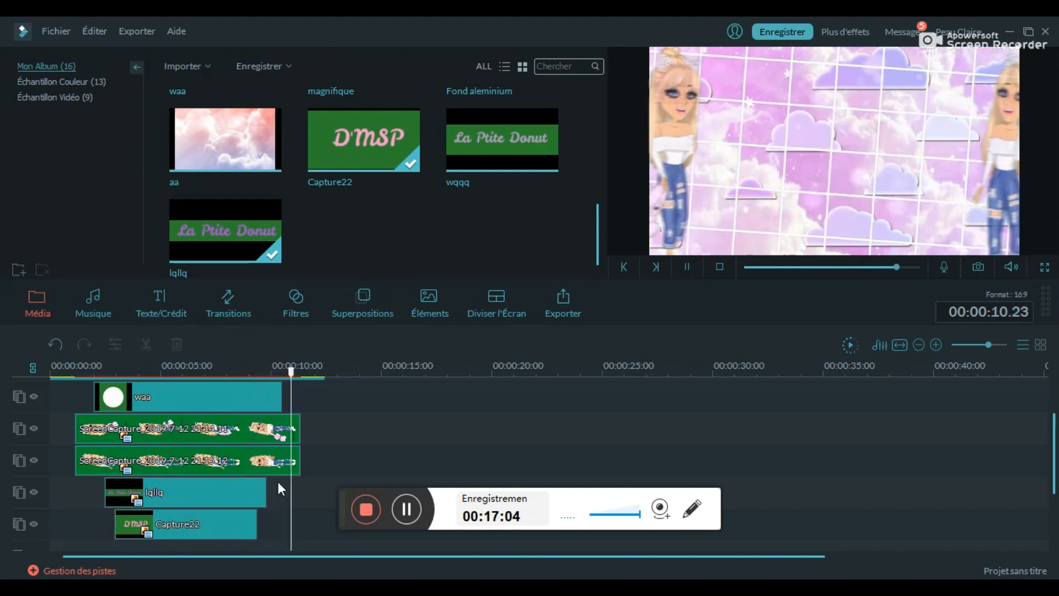
{"action": "left_click", "coordinate": [689, 264]}
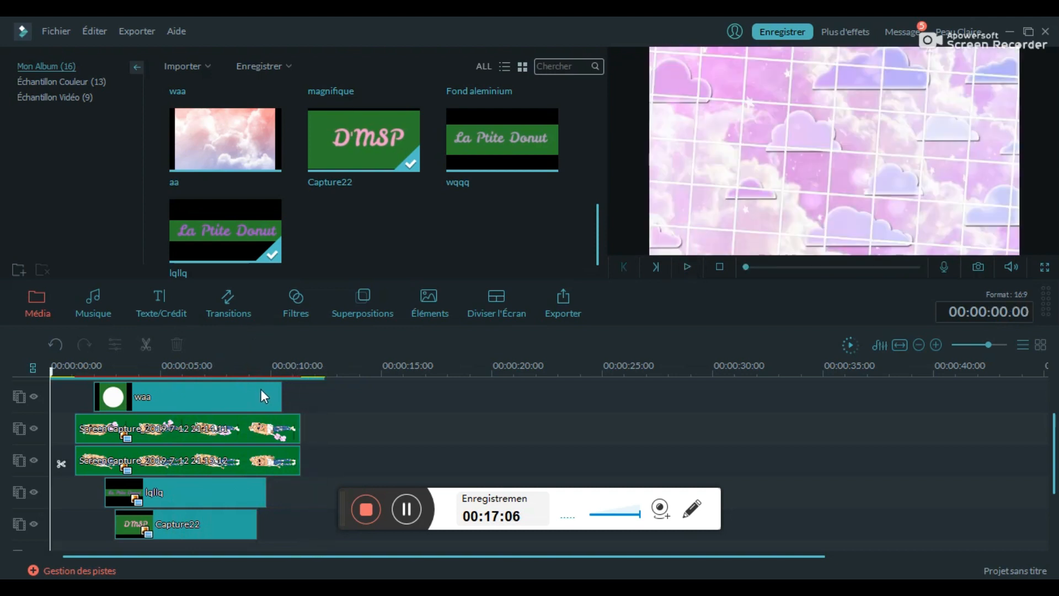
- Apply the Up Down 2 motion effect to the waa circle clip and close the effects list
{"action": "double_click", "coordinate": [263, 391]}
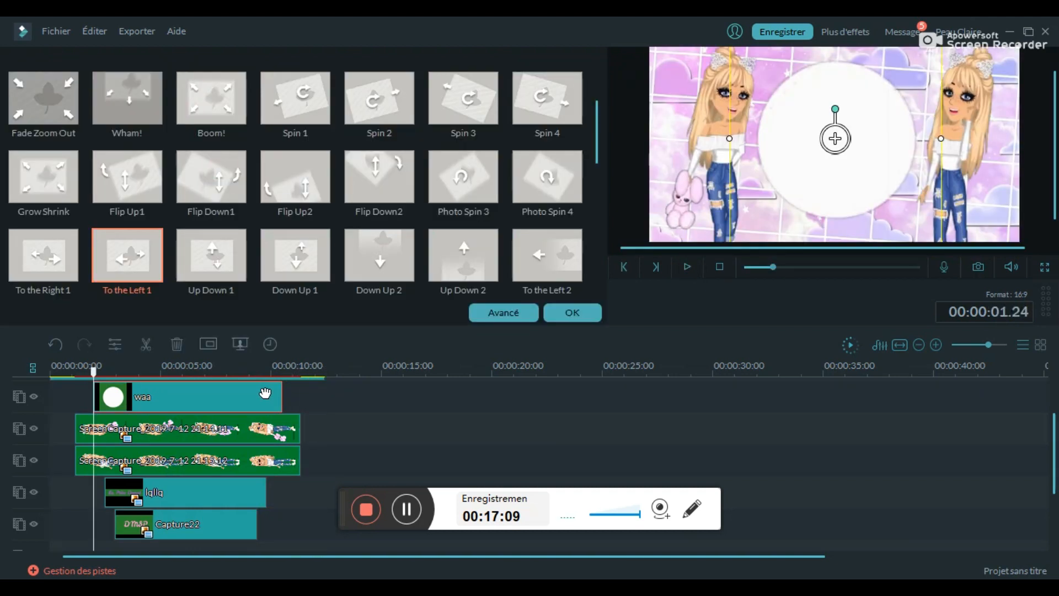
{"action": "left_click", "coordinate": [457, 268]}
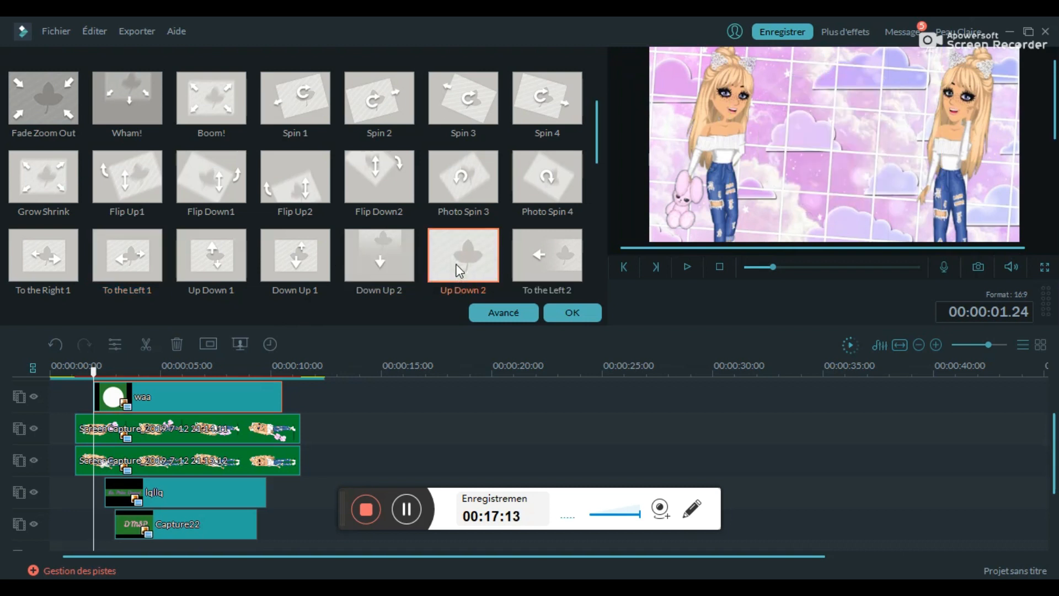
{"action": "left_click", "coordinate": [590, 313]}
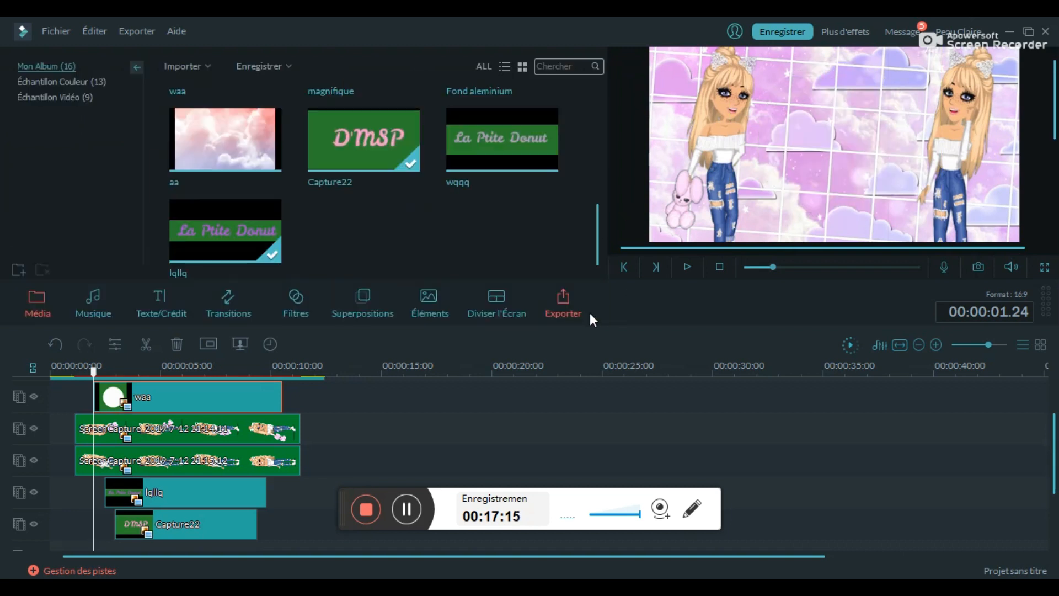
- Enlarge the white circle slightly, recentre it behind both titles, and preview the rest of the intro
{"action": "left_click", "coordinate": [687, 265]}
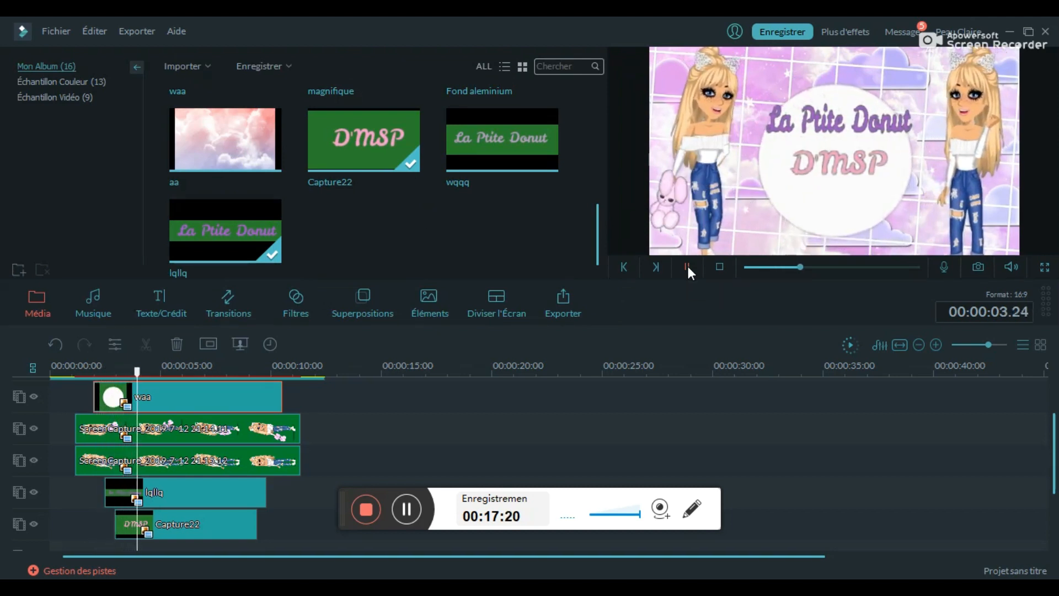
{"action": "left_click", "coordinate": [687, 265]}
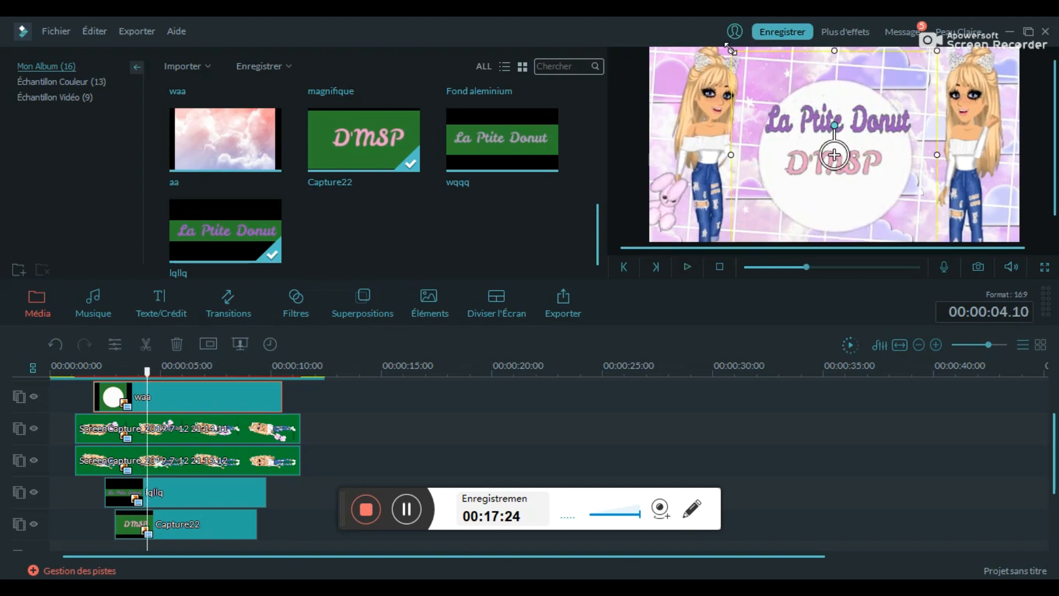
{"action": "left_click_drag", "start_coordinate": [731, 50], "coordinate": [715, 41]}
{"action": "left_click_drag", "start_coordinate": [837, 217], "coordinate": [850, 205]}
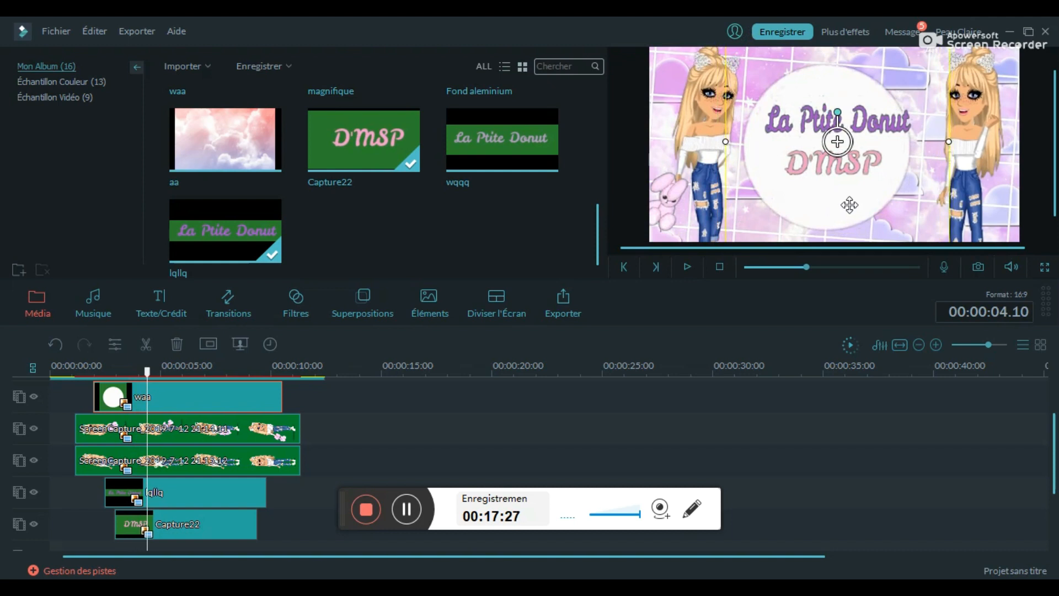
{"action": "left_click", "coordinate": [687, 266]}
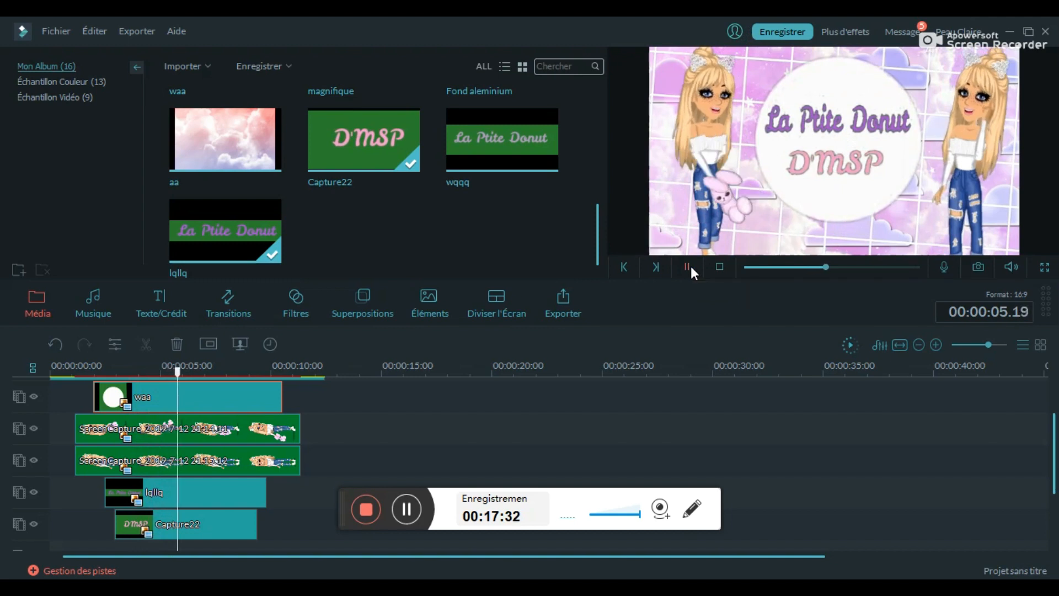
{"action": "left_click_drag", "start_coordinate": [194, 374], "coordinate": [251, 376]}
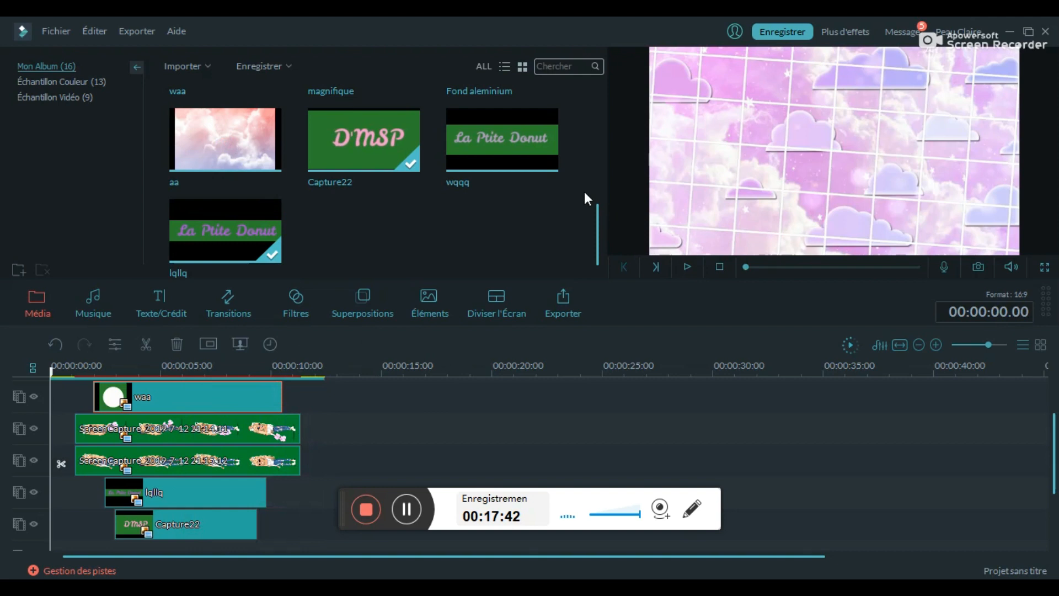
- Add the Fond aleminium image to the main track directly after the magnifique background and preview it
{"action": "left_click_drag", "start_coordinate": [600, 228], "coordinate": [598, 203]}
{"action": "left_click_drag", "start_coordinate": [528, 140], "coordinate": [363, 382]}
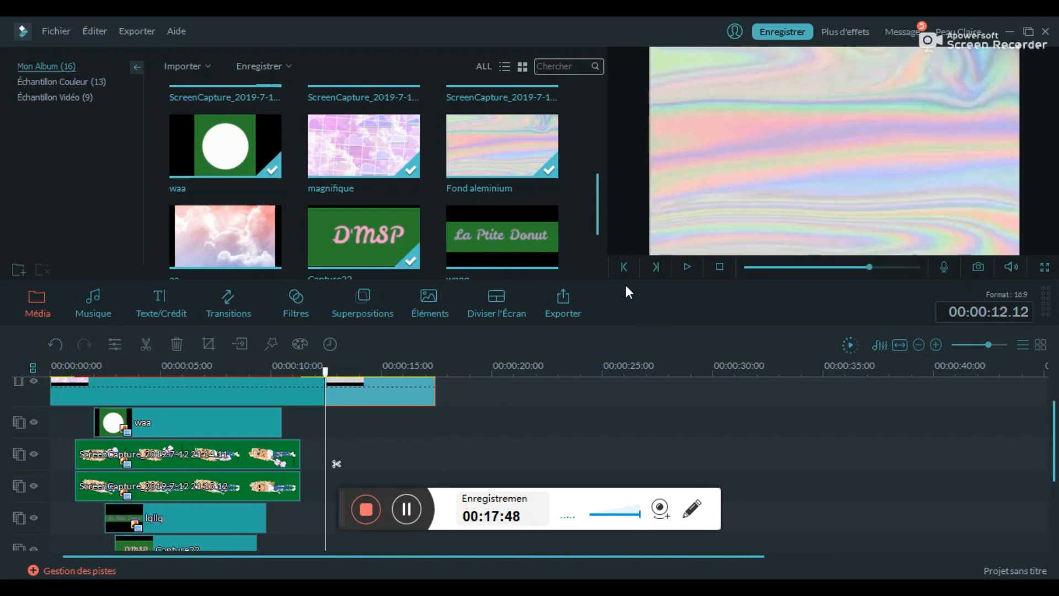
{"action": "left_click", "coordinate": [687, 267]}
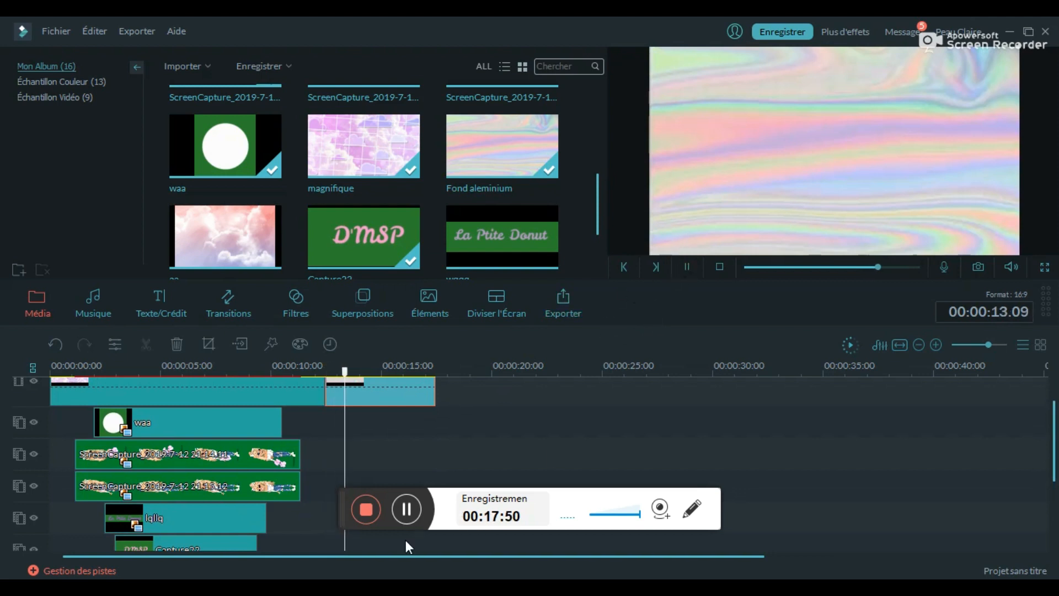
{"action": "left_click", "coordinate": [407, 509]}
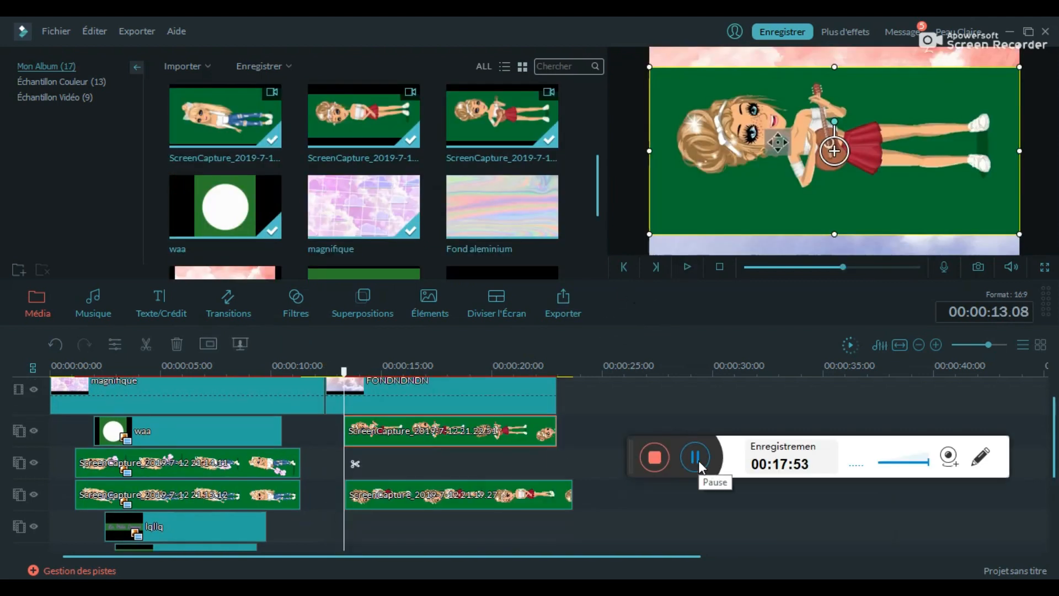
- Move the lower red-skirt avatar clip to the track directly beneath the other one and trim its end to 00:00:22.24
{"action": "left_click", "coordinate": [485, 496]}
{"action": "left_click_drag", "start_coordinate": [486, 497], "coordinate": [484, 468]}
{"action": "left_click_drag", "start_coordinate": [571, 463], "coordinate": [557, 463]}
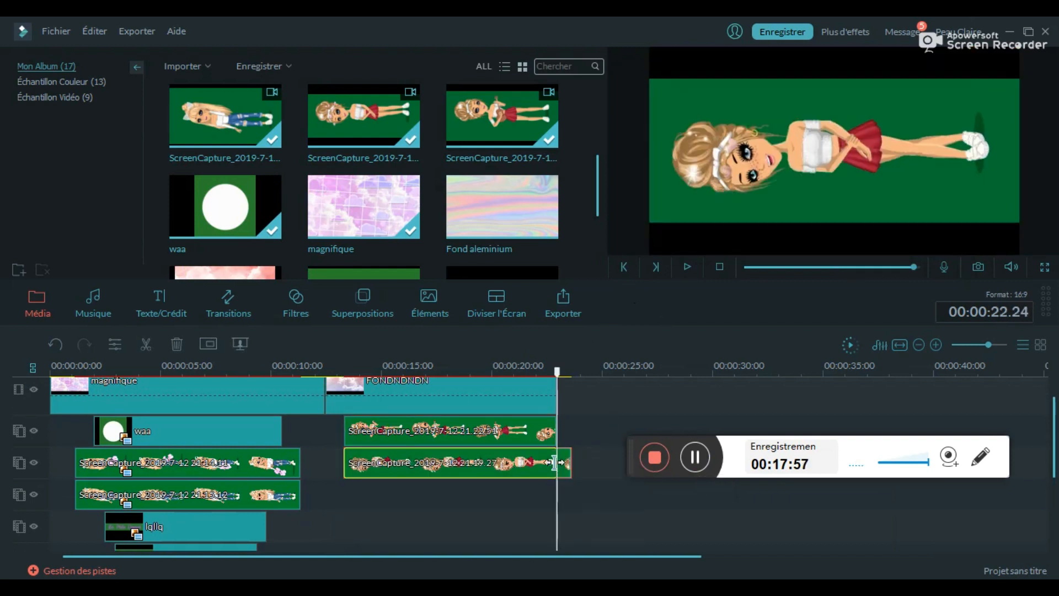
- Extend the end of the FONDNDNDN background clip to 00:00:24.03 and open its photo settings
{"action": "left_click", "coordinate": [557, 393]}
{"action": "left_click_drag", "start_coordinate": [558, 394], "coordinate": [582, 392]}
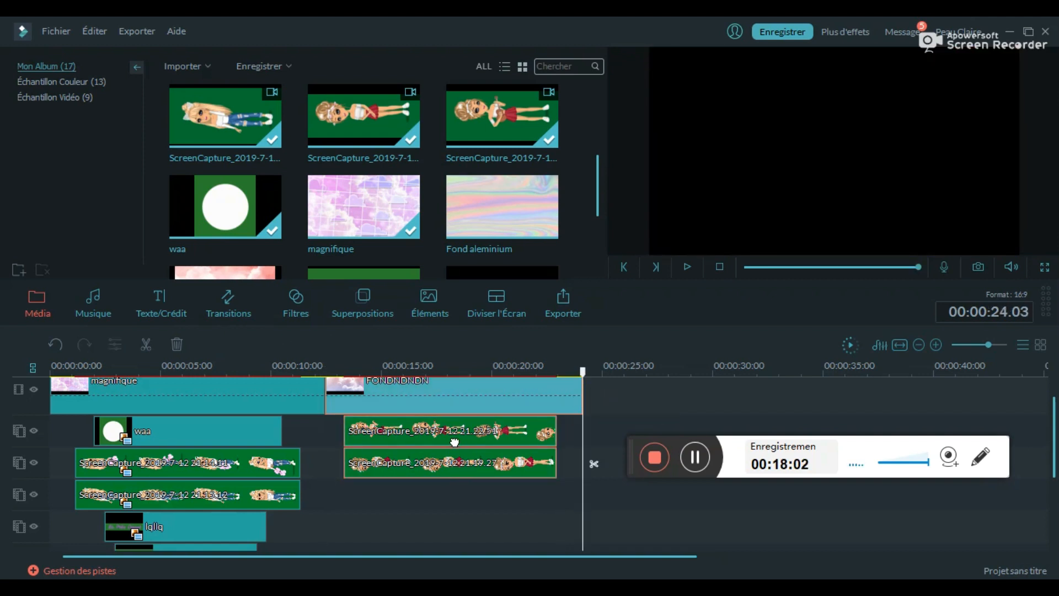
{"action": "left_click", "coordinate": [454, 441]}
{"action": "left_click", "coordinate": [557, 431]}
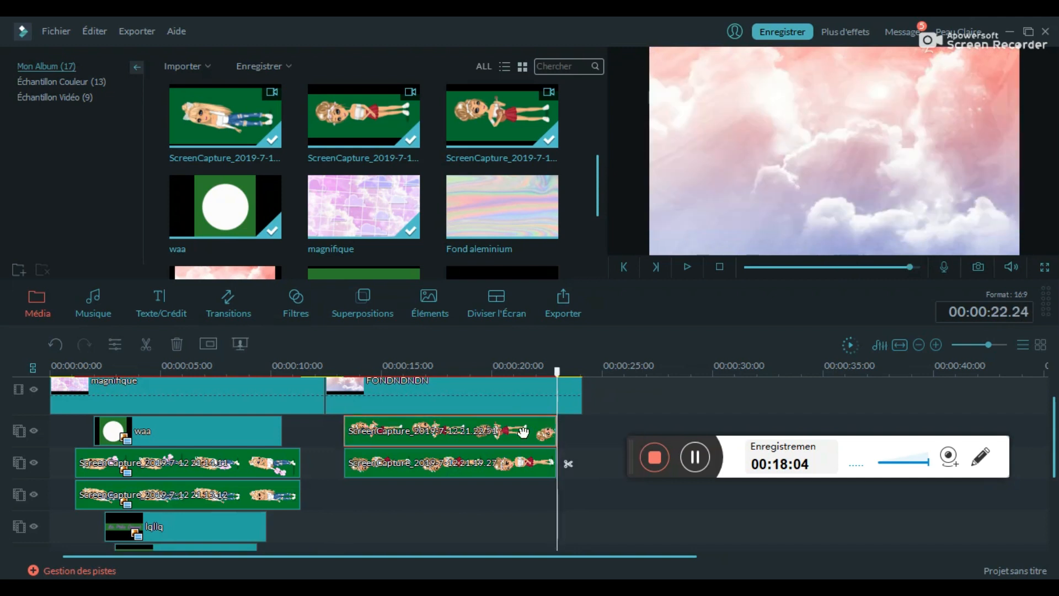
{"action": "double_click", "coordinate": [575, 405]}
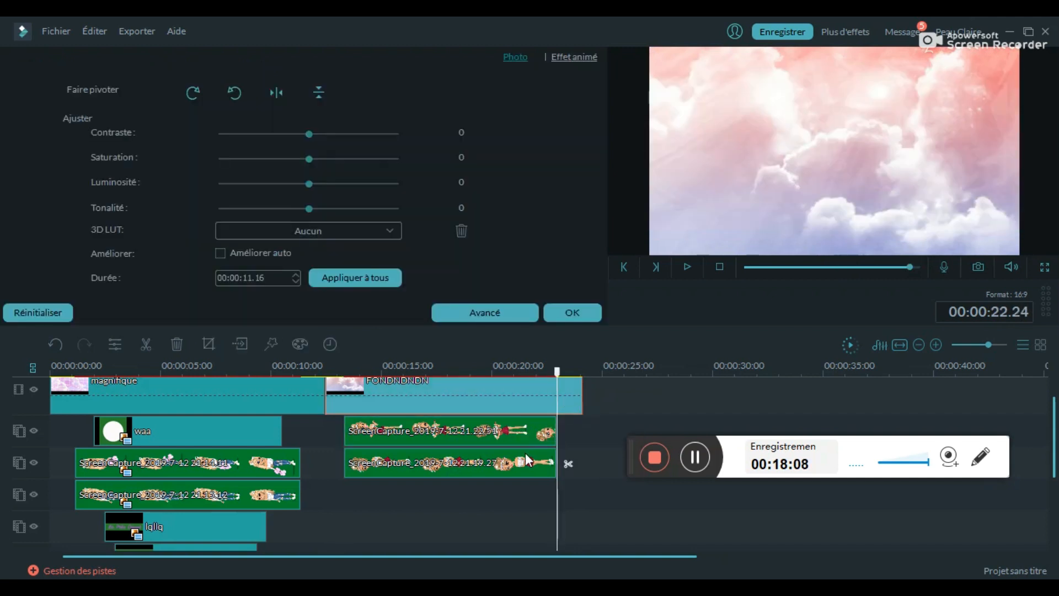
- Close the background's photo settings and apply the green-screen chroma key to the red-skirt avatar clip on the lower track
{"action": "left_click", "coordinate": [527, 458]}
{"action": "left_click", "coordinate": [569, 315]}
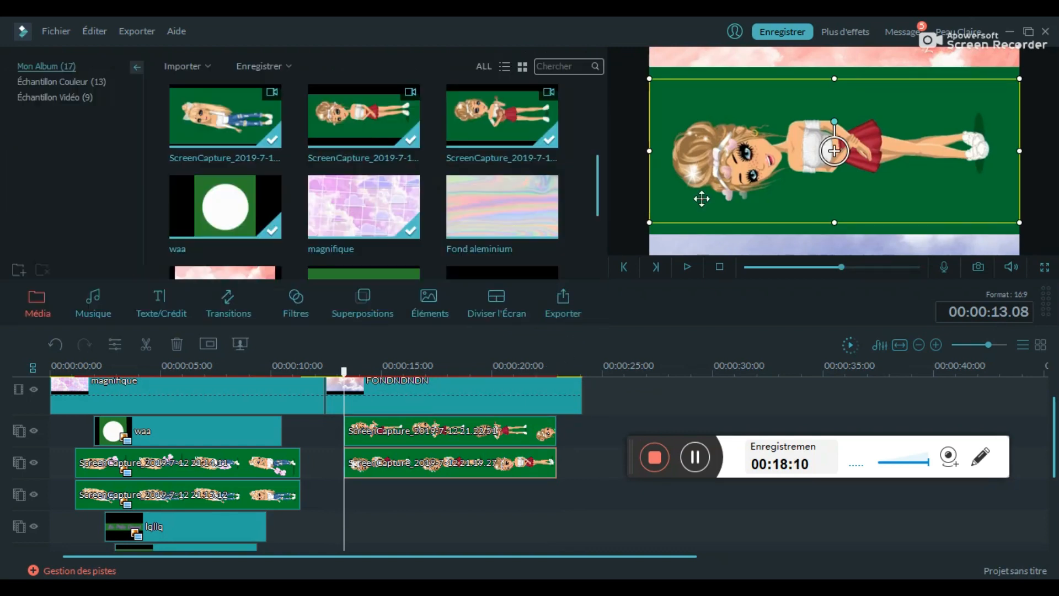
{"action": "left_click", "coordinate": [249, 342]}
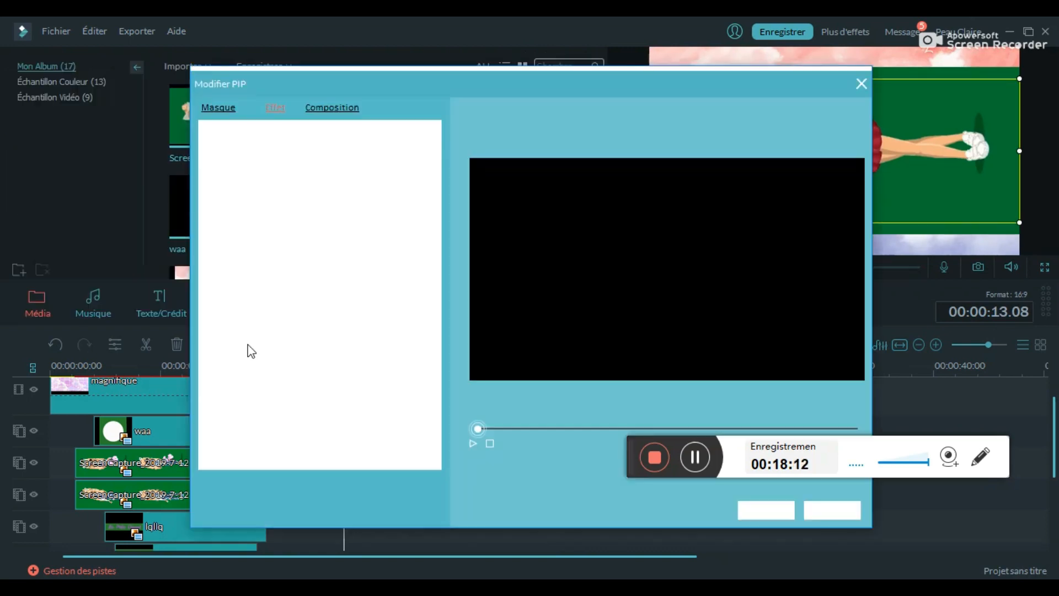
{"action": "left_click", "coordinate": [205, 150]}
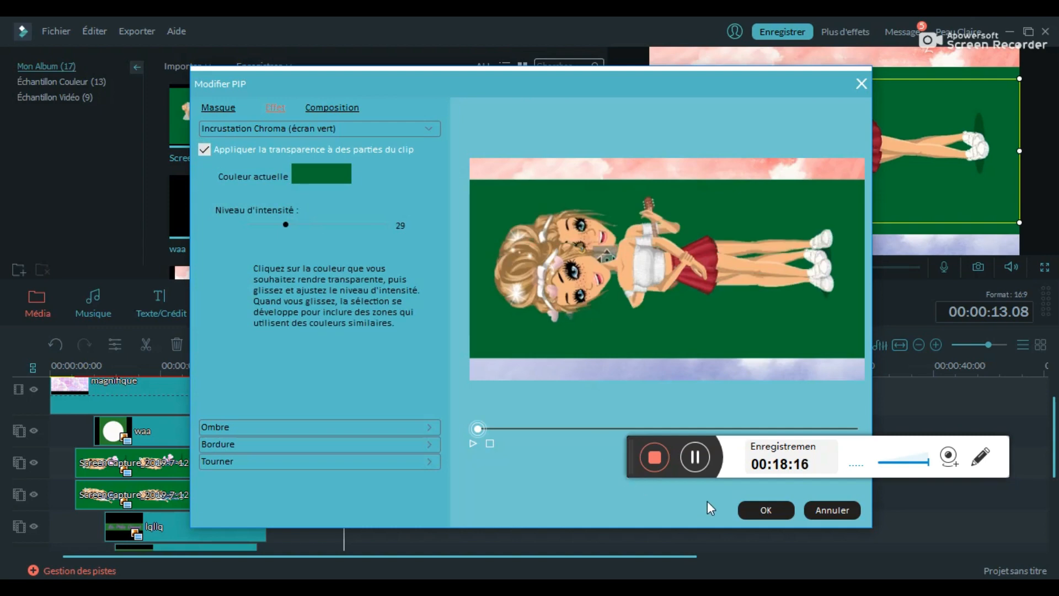
{"action": "left_click", "coordinate": [751, 509]}
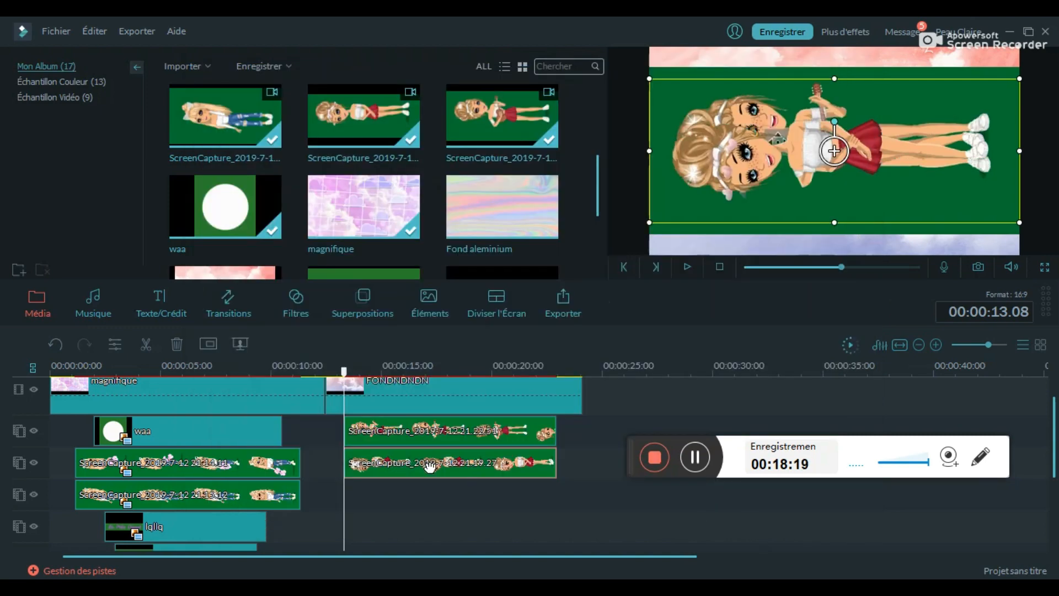
- Open the green-screen chroma key settings for the guitar avatar clip on the upper track
{"action": "double_click", "coordinate": [417, 445]}
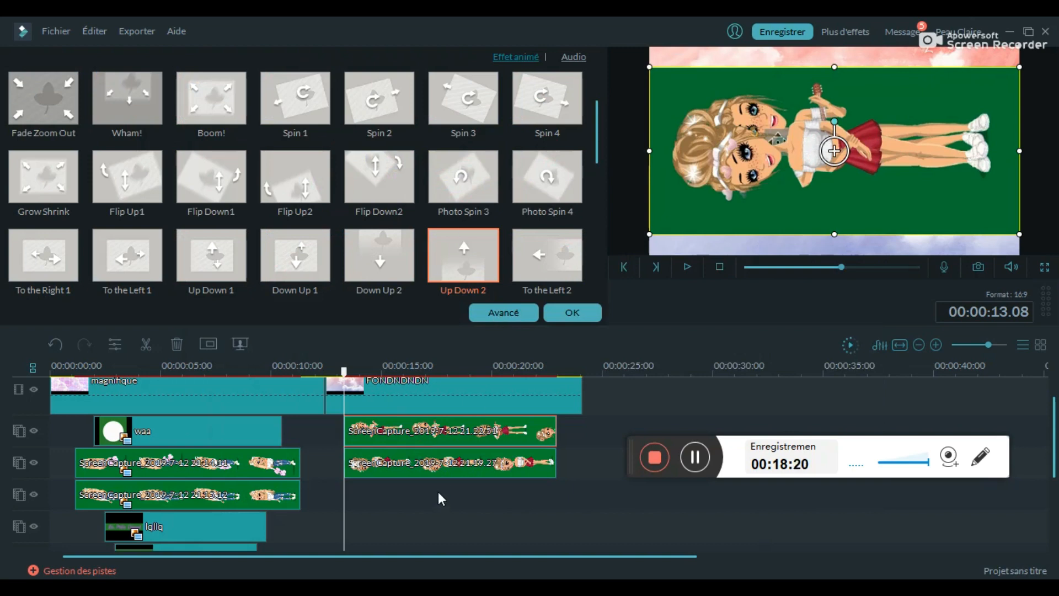
{"action": "left_click", "coordinate": [240, 344]}
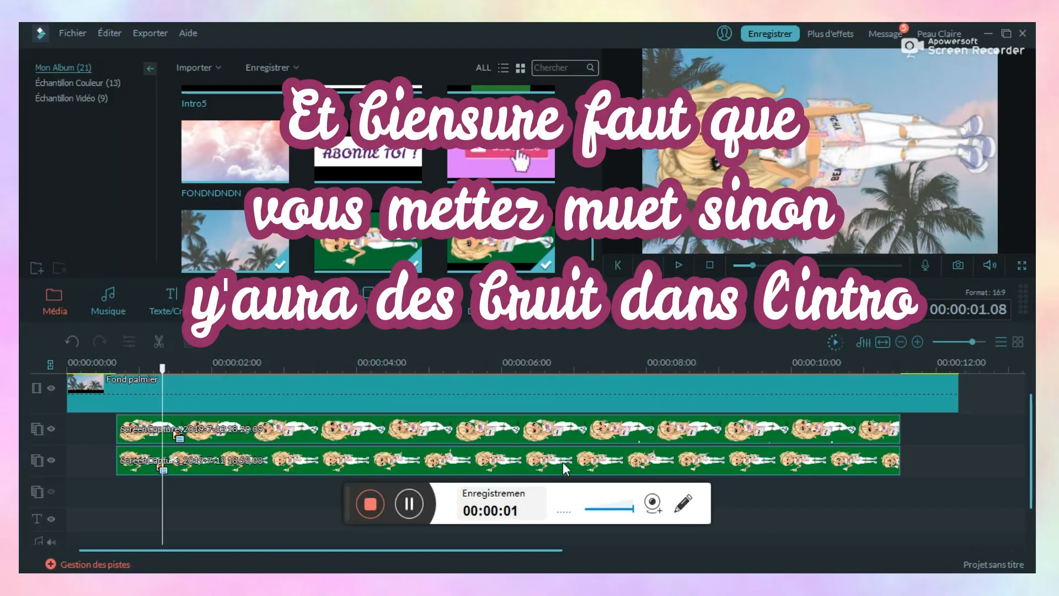
- Mute the upper avatar clip in the Fond palmier project
{"action": "left_click", "coordinate": [506, 428]}
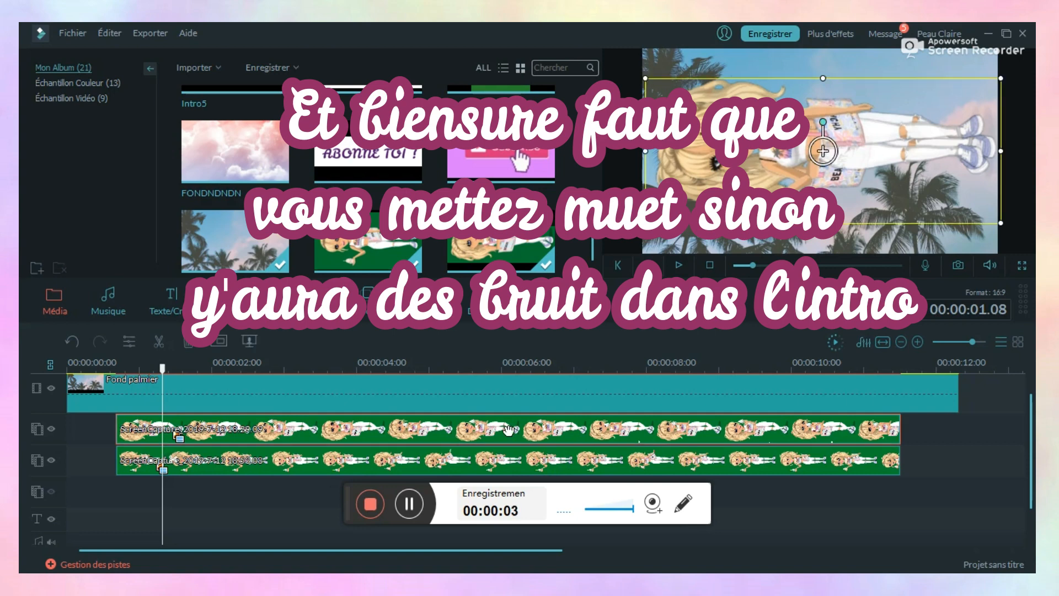
{"action": "right_click", "coordinate": [507, 430]}
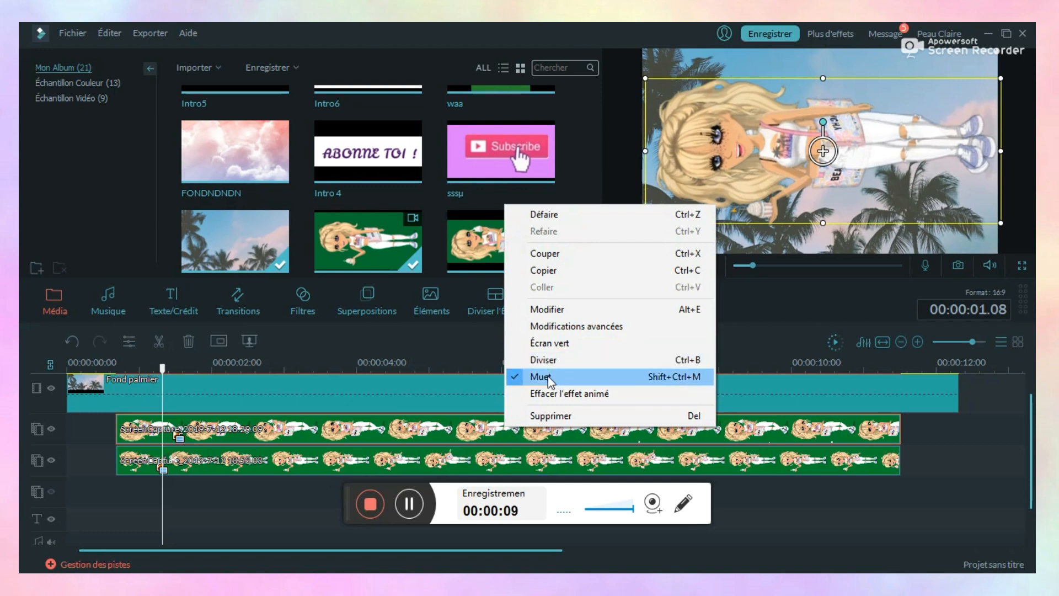
{"action": "left_click", "coordinate": [549, 376]}
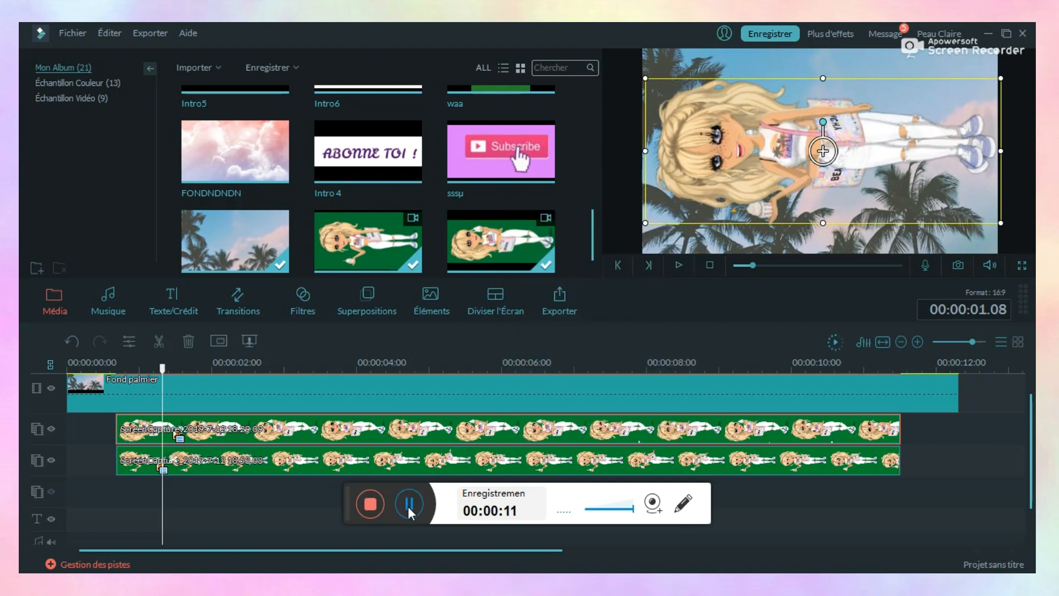
{"action": "left_click", "coordinate": [409, 503]}
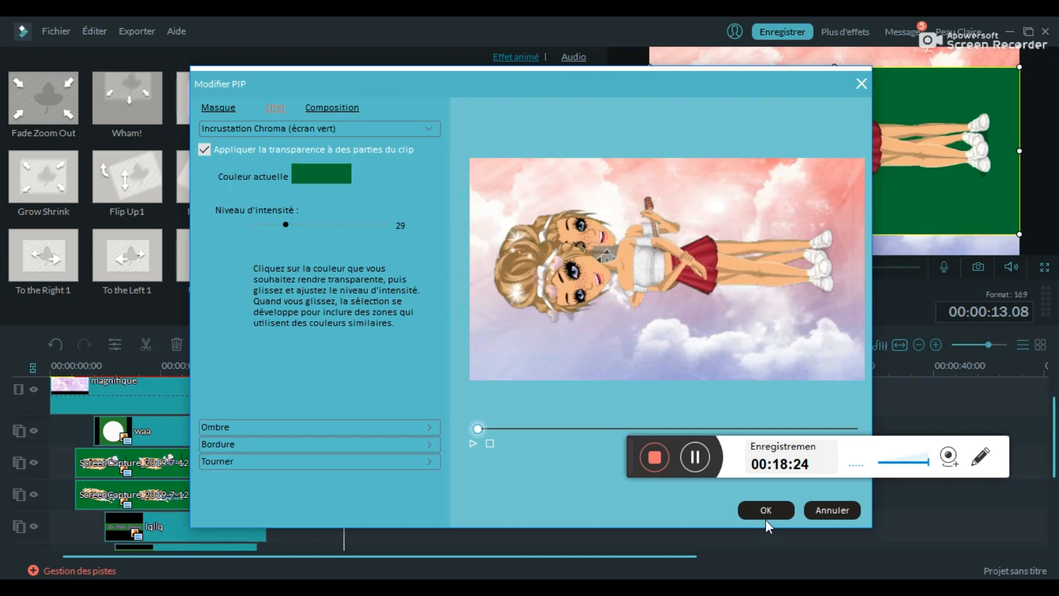
- Confirm the chroma key on the guitar avatar clip and close its animation settings
{"action": "left_click", "coordinate": [766, 514]}
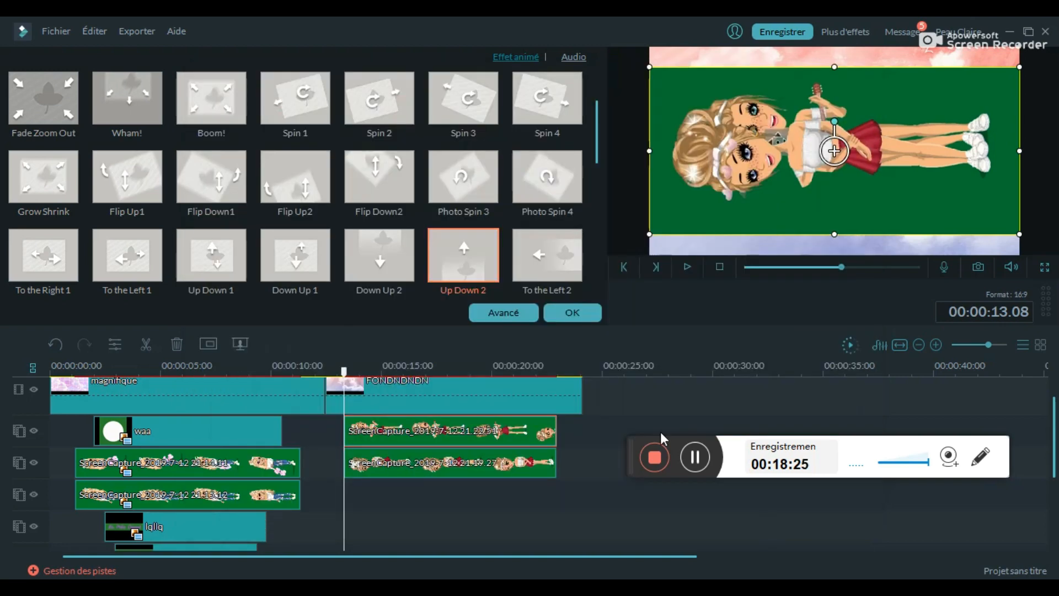
{"action": "left_click", "coordinate": [586, 309]}
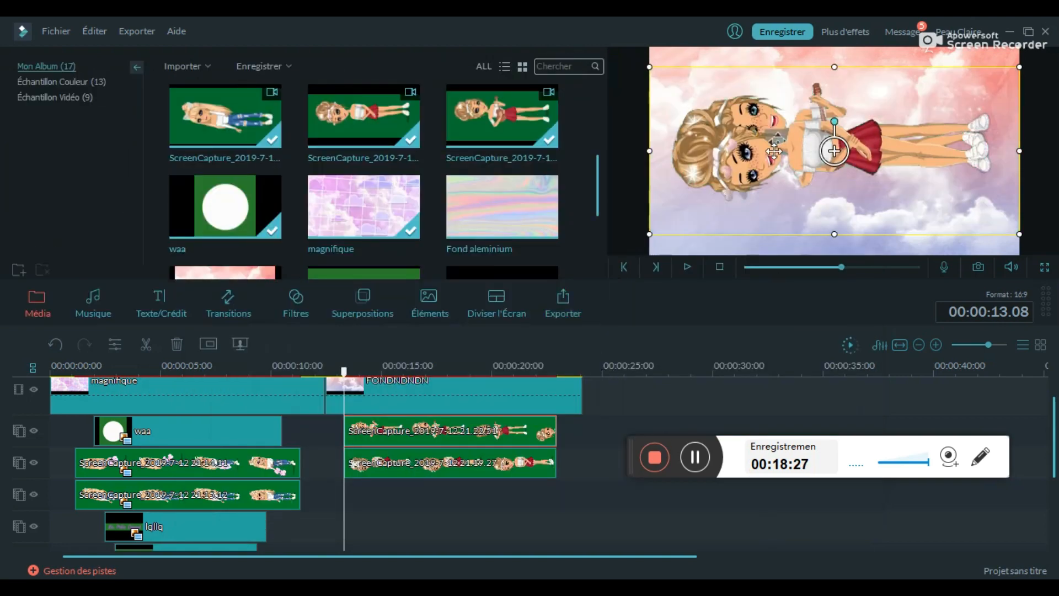
- Try rotating the guitar avatar upright and shifting the other avatar sideways in the preview
{"action": "left_click", "coordinate": [834, 151]}
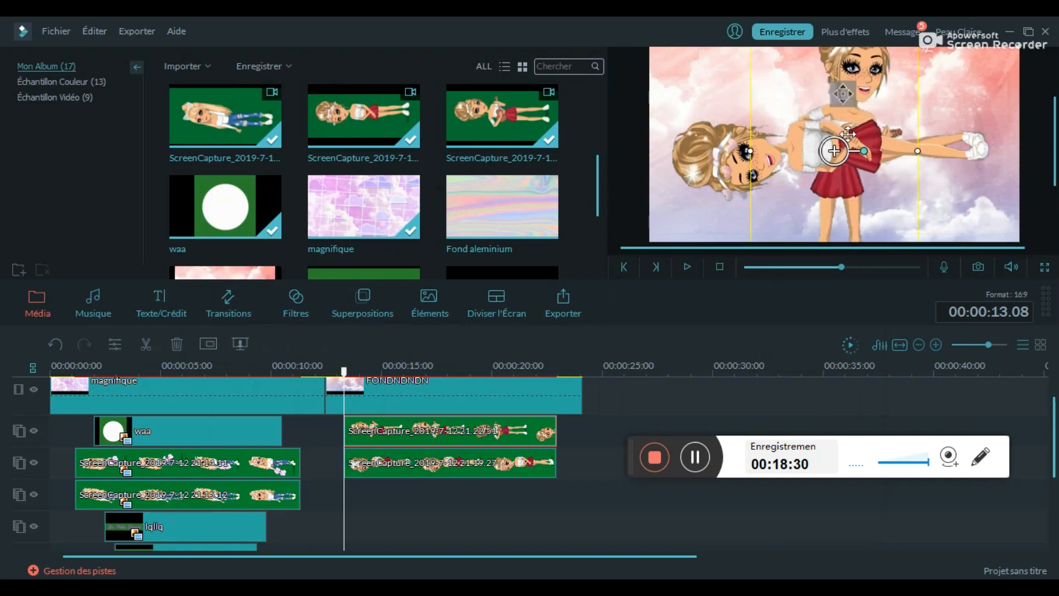
{"action": "left_click", "coordinate": [749, 155]}
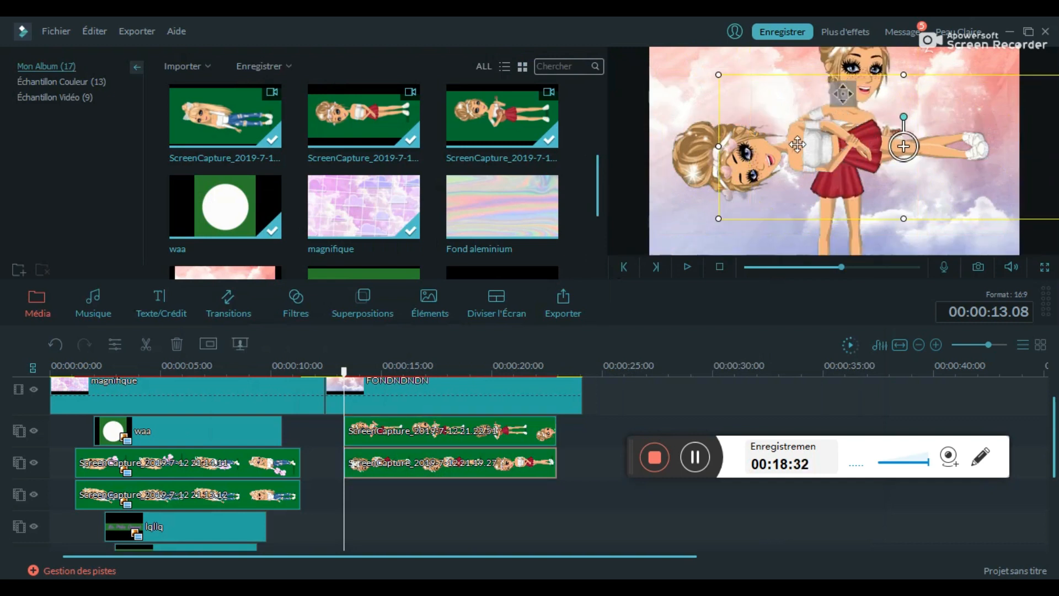
- Apply the To the Left 1 animated effect to the red-skirt avatar clip on the lower track
{"action": "double_click", "coordinate": [374, 461]}
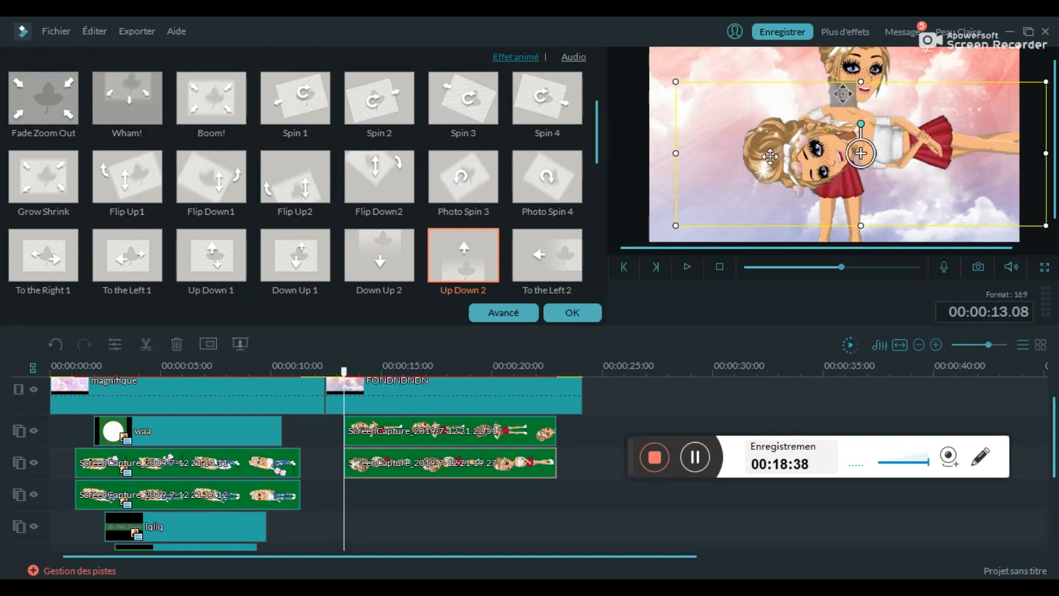
{"action": "left_click", "coordinate": [149, 263]}
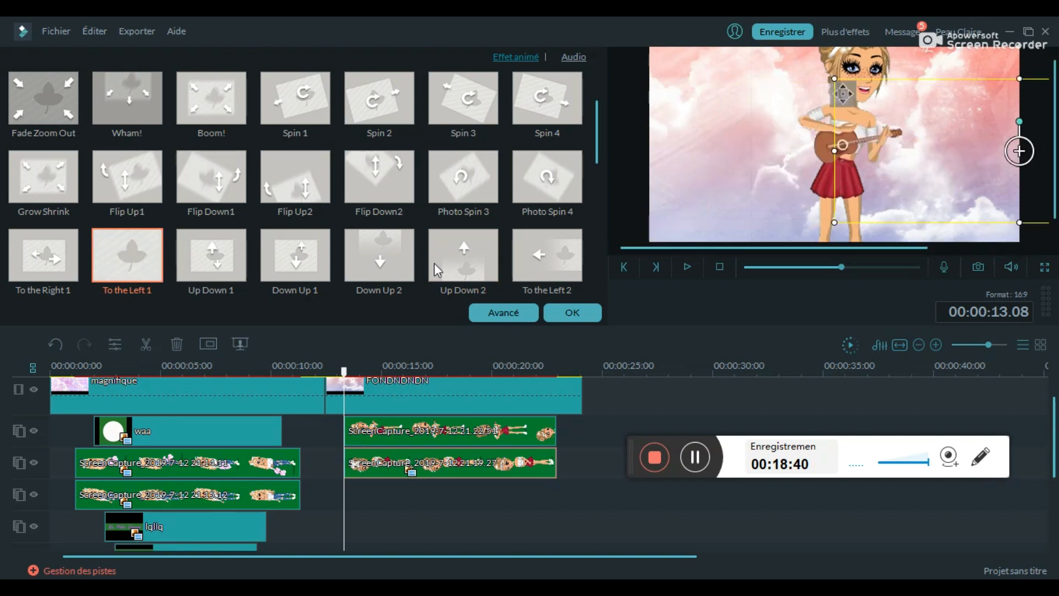
{"action": "left_click", "coordinate": [581, 313]}
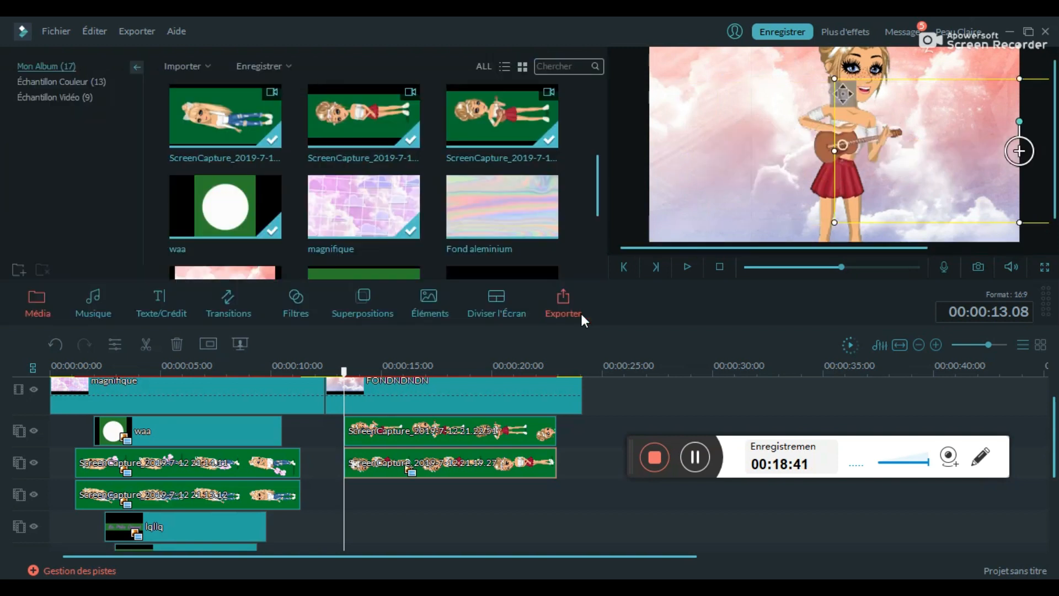
- Apply the To the Right 1 animated effect to the guitar avatar clip on the upper track
{"action": "double_click", "coordinate": [387, 426]}
{"action": "left_click", "coordinate": [16, 247]}
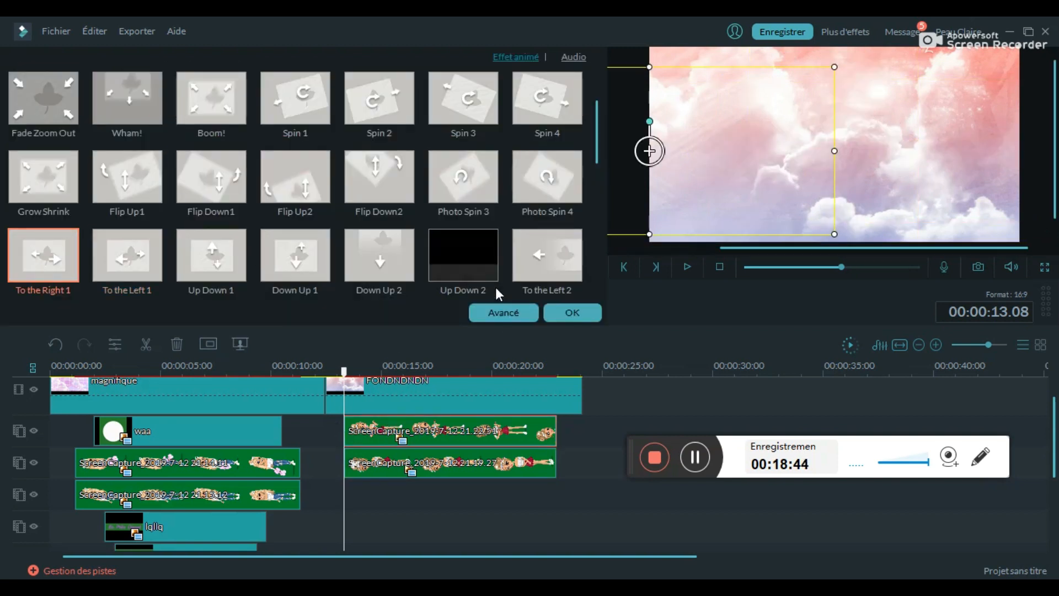
{"action": "left_click", "coordinate": [575, 314]}
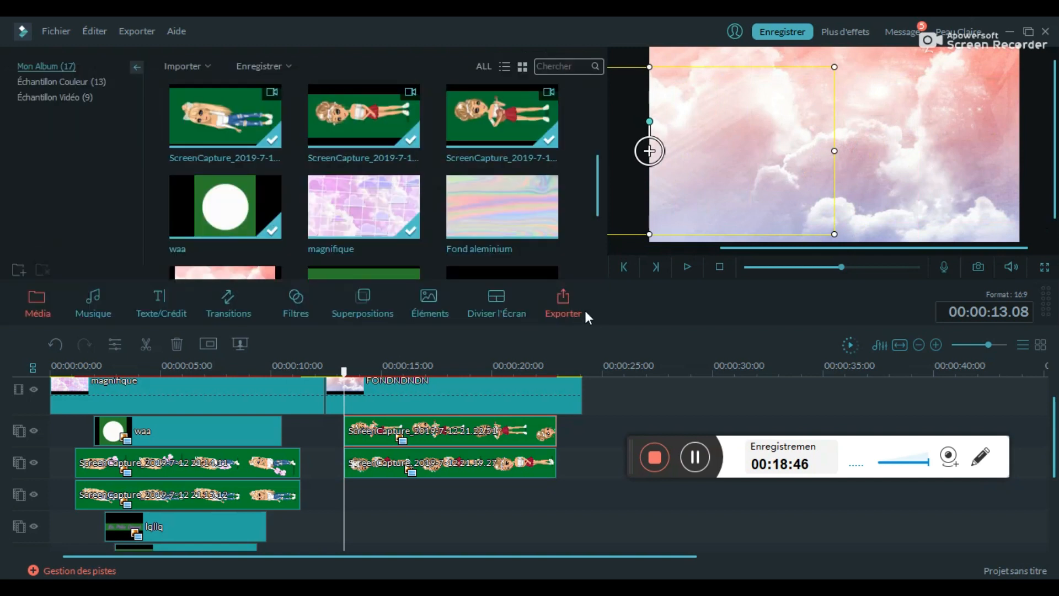
- Play to 00:00:14.00 and rotate both avatars upright, placing the one without a guitar at the frame's lower right
{"action": "left_click", "coordinate": [687, 265]}
{"action": "left_click", "coordinate": [732, 174]}
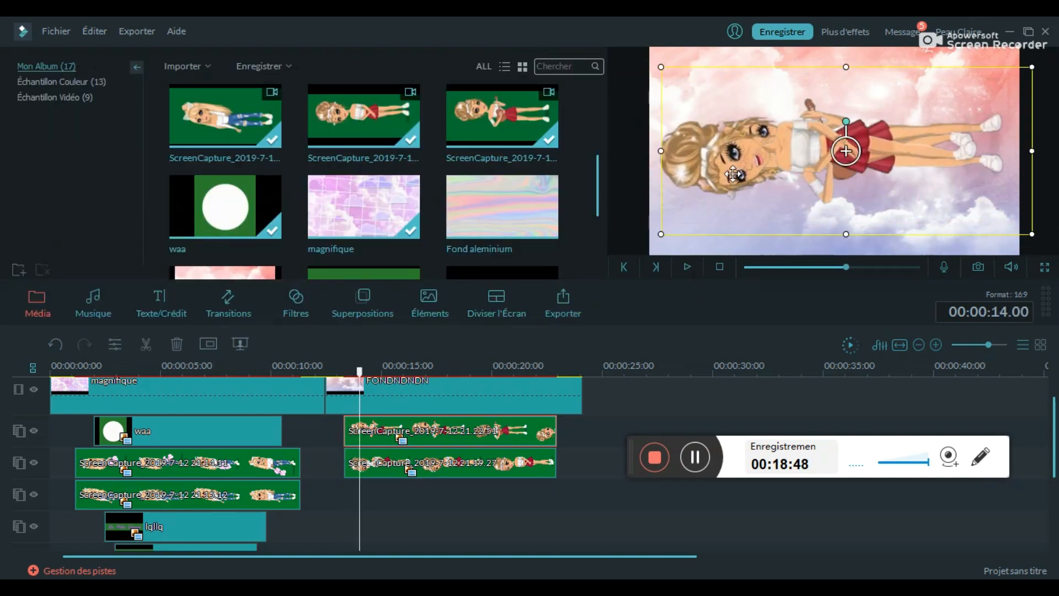
{"action": "left_click_drag", "start_coordinate": [845, 120], "coordinate": [913, 145]}
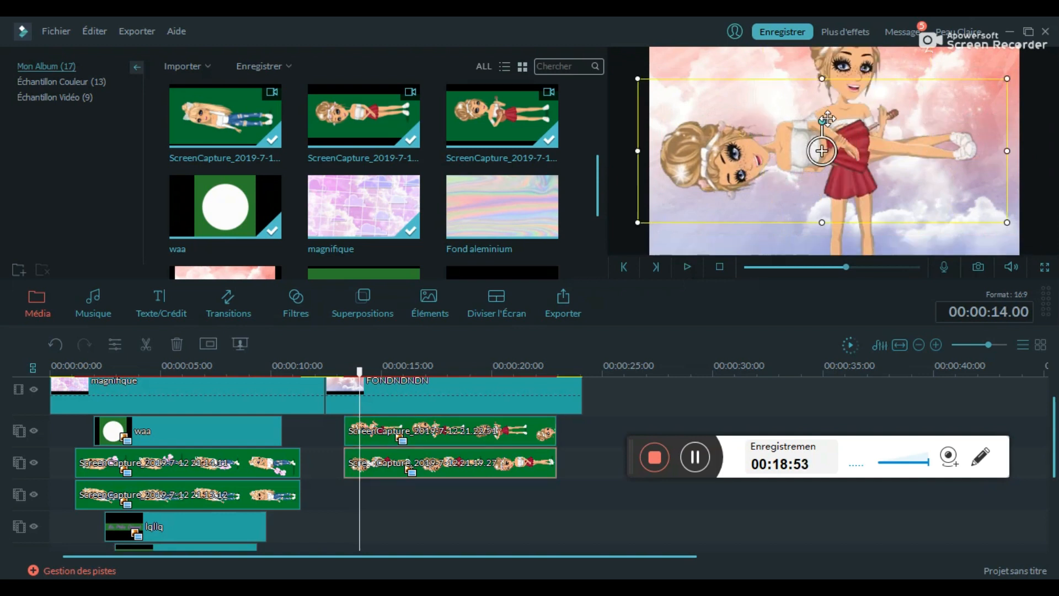
{"action": "left_click_drag", "start_coordinate": [822, 123], "coordinate": [947, 193]}
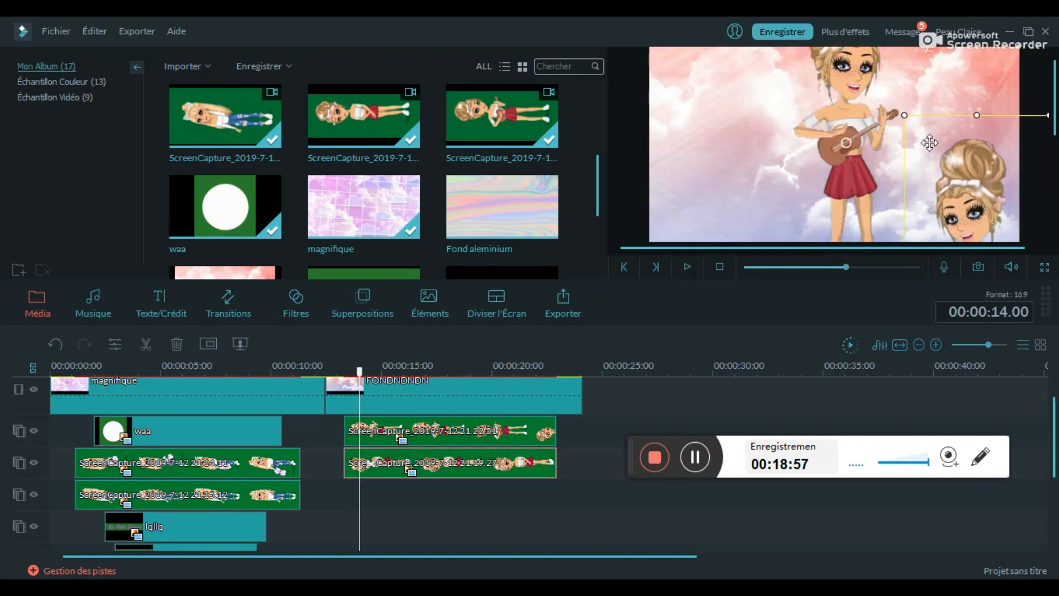
- Shrink the avatar without a guitar and fit it upright along the right edge of the video frame
{"action": "left_click_drag", "start_coordinate": [905, 116], "coordinate": [937, 197]}
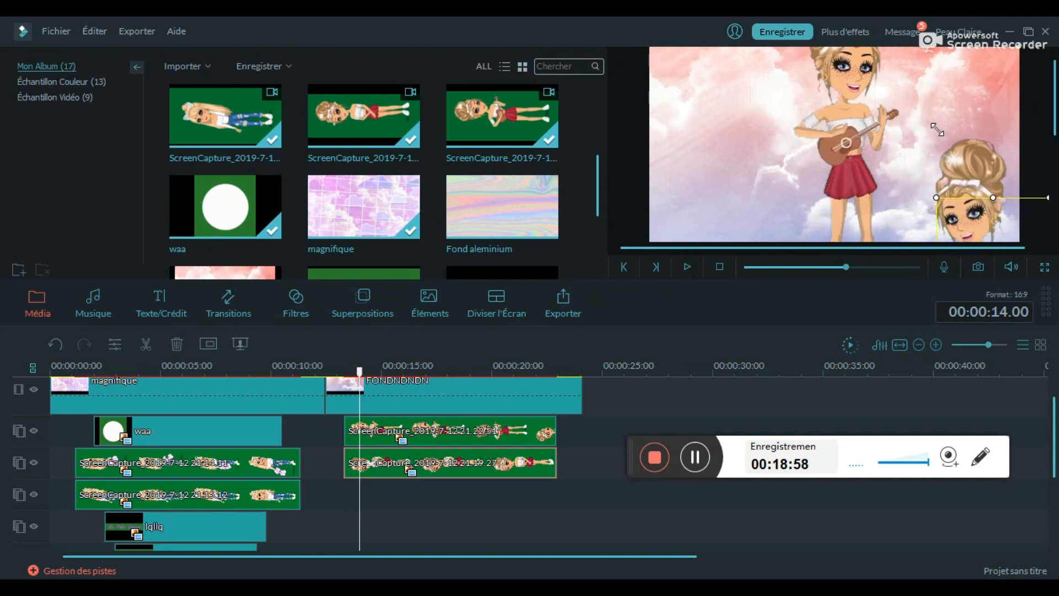
{"action": "left_click_drag", "start_coordinate": [998, 231], "coordinate": [944, 90]}
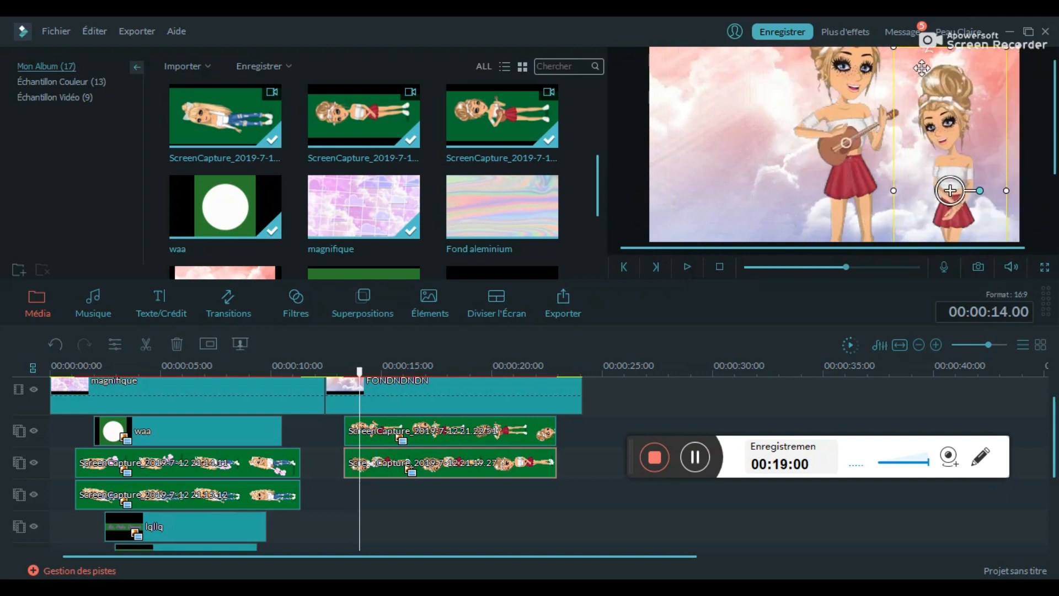
{"action": "left_click_drag", "start_coordinate": [951, 52], "coordinate": [951, 74]}
{"action": "left_click_drag", "start_coordinate": [896, 206], "coordinate": [917, 206]}
{"action": "left_click_drag", "start_coordinate": [916, 71], "coordinate": [891, 69]}
{"action": "left_click_drag", "start_coordinate": [941, 98], "coordinate": [954, 113]}
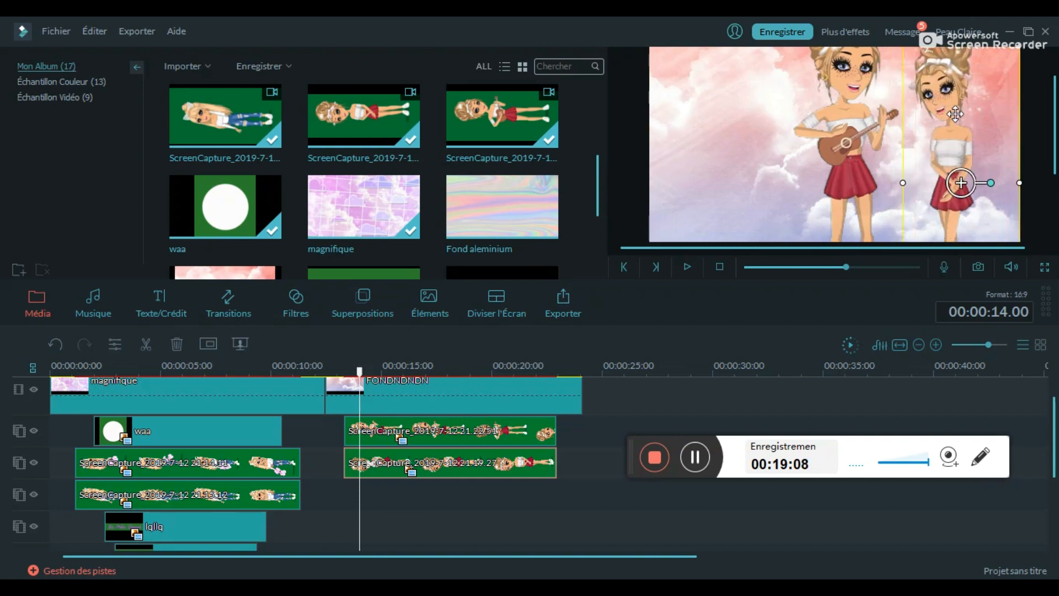
{"action": "left_click_drag", "start_coordinate": [901, 184], "coordinate": [898, 184]}
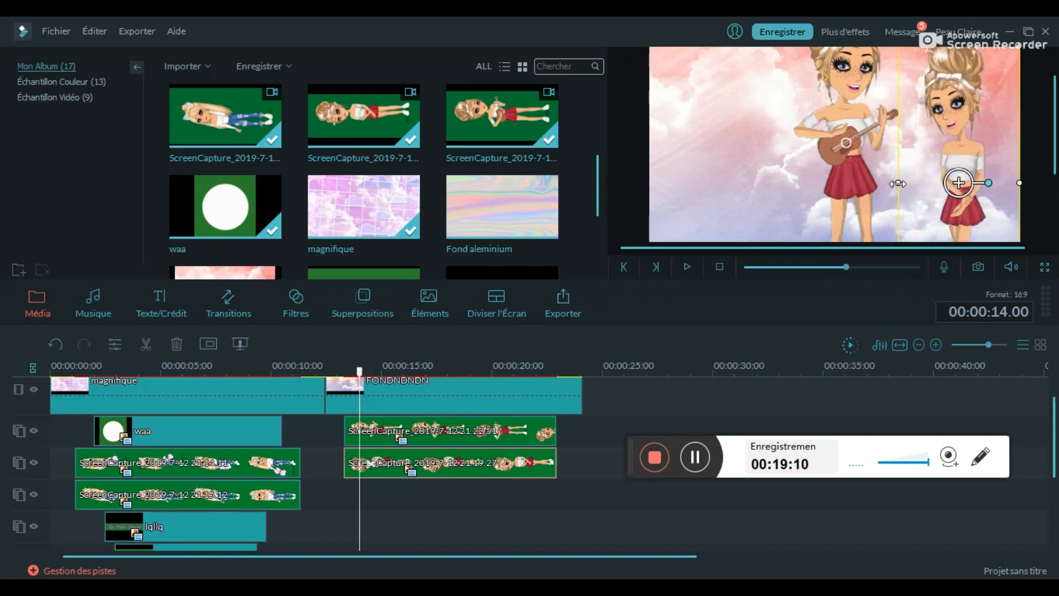
- Shrink the guitar avatar and move it to the left edge of the video frame
{"action": "left_click", "coordinate": [835, 125]}
{"action": "left_click_drag", "start_coordinate": [847, 151], "coordinate": [693, 161]}
{"action": "left_click", "coordinate": [696, 456]}
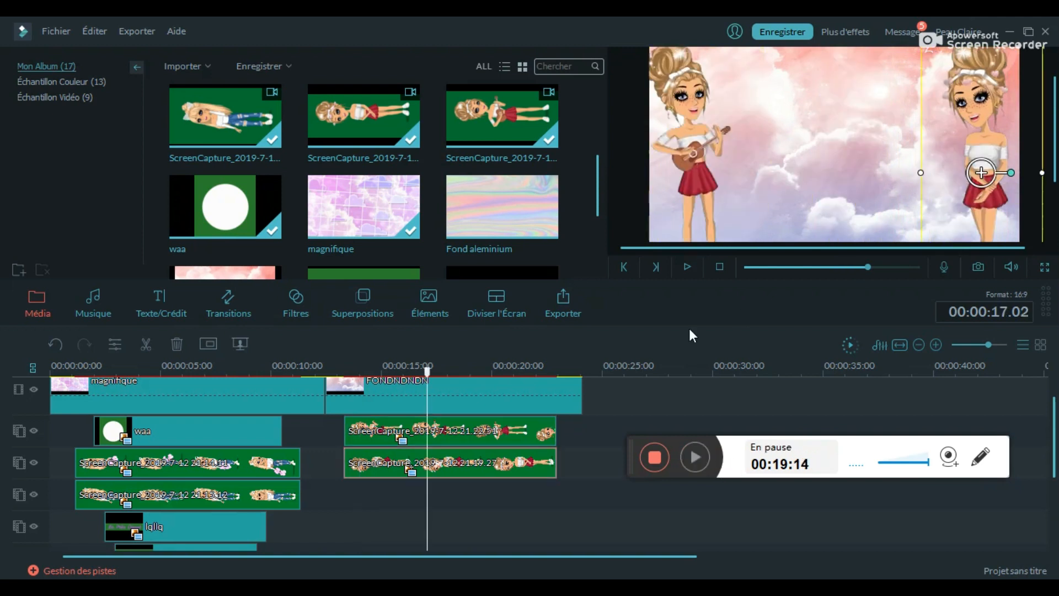
- Preview the avatar animations, shift the right-hand avatar slightly inward at 00:00:18.00, and resume playback
{"action": "left_click", "coordinate": [687, 267]}
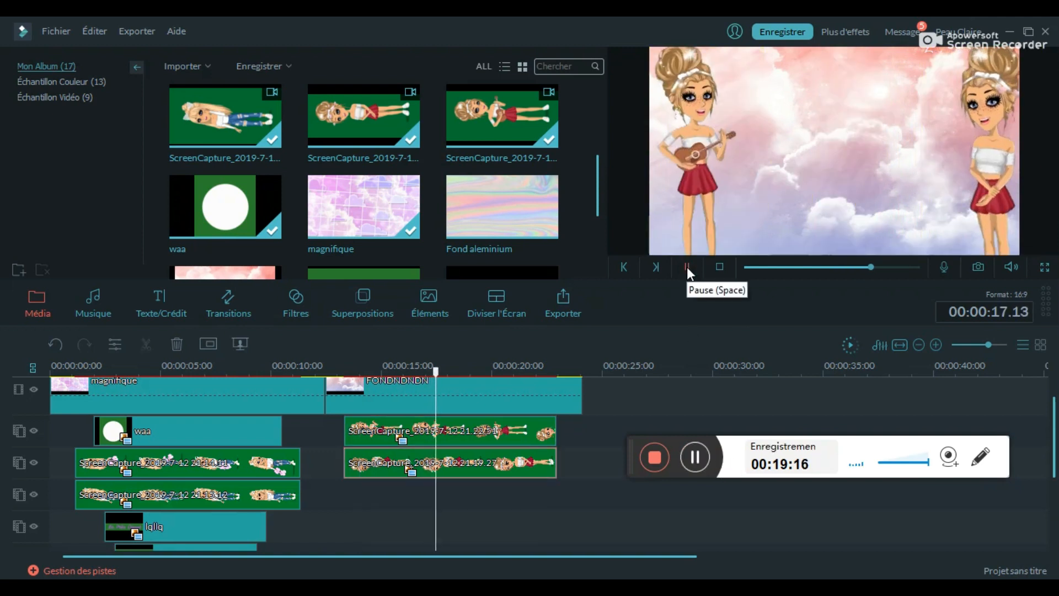
{"action": "left_click", "coordinate": [687, 267]}
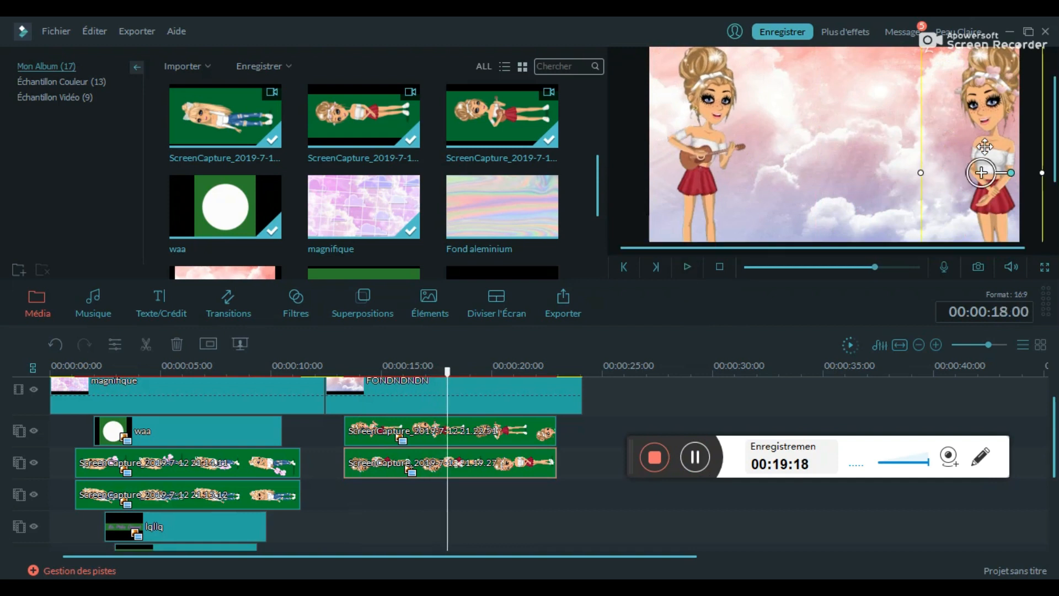
{"action": "left_click_drag", "start_coordinate": [981, 173], "coordinate": [970, 173]}
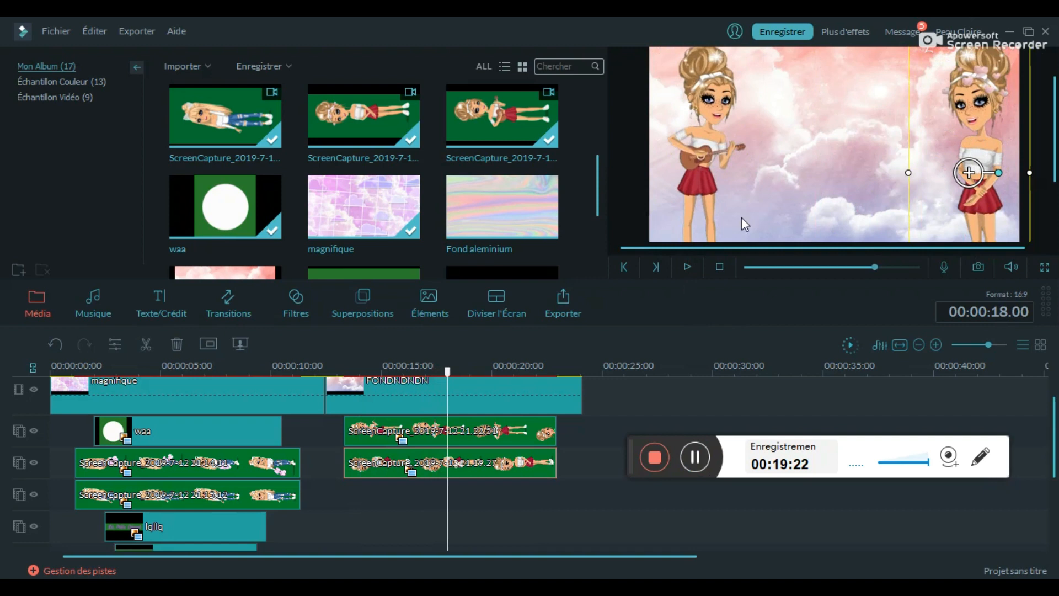
{"action": "left_click", "coordinate": [687, 267]}
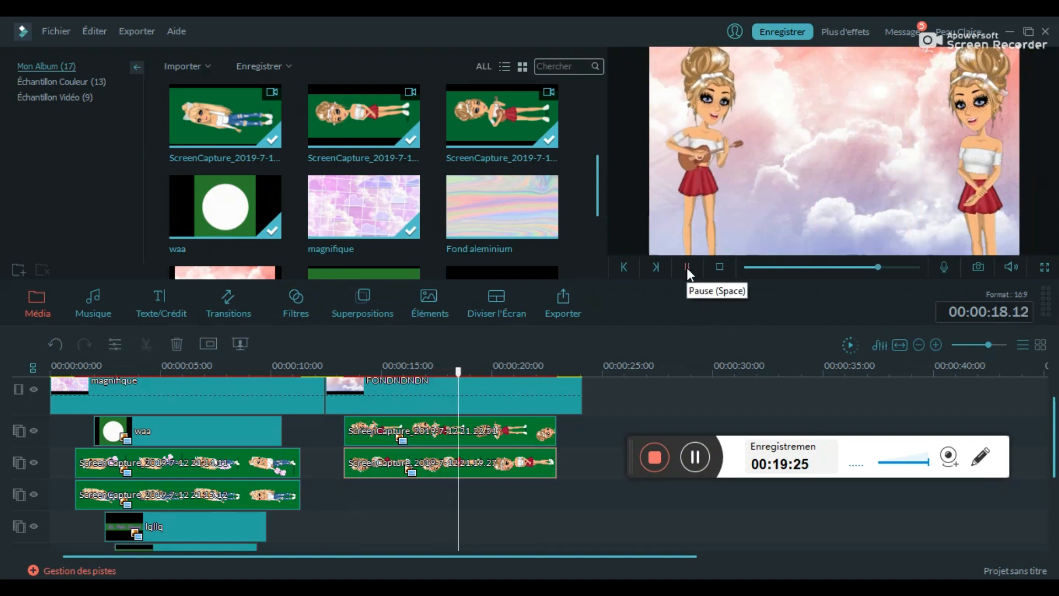
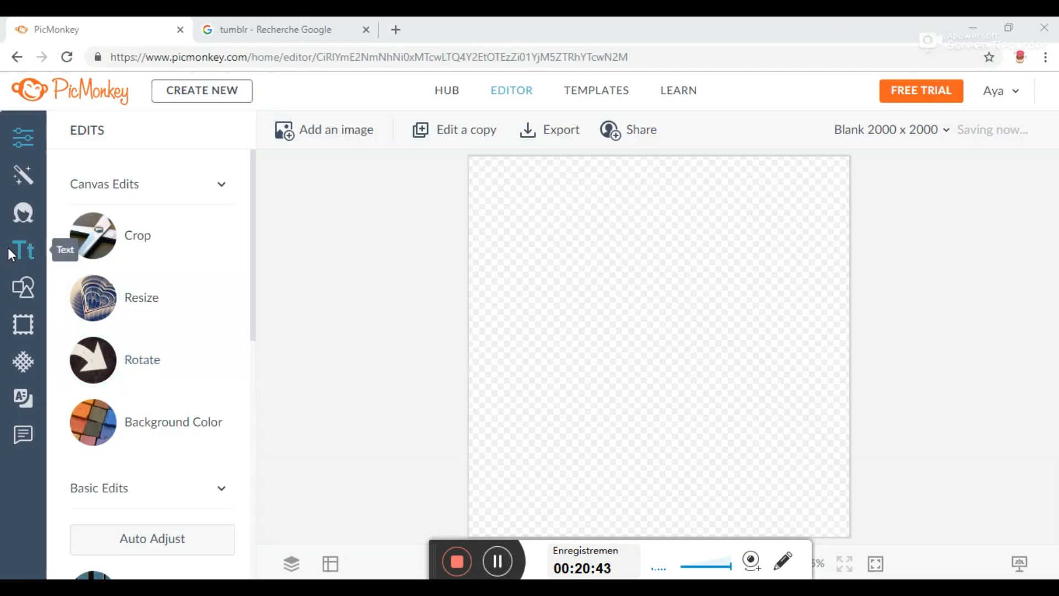
- In PicMonkey, add a text reading "Like" to the blank 2000 x 2000 canvas
{"action": "left_click", "coordinate": [9, 249]}
{"action": "left_click", "coordinate": [182, 185]}
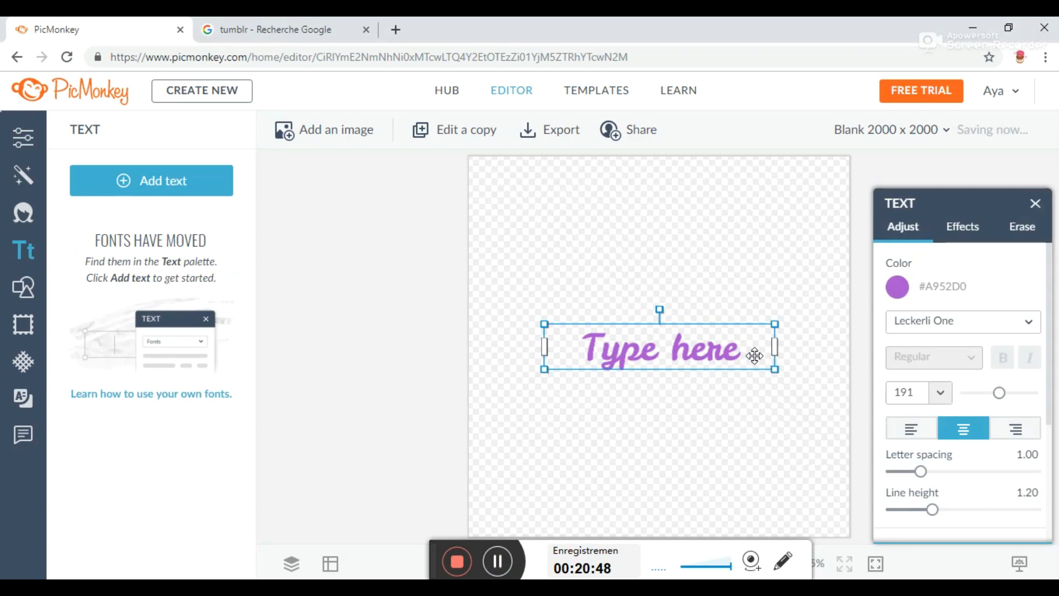
{"action": "double_click", "coordinate": [748, 348]}
{"action": "type", "text": "L"}
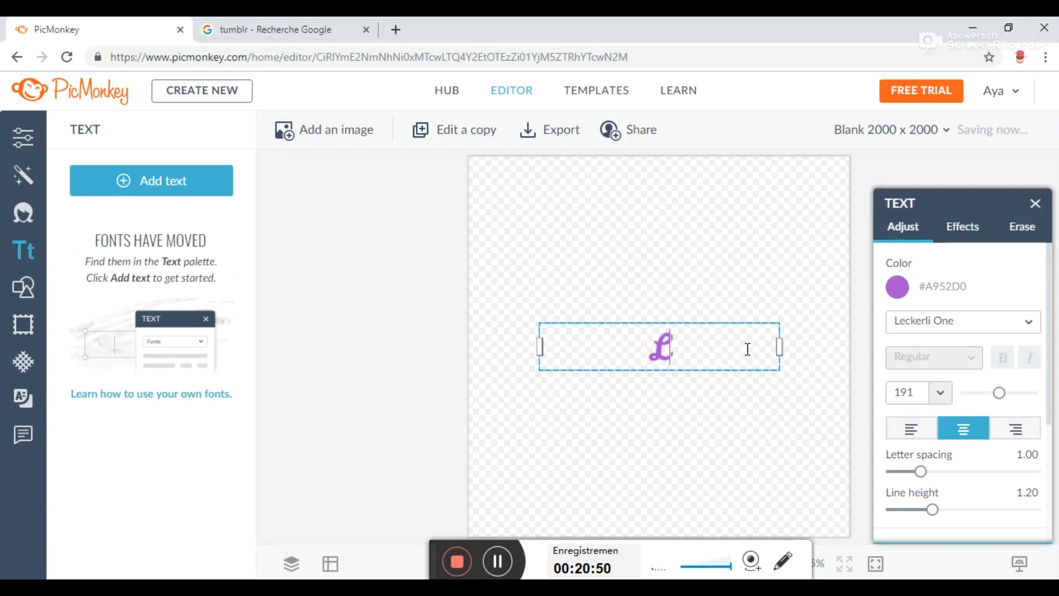
{"action": "type", "text": "ike"}
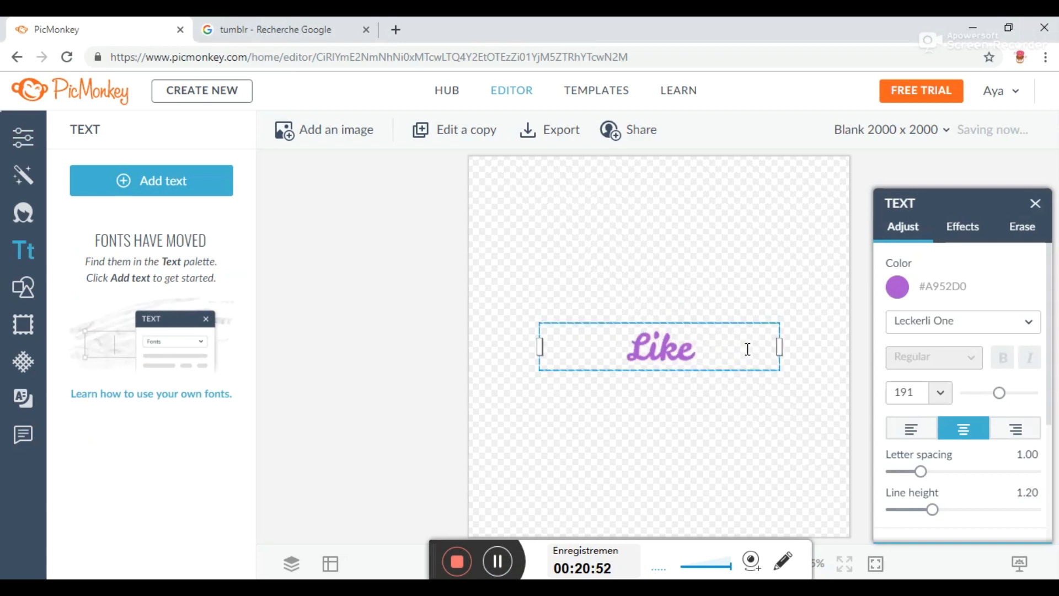
- Try adding the lines "commente", "partage", "ET ABONNE" and "TOI" below "Like" in the title text
{"action": "key", "text": "Return"}
{"action": "type", "text": "A"}
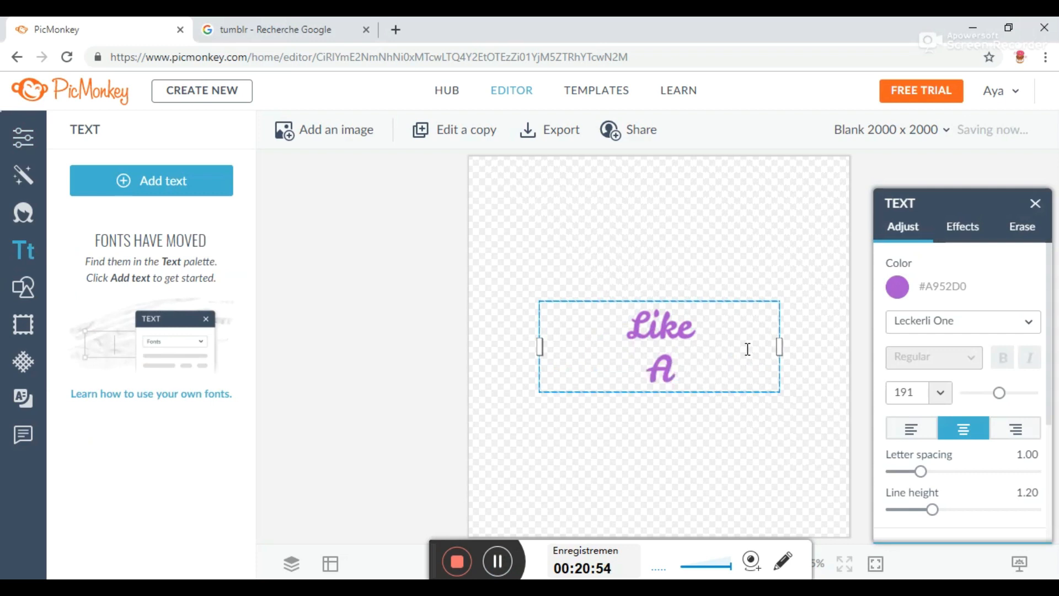
{"action": "key", "text": "BackSpace"}
{"action": "type", "text": "commente"}
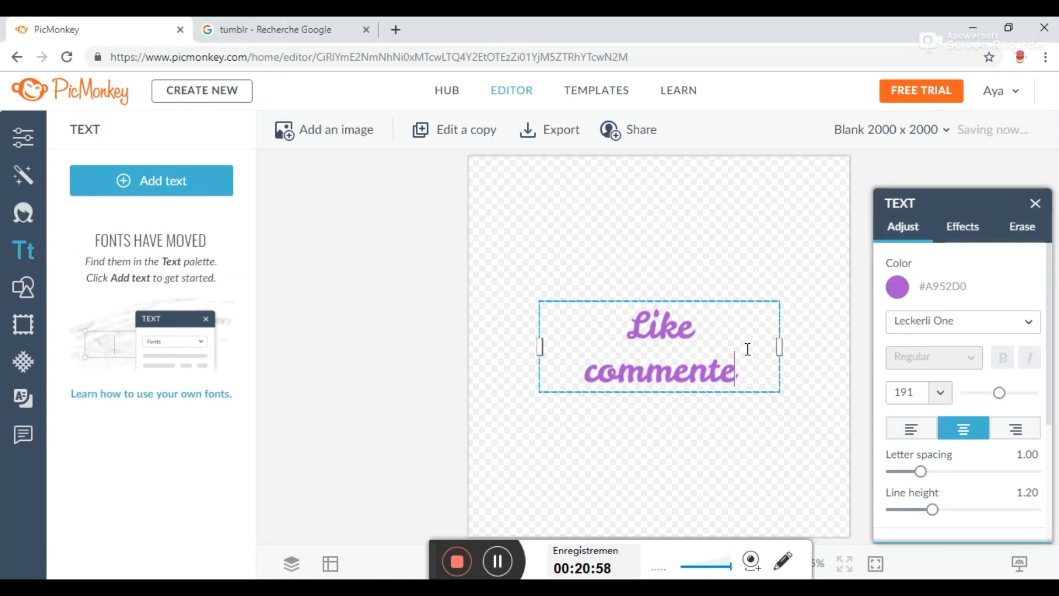
{"action": "key", "text": "Return"}
{"action": "type", "text": "partage"}
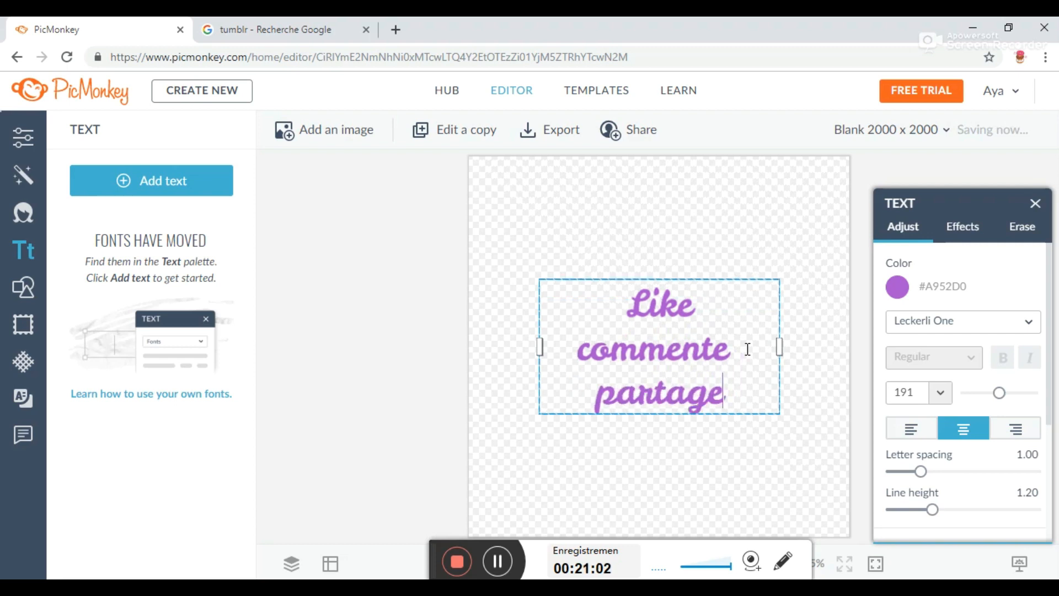
{"action": "key", "text": "Return"}
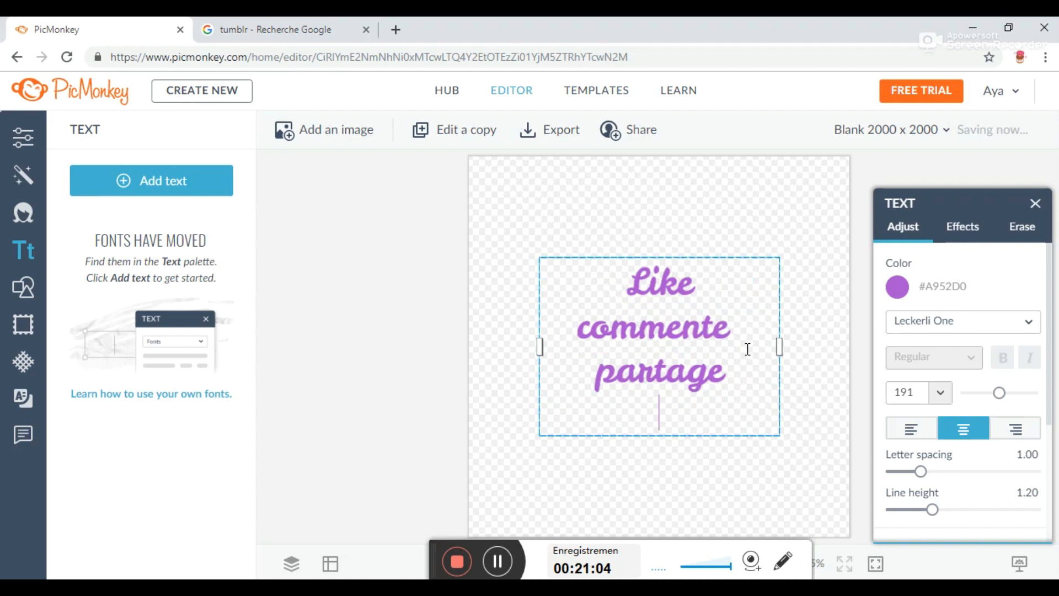
{"action": "type", "text": "ET ABONNE"}
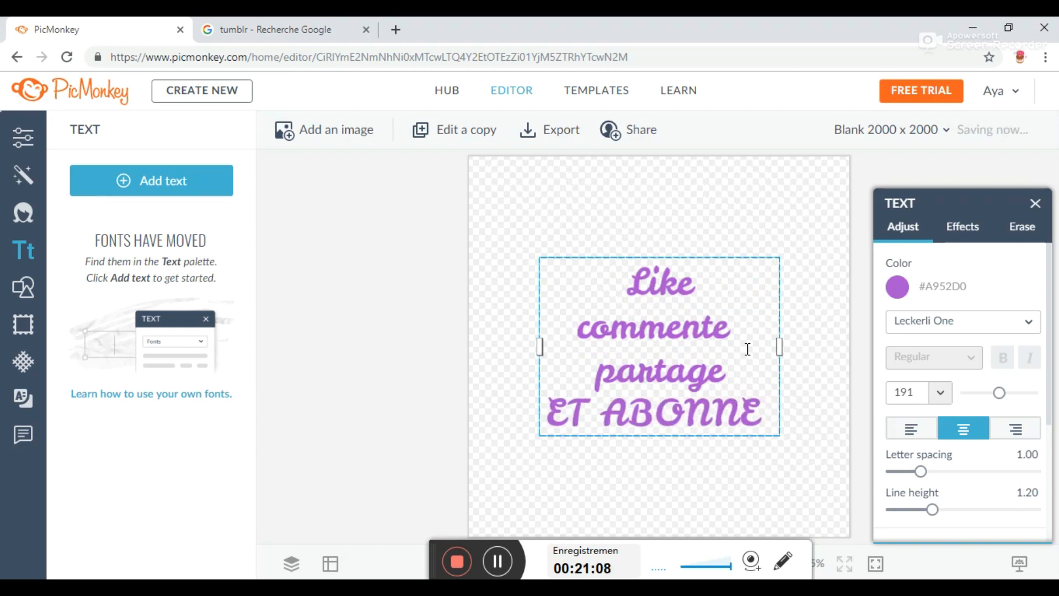
{"action": "key", "text": "Return"}
{"action": "type", "text": "TOI"}
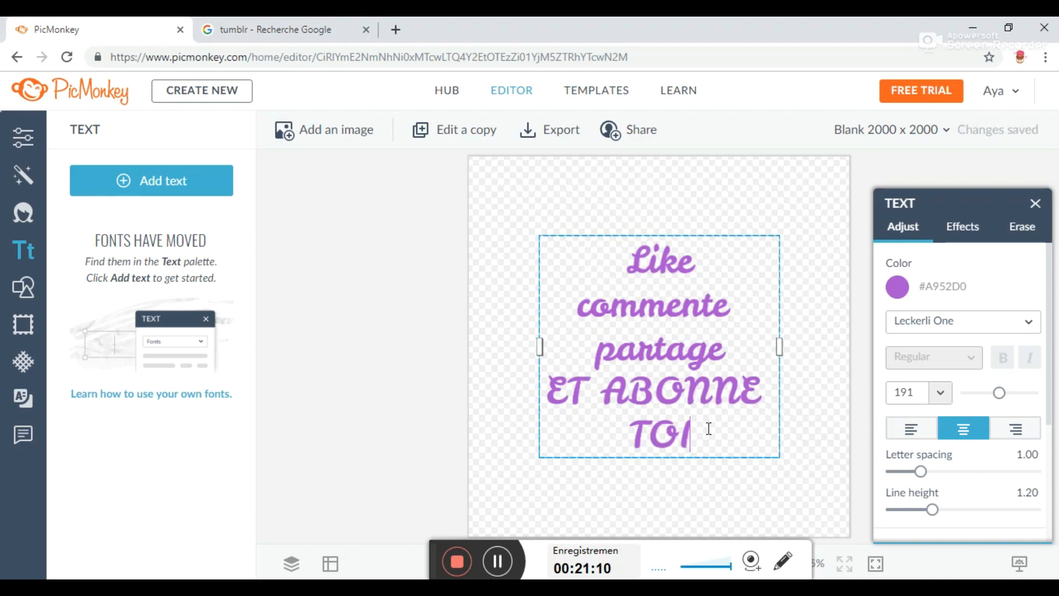
- Remove the extra lines from the title text, keeping only the word "Like"
{"action": "left_click_drag", "start_coordinate": [653, 411], "coordinate": [550, 389]}
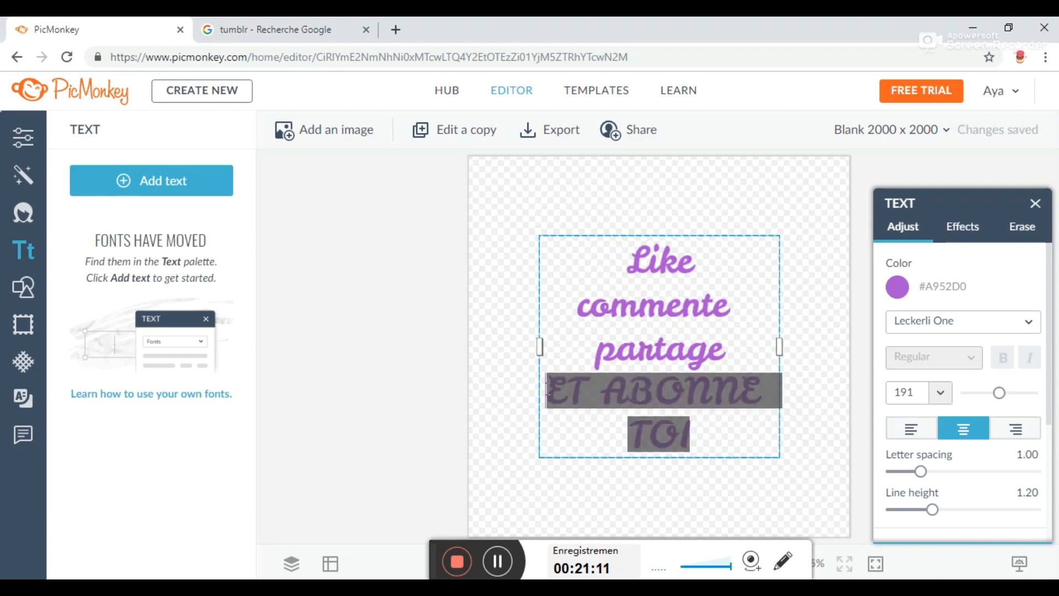
{"action": "key", "text": "BackSpace"}
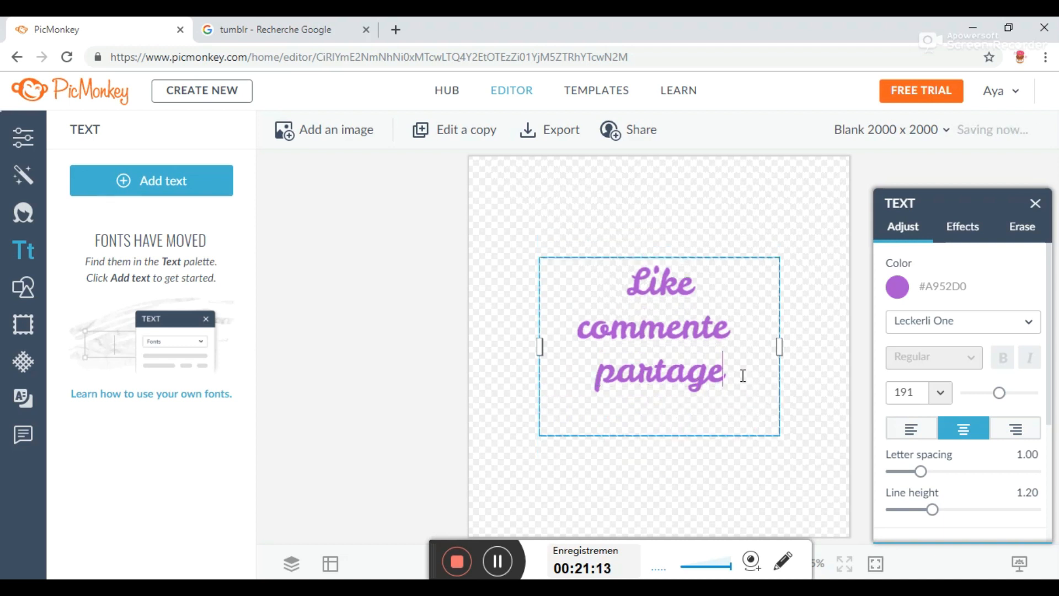
{"action": "type", "text": "!"}
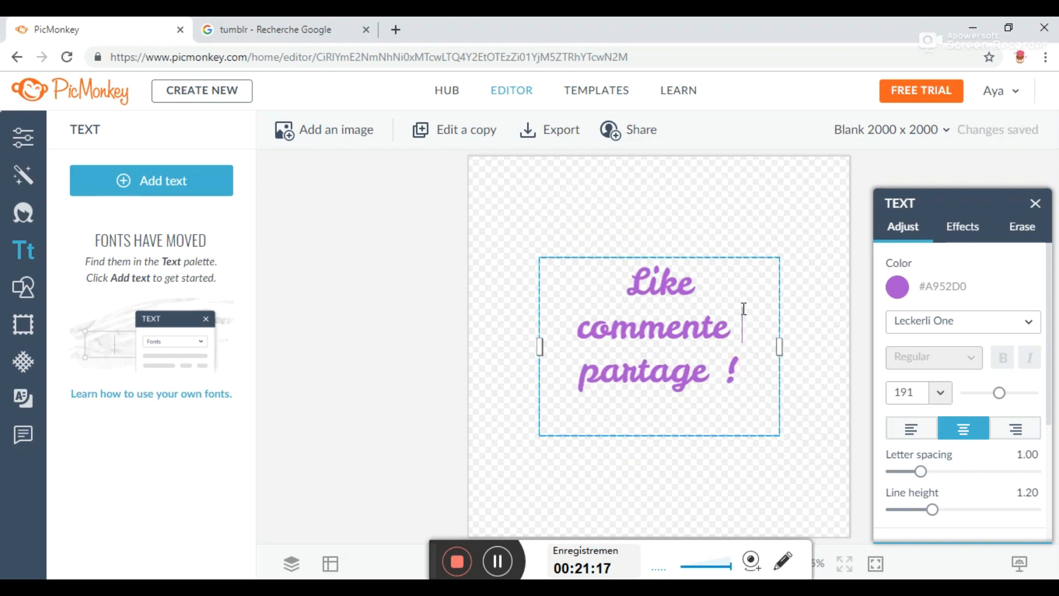
{"action": "type", "text": "8"}
{"action": "key", "text": "BackSpace"}
{"action": "left_click_drag", "start_coordinate": [758, 387], "coordinate": [576, 311]}
{"action": "key", "text": "BackSpace"}
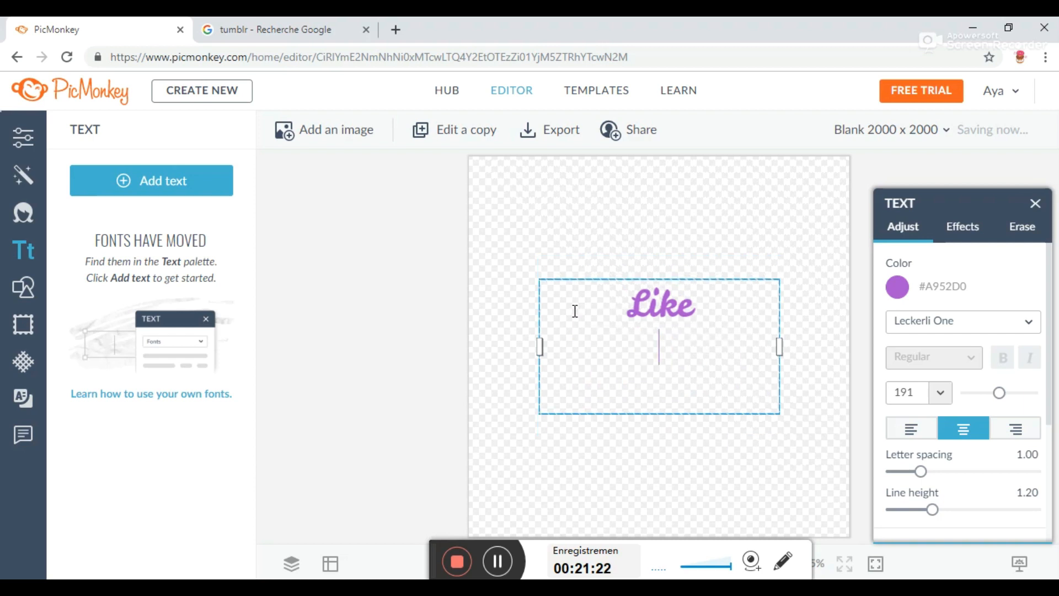
{"action": "key", "text": "BackSpace"}
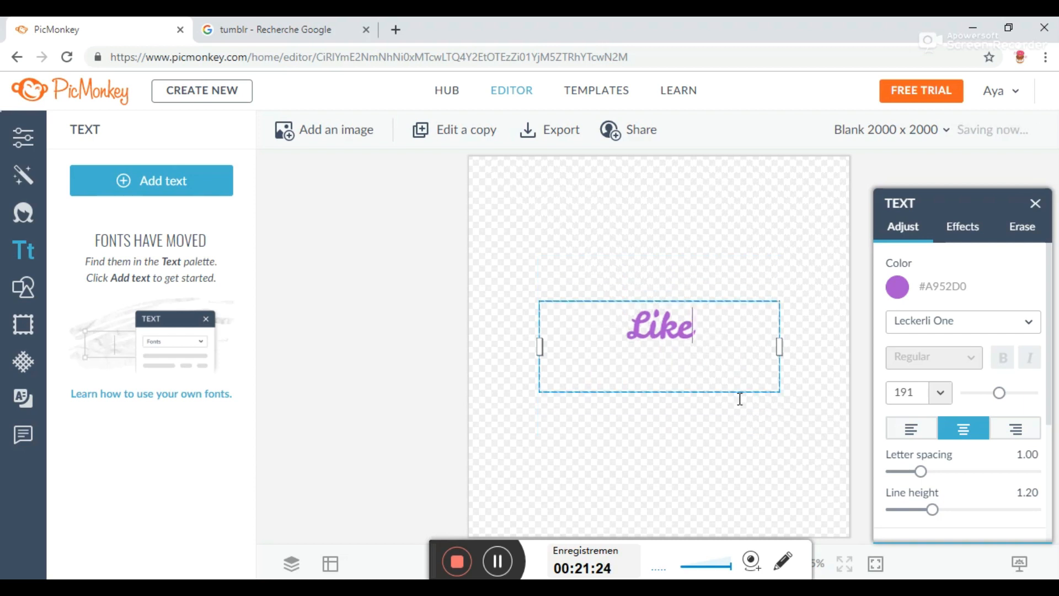
- In Filmora, apply the To the Left 1 motion to the likkeee title clip
{"action": "left_click", "coordinate": [496, 561]}
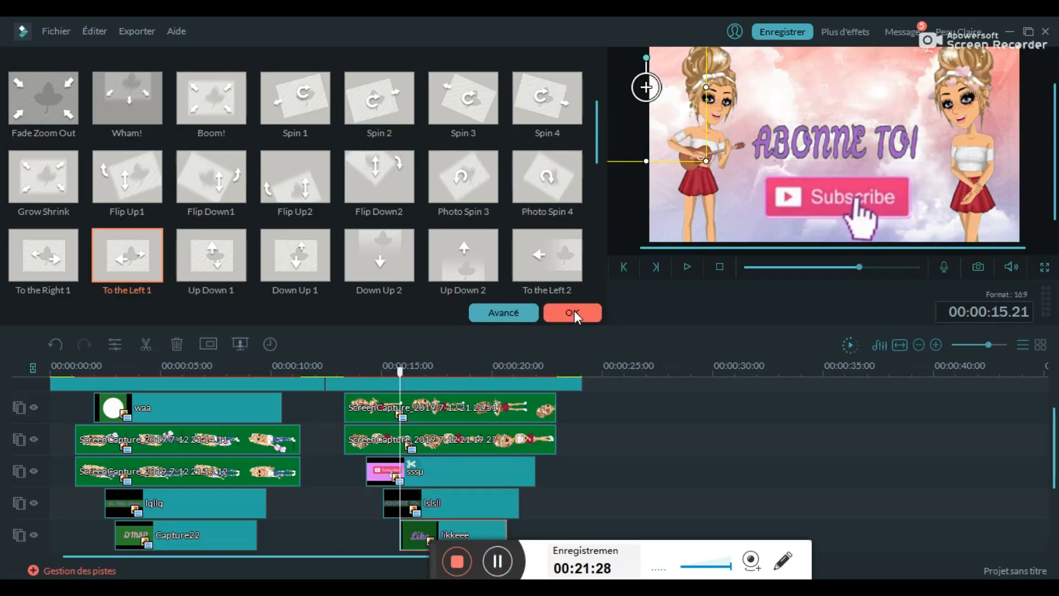
{"action": "left_click", "coordinate": [573, 312]}
- Split off the short opening piece of the first background clip and delete it from the timeline
{"action": "left_click", "coordinate": [317, 383]}
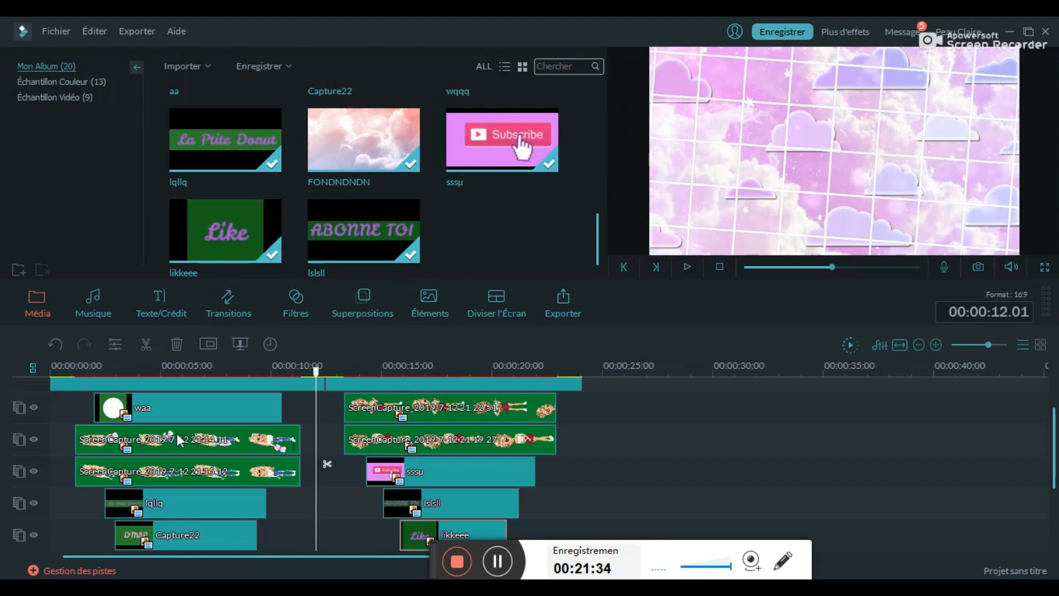
{"action": "left_click_drag", "start_coordinate": [318, 384], "coordinate": [66, 397]}
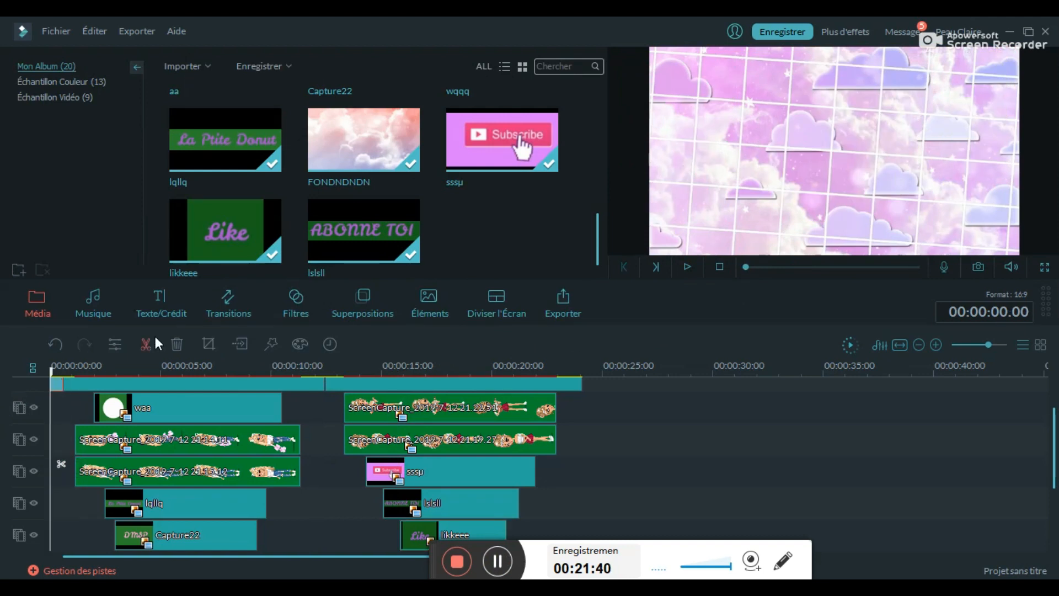
{"action": "left_click", "coordinate": [177, 345]}
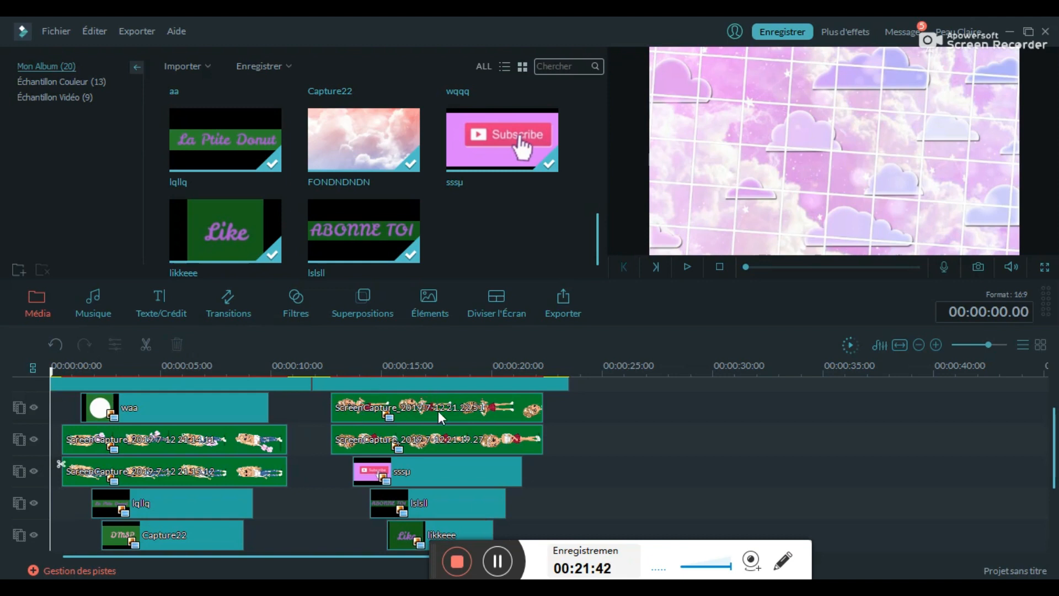
{"action": "left_click_drag", "start_coordinate": [438, 412], "coordinate": [451, 415]}
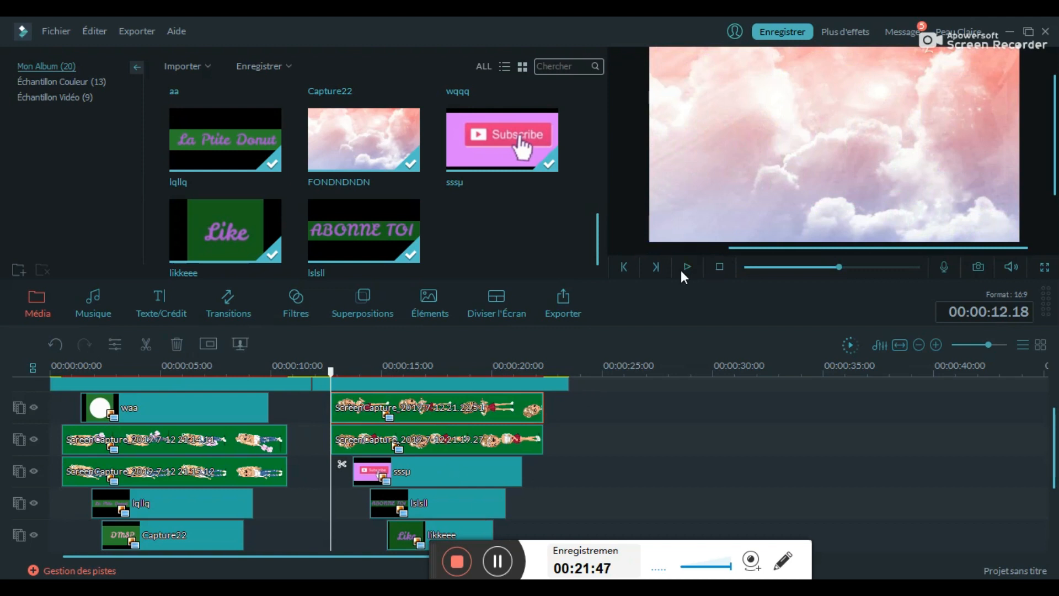
- Insert the Blurry Roll 3 transition between the two background clips on the timeline
{"action": "left_click", "coordinate": [228, 306]}
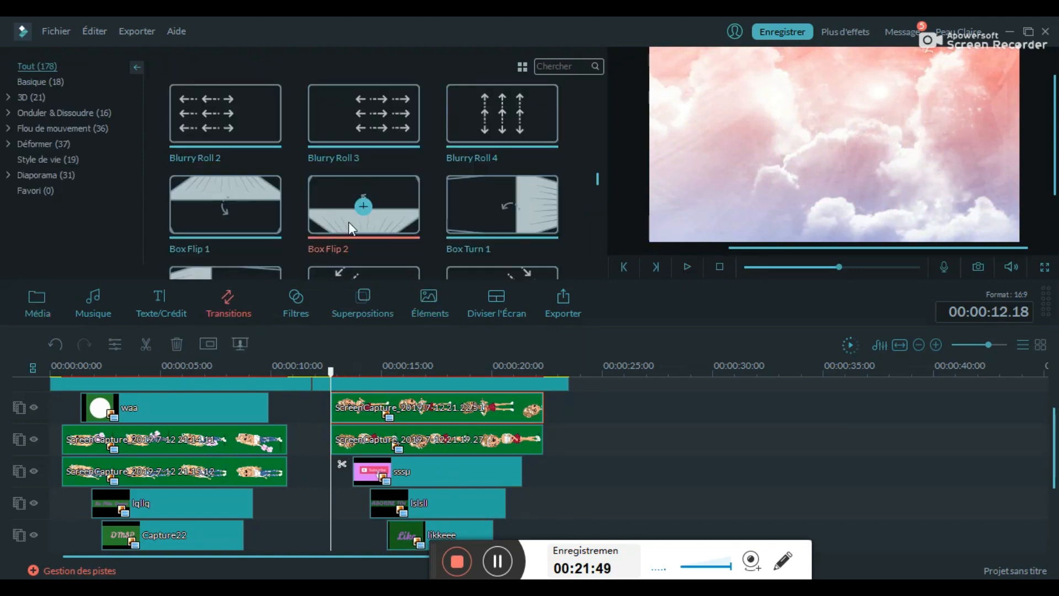
{"action": "left_click_drag", "start_coordinate": [598, 179], "coordinate": [639, 200]}
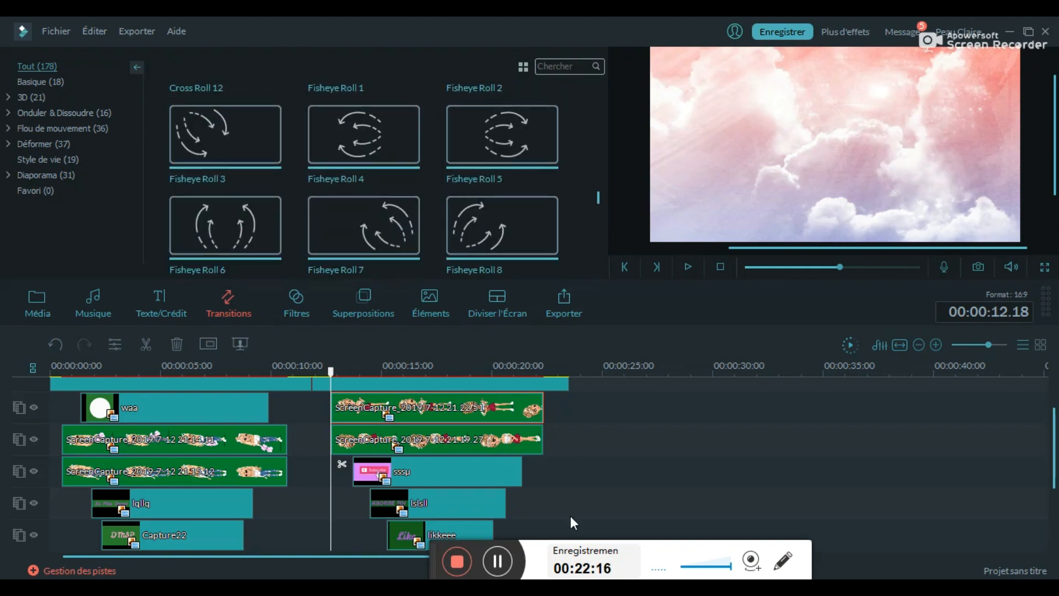
{"action": "left_click", "coordinate": [491, 564]}
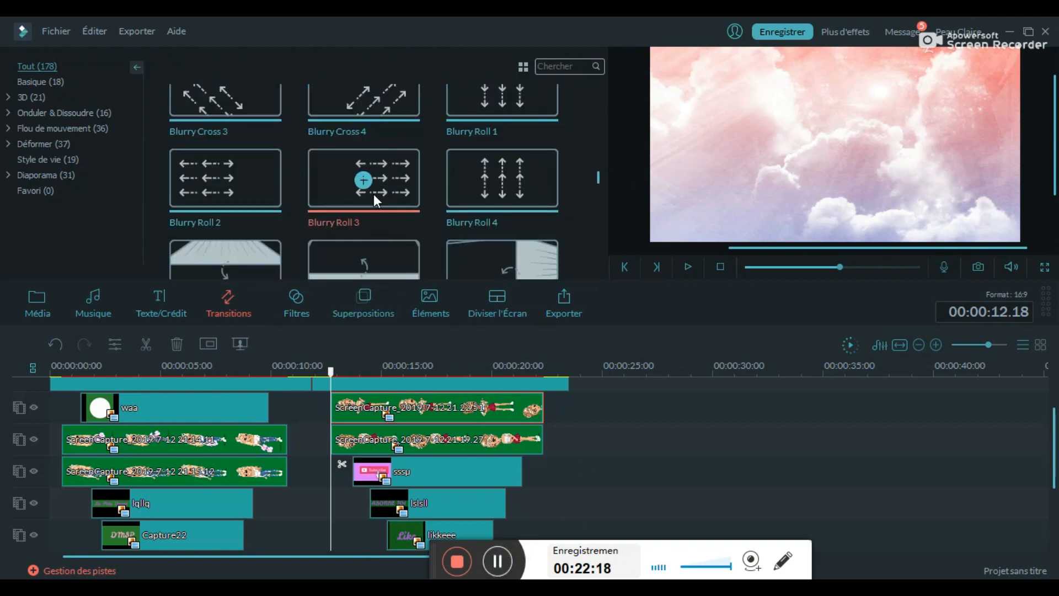
{"action": "left_click_drag", "start_coordinate": [373, 194], "coordinate": [323, 378]}
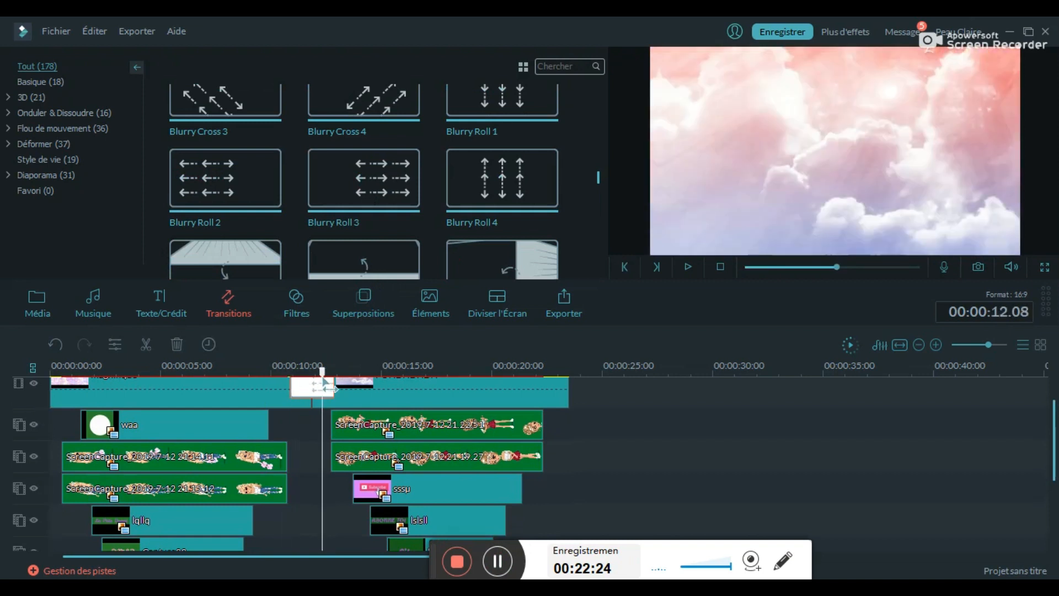
- Play the timeline to preview the background transition and the second intro's animated elements through to the end
{"action": "left_click", "coordinate": [688, 267]}
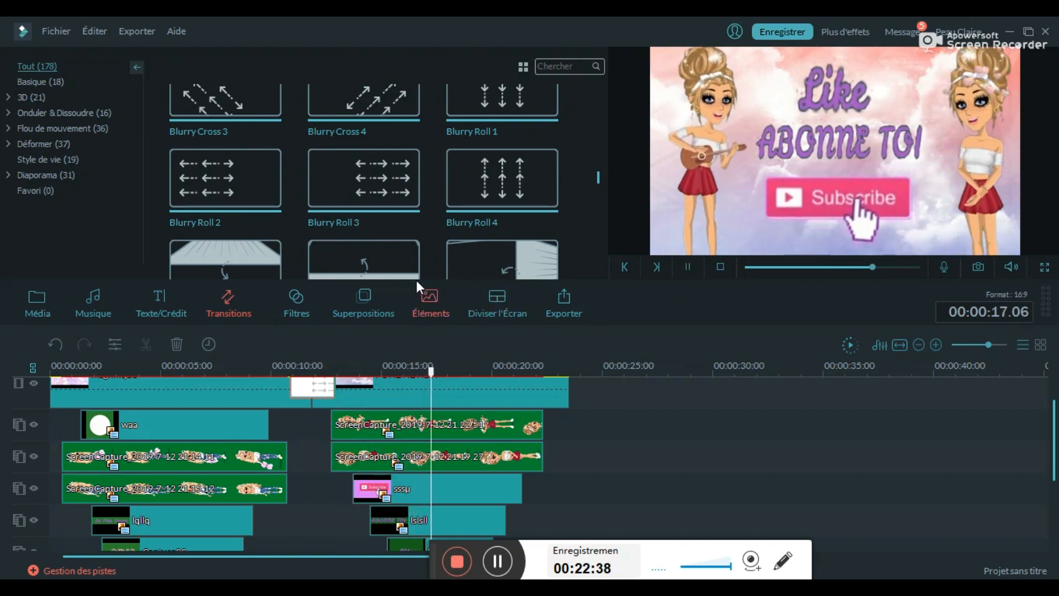
{"action": "left_click_drag", "start_coordinate": [441, 371], "coordinate": [498, 378]}
{"action": "key", "text": "space"}
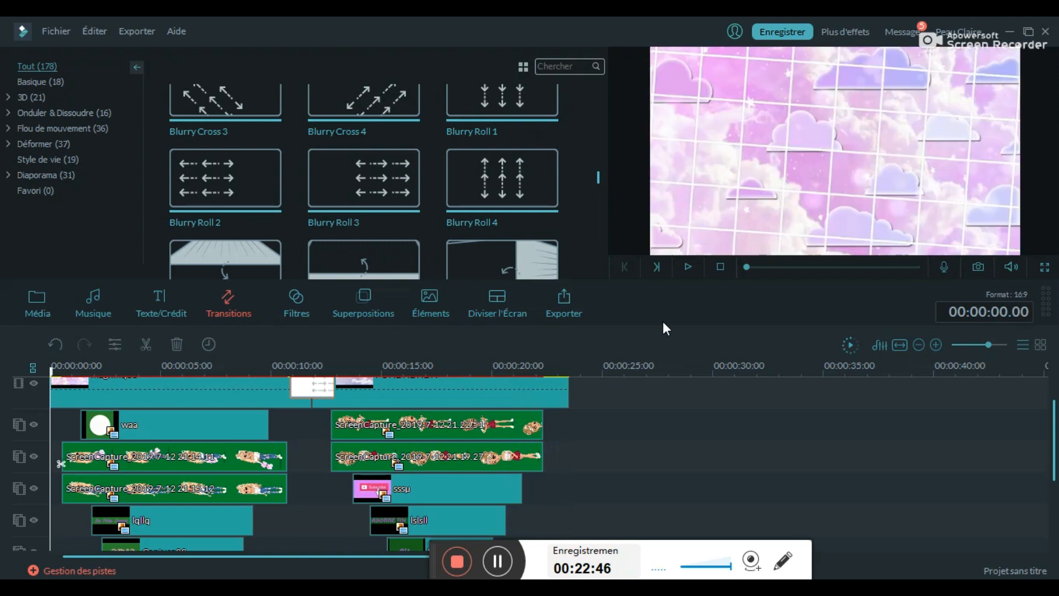
- Open Filmora's offline activation form and paste the licence e-mail copied from the Pour filmora note
{"action": "left_click", "coordinate": [177, 31]}
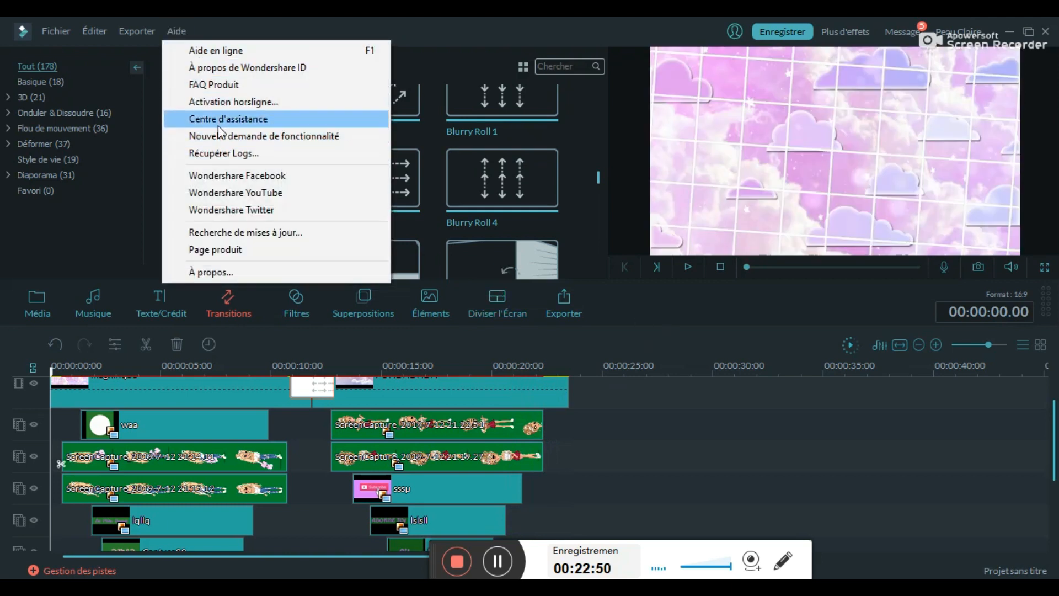
{"action": "left_click", "coordinate": [217, 104]}
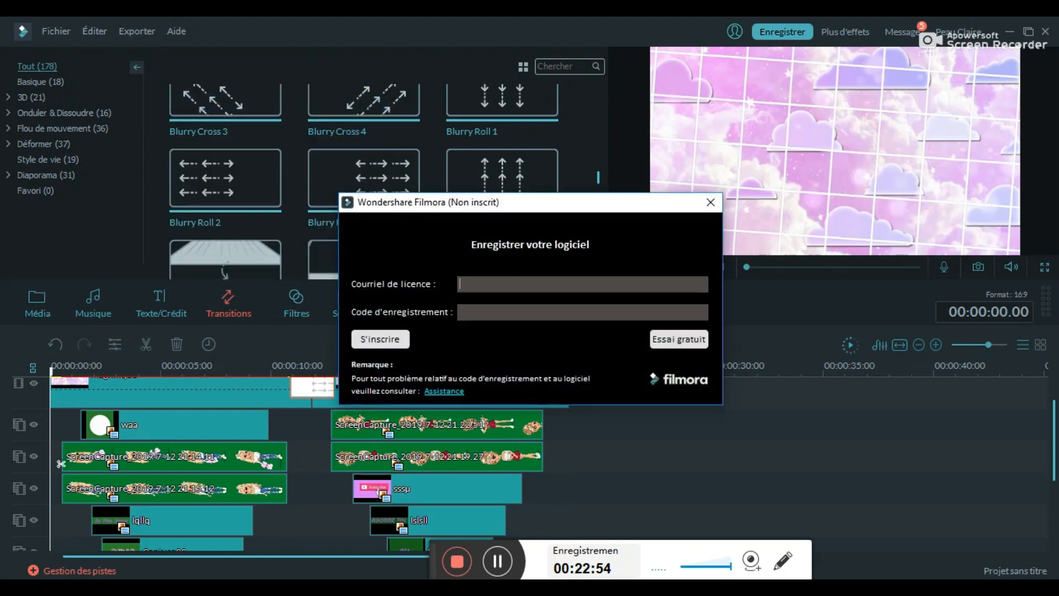
{"action": "left_click", "coordinate": [386, 590]}
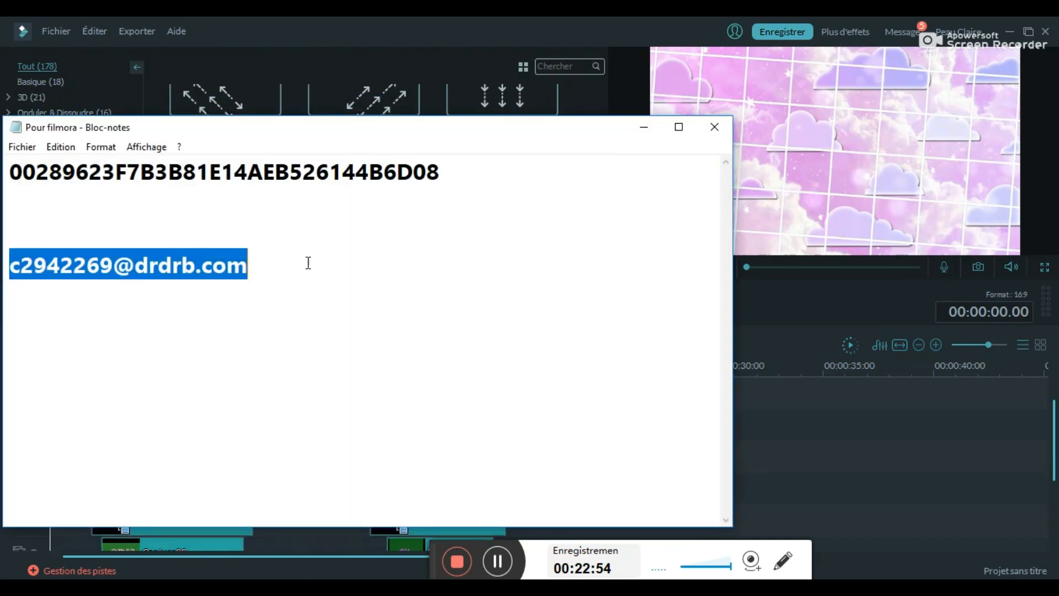
{"action": "right_click", "coordinate": [186, 266]}
{"action": "left_click", "coordinate": [228, 313]}
{"action": "left_click", "coordinate": [643, 128]}
{"action": "right_click", "coordinate": [499, 289]}
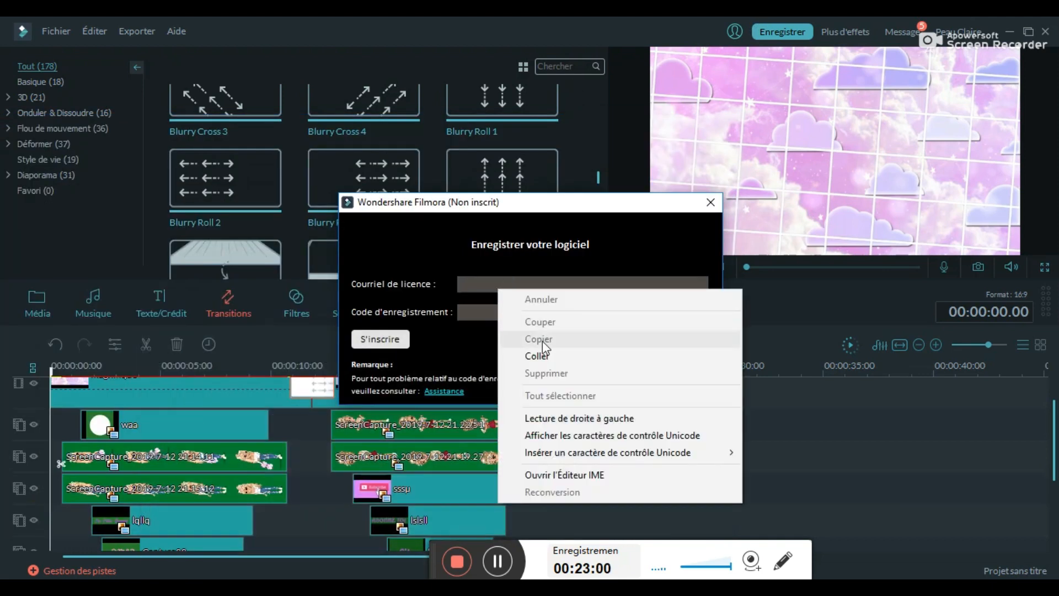
{"action": "left_click", "coordinate": [545, 354]}
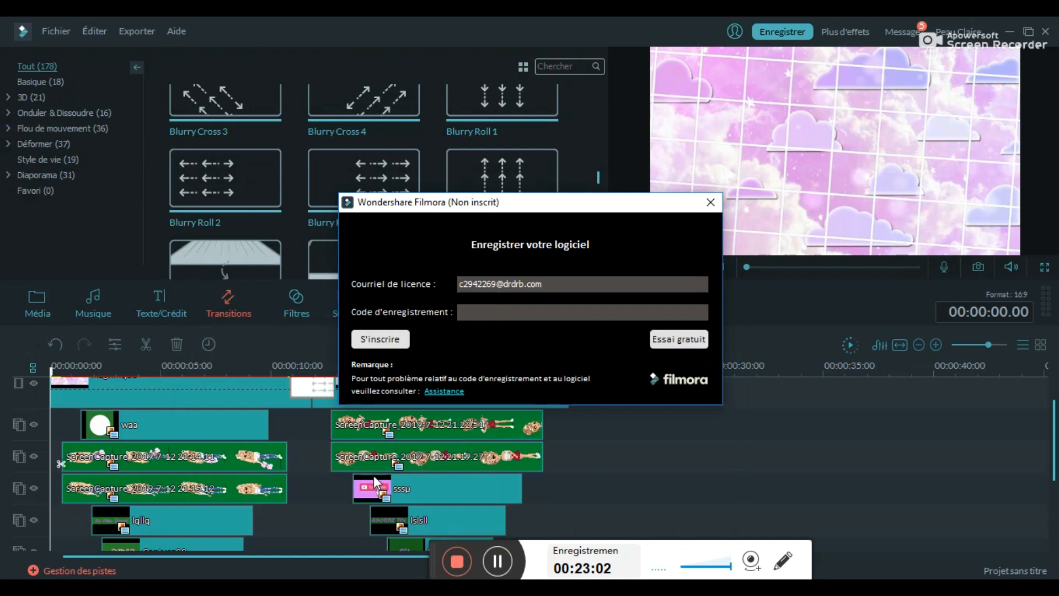
- Copy the registration code from the Pour filmora note and paste it into the activation form's registration code field
{"action": "key", "text": "alt+Tab"}
{"action": "left_click_drag", "start_coordinate": [448, 172], "coordinate": [1, 156]}
{"action": "right_click", "coordinate": [30, 172]}
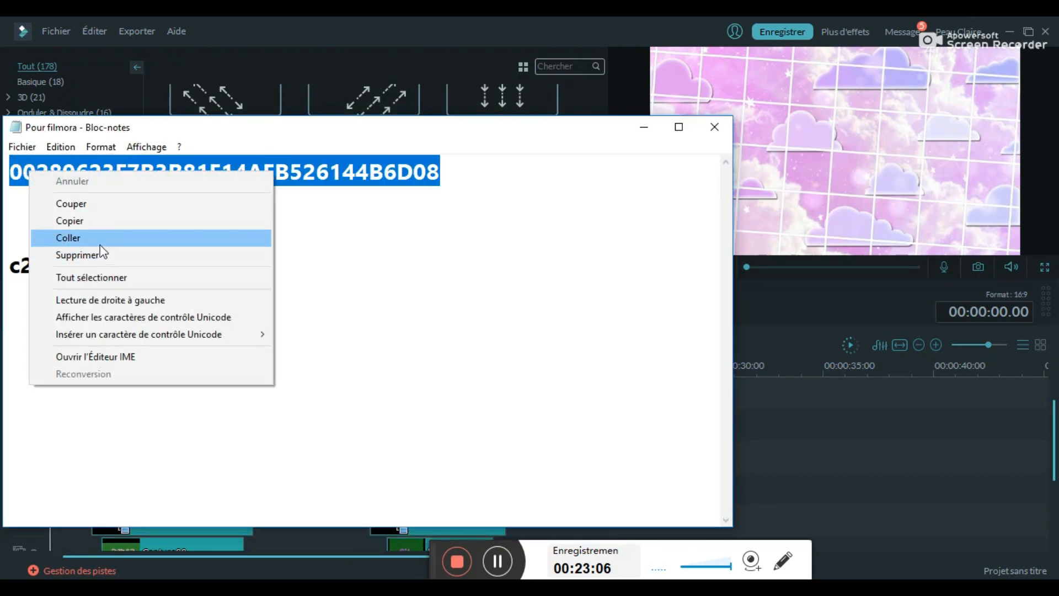
{"action": "left_click", "coordinate": [90, 225]}
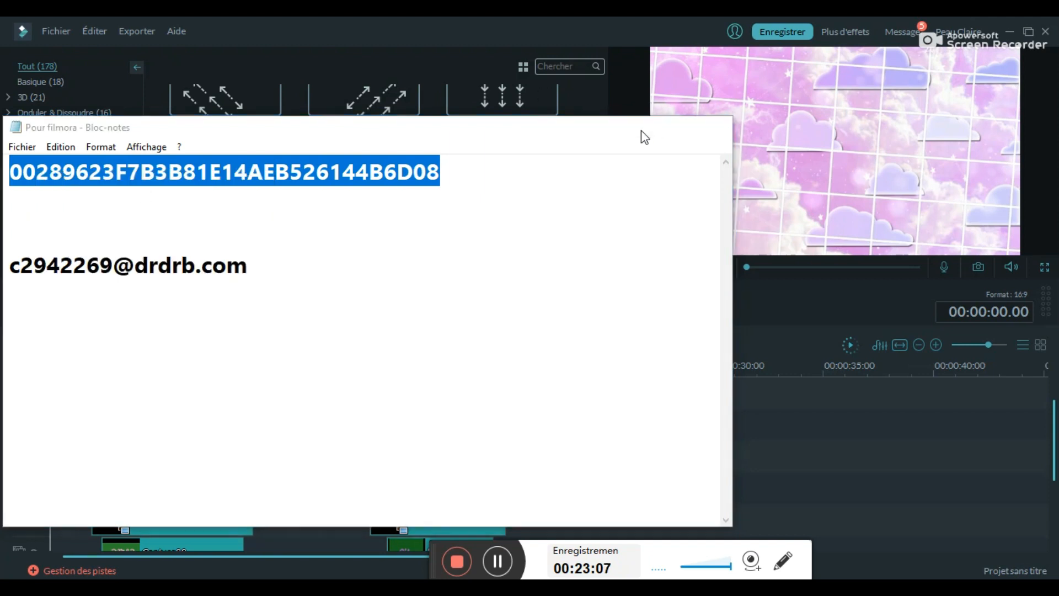
{"action": "left_click", "coordinate": [644, 128]}
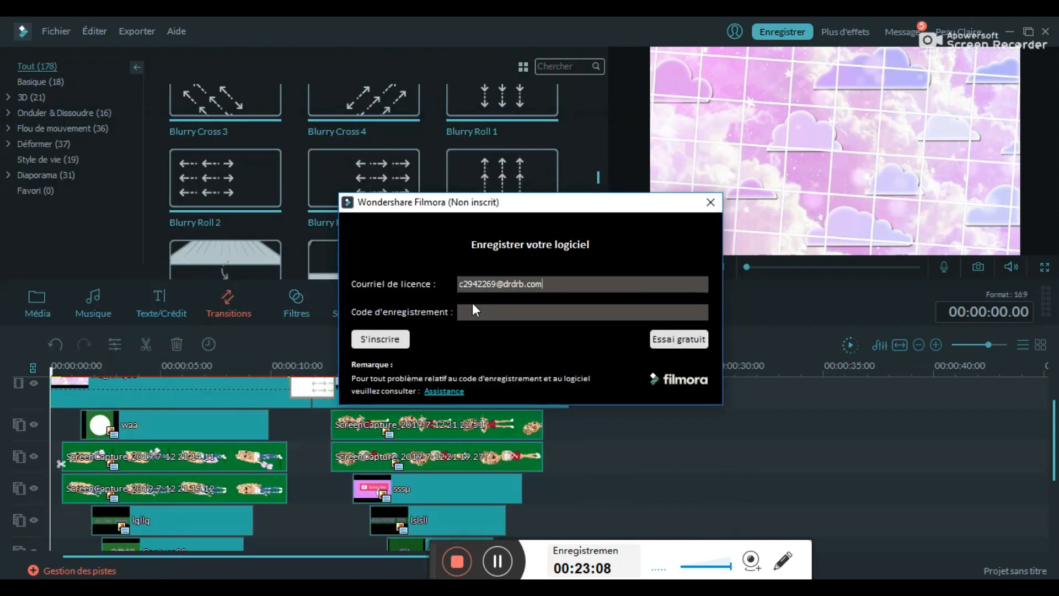
{"action": "right_click", "coordinate": [525, 309]}
{"action": "left_click", "coordinate": [564, 375]}
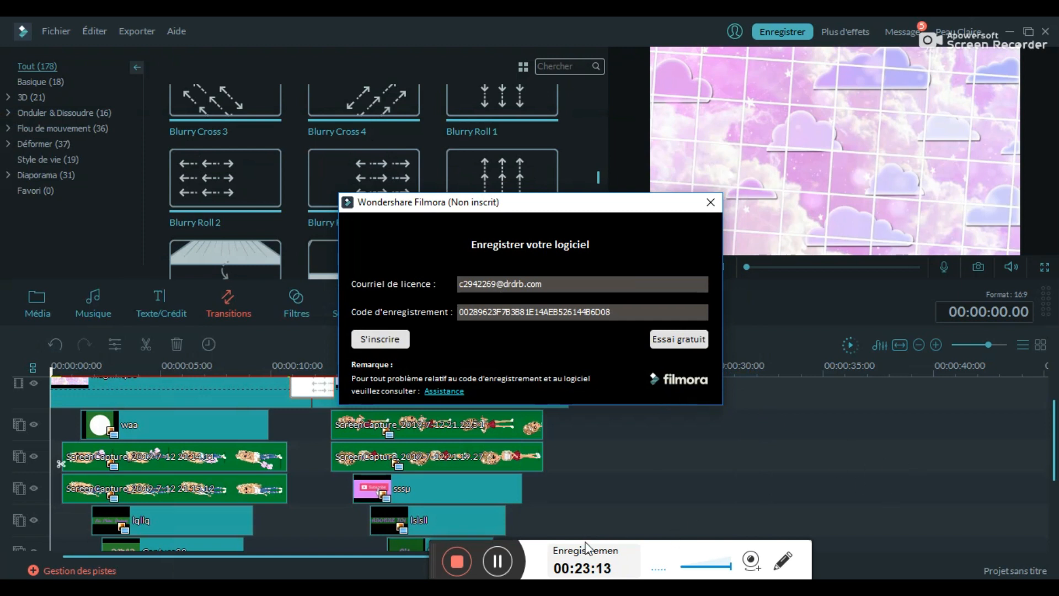
- Submit the Filmora registration, dismiss the confirmation message, and close the browser window that opens
{"action": "left_click", "coordinate": [498, 552]}
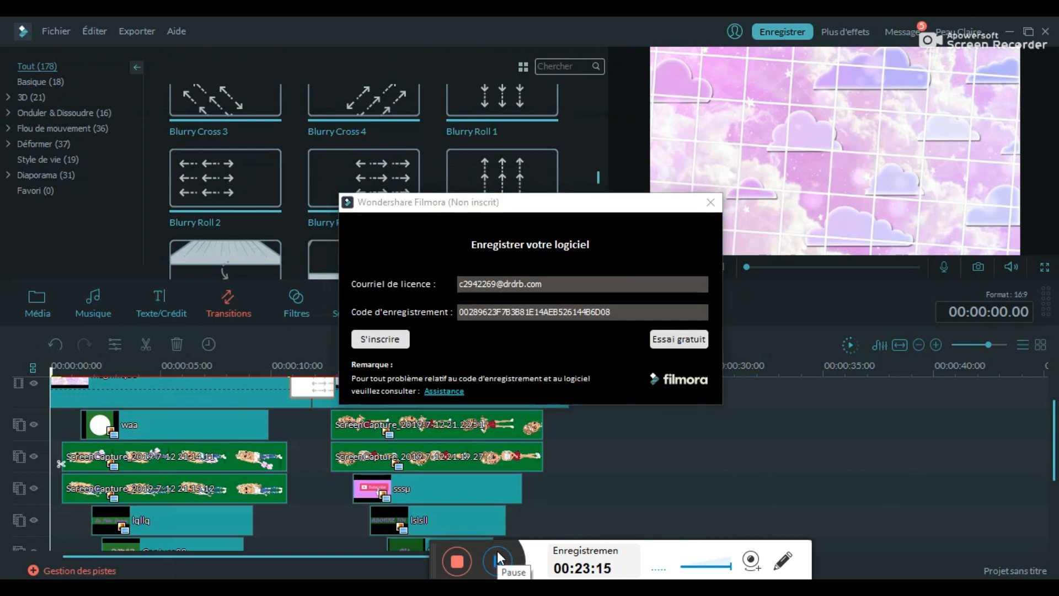
{"action": "left_click", "coordinate": [400, 345]}
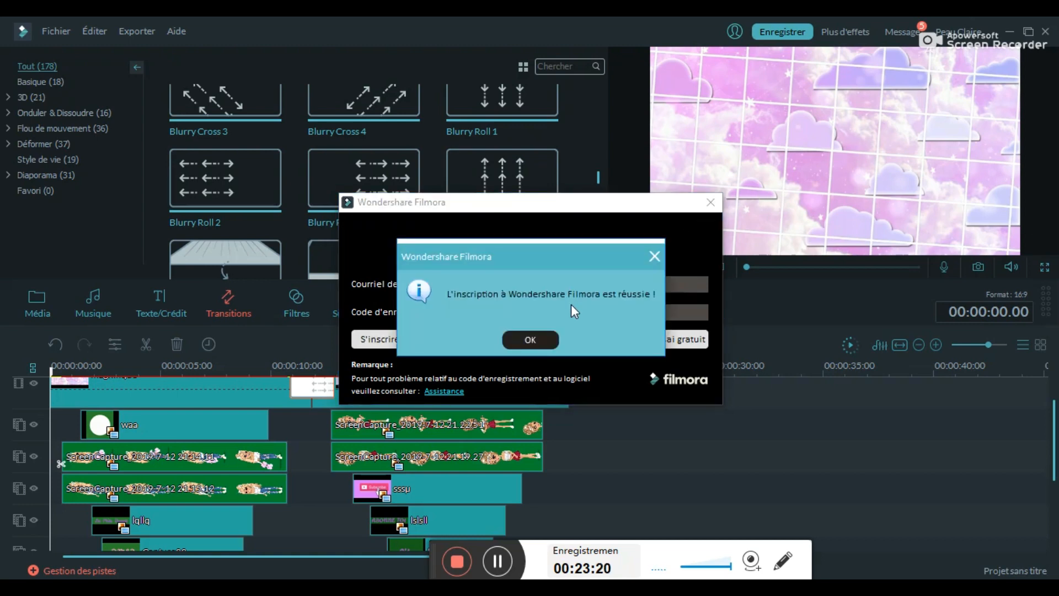
{"action": "left_click", "coordinate": [548, 340]}
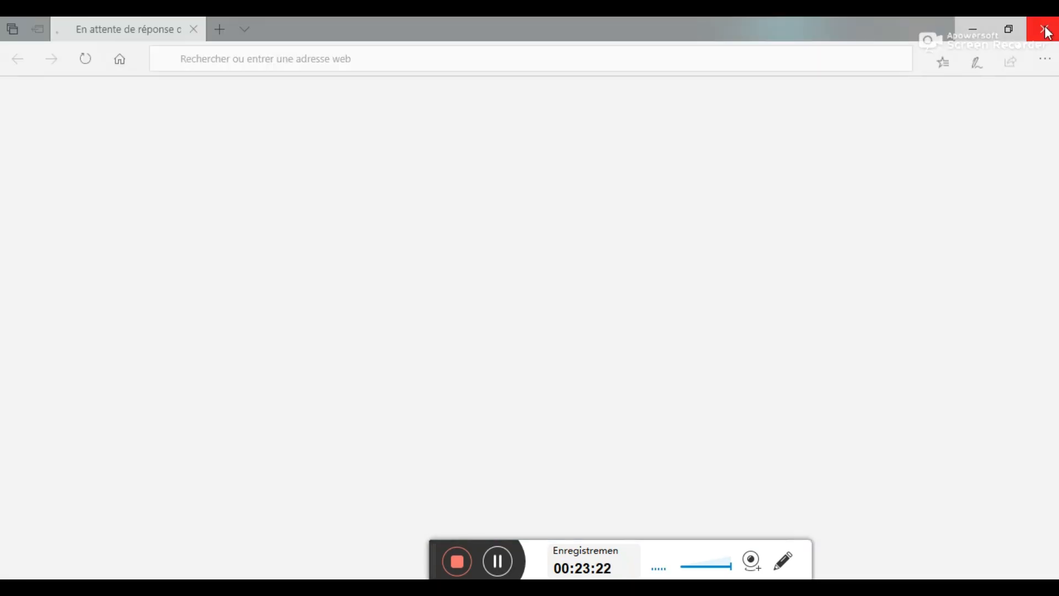
{"action": "left_click", "coordinate": [1045, 32]}
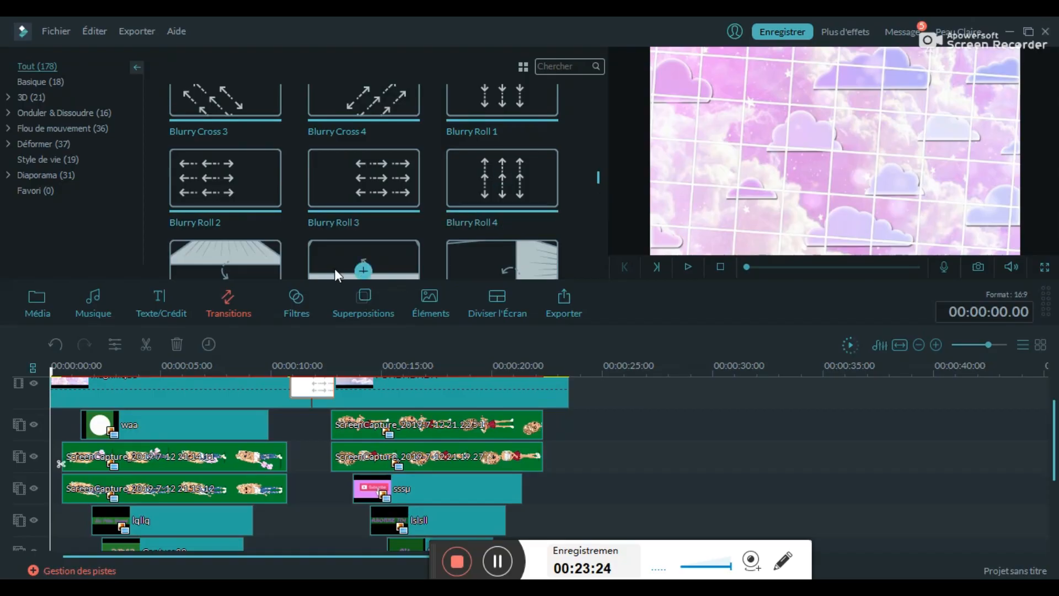
- Open the video export settings, dismiss the offline connection message, name the file Intro 3, and start exporting the timeline as WMV
{"action": "left_click", "coordinate": [141, 30]}
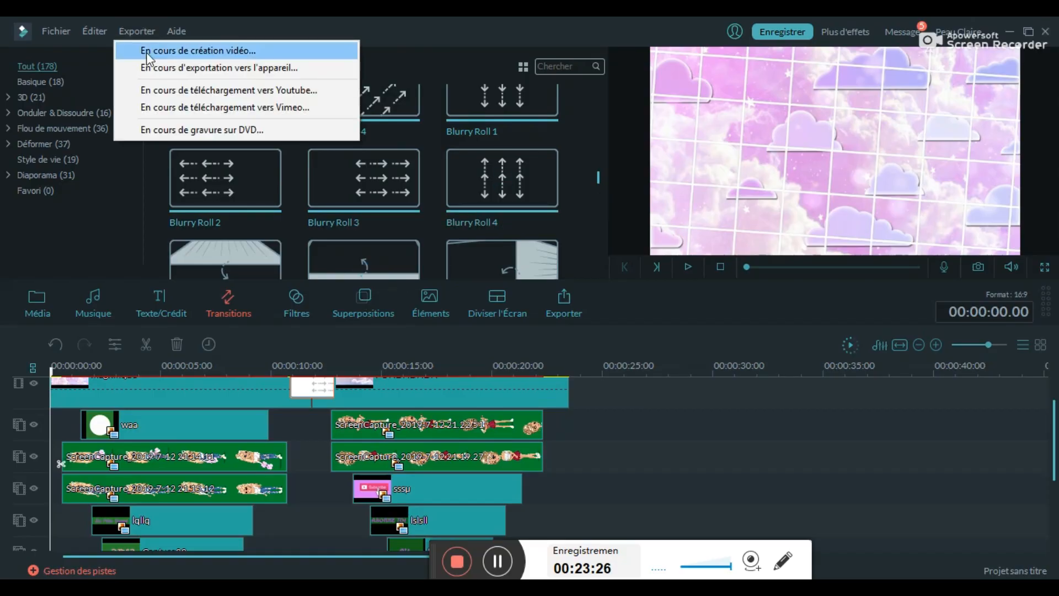
{"action": "left_click", "coordinate": [154, 50]}
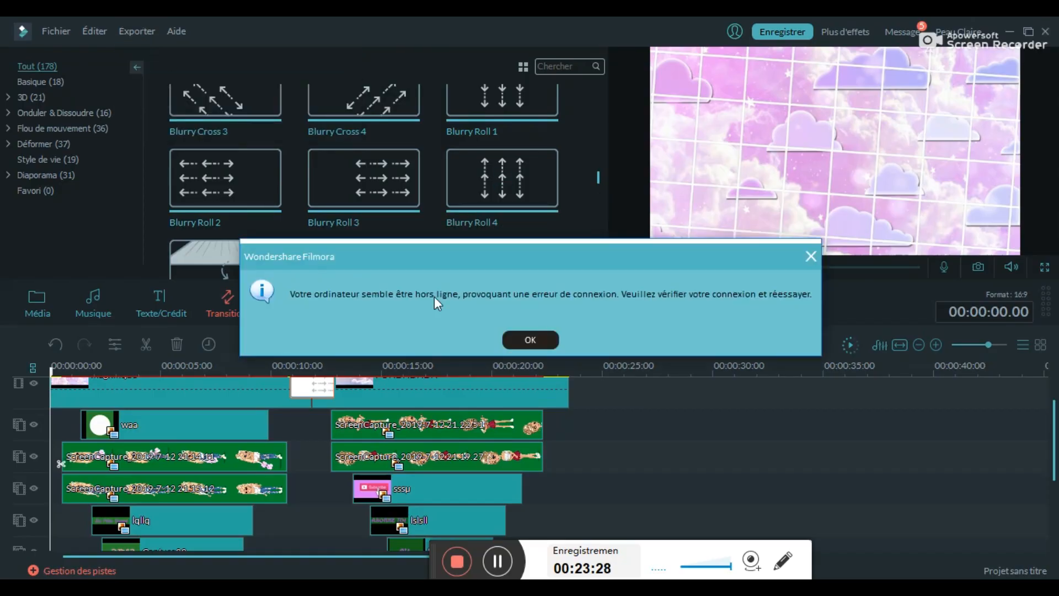
{"action": "left_click", "coordinate": [528, 340]}
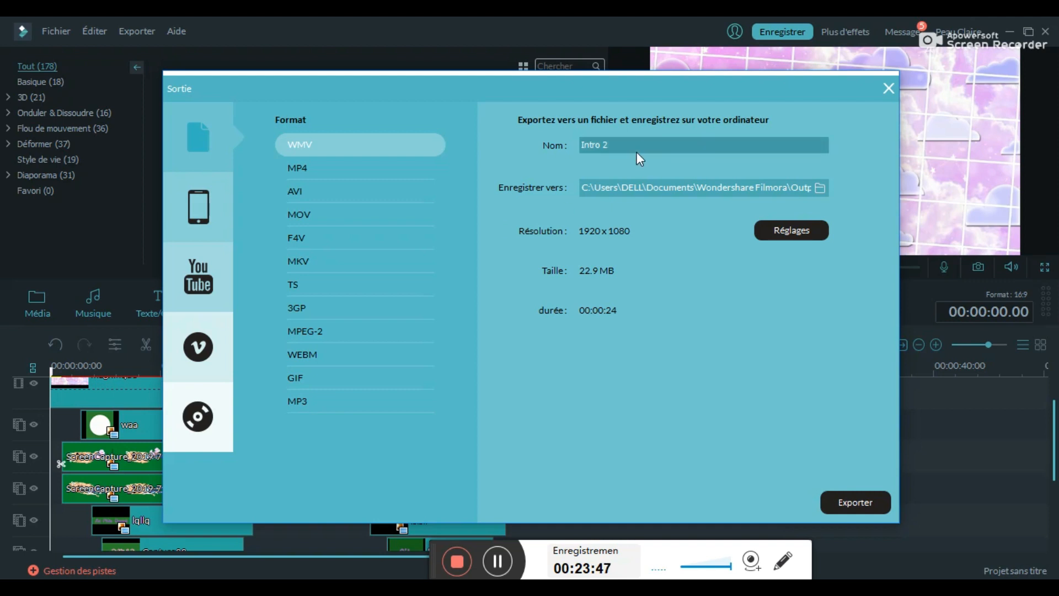
{"action": "double_click", "coordinate": [604, 145]}
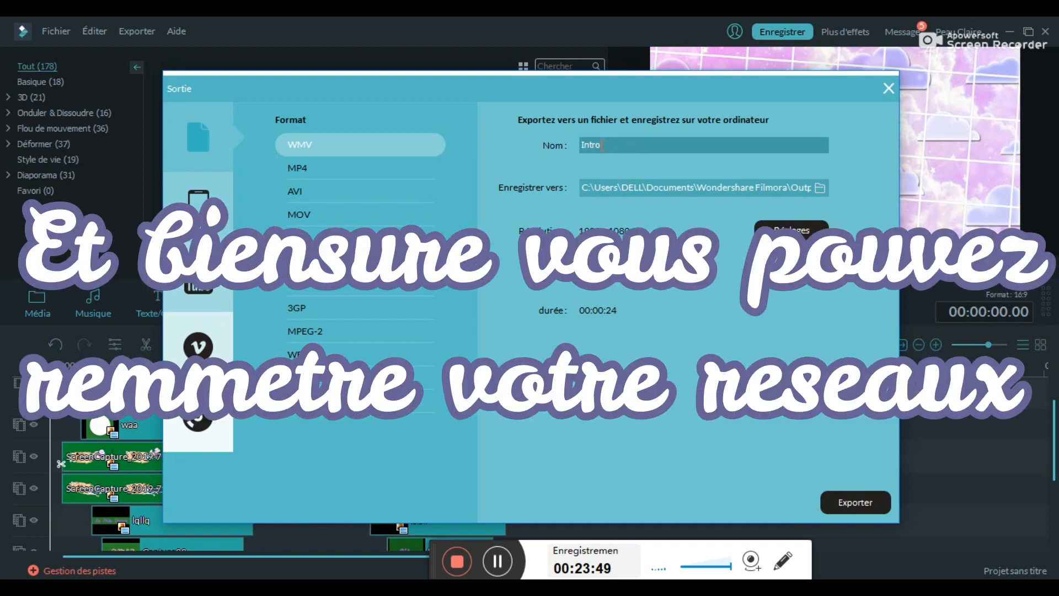
{"action": "type", "text": "3"}
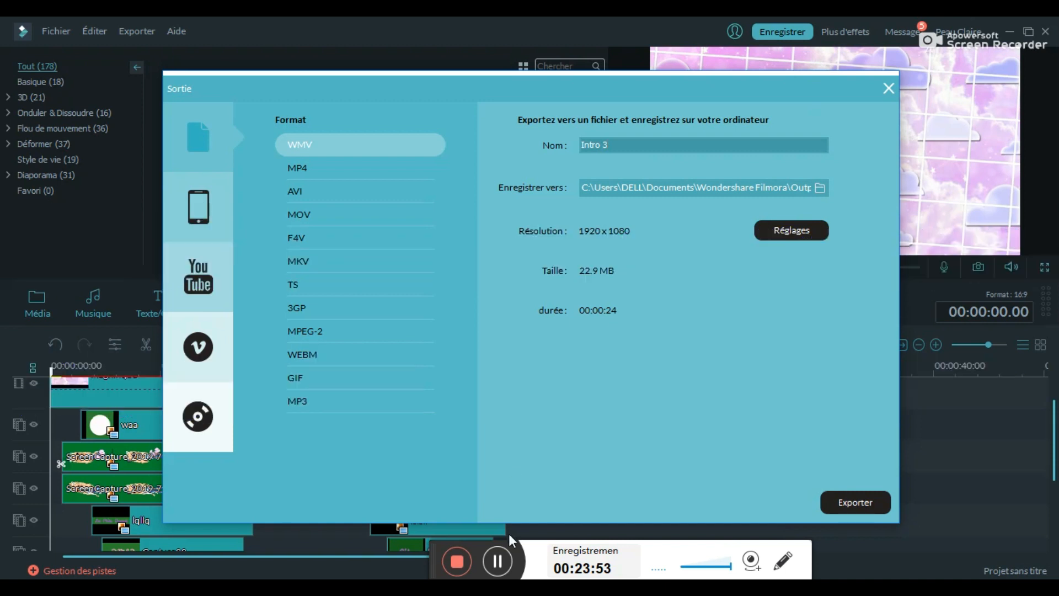
{"action": "key", "text": "Return"}
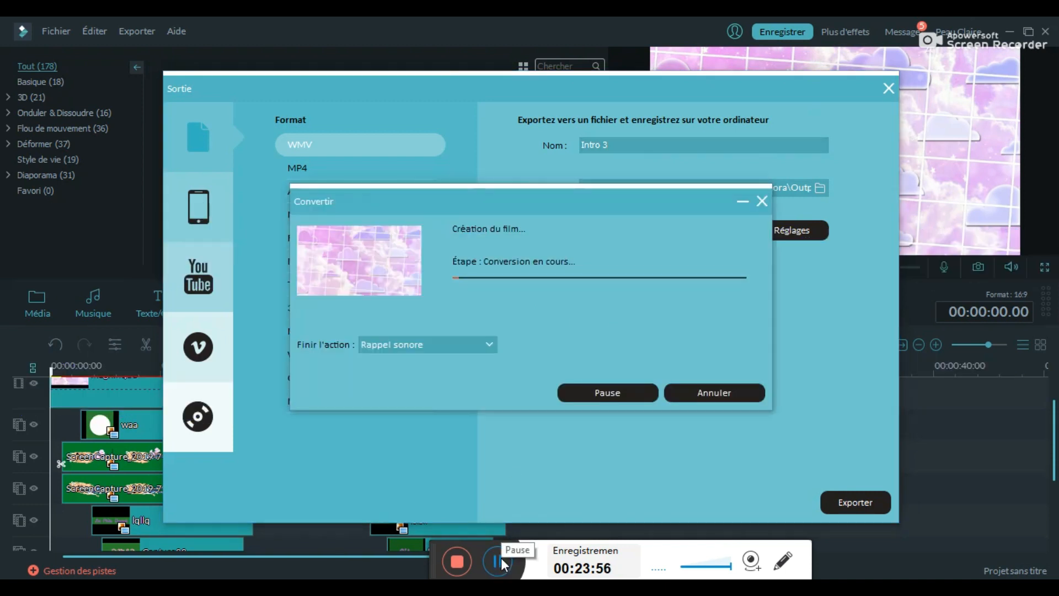